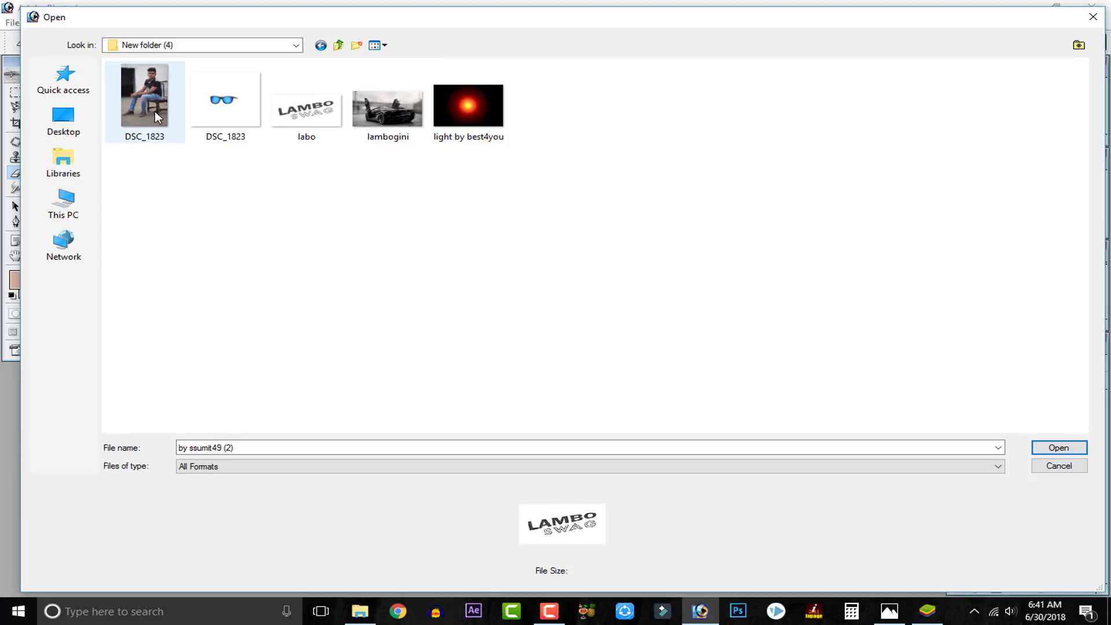
Step: Open the DSC_1823 photo of the seated man from New folder (4)
{"action": "double_click", "coordinate": [156, 116]}
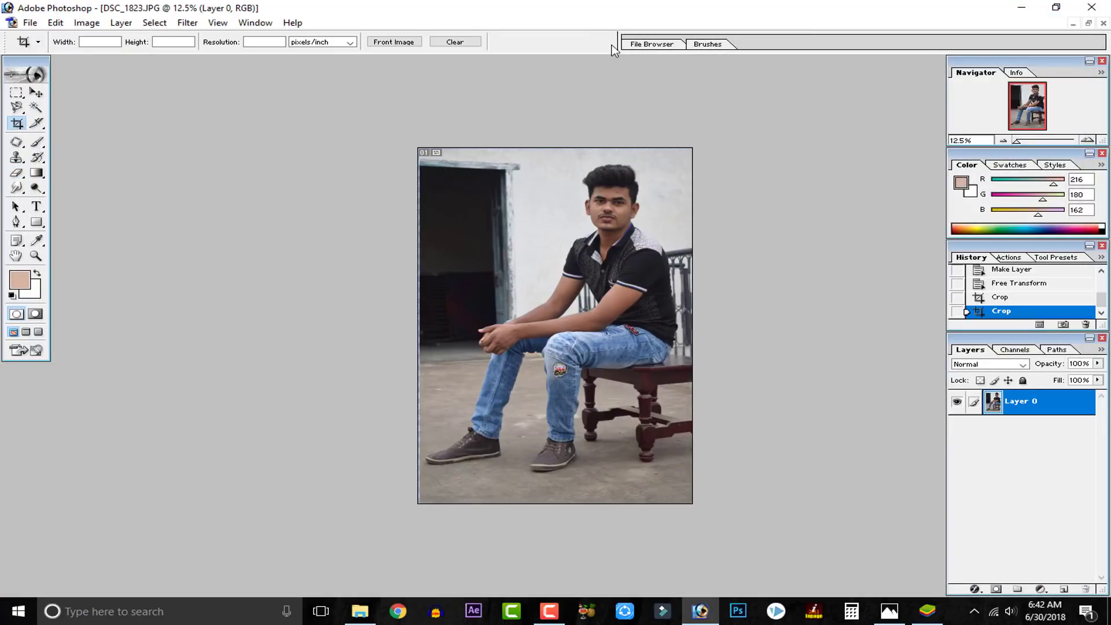
{"action": "key", "text": "ctrl+plus"}
{"action": "key", "text": "ctrl+plus"}
{"action": "key", "text": "ctrl+plus"}
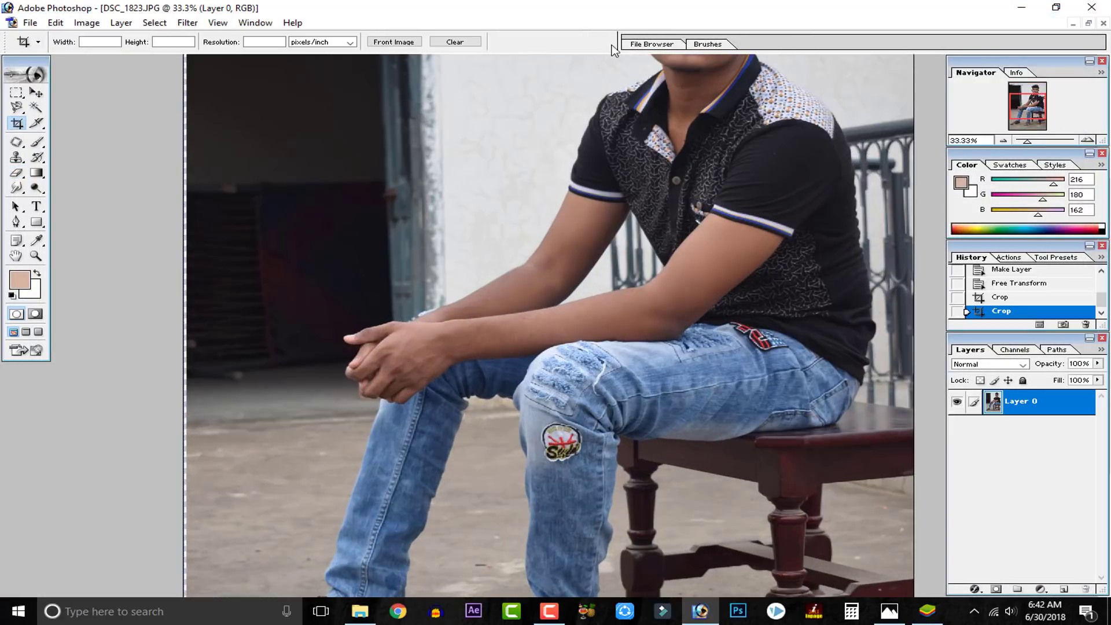
{"action": "left_click_drag", "start_coordinate": [746, 177], "coordinate": [605, 415]}
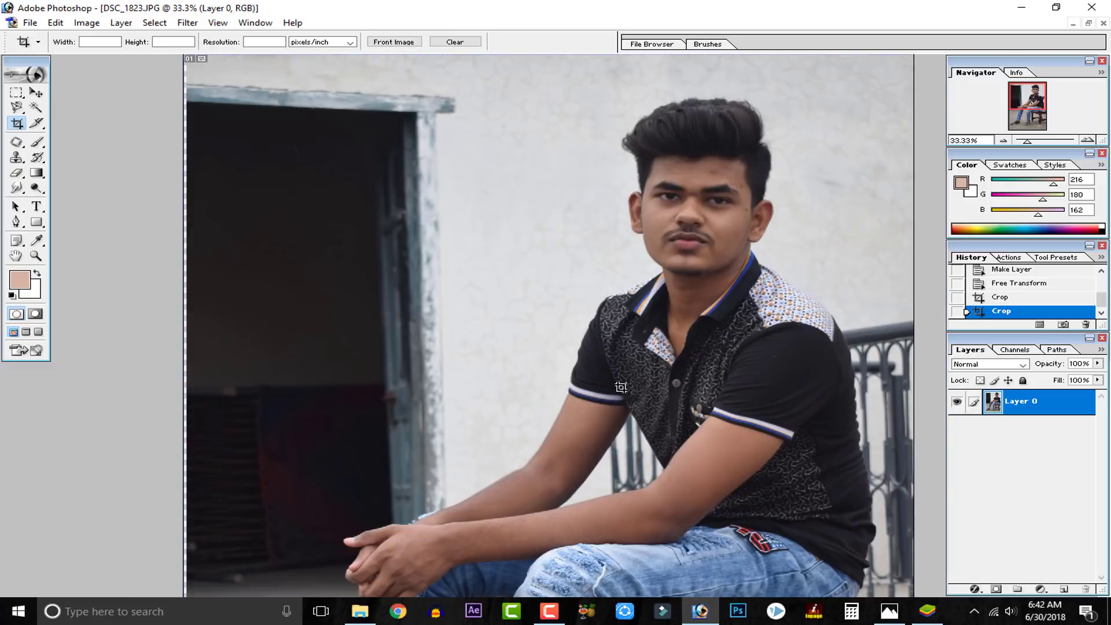
{"action": "key", "text": "ctrl+plus"}
{"action": "key", "text": "ctrl+plus"}
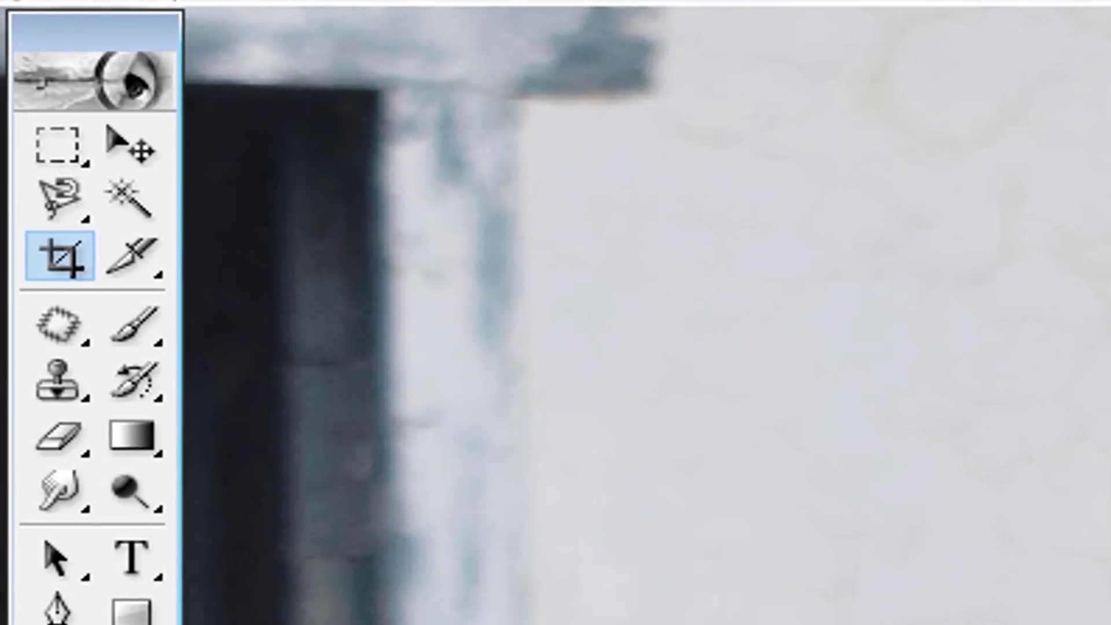
Step: Select the seated man by tracing his outline from the head down around the shoes with the Magnetic Lasso
{"action": "mouse_move", "coordinate": [44, 222]}
{"action": "left_mouse_down"}
{"action": "mouse_move", "coordinate": [317, 293]}
{"action": "mouse_move", "coordinate": [289, 312]}
{"action": "left_mouse_up"}
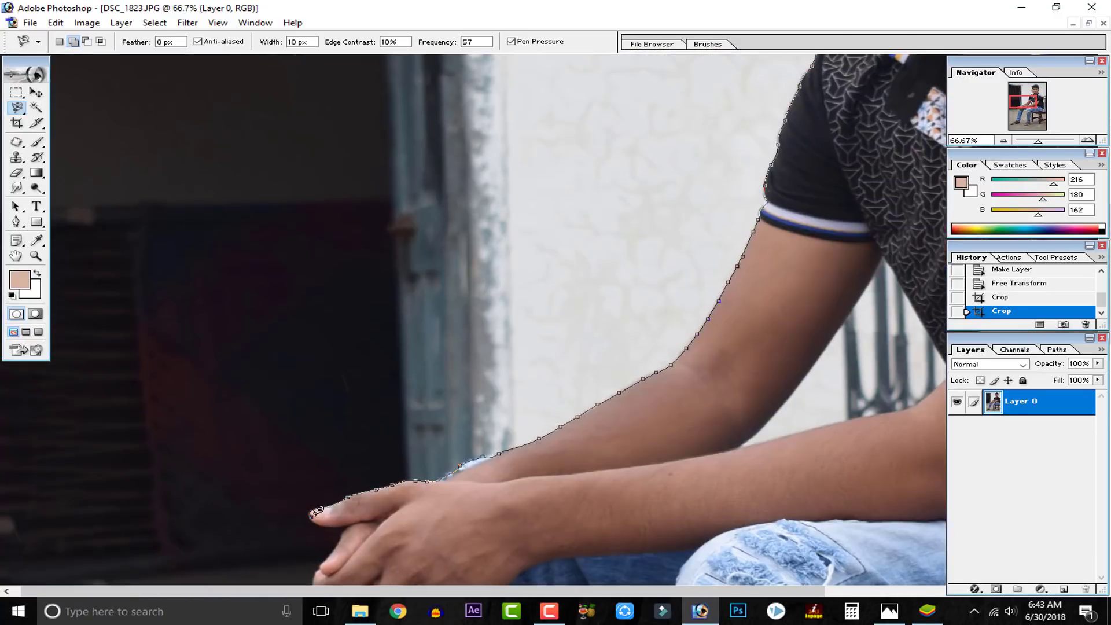
{"action": "scroll", "coordinate": [290, 327], "scroll_direction": "down", "scroll_amount": 3}
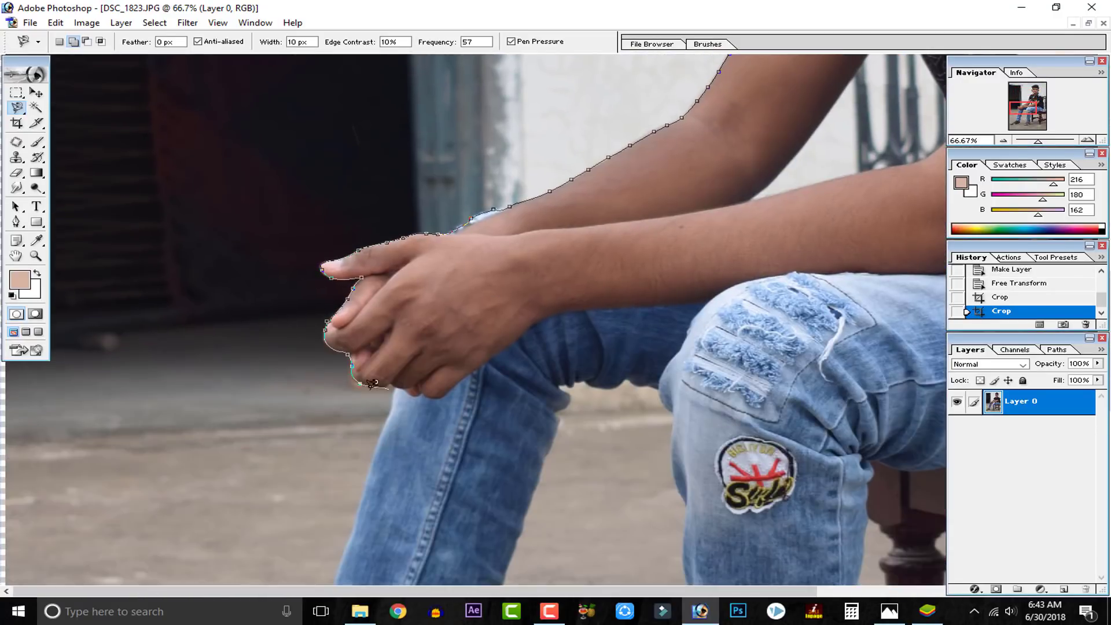
{"action": "scroll", "coordinate": [290, 327], "scroll_direction": "down", "scroll_amount": 5}
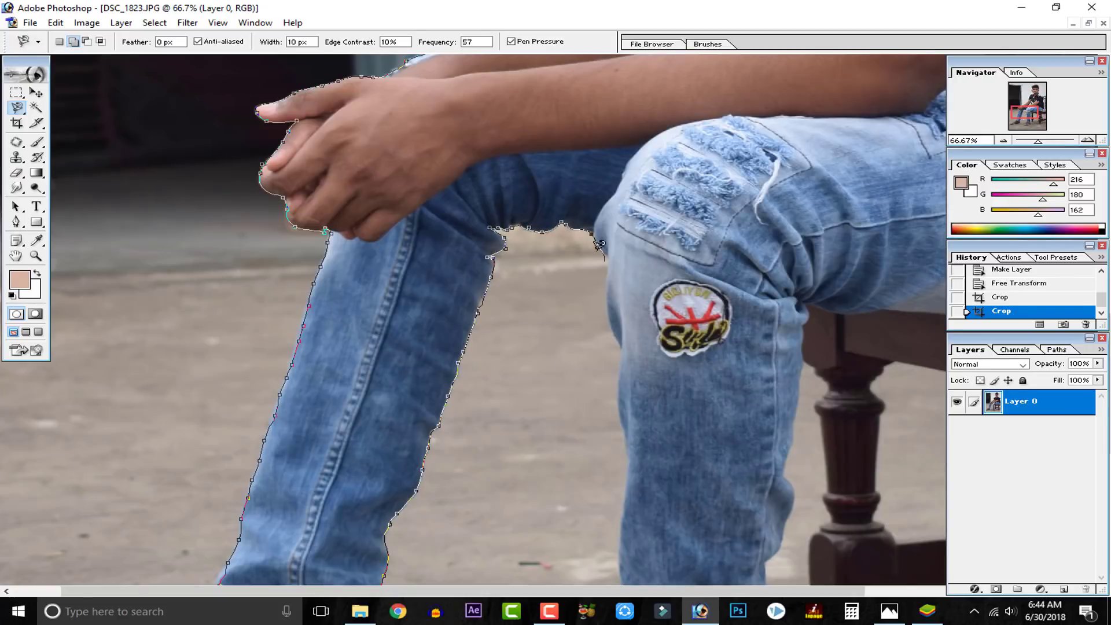
{"action": "scroll", "coordinate": [813, 234], "scroll_direction": "down", "scroll_amount": 5}
{"action": "scroll", "coordinate": [813, 234], "scroll_direction": "up", "scroll_amount": 5}
{"action": "key", "text": "ctrl+minus"}
{"action": "key", "text": "ctrl+minus"}
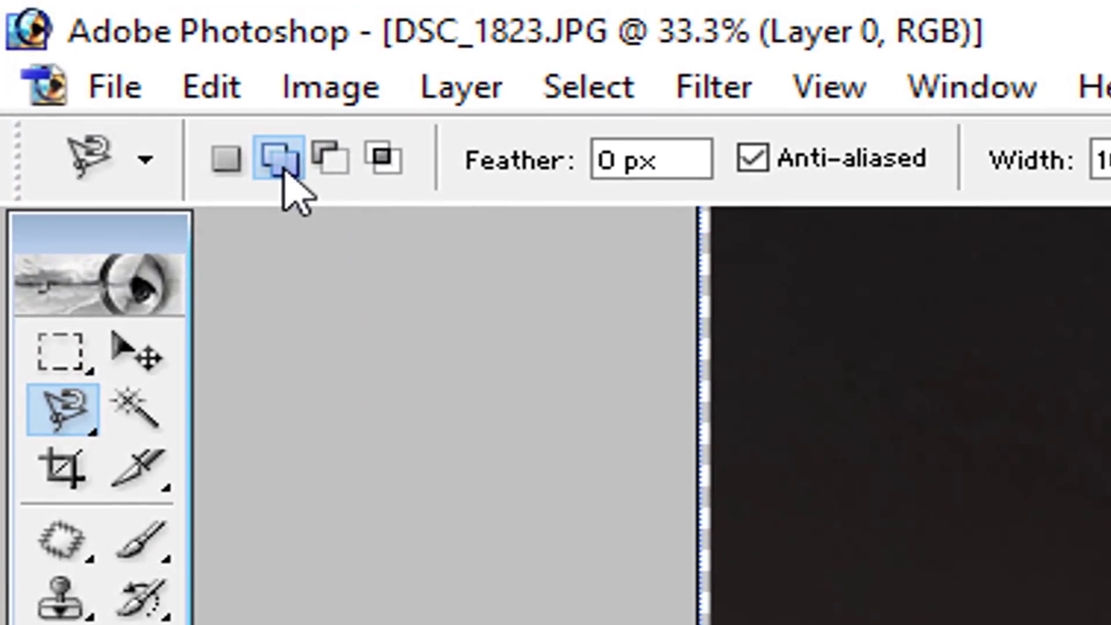
Step: Add the missed strips along the man's back, hip and underside of the thigh to the selection with the Magnetic Lasso
{"action": "left_click", "coordinate": [279, 157]}
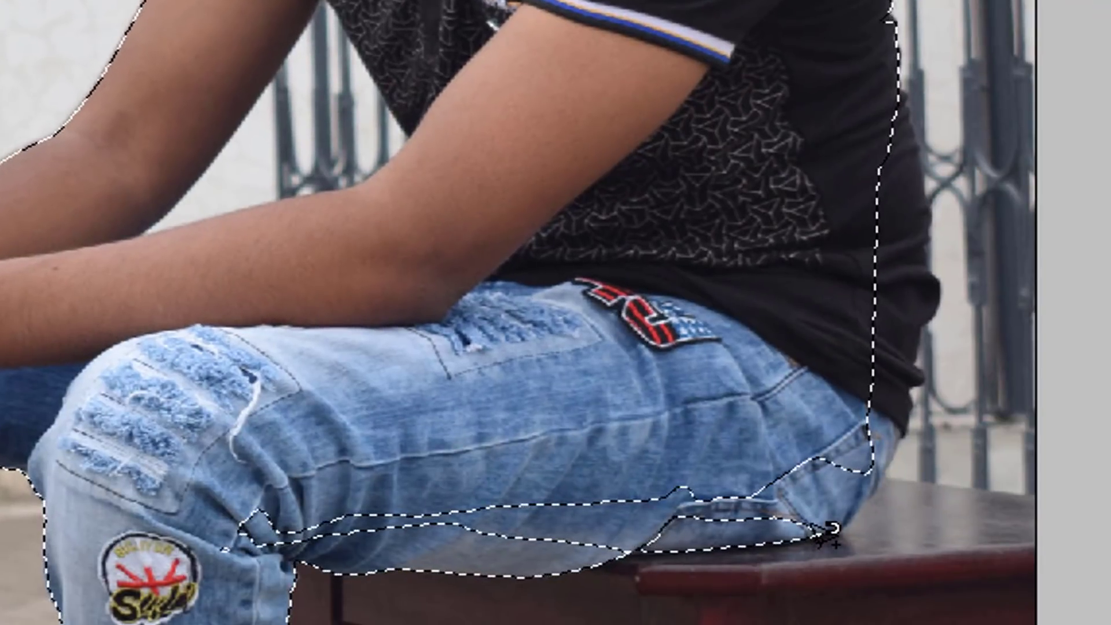
{"action": "left_click", "coordinate": [808, 534]}
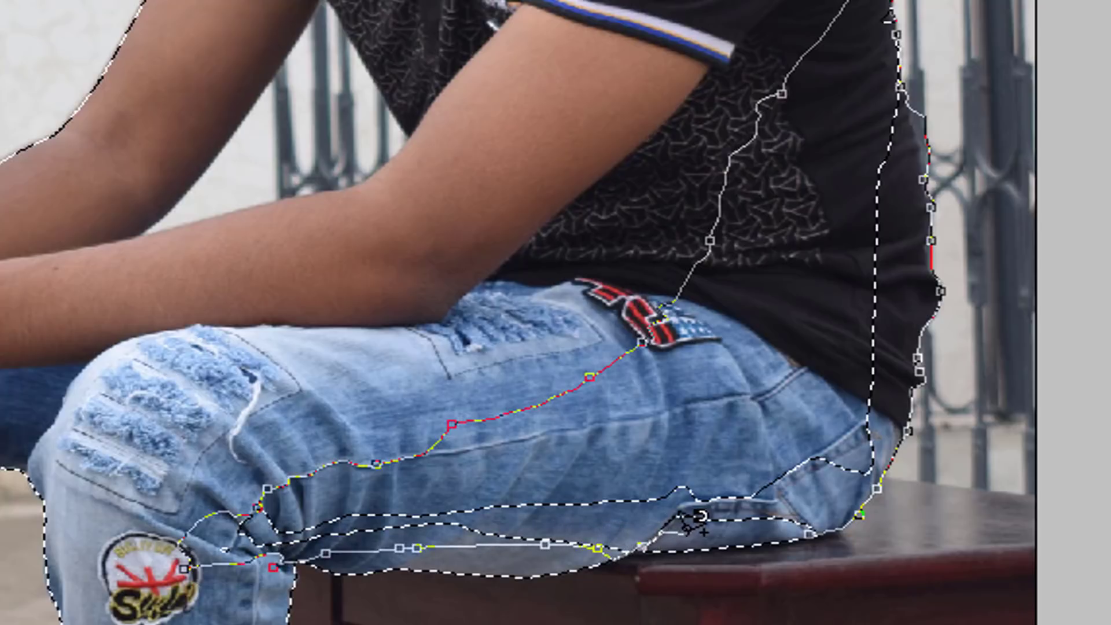
{"action": "double_click", "coordinate": [715, 516]}
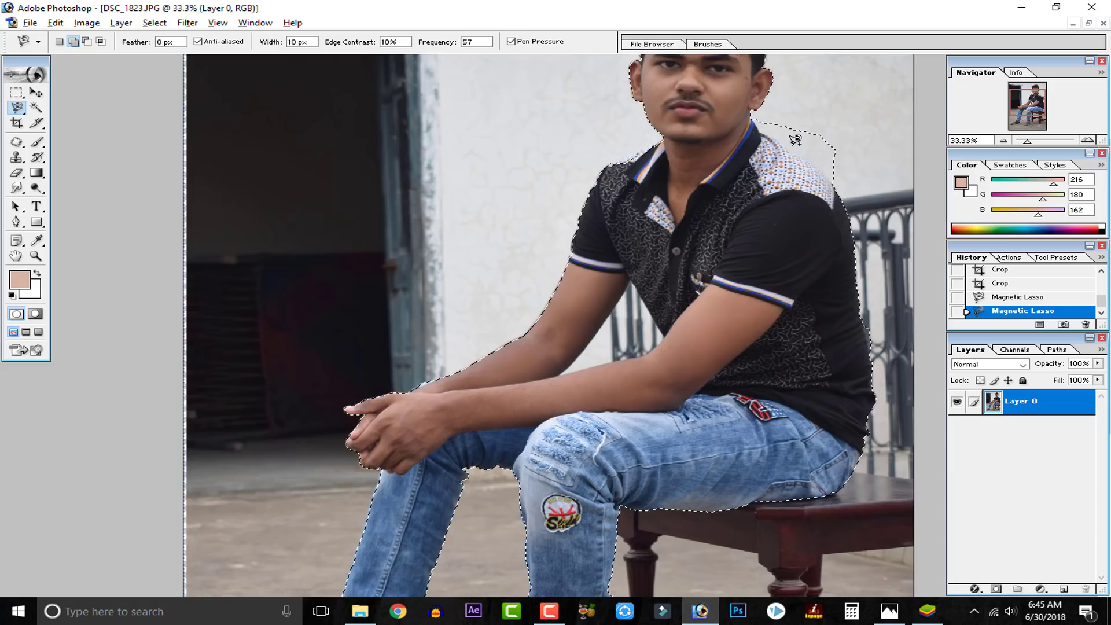
Step: Subtract the wall area above the patterned shoulder beside the collar from the selection with the Magnetic Lasso
{"action": "key", "text": "ctrl+plus"}
{"action": "left_click_drag", "start_coordinate": [562, 147], "coordinate": [561, 404]}
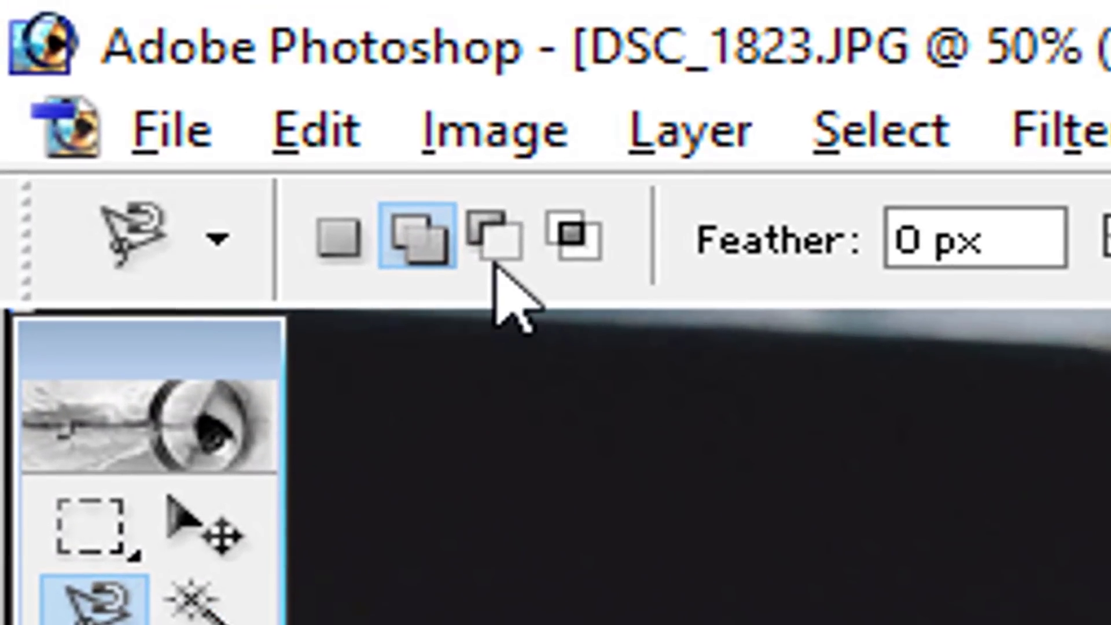
{"action": "left_click", "coordinate": [494, 237]}
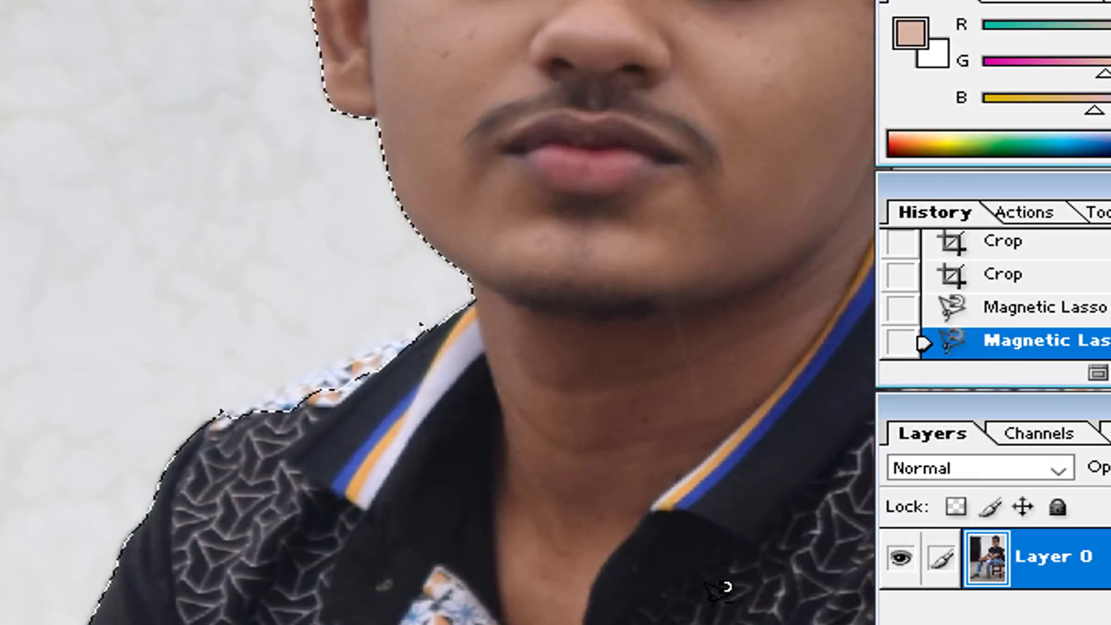
{"action": "left_click_drag", "start_coordinate": [637, 615], "coordinate": [202, 612]}
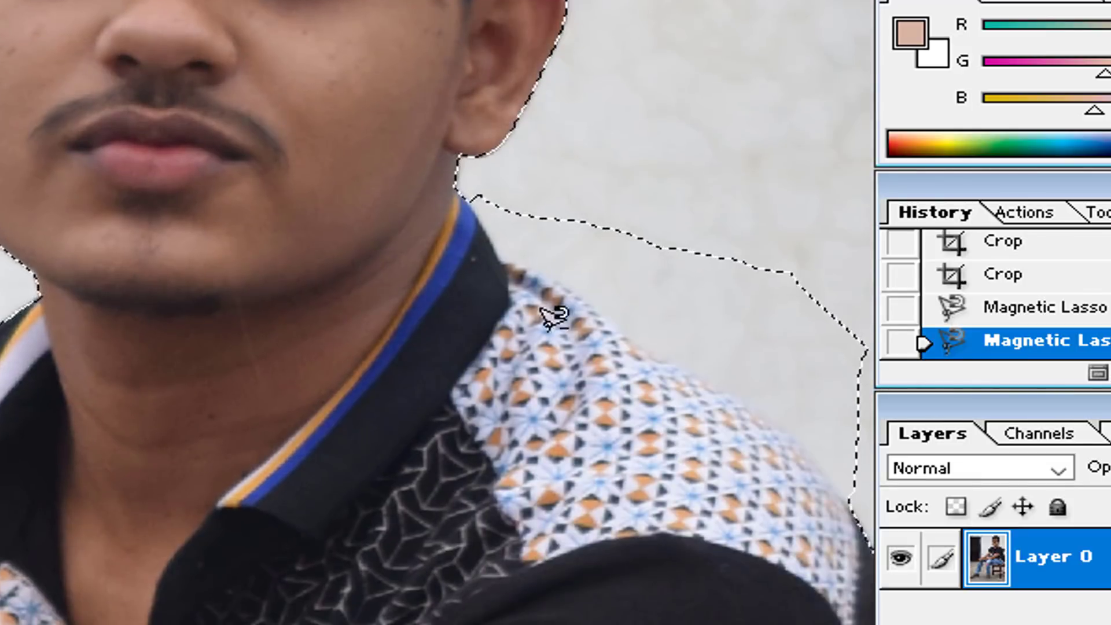
{"action": "left_click", "coordinate": [466, 192]}
{"action": "left_click", "coordinate": [520, 265]}
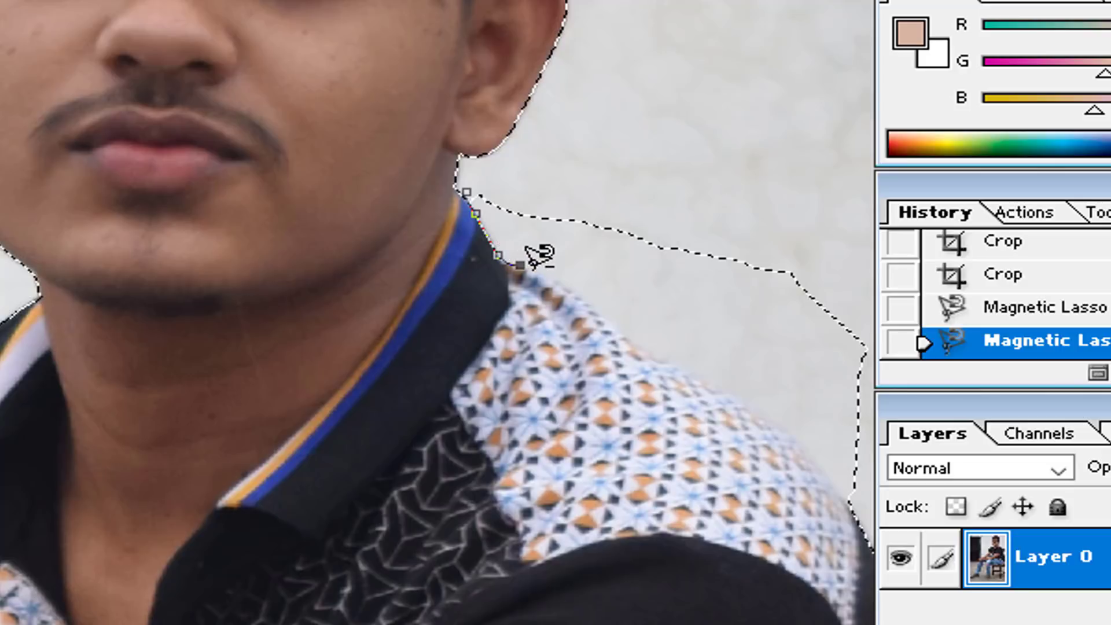
{"action": "left_click", "coordinate": [548, 275]}
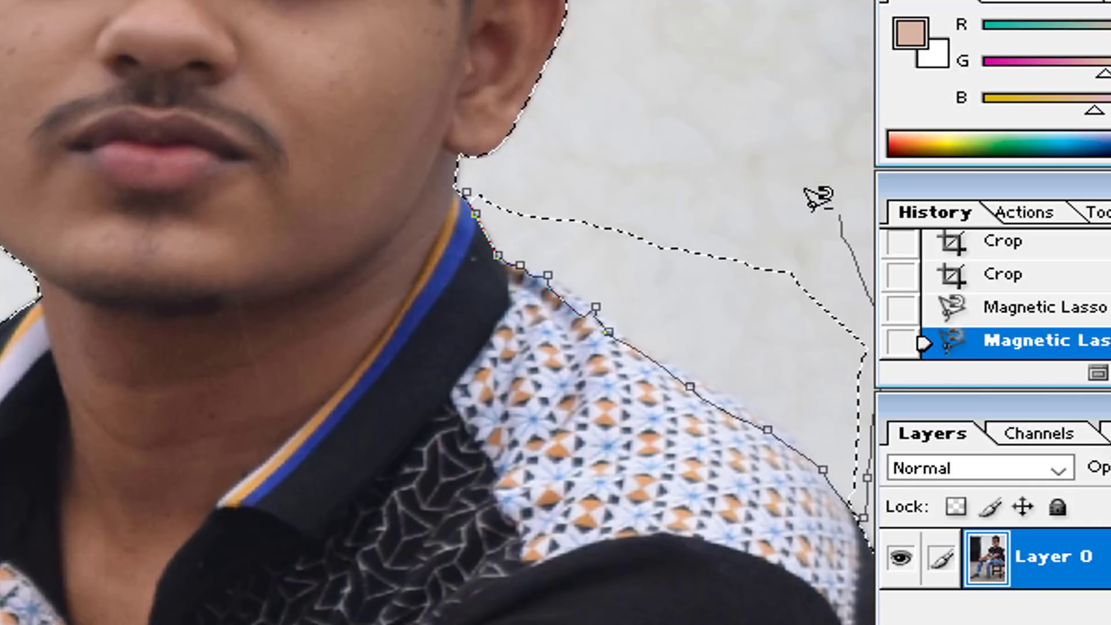
{"action": "double_click", "coordinate": [597, 152]}
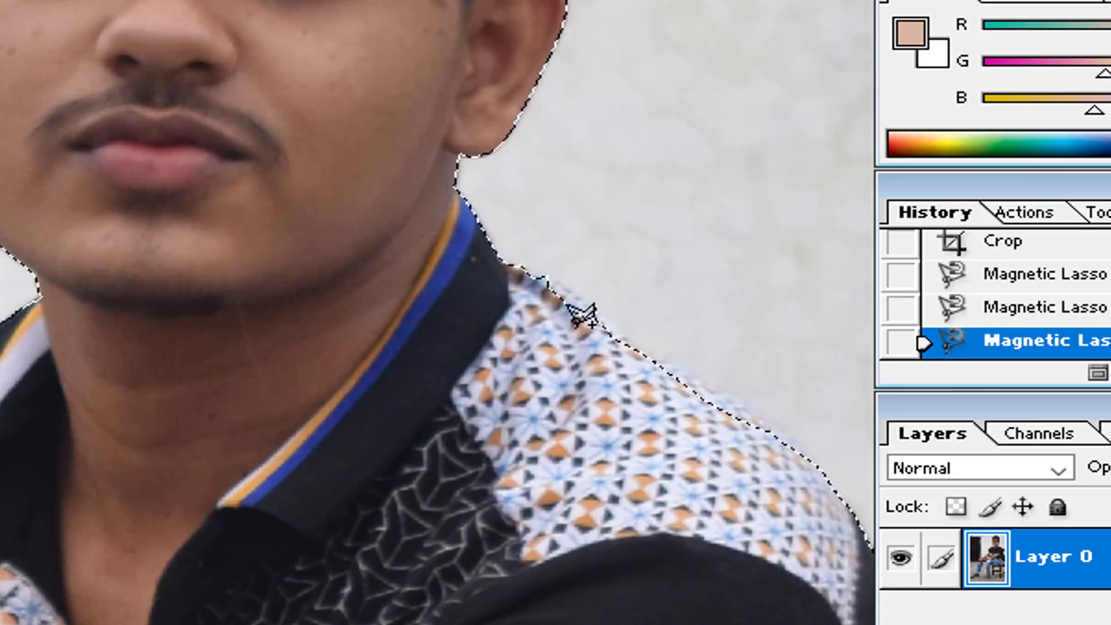
Step: Add the missed outer edge of the patterned shoulder to the selection with the Polygonal Lasso
{"action": "left_click", "coordinate": [545, 280]}
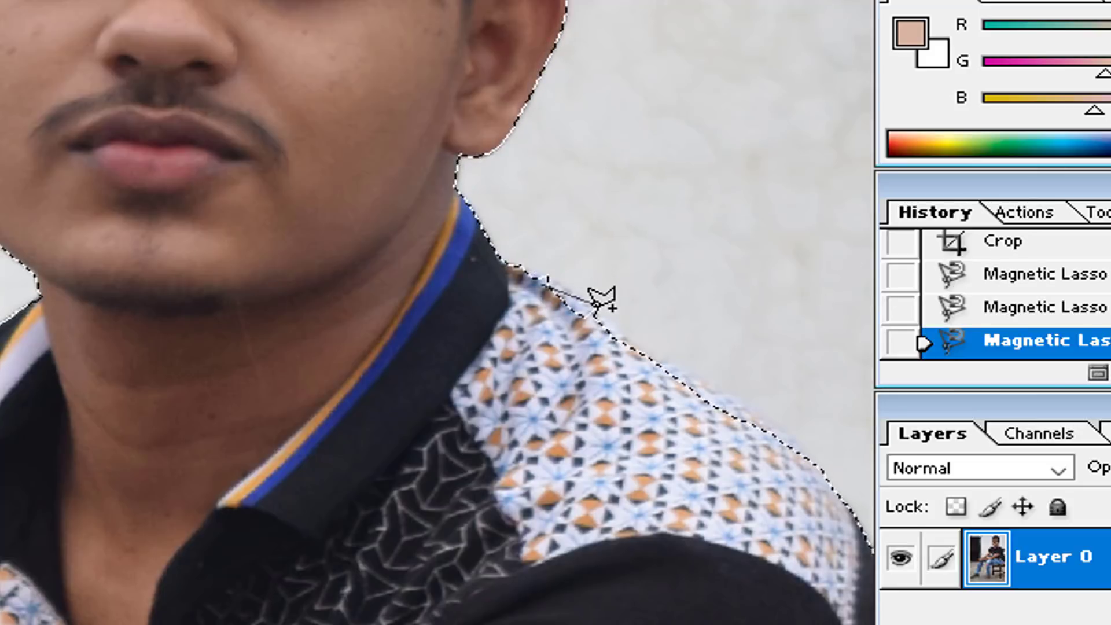
{"action": "left_click", "coordinate": [594, 304]}
{"action": "left_click", "coordinate": [698, 394]}
{"action": "left_click", "coordinate": [791, 438]}
{"action": "left_click", "coordinate": [806, 484]}
{"action": "left_click", "coordinate": [583, 529]}
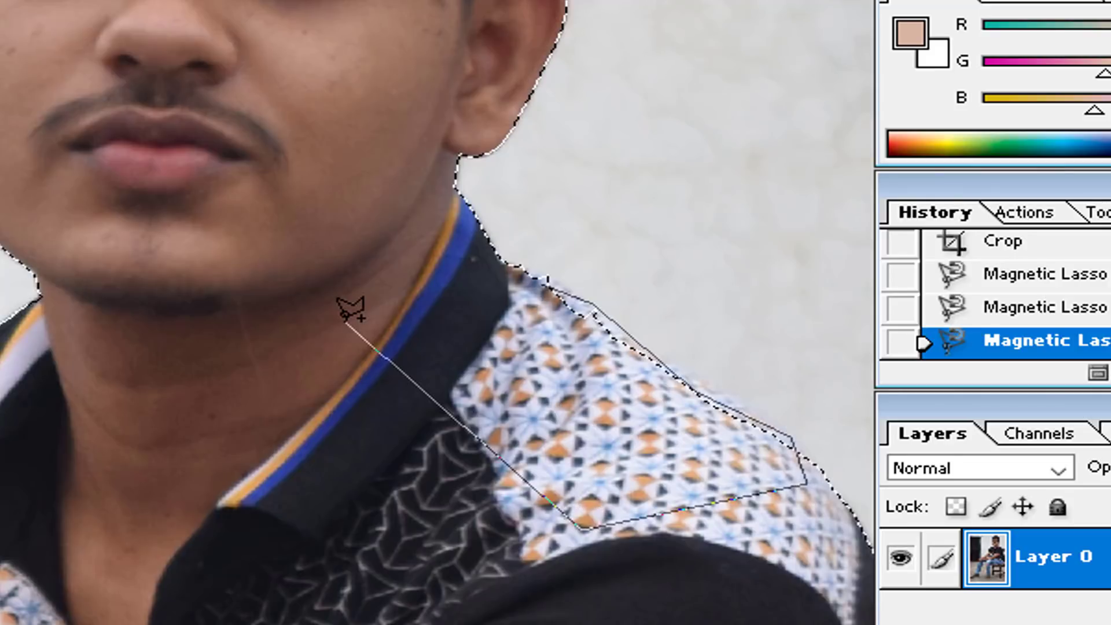
{"action": "left_click", "coordinate": [545, 280]}
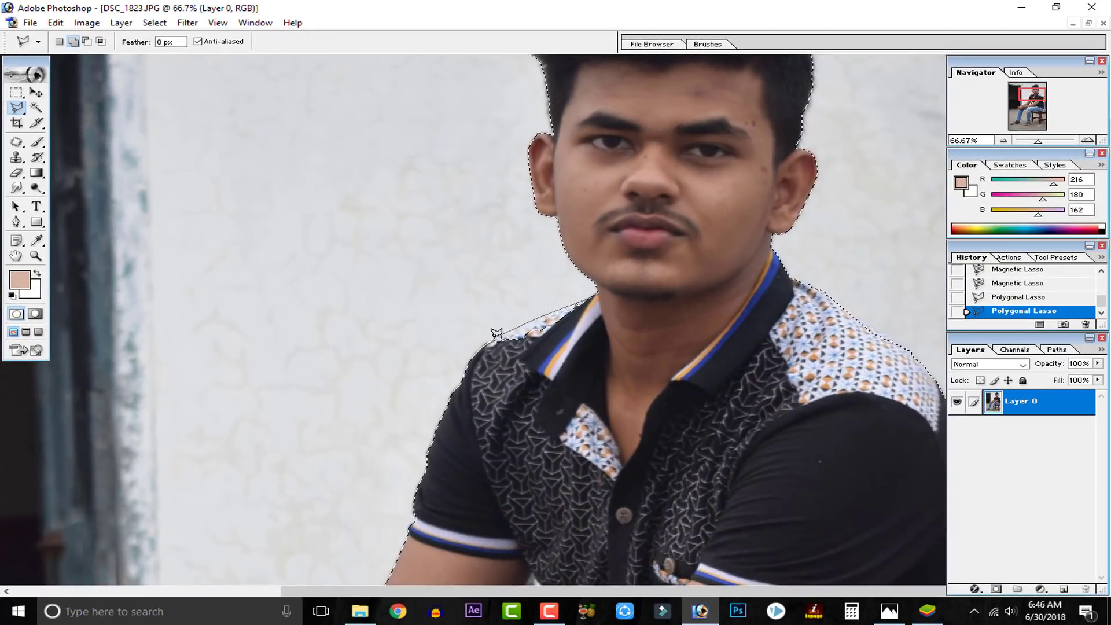
Step: Add the opposite shoulder's missed edge beside the collar to the selection and refine the patterned shoulder's outline
{"action": "double_click", "coordinate": [617, 342]}
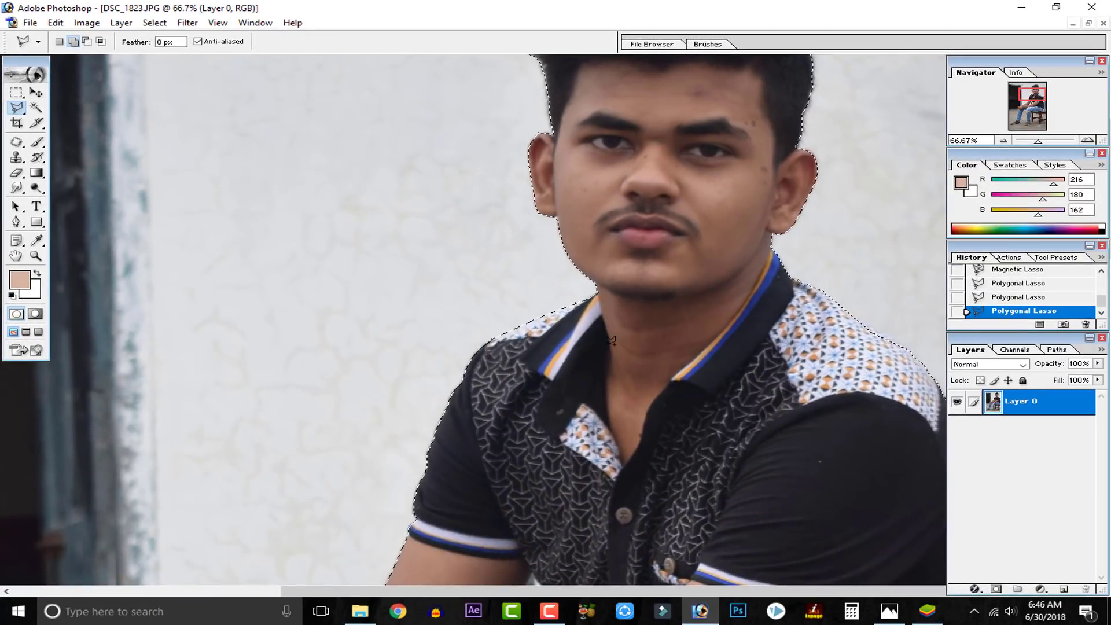
{"action": "left_click_drag", "start_coordinate": [571, 433], "coordinate": [571, 286]}
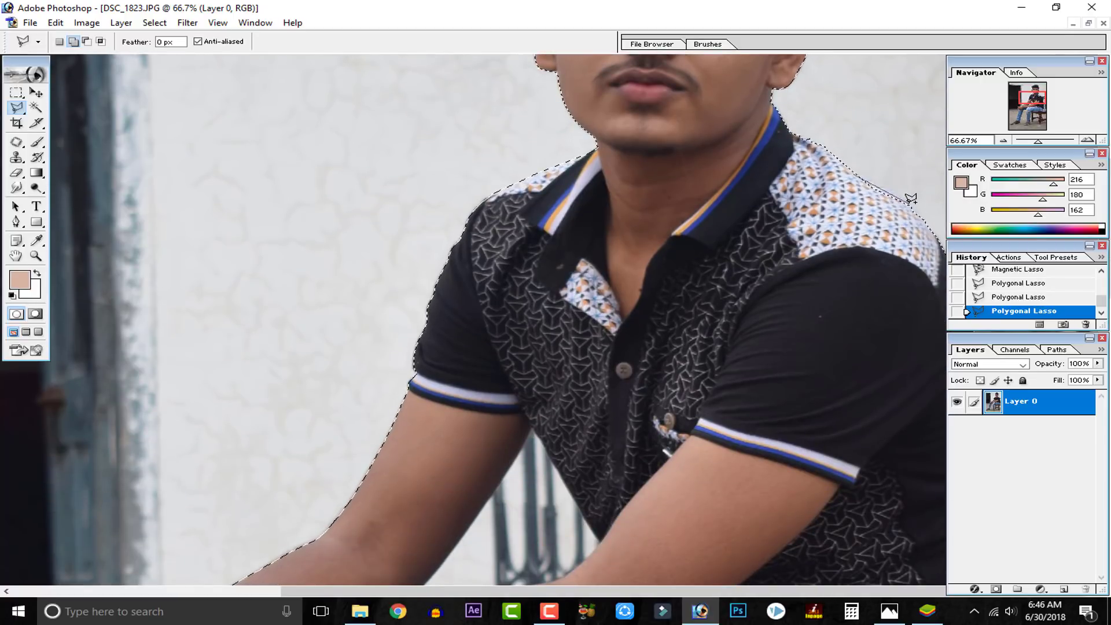
{"action": "double_click", "coordinate": [830, 221]}
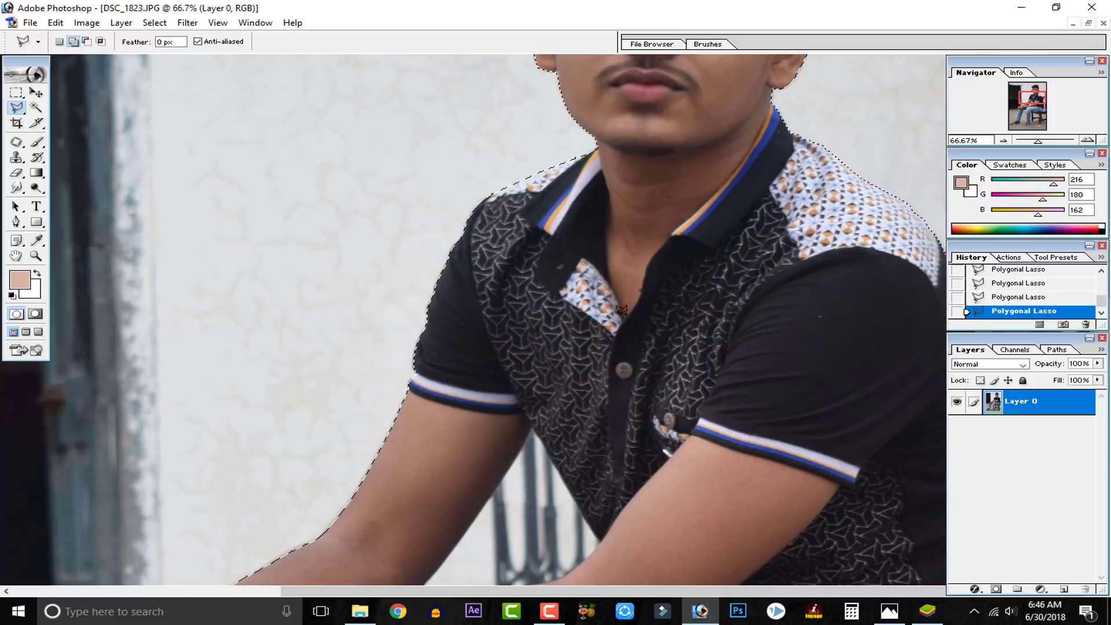
Step: Subtract the background gap between arms and shirt from the selection, and add the missed front edge of the shoe under the patched jeans leg
{"action": "left_click_drag", "start_coordinate": [585, 435], "coordinate": [622, 254]}
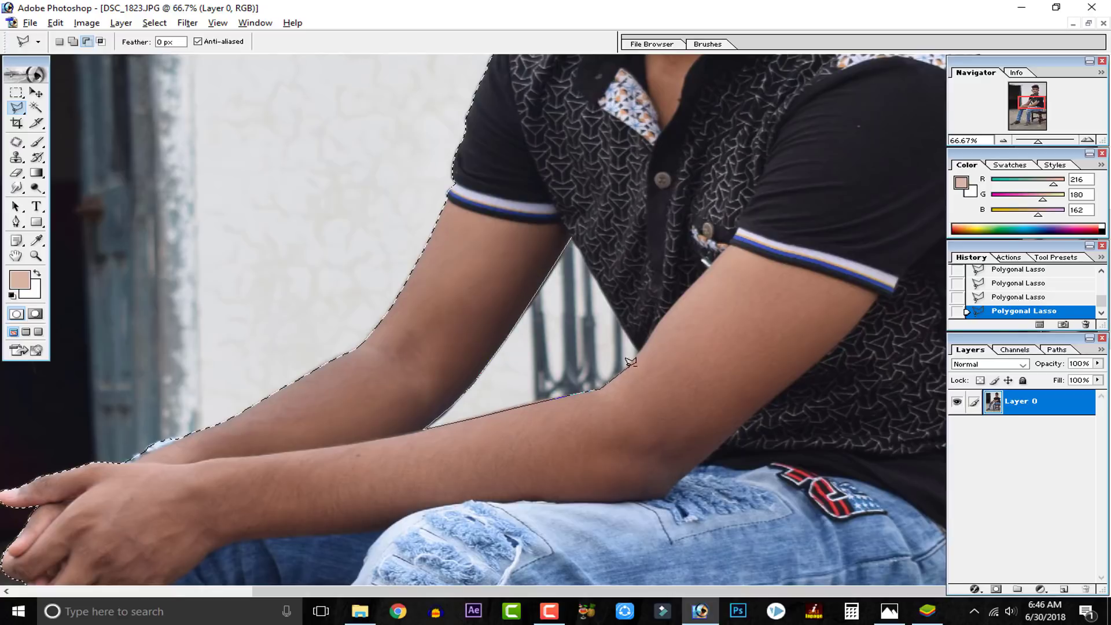
{"action": "double_click", "coordinate": [624, 329]}
{"action": "left_click_drag", "start_coordinate": [520, 405], "coordinate": [521, 256]}
{"action": "key", "text": "ctrl+minus"}
{"action": "left_click_drag", "start_coordinate": [492, 550], "coordinate": [493, 148]}
{"action": "left_click", "coordinate": [506, 410]}
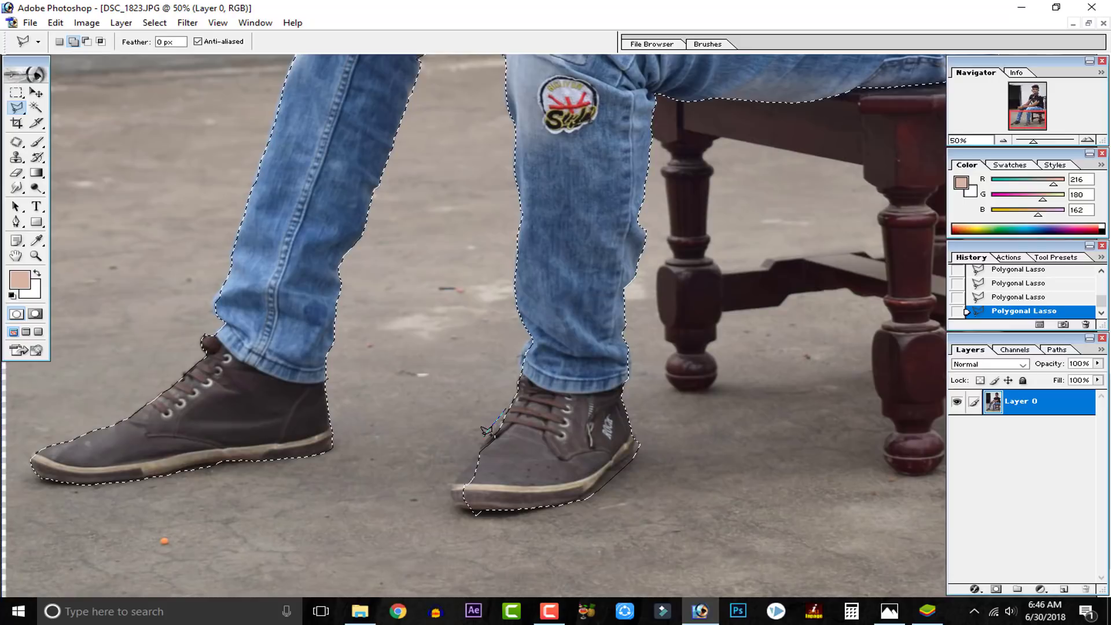
{"action": "double_click", "coordinate": [588, 430]}
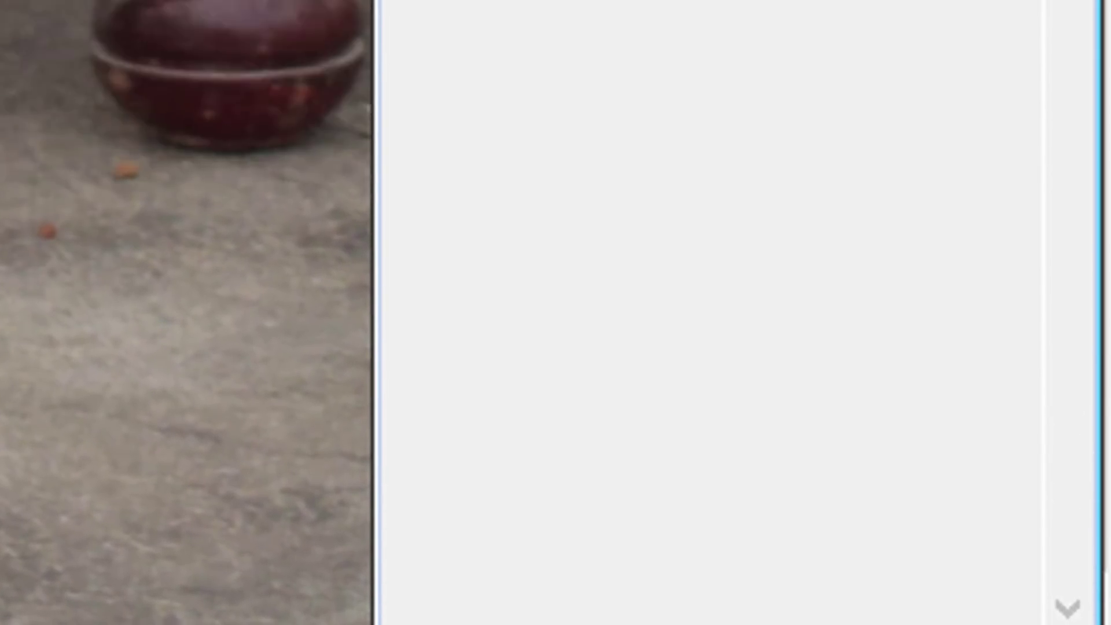
Step: Add a layer mask to Layer 0 from the selection to hide the background around the man
{"action": "left_click", "coordinate": [609, 468]}
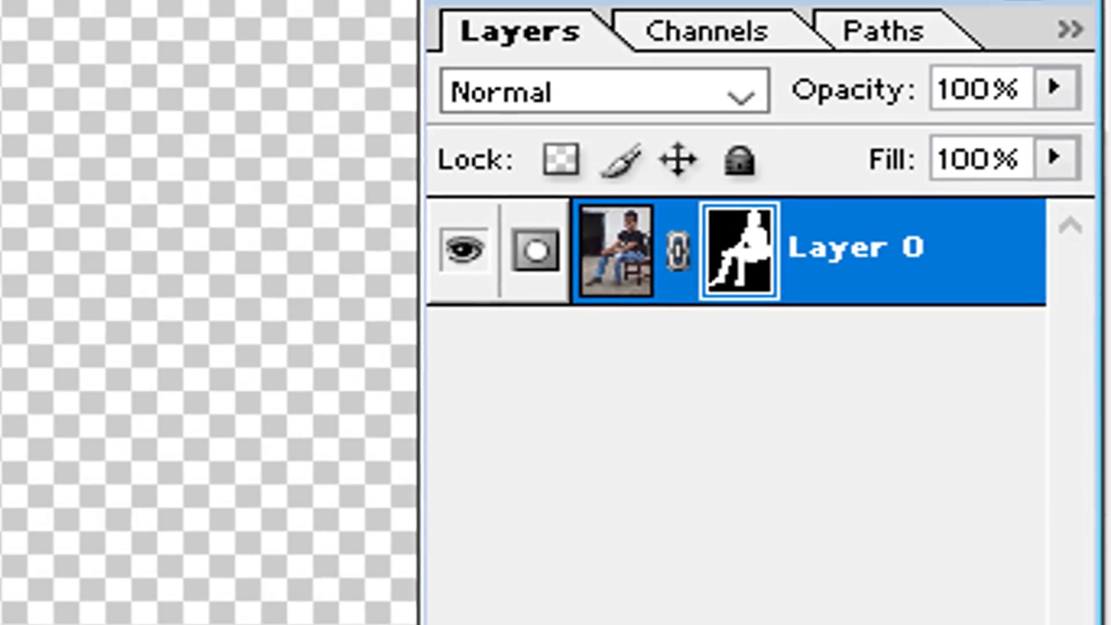
{"action": "key", "text": "ctrl+minus"}
{"action": "key", "text": "ctrl+minus"}
{"action": "key", "text": "ctrl+minus"}
{"action": "key", "text": "ctrl+minus"}
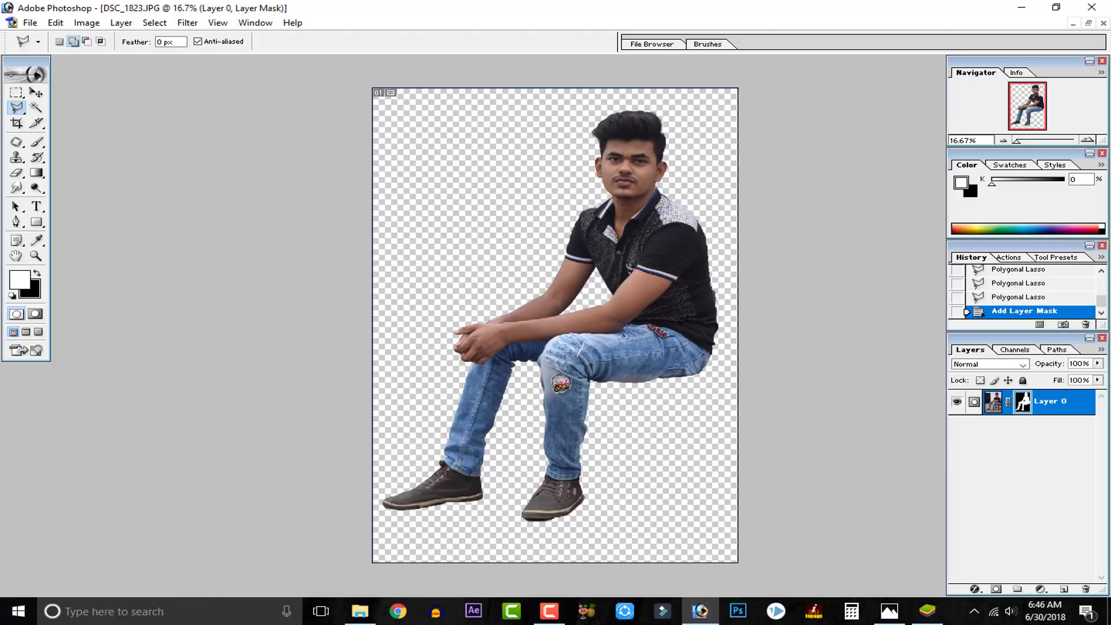
{"action": "key", "text": "ctrl+plus"}
{"action": "key", "text": "ctrl+plus"}
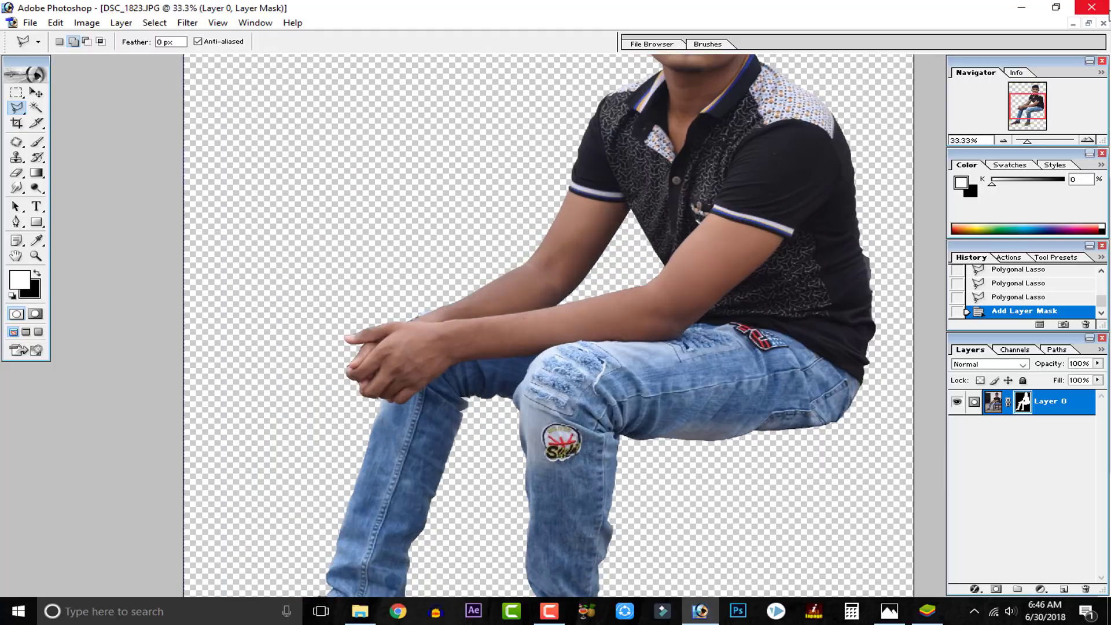
{"action": "key", "text": "ctrl+minus"}
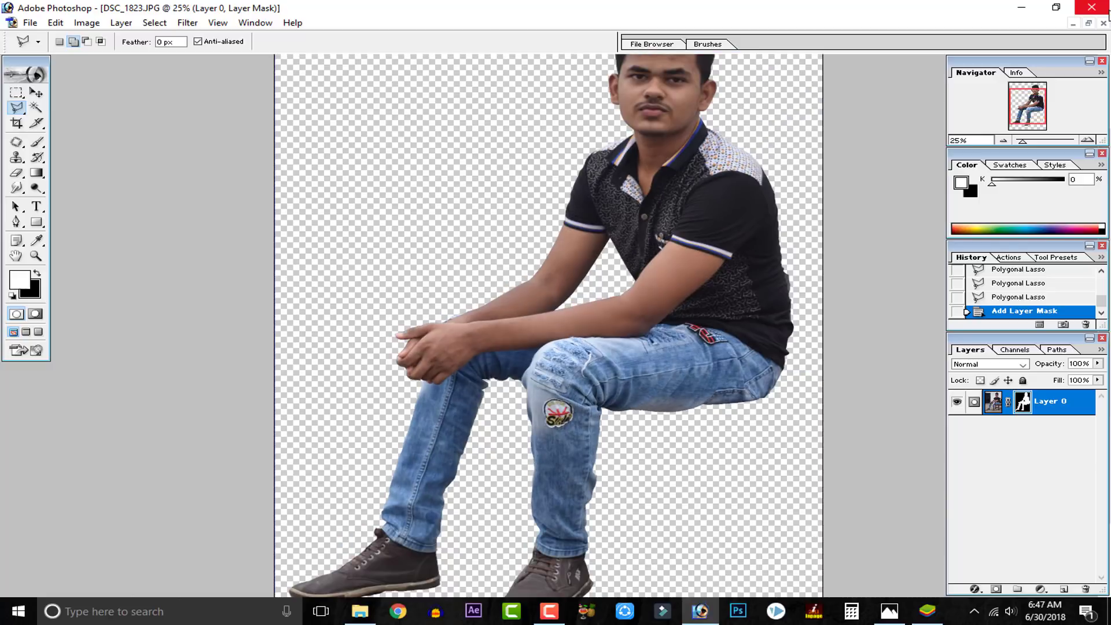
{"action": "left_click", "coordinate": [993, 405]}
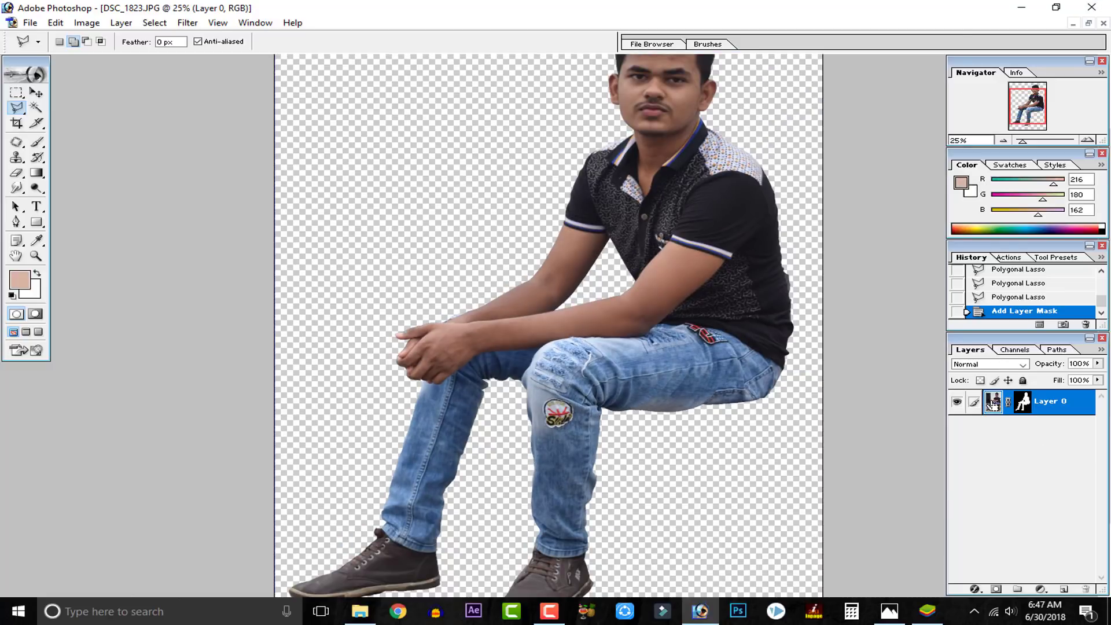
{"action": "key", "text": "ctrl+j"}
{"action": "key", "text": "ctrl+z"}
{"action": "right_click", "coordinate": [990, 410]}
{"action": "left_click", "coordinate": [1024, 493]}
Step: Duplicate the masked Layer 0 as "Layer 0 copy" in the same document
{"action": "right_click", "coordinate": [990, 405]}
{"action": "left_click", "coordinate": [1017, 443]}
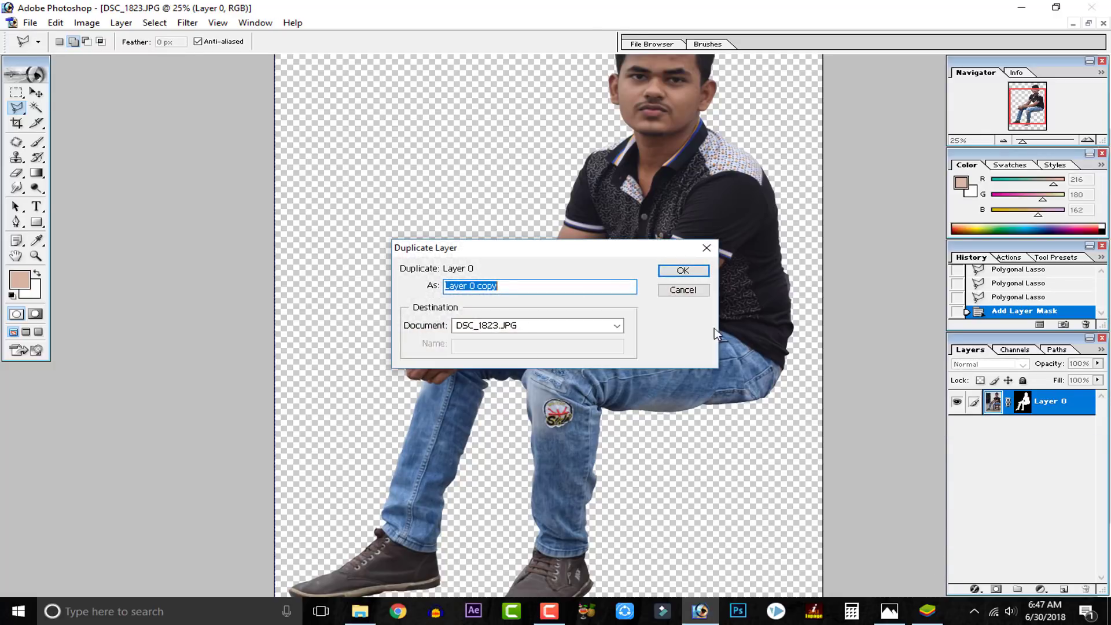
{"action": "left_click", "coordinate": [682, 271]}
{"action": "right_click", "coordinate": [1026, 400]}
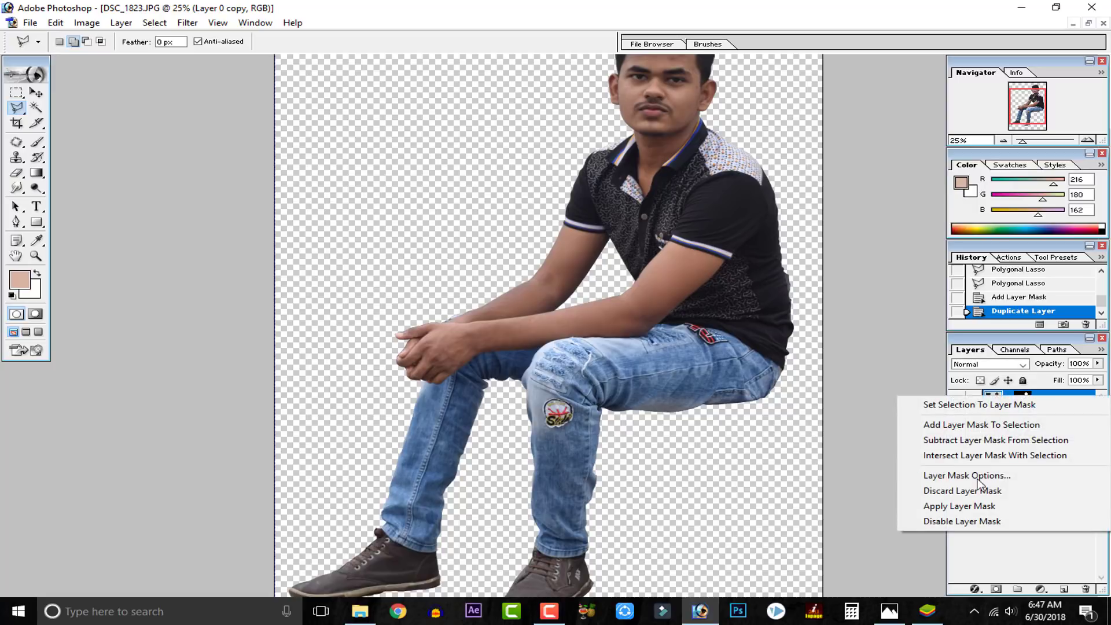
{"action": "left_click", "coordinate": [972, 502]}
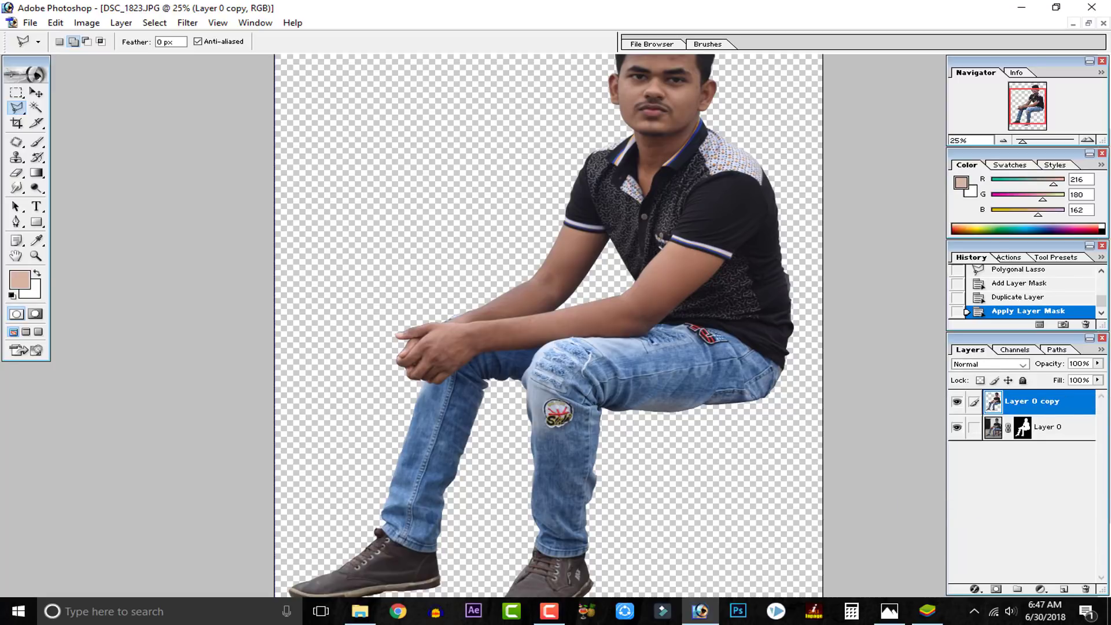
{"action": "key", "text": "ctrl+z"}
Step: Apply the layer mask of Layer 0 copy permanently to the layer
{"action": "right_click", "coordinate": [1020, 405]}
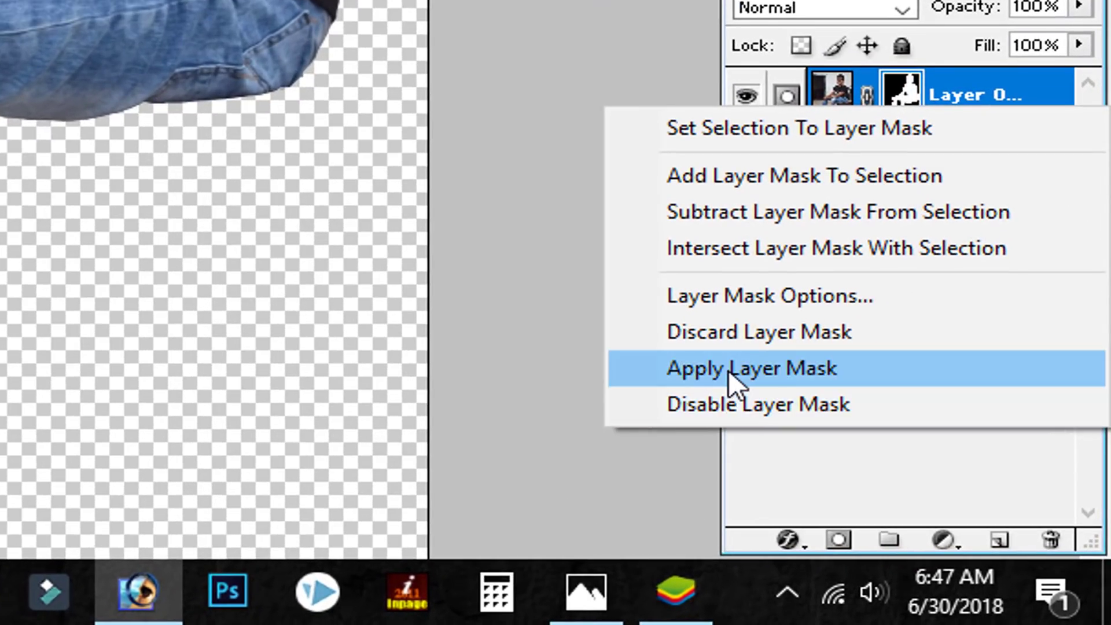
{"action": "left_click", "coordinate": [728, 375]}
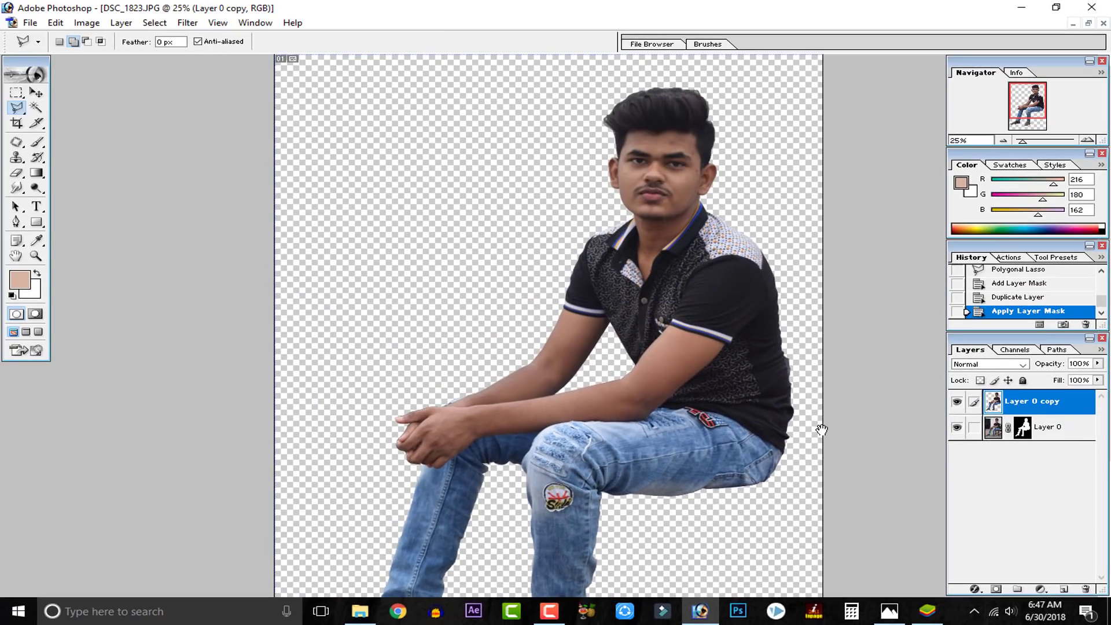
Step: Open the Curves adjustment on Layer 0 copy and add a point that lifts the darker tones of the RGB curve
{"action": "key", "text": "ctrl+plus"}
{"action": "left_click_drag", "start_coordinate": [806, 381], "coordinate": [580, 424]}
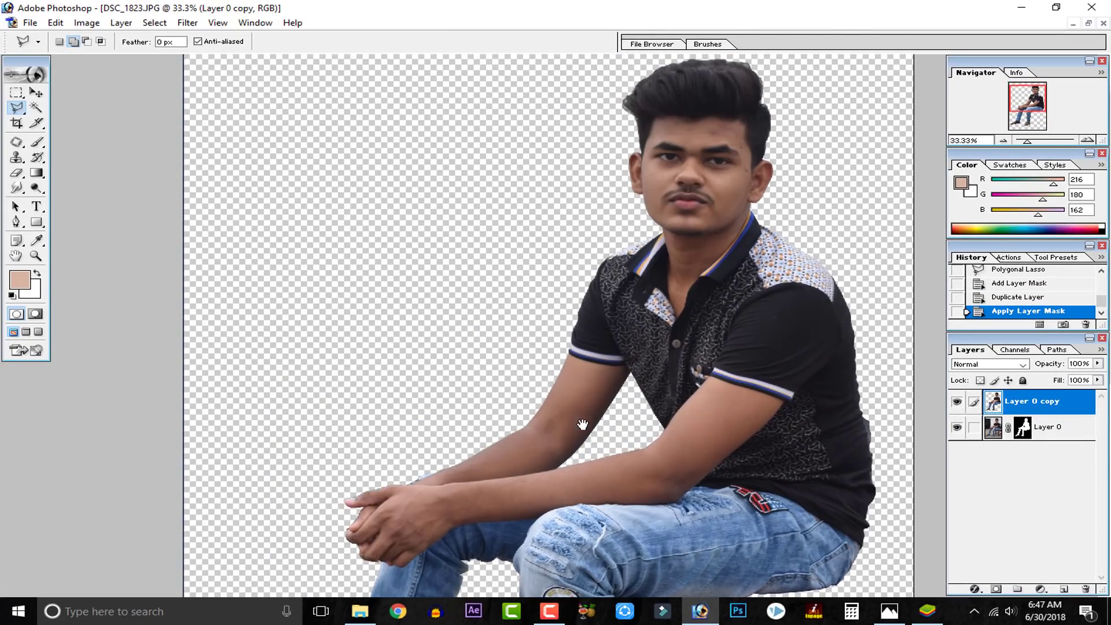
{"action": "left_click_drag", "start_coordinate": [754, 308], "coordinate": [734, 348]}
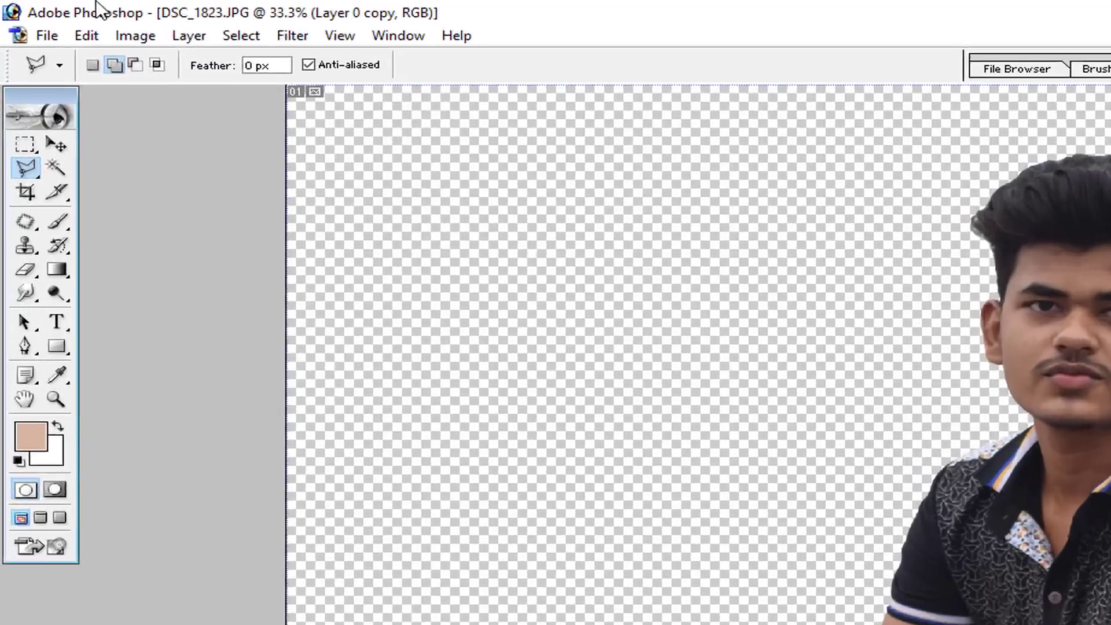
{"action": "left_click", "coordinate": [87, 23]}
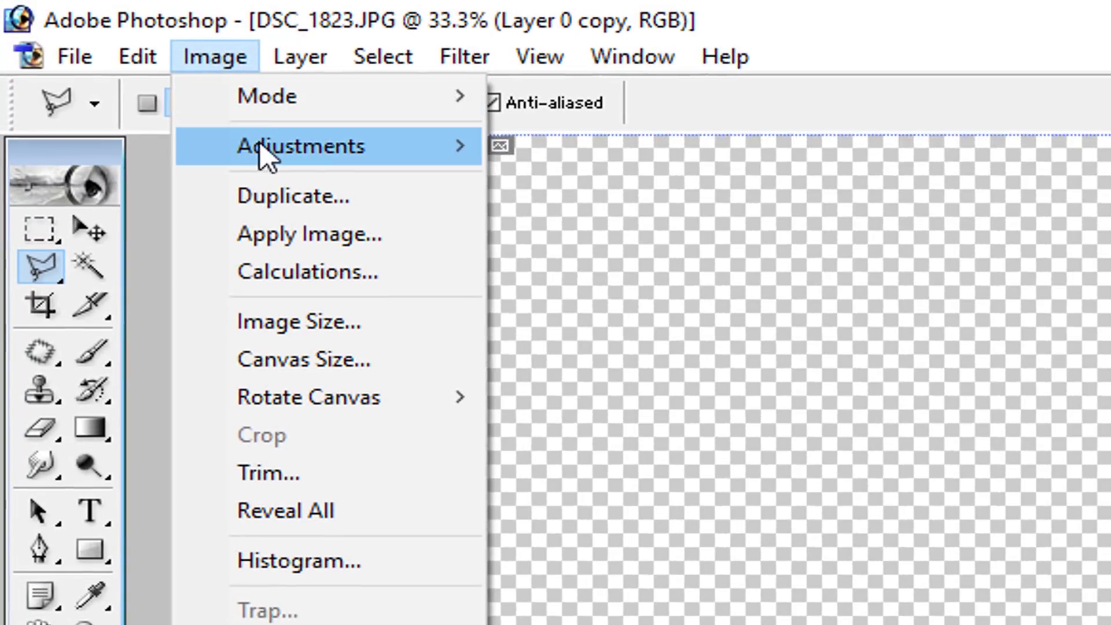
{"action": "mouse_move", "coordinate": [103, 65]}
{"action": "left_click", "coordinate": [714, 273]}
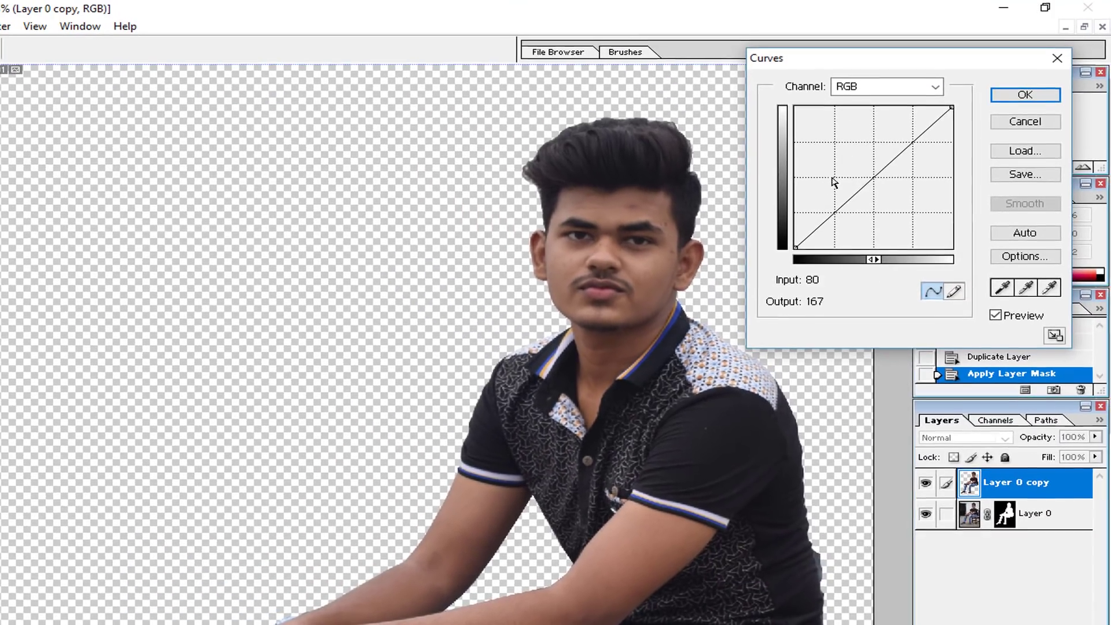
{"action": "left_click_drag", "start_coordinate": [833, 182], "coordinate": [831, 193]}
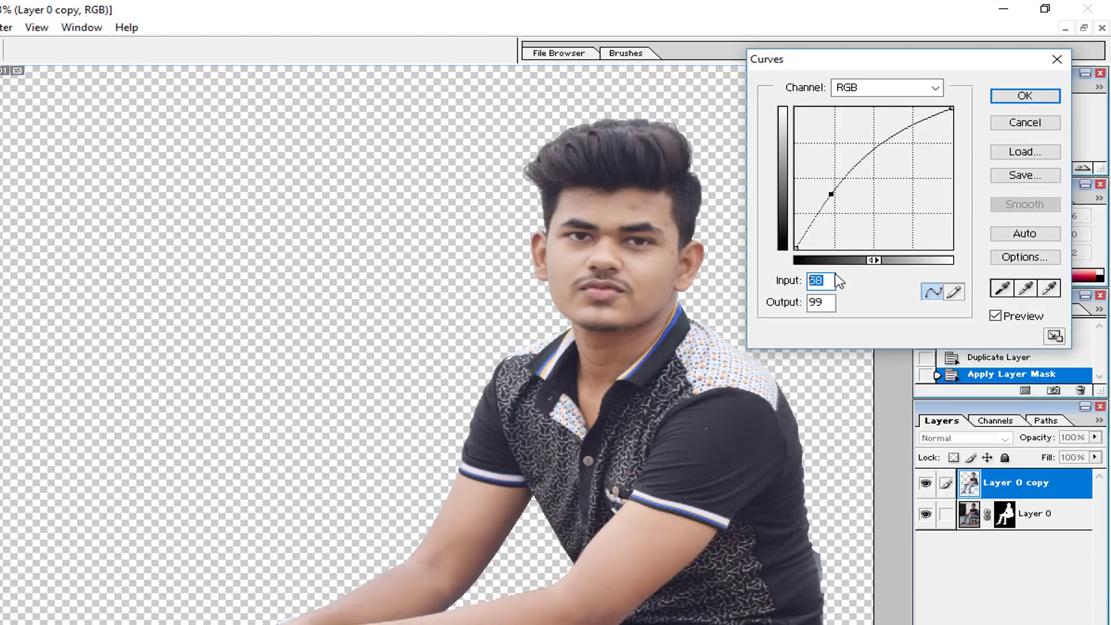
Step: Try the curve point at input 150 and output 100, and at input 100 with output 100
{"action": "type", "text": "150"}
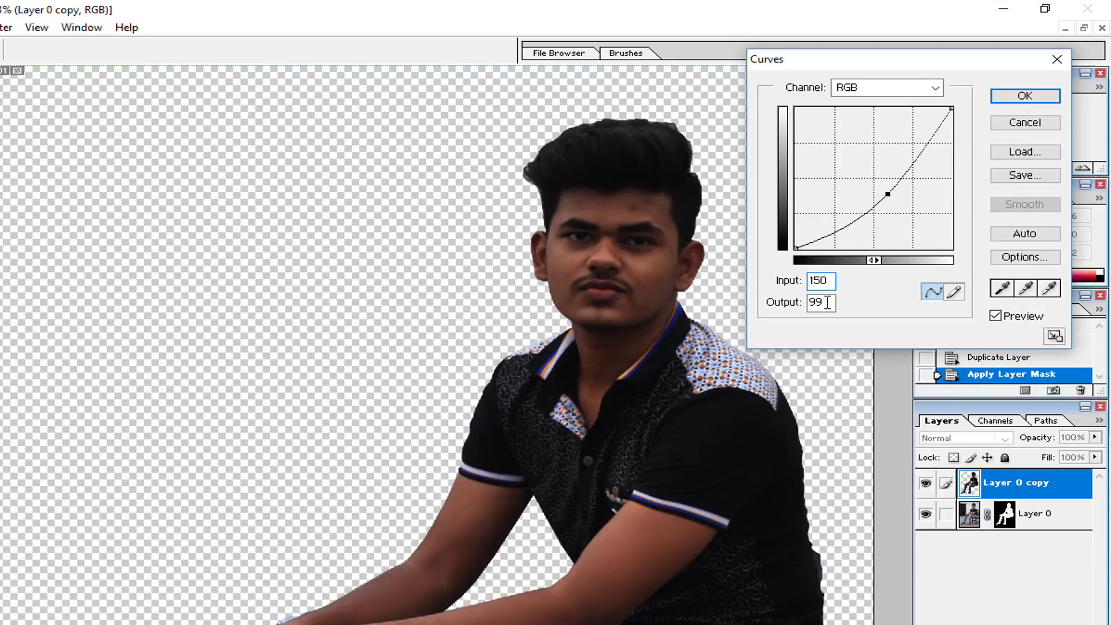
{"action": "type", "text": "100"}
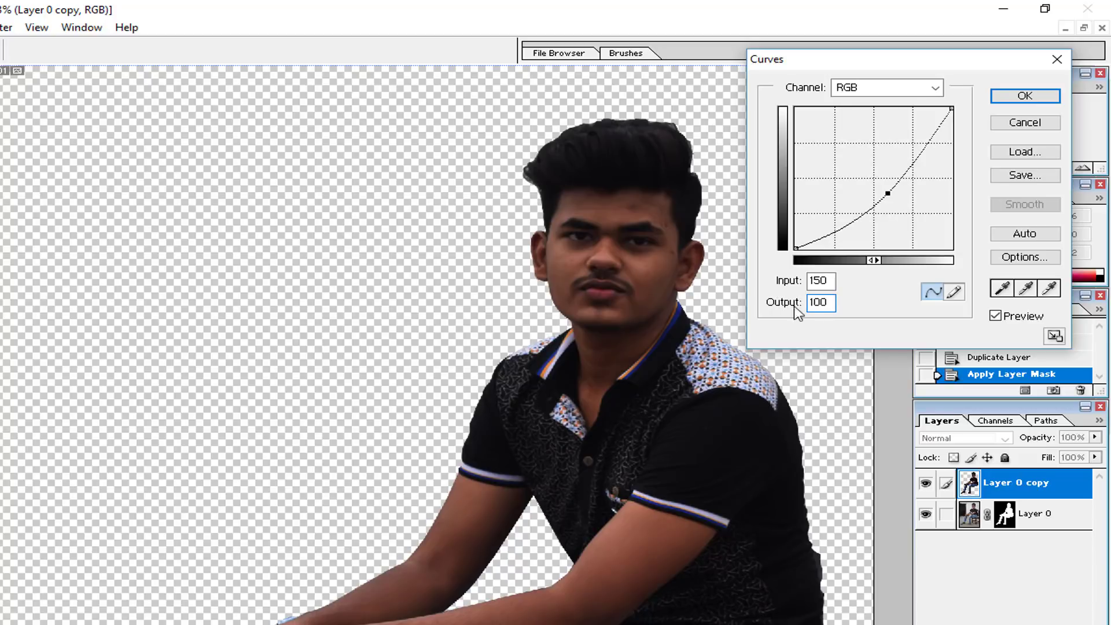
{"action": "type", "text": "100"}
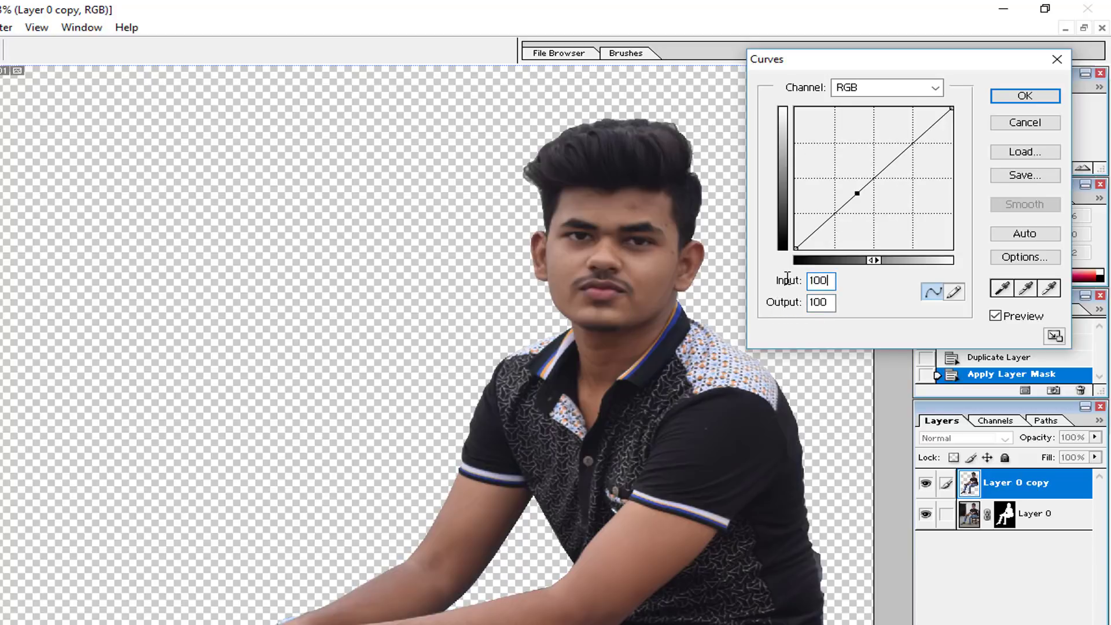
Step: Raise the curve point's output to 150, fine-tune it to about input 88, output 156, and apply the curve
{"action": "type", "text": "150"}
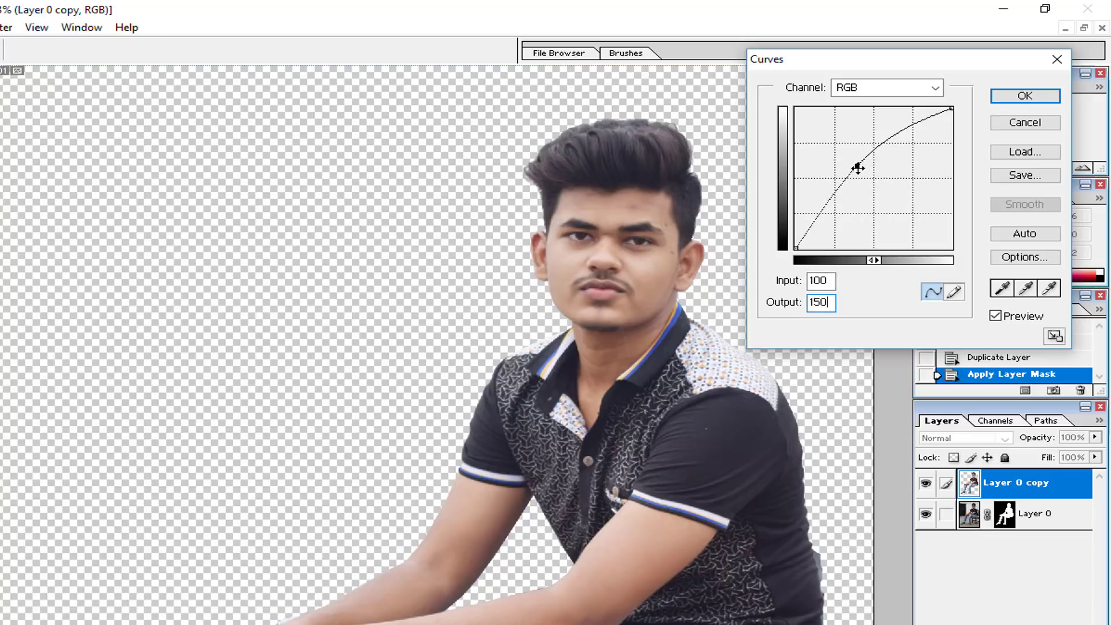
{"action": "left_click_drag", "start_coordinate": [857, 166], "coordinate": [848, 162]}
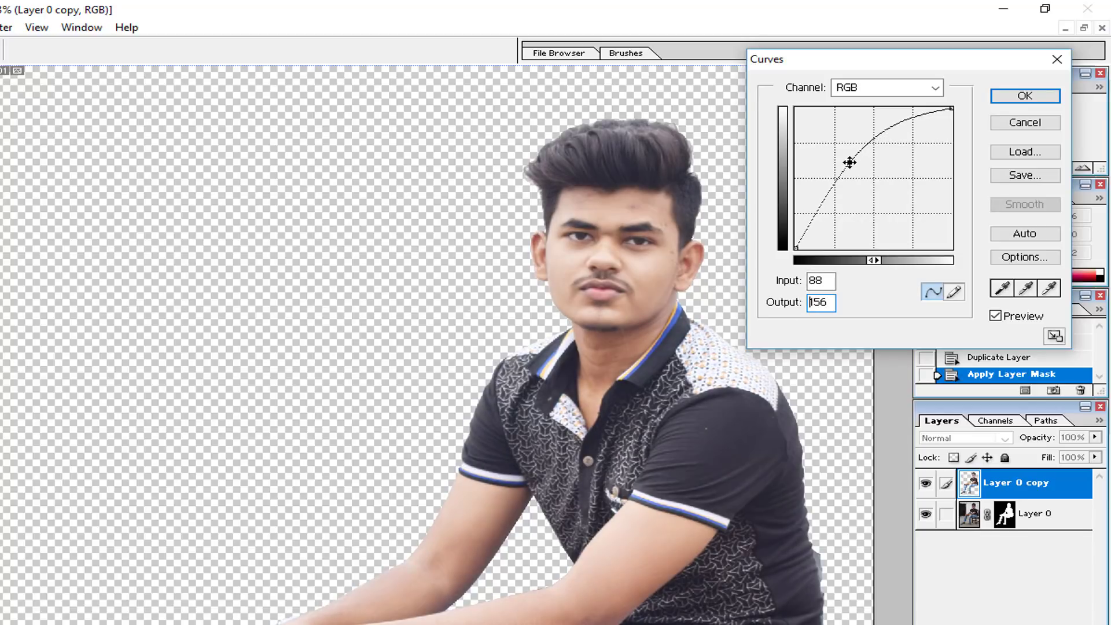
{"action": "left_click", "coordinate": [1025, 97]}
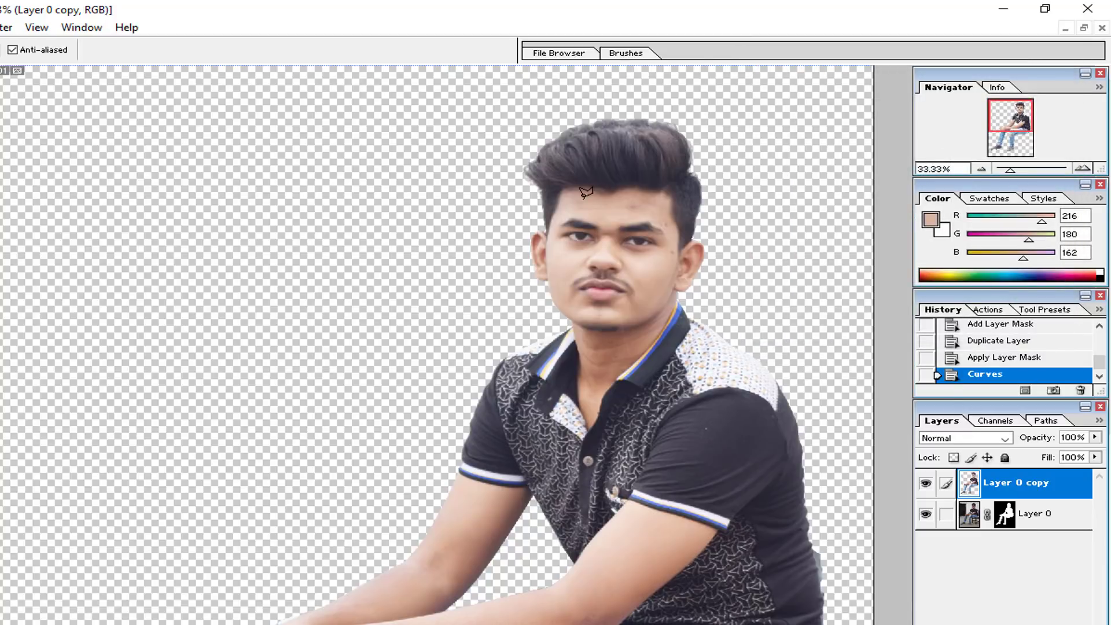
Step: Patch the dark blemish on the man's forehead with clean skin using the Patch tool
{"action": "key", "text": "ctrl+plus"}
{"action": "key", "text": "ctrl+plus"}
{"action": "key", "text": "ctrl+plus"}
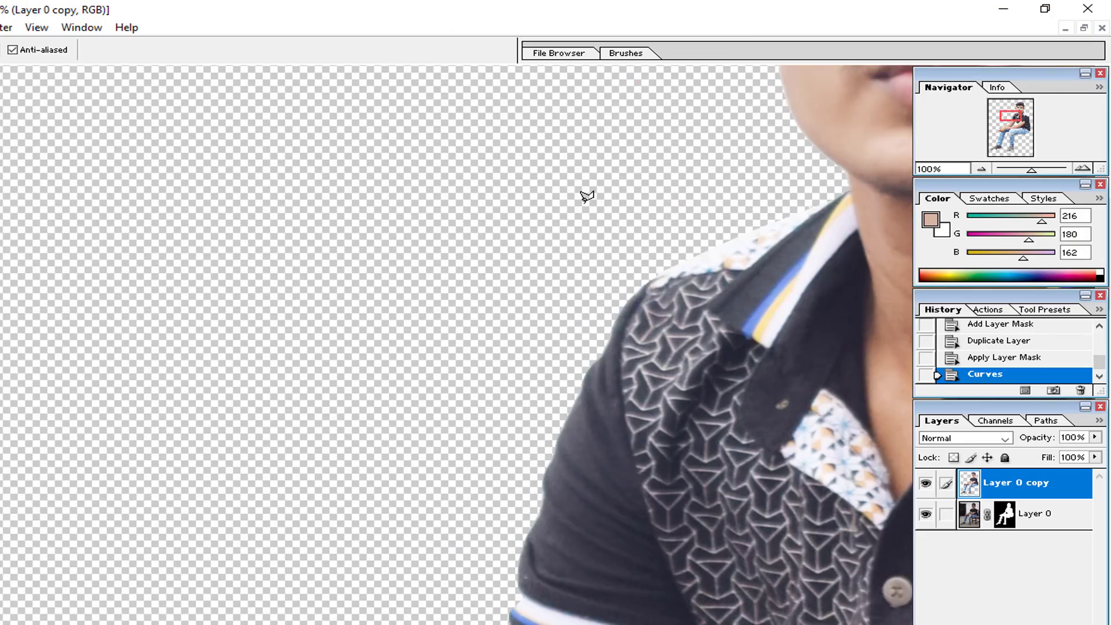
{"action": "left_click_drag", "start_coordinate": [609, 214], "coordinate": [0, 624]}
{"action": "left_click_drag", "start_coordinate": [287, 429], "coordinate": [266, 503]}
{"action": "left_click", "coordinate": [14, 159]}
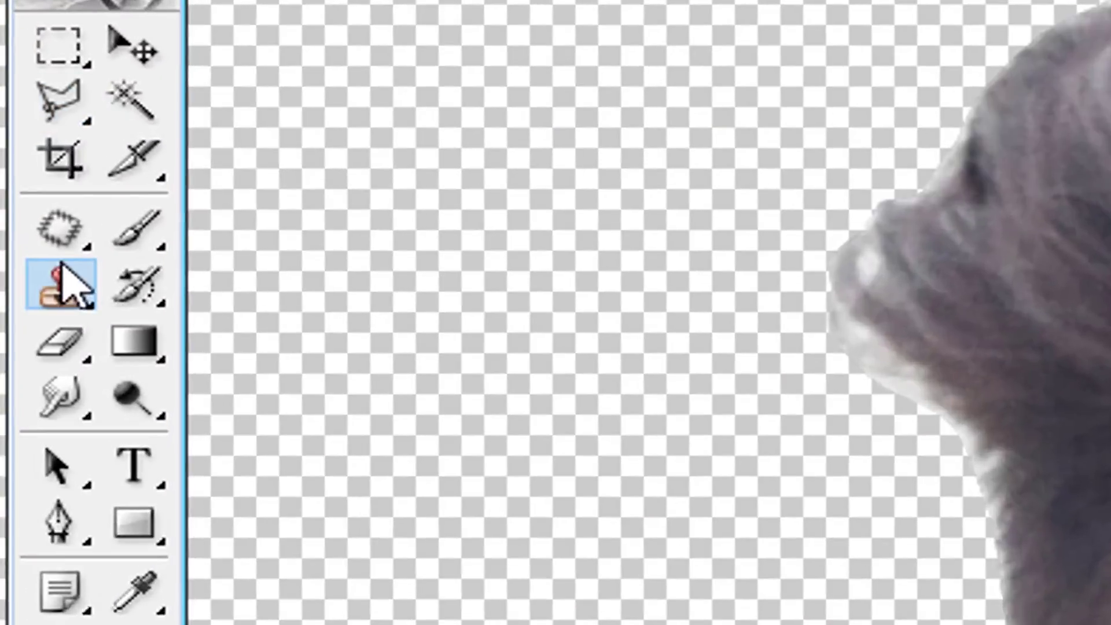
{"action": "left_click", "coordinate": [14, 143]}
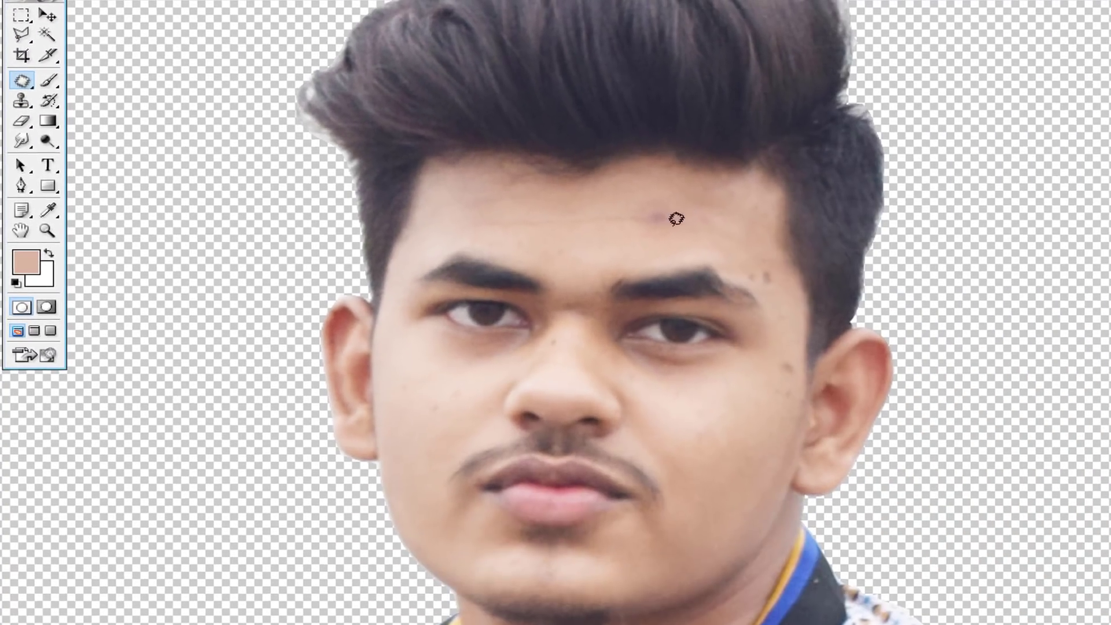
{"action": "mouse_move", "coordinate": [677, 218]}
{"action": "left_mouse_down"}
{"action": "mouse_move", "coordinate": [655, 228]}
{"action": "mouse_move", "coordinate": [652, 195]}
{"action": "left_mouse_up"}
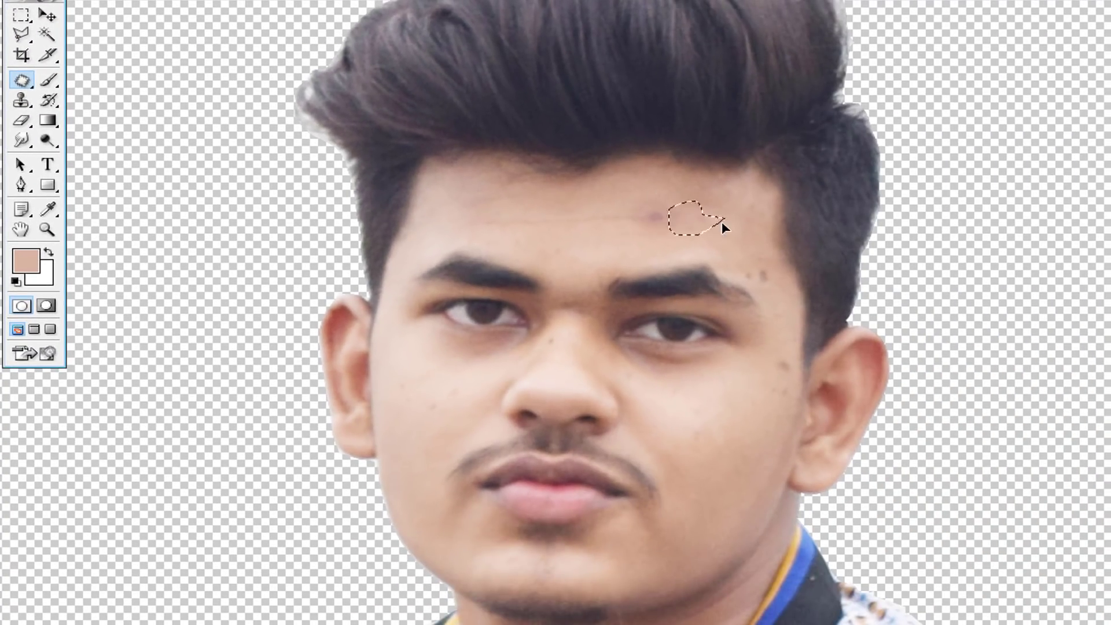
{"action": "mouse_move", "coordinate": [722, 226]}
{"action": "left_mouse_down"}
{"action": "mouse_move", "coordinate": [676, 226]}
{"action": "mouse_move", "coordinate": [650, 193]}
{"action": "left_mouse_up"}
{"action": "left_click_drag", "start_coordinate": [664, 213], "coordinate": [642, 229]}
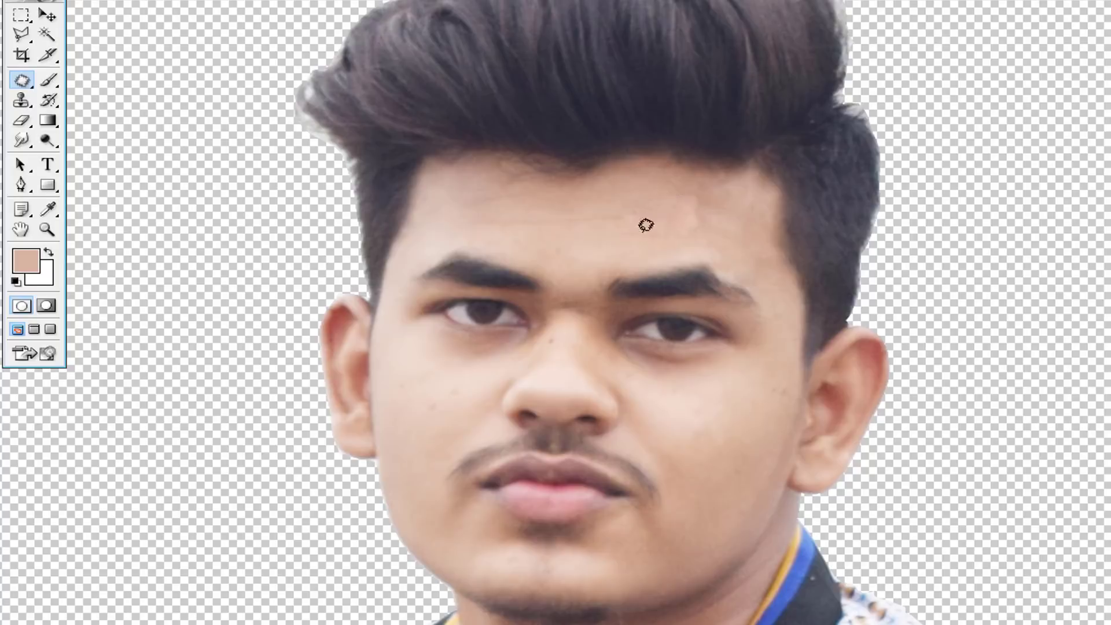
Step: Patch the remaining spots on the forehead, cheek and neck with the Patch tool, clearing the selection between areas
{"action": "left_click_drag", "start_coordinate": [492, 211], "coordinate": [487, 243]}
{"action": "left_click_drag", "start_coordinate": [717, 427], "coordinate": [716, 425]}
{"action": "left_click_drag", "start_coordinate": [671, 203], "coordinate": [674, 215]}
{"action": "left_click_drag", "start_coordinate": [619, 231], "coordinate": [701, 417]}
{"action": "left_click_drag", "start_coordinate": [602, 208], "coordinate": [606, 220]}
{"action": "left_click_drag", "start_coordinate": [531, 247], "coordinate": [697, 426]}
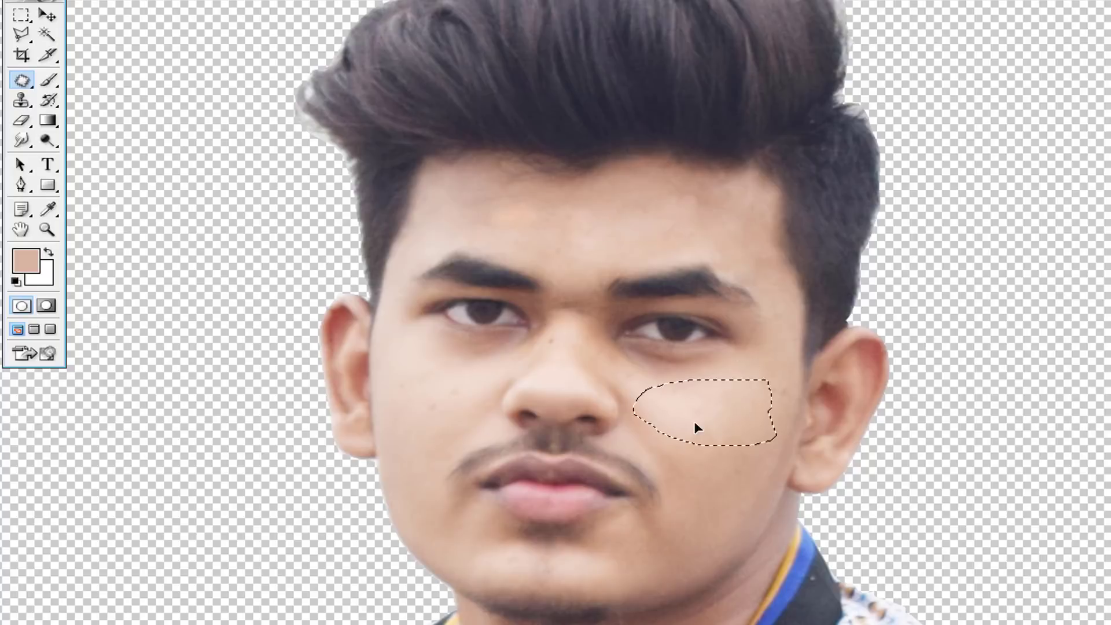
{"action": "key", "text": "ctrl+d"}
{"action": "left_click_drag", "start_coordinate": [648, 533], "coordinate": [718, 264]}
Step: Add a new layer mask to Layer 0 copy
{"action": "key", "text": "ctrl+minus"}
{"action": "key", "text": "ctrl+minus"}
{"action": "key", "text": "ctrl+minus"}
{"action": "key", "text": "ctrl+minus"}
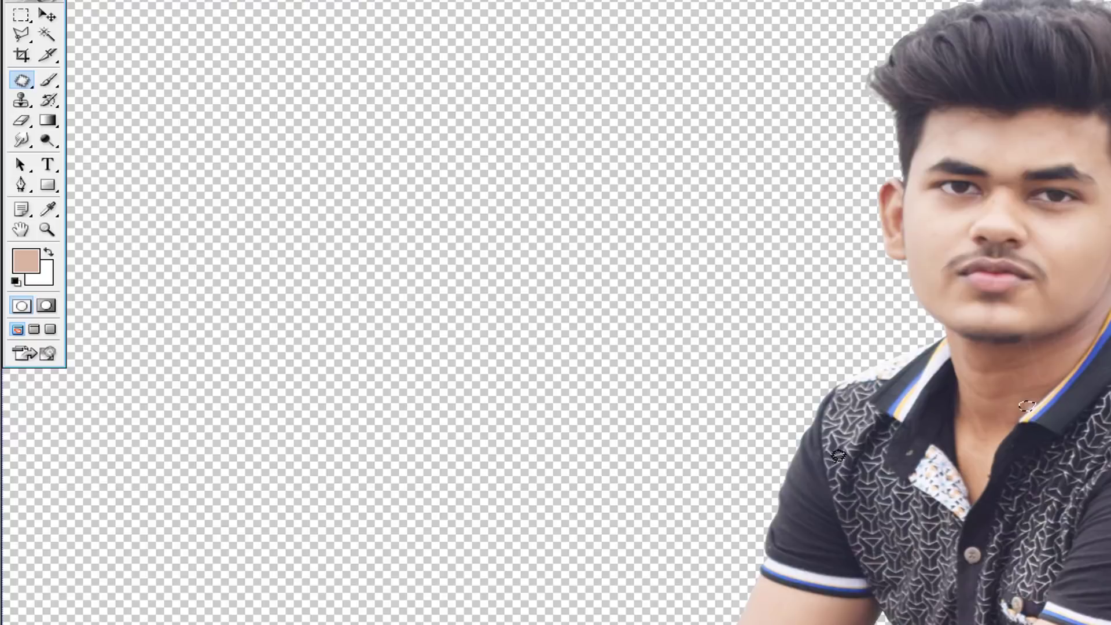
{"action": "key", "text": "ctrl+minus"}
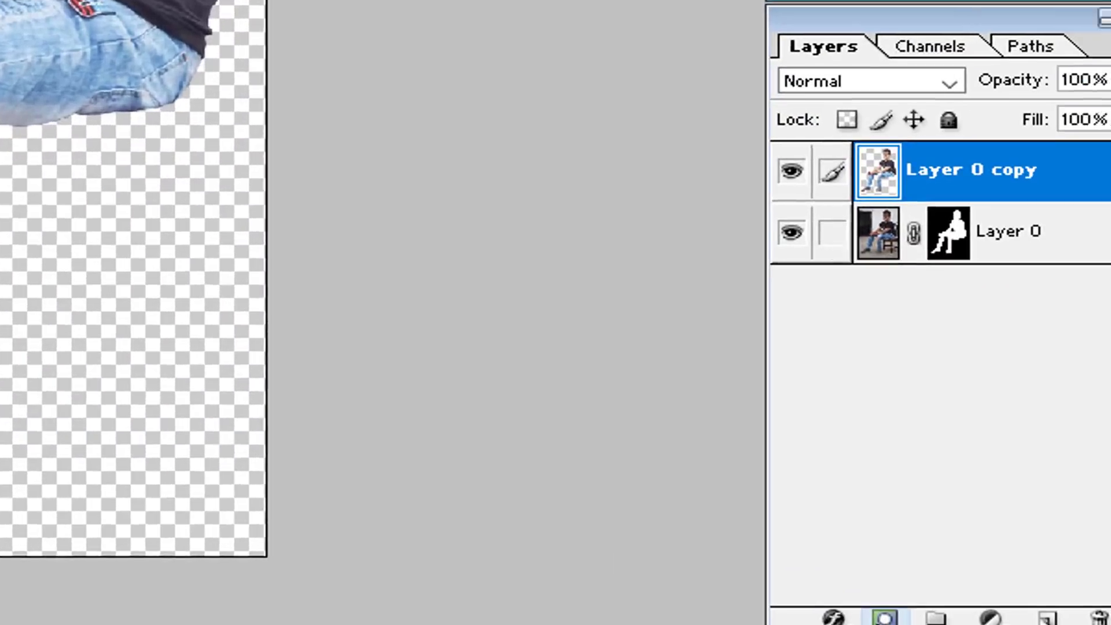
{"action": "left_click", "coordinate": [885, 617]}
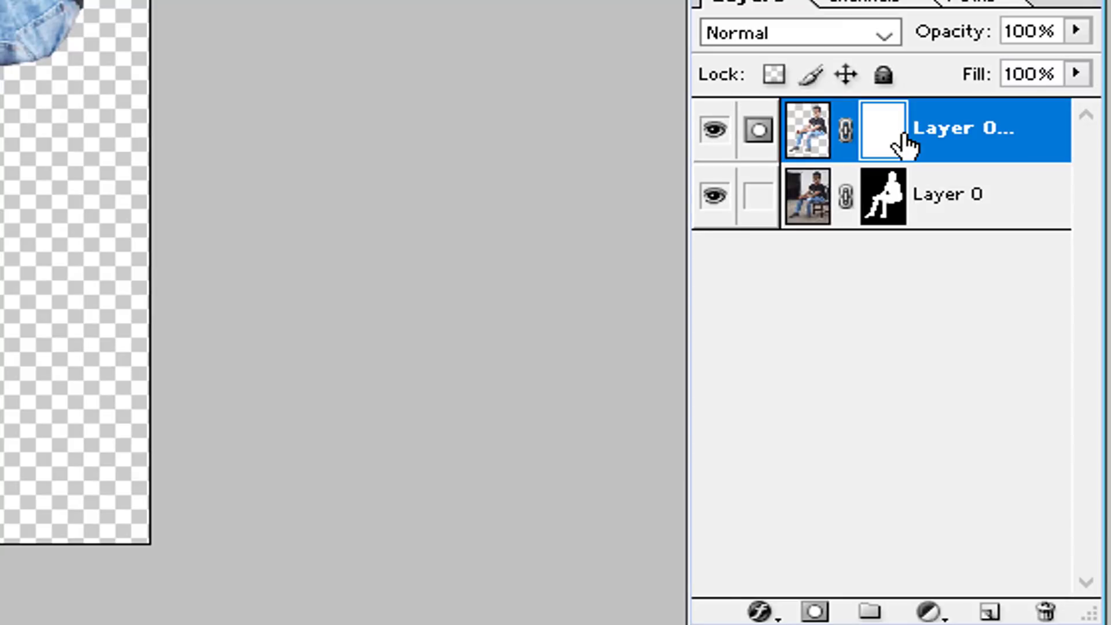
{"action": "key", "text": "ctrl+i"}
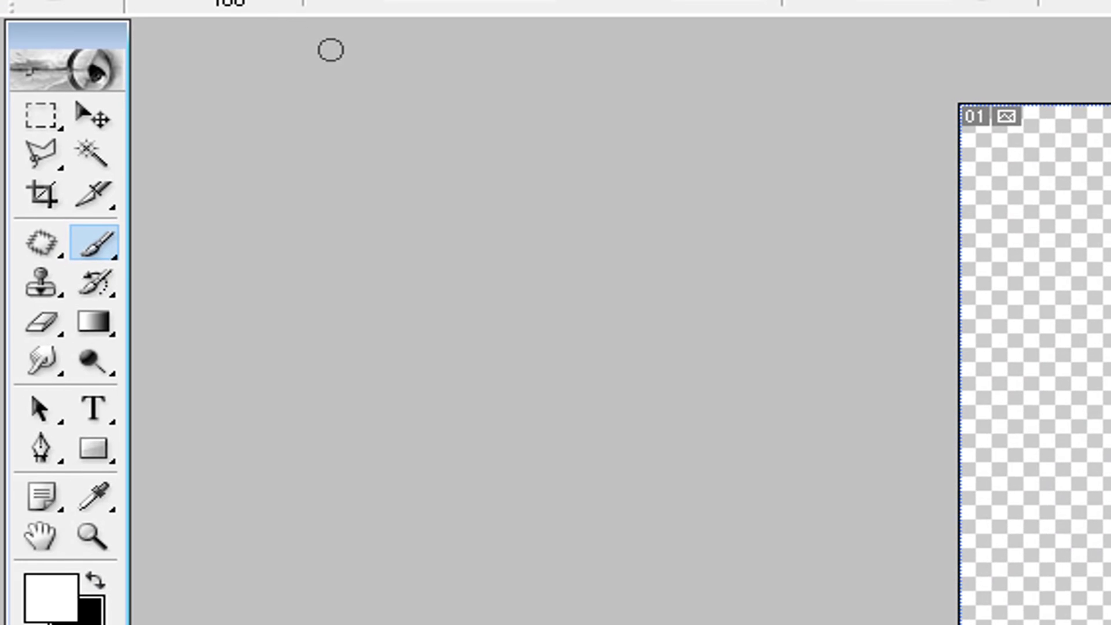
Step: Try painting black over the man on the layer mask with the hard round brush enlarged to 2033 px
{"action": "left_click", "coordinate": [271, 4]}
{"action": "left_click", "coordinate": [260, 492]}
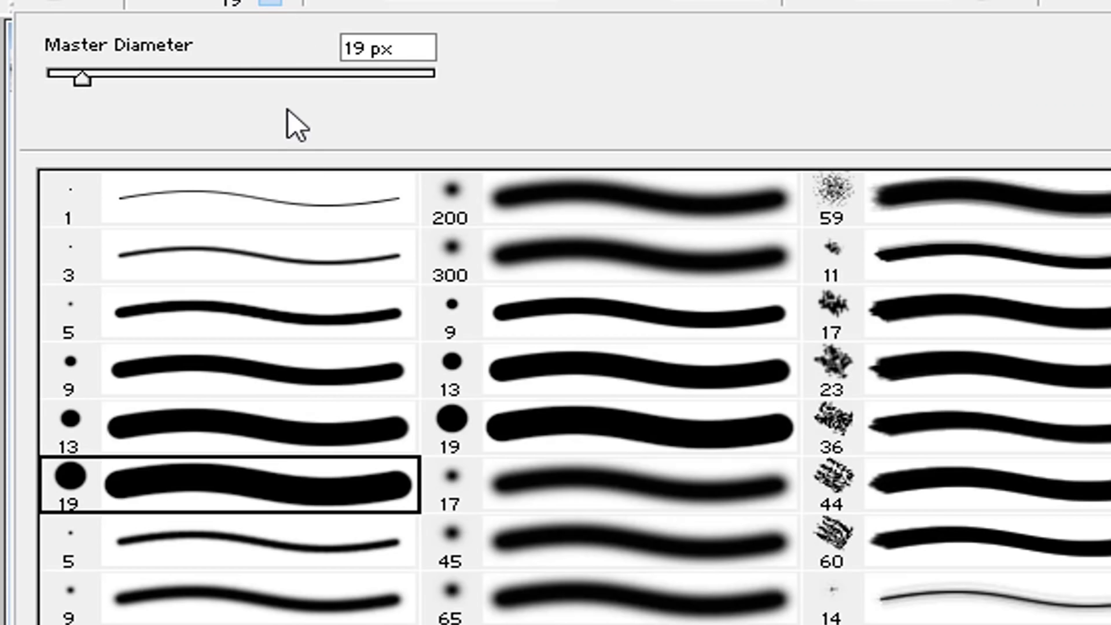
{"action": "left_click_drag", "start_coordinate": [296, 73], "coordinate": [570, 116]}
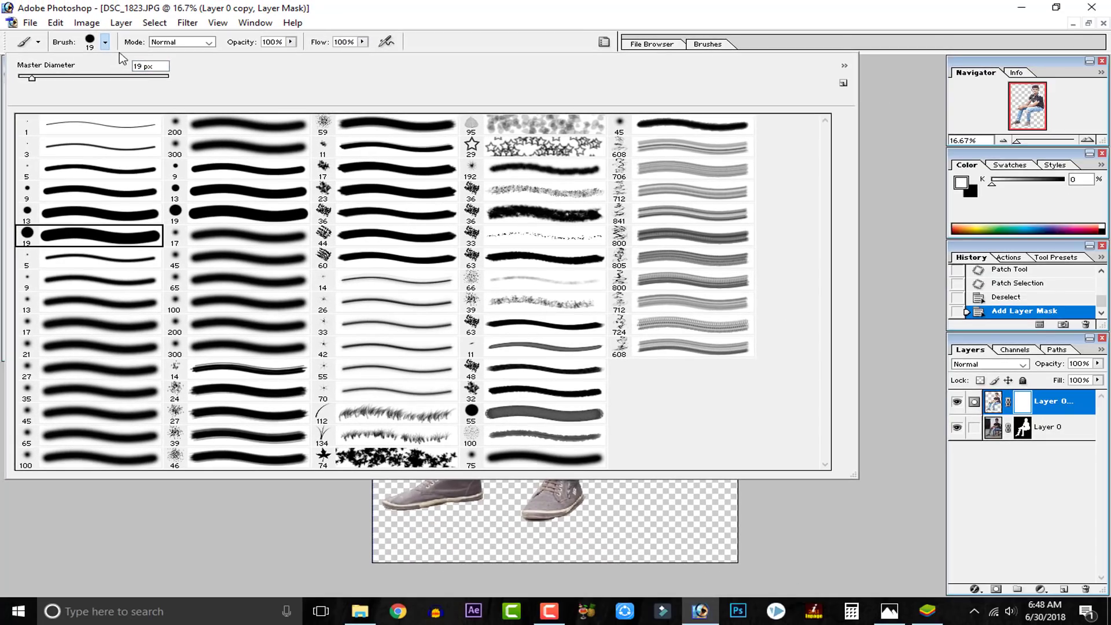
{"action": "left_click", "coordinate": [252, 77]}
{"action": "left_click", "coordinate": [168, 514]}
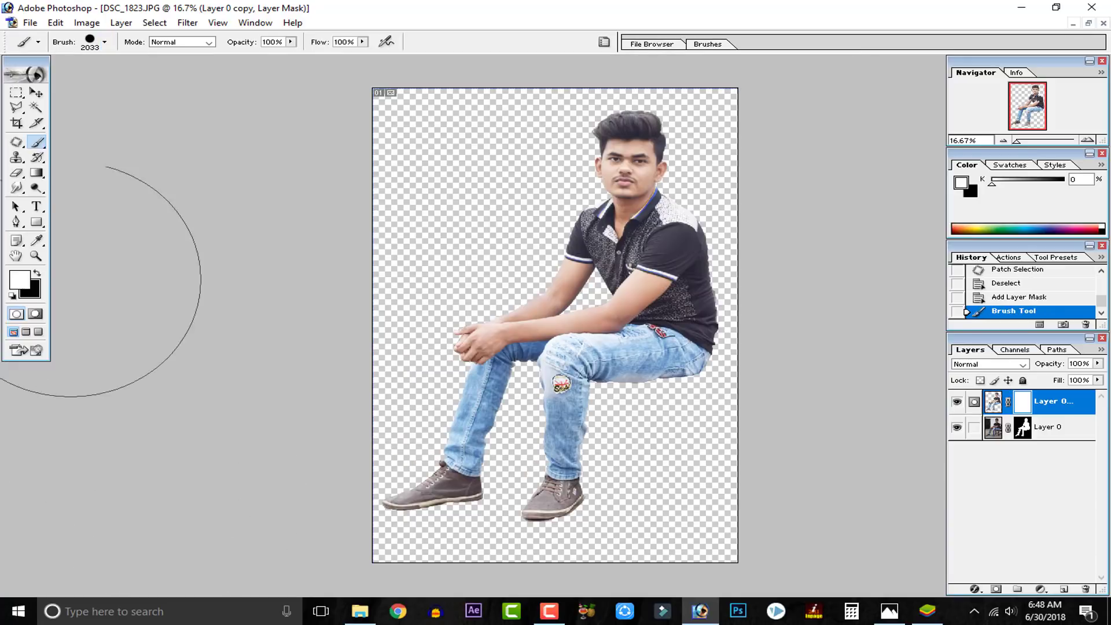
{"action": "left_click", "coordinate": [37, 276]}
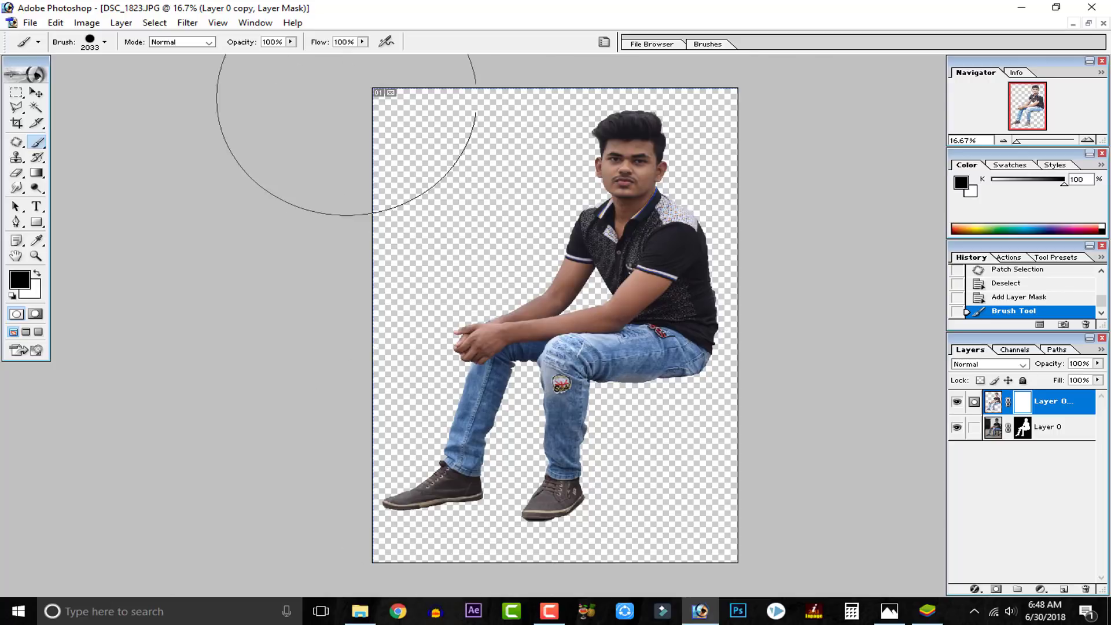
{"action": "mouse_move", "coordinate": [397, 506]}
{"action": "left_mouse_down"}
{"action": "mouse_move", "coordinate": [719, 335]}
{"action": "mouse_move", "coordinate": [516, 93]}
{"action": "mouse_move", "coordinate": [769, 92]}
{"action": "left_mouse_up"}
Step: Step back in the history to the newly added layer mask and invert the mask to black
{"action": "left_click", "coordinate": [1041, 297]}
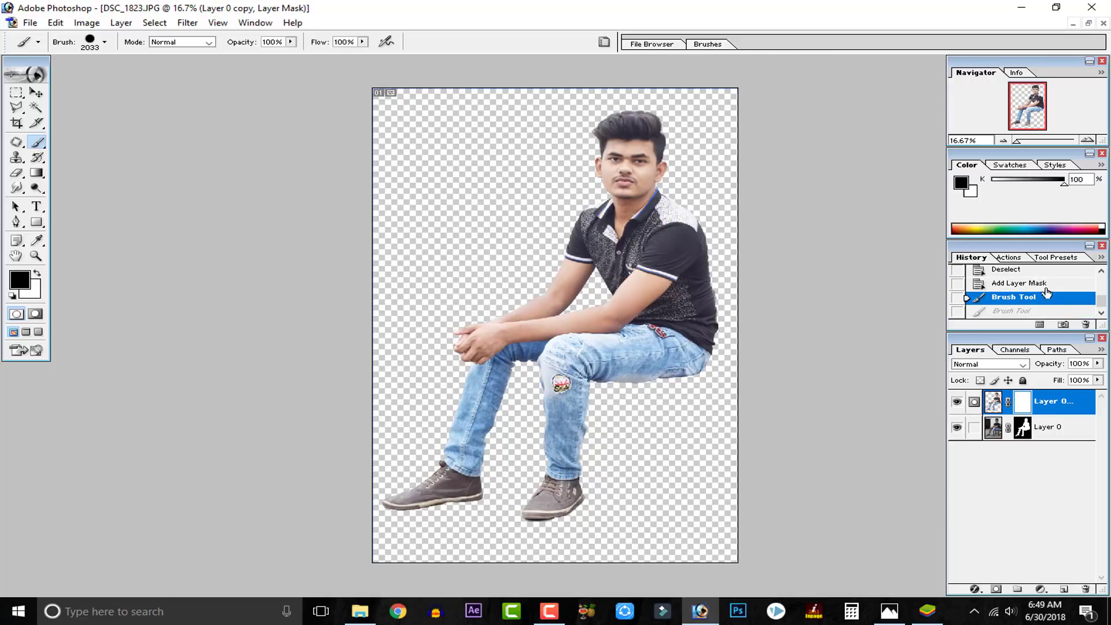
{"action": "left_click", "coordinate": [1047, 284]}
{"action": "key", "text": "ctrl+i"}
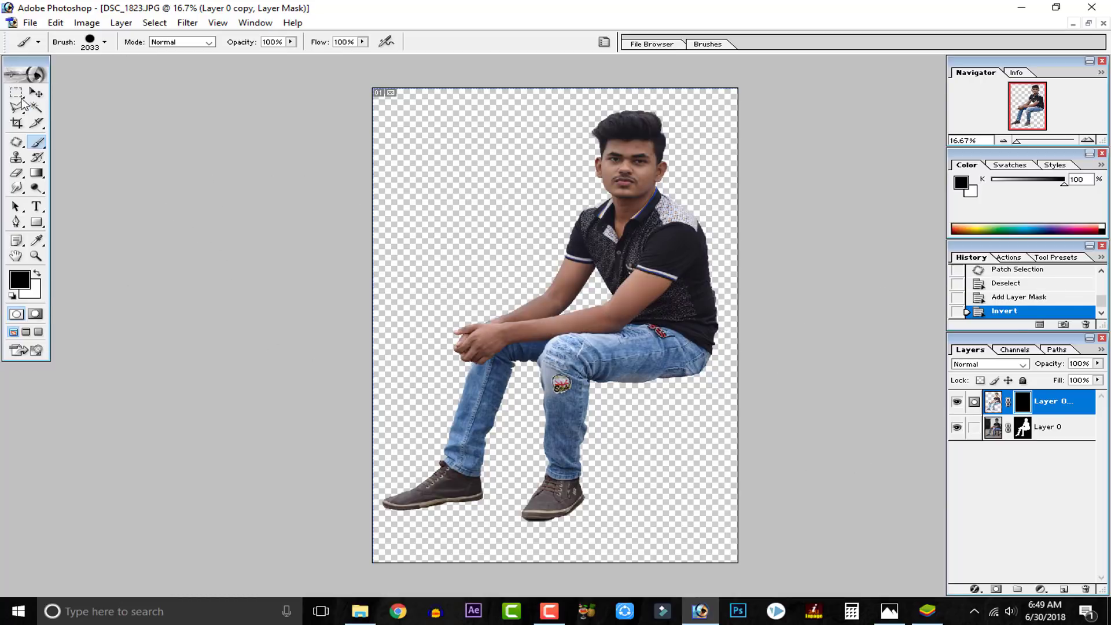
Step: Reduce the brush size to 50 px and make white the foreground colour for painting on the mask over the face
{"action": "key", "text": "bracketleft"}
{"action": "key", "text": "bracketleft"}
{"action": "key", "text": "bracketleft"}
{"action": "key", "text": "bracketleft"}
{"action": "key", "text": "bracketleft"}
{"action": "key", "text": "bracketleft"}
{"action": "key", "text": "bracketleft"}
{"action": "key", "text": "bracketleft"}
{"action": "key", "text": "bracketleft"}
{"action": "key", "text": "bracketleft"}
{"action": "key", "text": "bracketleft"}
{"action": "key", "text": "bracketleft"}
{"action": "key", "text": "bracketleft"}
{"action": "key", "text": "bracketleft"}
{"action": "key", "text": "bracketleft"}
{"action": "key", "text": "bracketleft"}
{"action": "key", "text": "bracketleft"}
{"action": "key", "text": "bracketleft"}
{"action": "key", "text": "bracketleft"}
{"action": "key", "text": "bracketleft"}
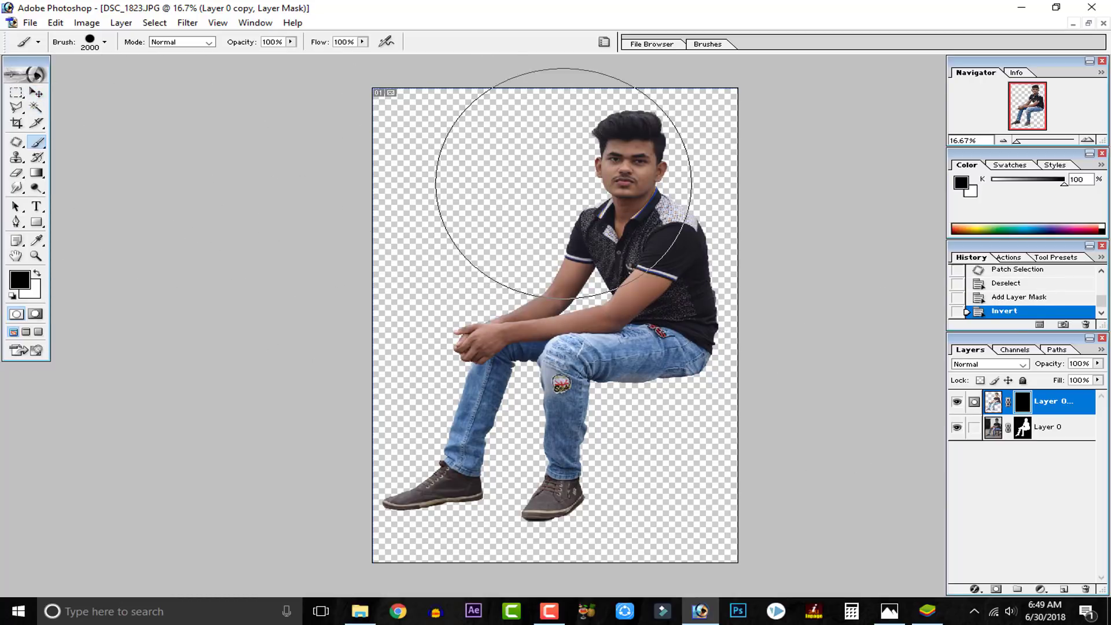
{"action": "key", "text": "ctrl+plus"}
{"action": "key", "text": "ctrl+plus"}
{"action": "key", "text": "ctrl+plus"}
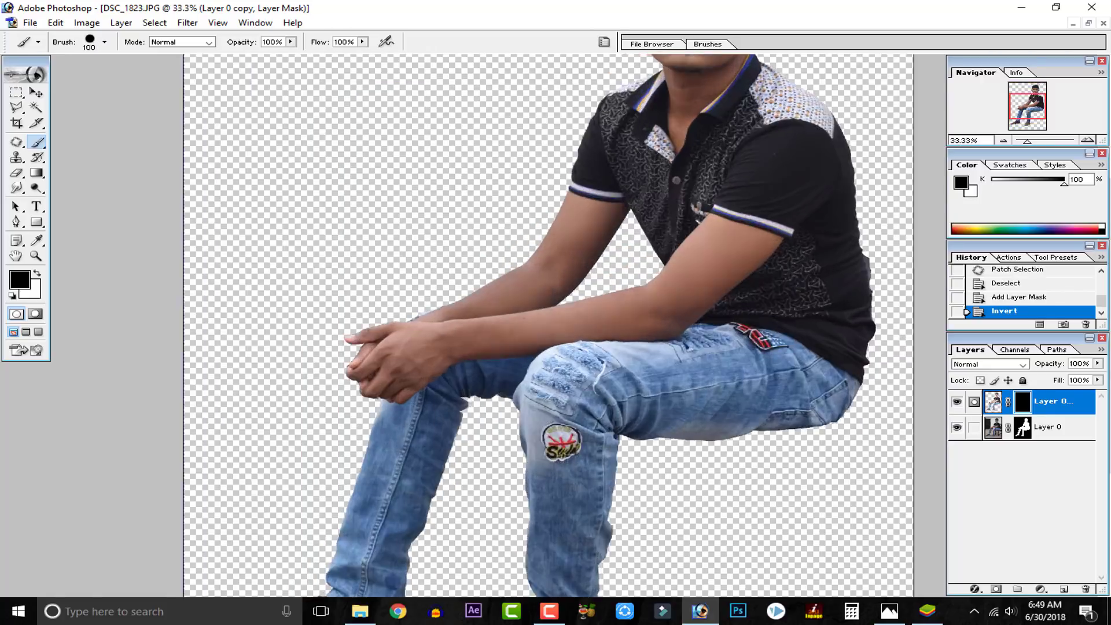
{"action": "scroll", "coordinate": [719, 157], "scroll_direction": "up", "scroll_amount": 5}
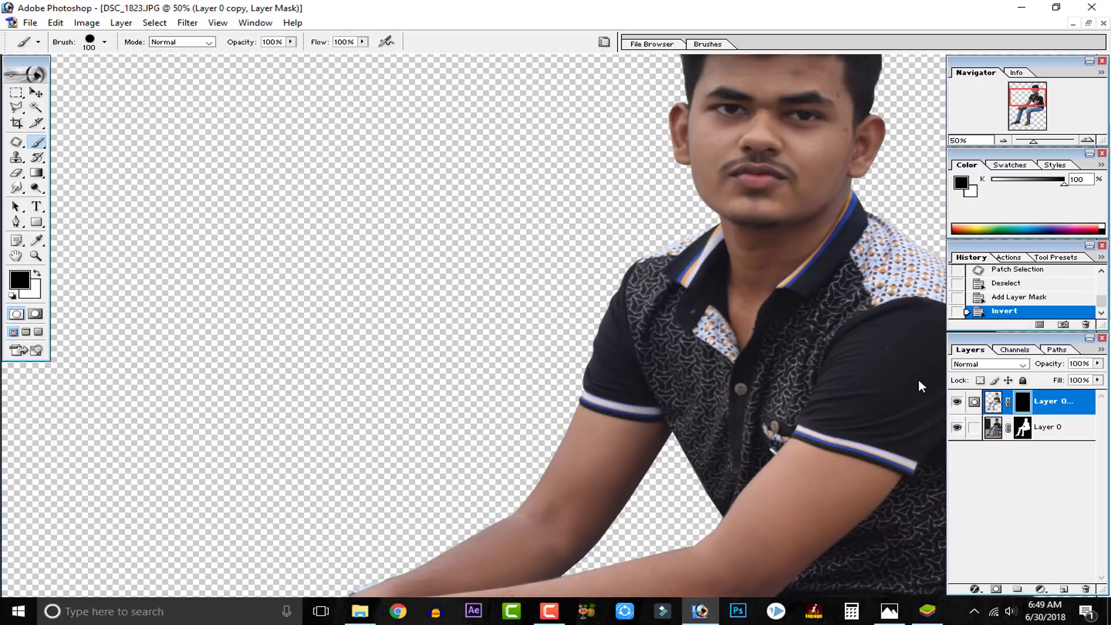
{"action": "scroll", "coordinate": [758, 208], "scroll_direction": "up", "scroll_amount": 2}
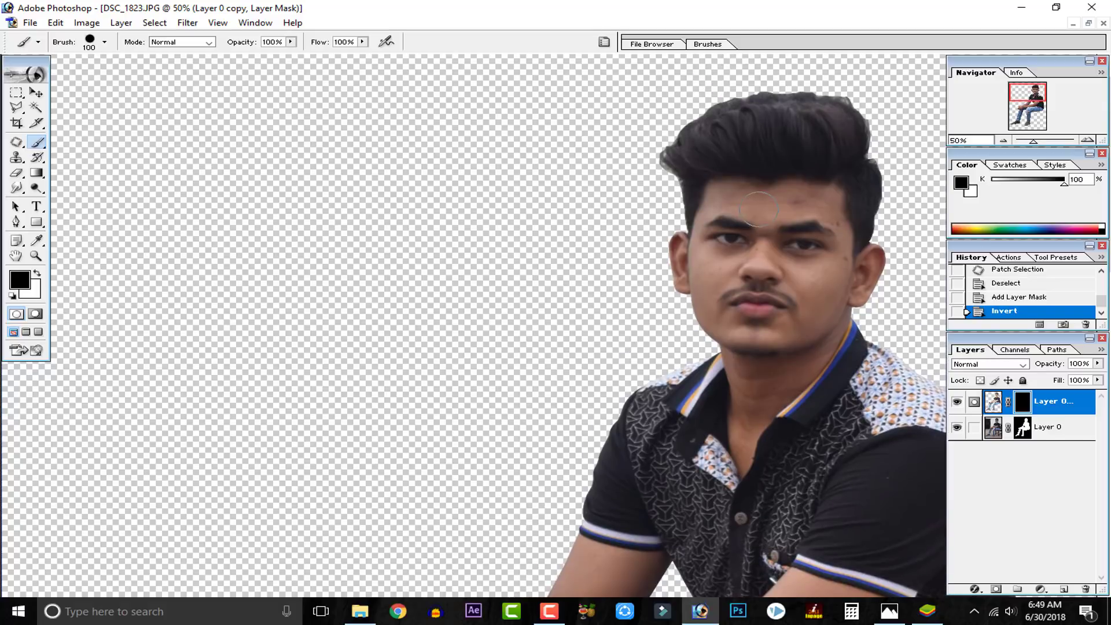
{"action": "left_click", "coordinate": [37, 277]}
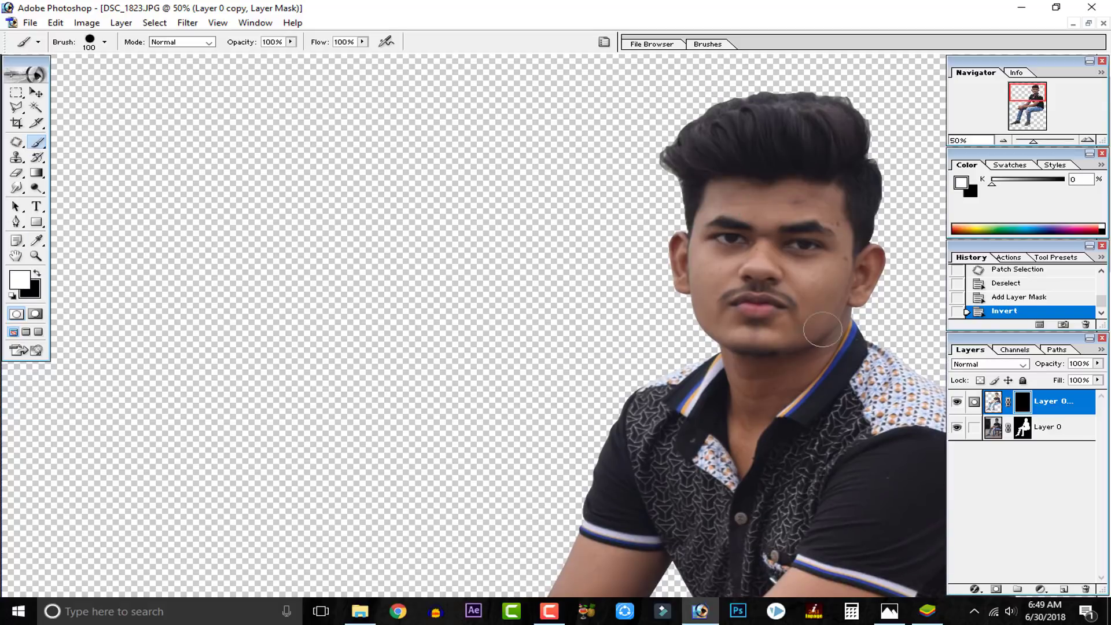
{"action": "key", "text": "bracketleft"}
{"action": "key", "text": "bracketleft"}
Step: Try a white brush stroke on the mask over the side of the forehead and undo it
{"action": "left_click_drag", "start_coordinate": [829, 195], "coordinate": [834, 240]}
{"action": "key", "text": "ctrl+z"}
Step: Choose the soft round 100 px brush and paint white on the mask over the forehead
{"action": "left_click", "coordinate": [105, 43]}
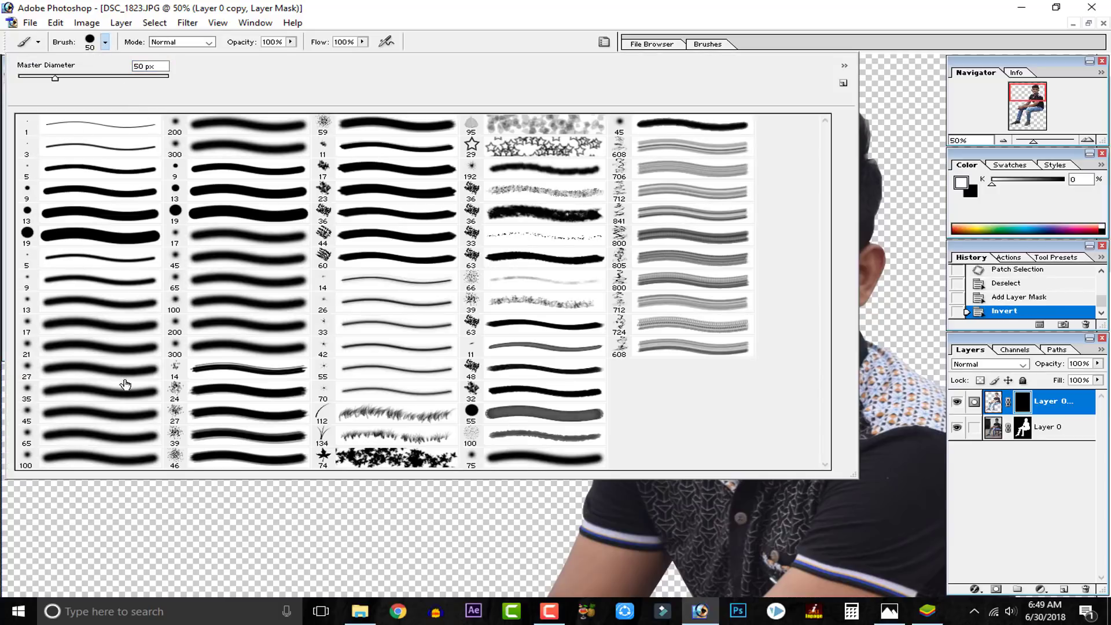
{"action": "left_click", "coordinate": [105, 459]}
{"action": "left_click", "coordinate": [373, 557]}
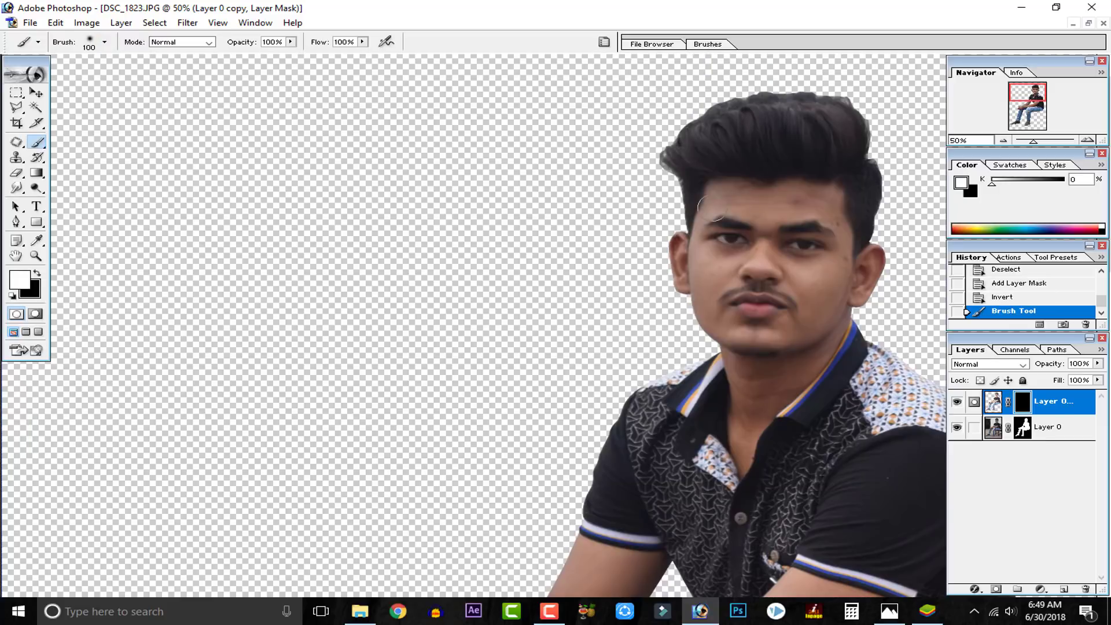
{"action": "mouse_move", "coordinate": [711, 208]}
{"action": "left_mouse_down"}
{"action": "mouse_move", "coordinate": [820, 205]}
{"action": "mouse_move", "coordinate": [812, 177]}
{"action": "mouse_move", "coordinate": [820, 200]}
{"action": "mouse_move", "coordinate": [832, 192]}
{"action": "mouse_move", "coordinate": [837, 264]}
{"action": "mouse_move", "coordinate": [841, 255]}
{"action": "mouse_move", "coordinate": [809, 205]}
{"action": "mouse_move", "coordinate": [833, 269]}
{"action": "mouse_move", "coordinate": [707, 324]}
{"action": "mouse_move", "coordinate": [775, 217]}
{"action": "left_mouse_up"}
Step: Paint white on the mask over the rest of the face, neck and arms, using a soft brush of 70 to 90 px
{"action": "key", "text": "bracketleft"}
{"action": "key", "text": "bracketleft"}
{"action": "key", "text": "bracketleft"}
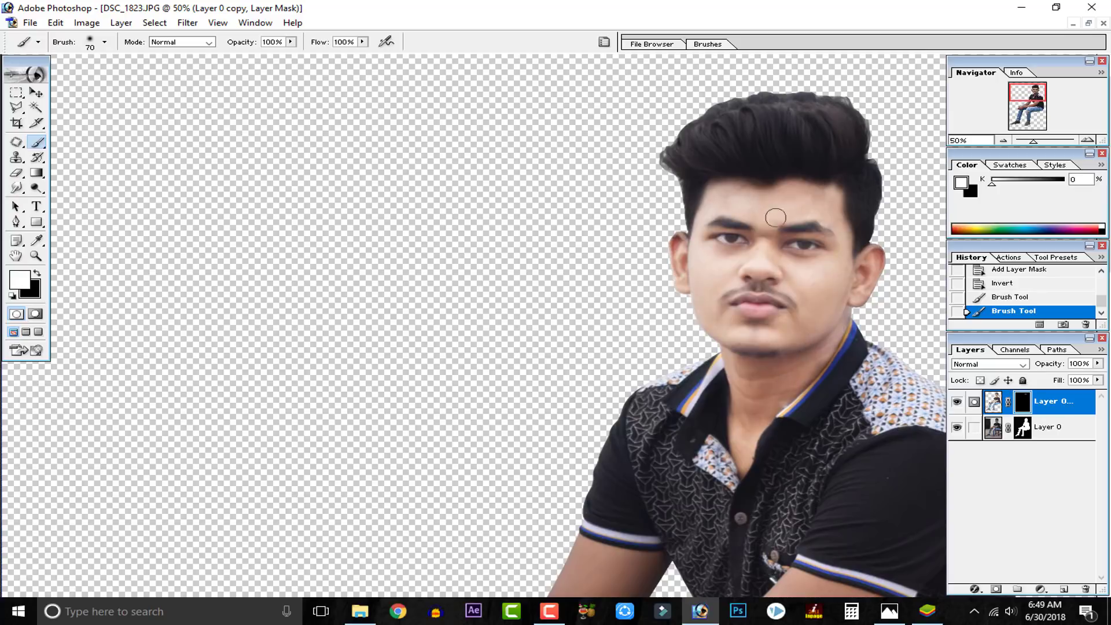
{"action": "mouse_move", "coordinate": [743, 234]}
{"action": "left_mouse_down"}
{"action": "mouse_move", "coordinate": [686, 306]}
{"action": "mouse_move", "coordinate": [398, 352]}
{"action": "mouse_move", "coordinate": [590, 211]}
{"action": "left_mouse_up"}
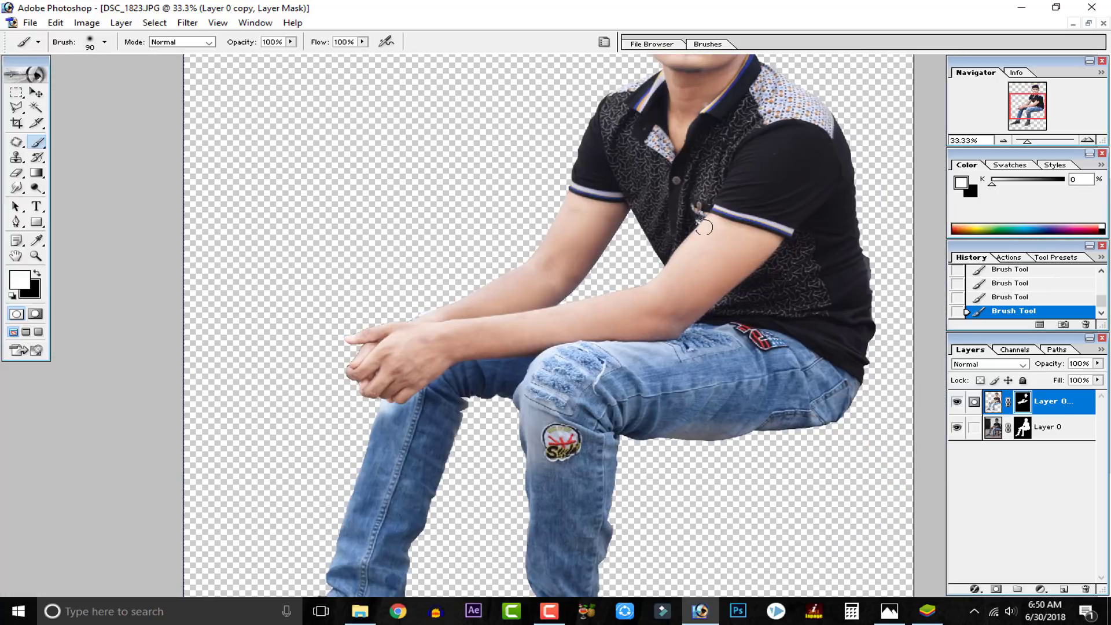
{"action": "left_click_drag", "start_coordinate": [707, 224], "coordinate": [701, 292]}
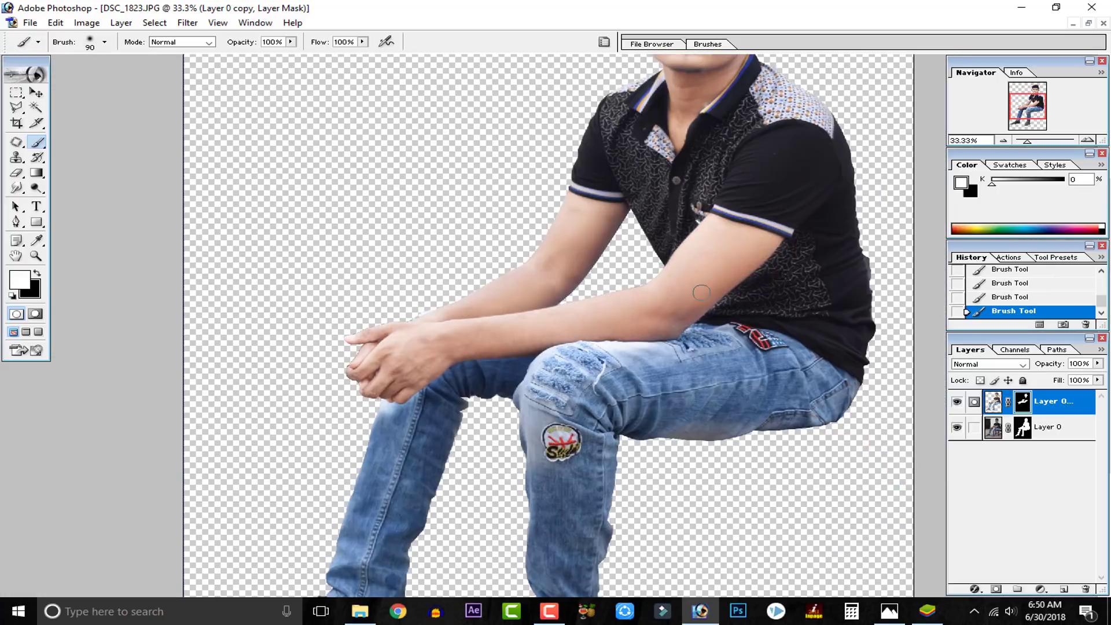
Step: Apply the painted layer mask to Layer 0 copy
{"action": "key", "text": "ctrl+minus"}
{"action": "key", "text": "ctrl+minus"}
{"action": "key", "text": "ctrl+minus"}
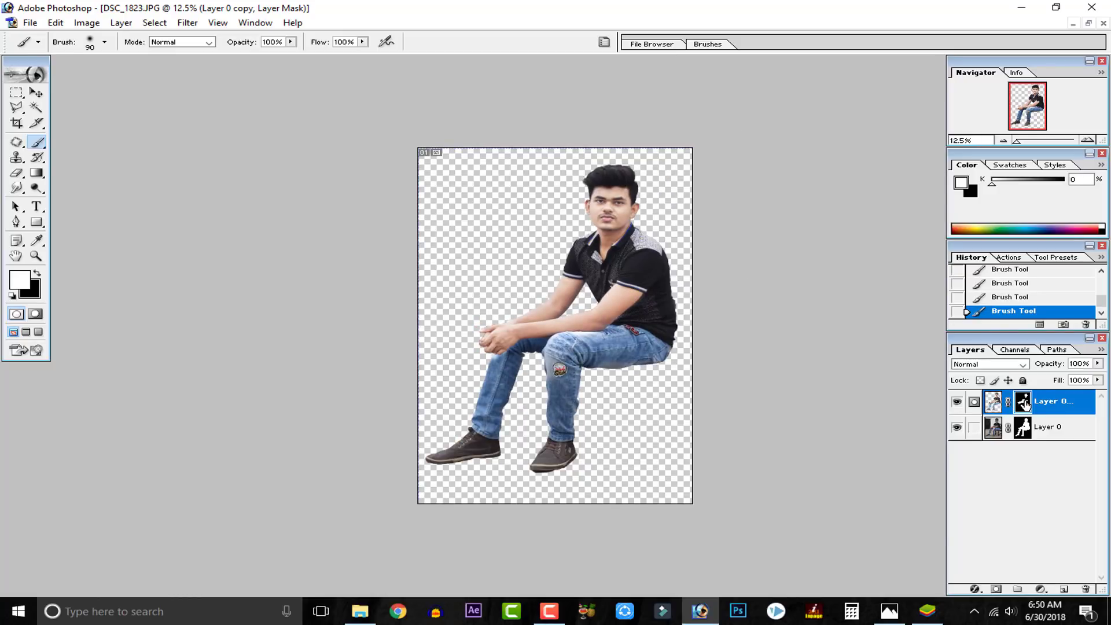
{"action": "right_click", "coordinate": [1024, 405]}
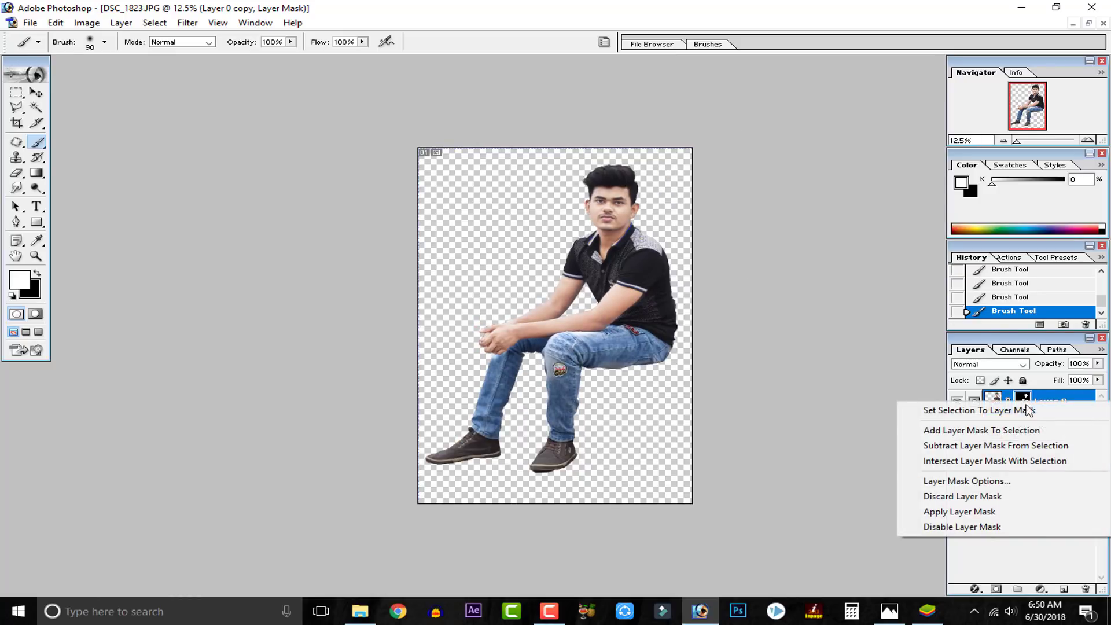
{"action": "left_click", "coordinate": [985, 514]}
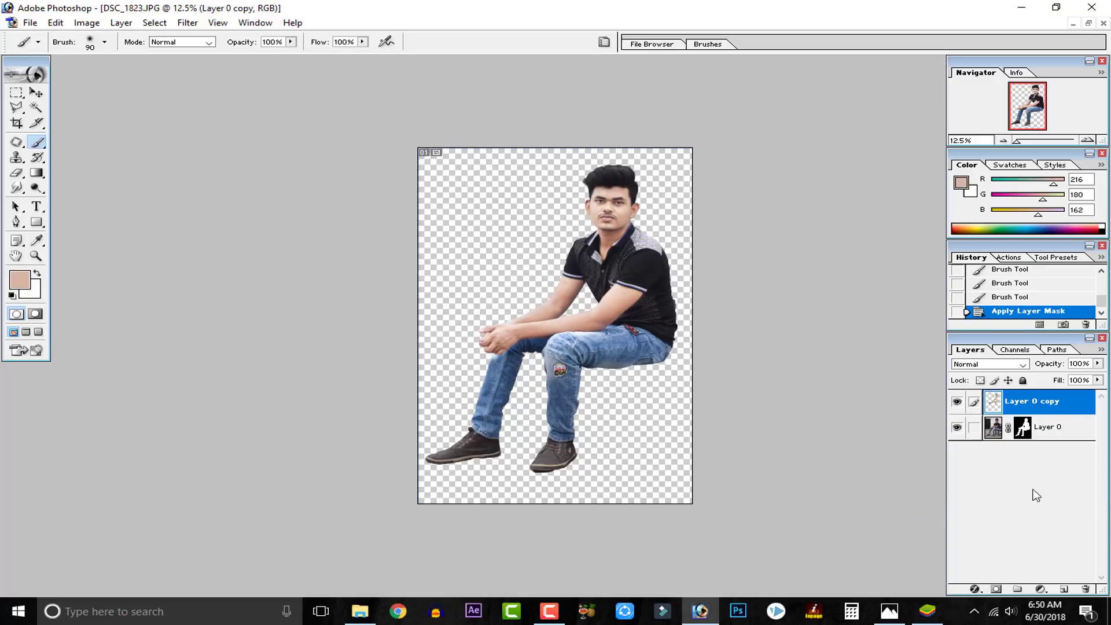
Step: Compare the skin with Layer 0 copy hidden and shown, and inspect the arms and face up close
{"action": "key", "text": "ctrl+plus"}
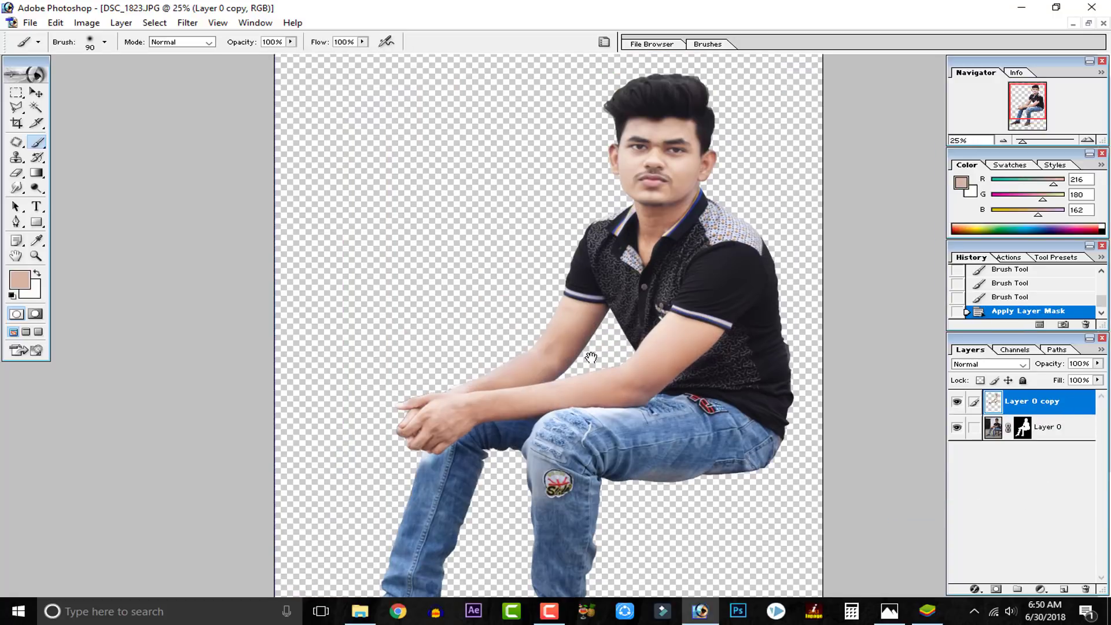
{"action": "left_click", "coordinate": [957, 409]}
{"action": "left_click", "coordinate": [957, 410]}
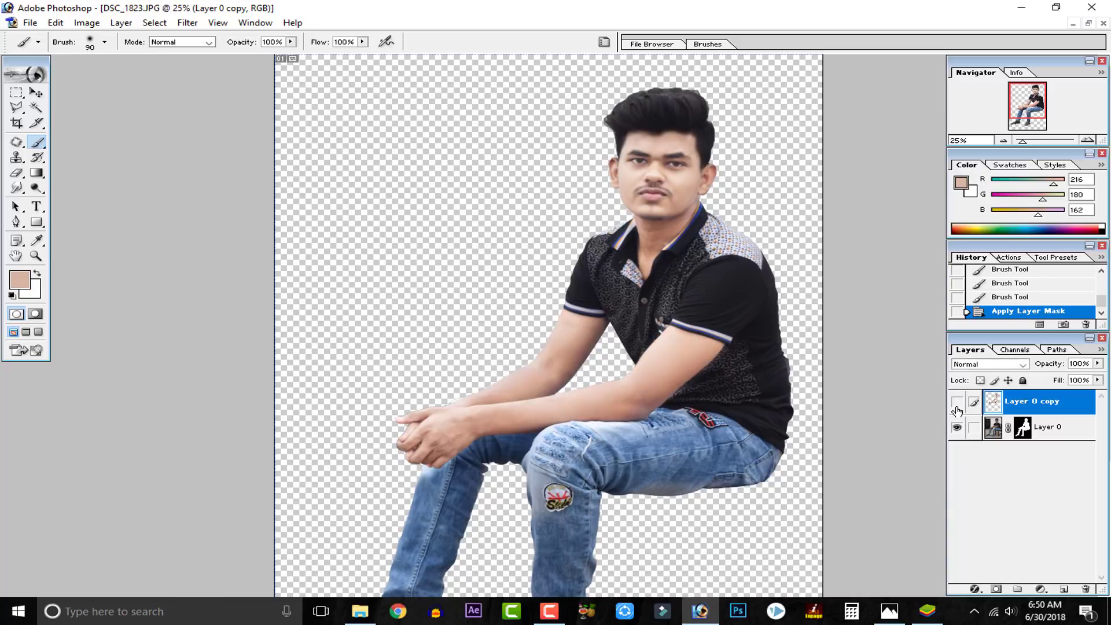
{"action": "left_click", "coordinate": [957, 410]}
{"action": "key", "text": "ctrl+plus"}
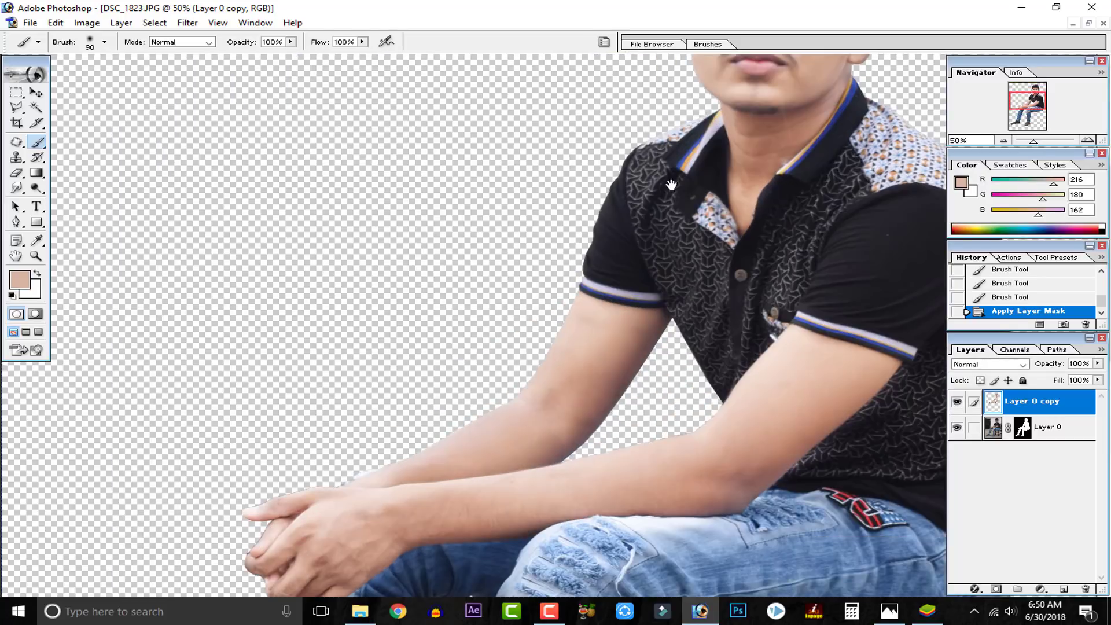
{"action": "scroll", "coordinate": [671, 185], "scroll_direction": "up", "scroll_amount": 5}
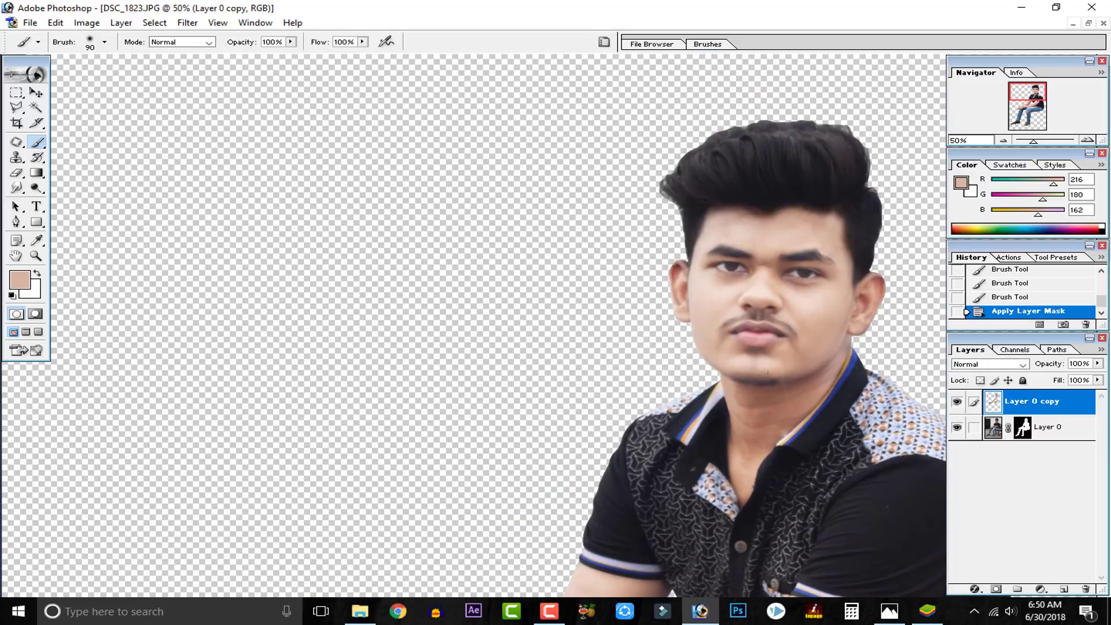
Step: Duplicate the masked Layer 0 and apply the layer mask on the duplicate
{"action": "right_click", "coordinate": [1002, 432]}
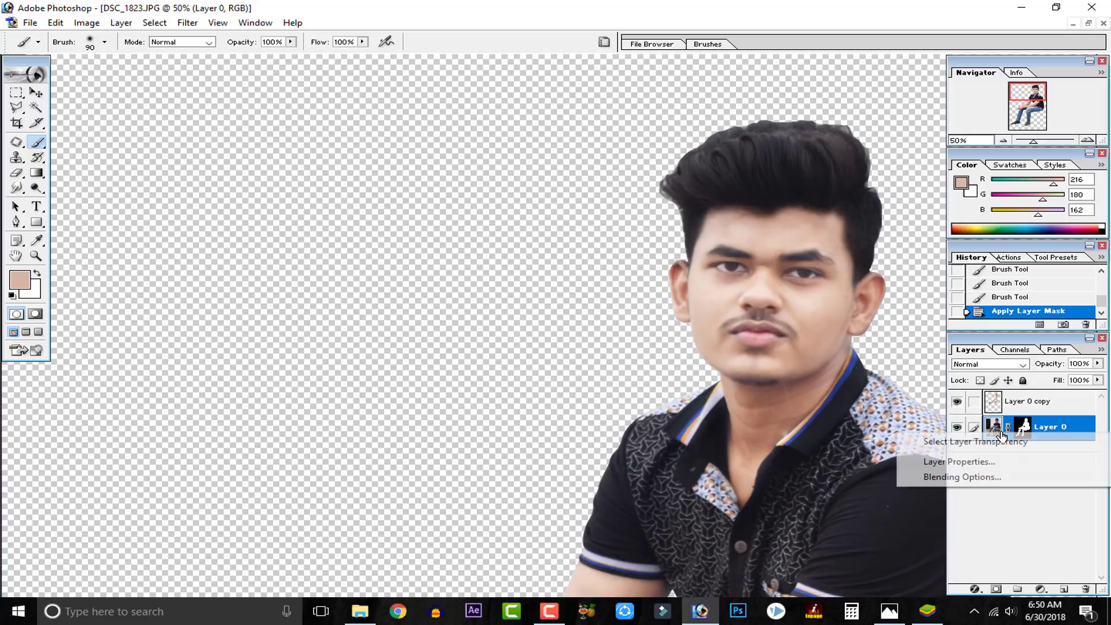
{"action": "right_click", "coordinate": [1052, 429]}
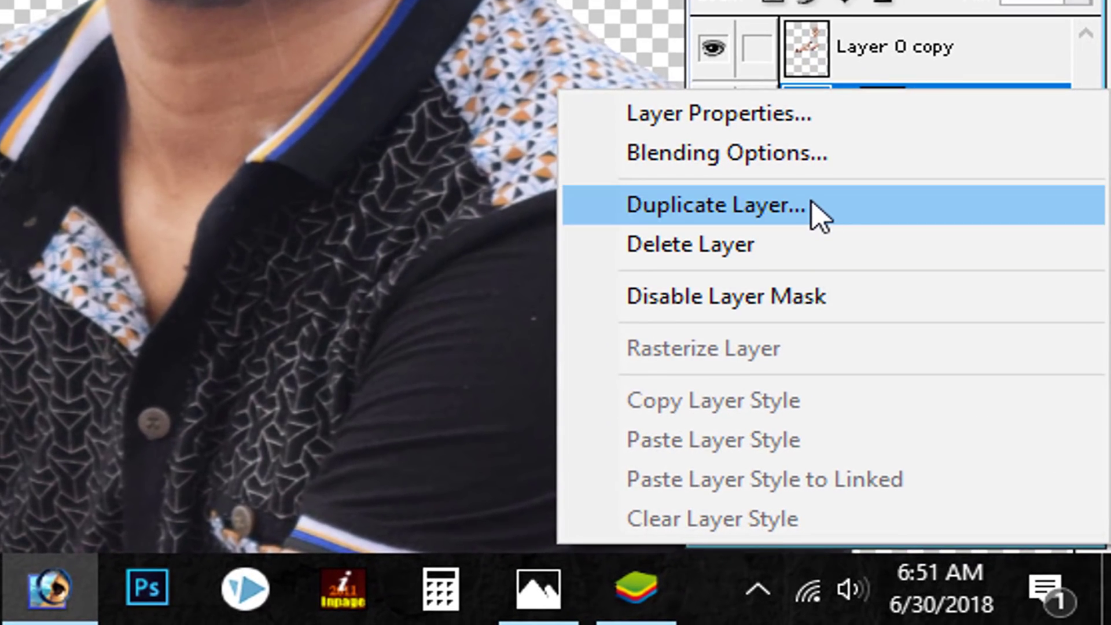
{"action": "left_click", "coordinate": [813, 205]}
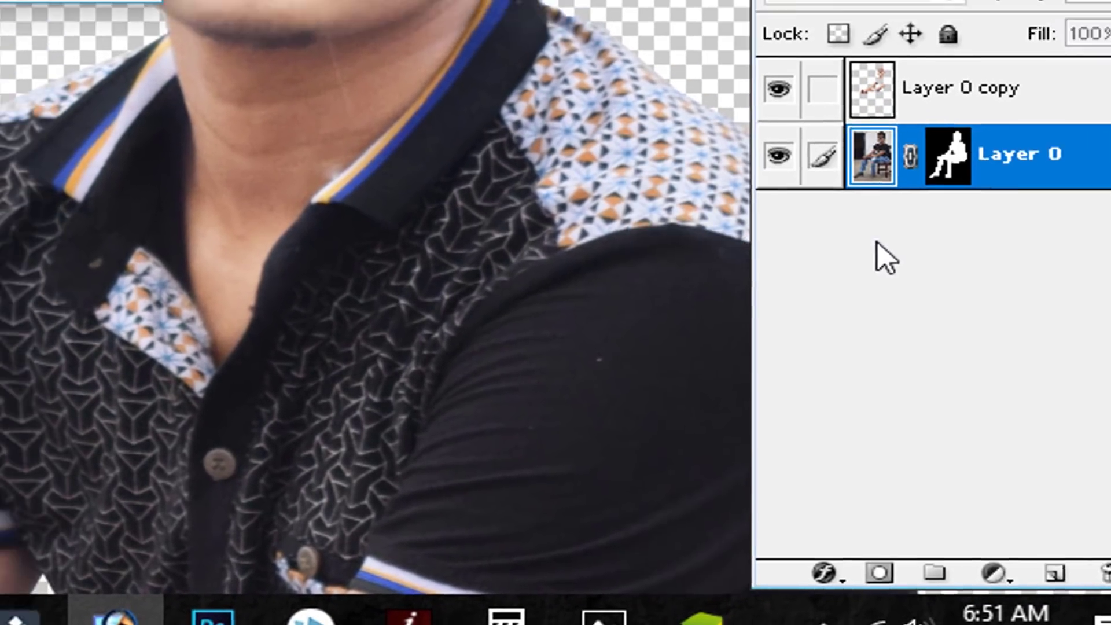
{"action": "left_click", "coordinate": [711, 133]}
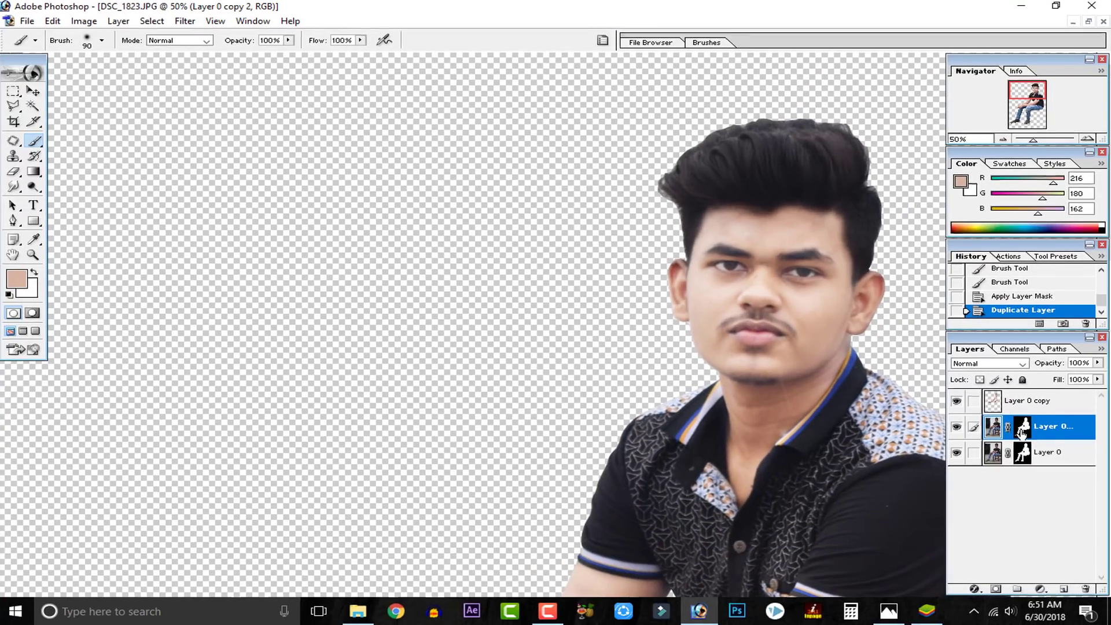
{"action": "right_click", "coordinate": [1016, 432]}
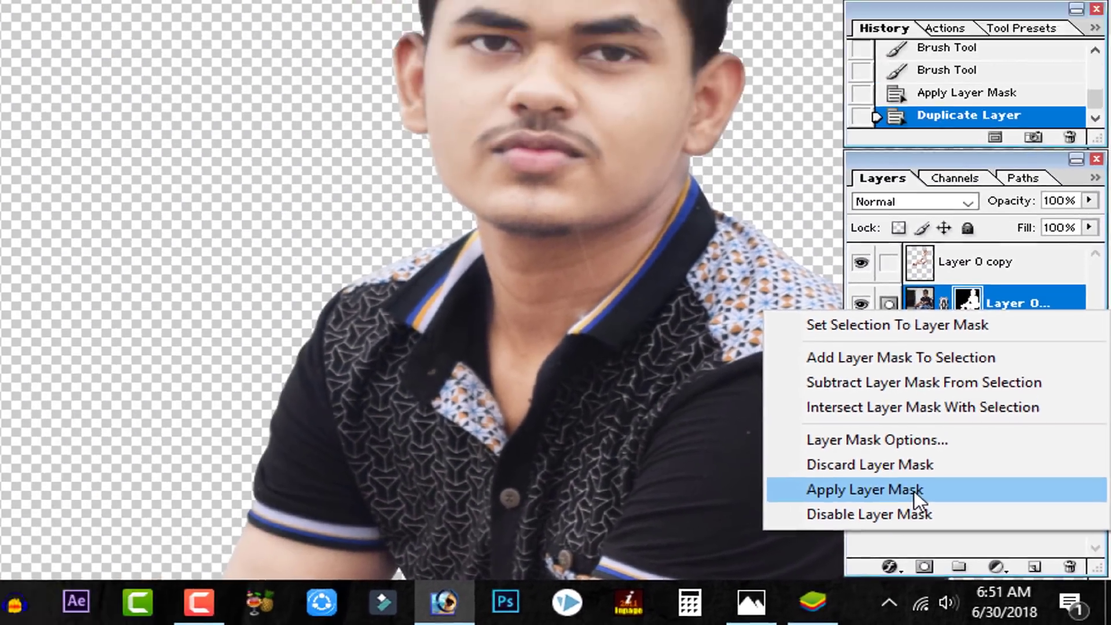
{"action": "left_click", "coordinate": [838, 439]}
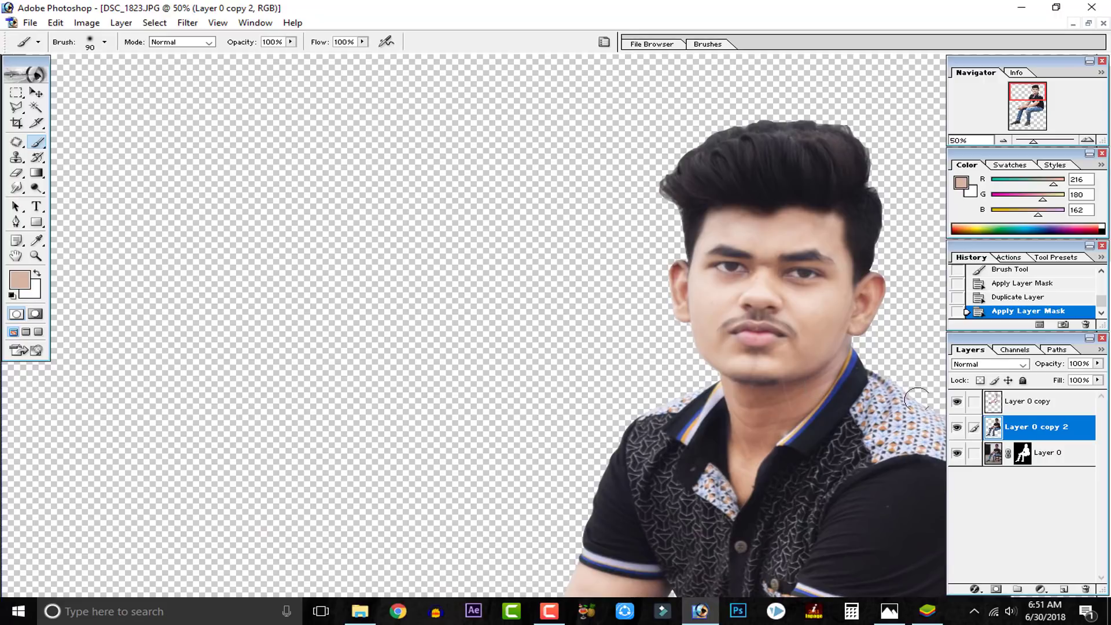
Step: Try erasing the hair edge beside the forehead on Layer 0 with the 60 px Eraser and undo it
{"action": "left_click", "coordinate": [957, 429]}
{"action": "left_click", "coordinate": [1067, 455]}
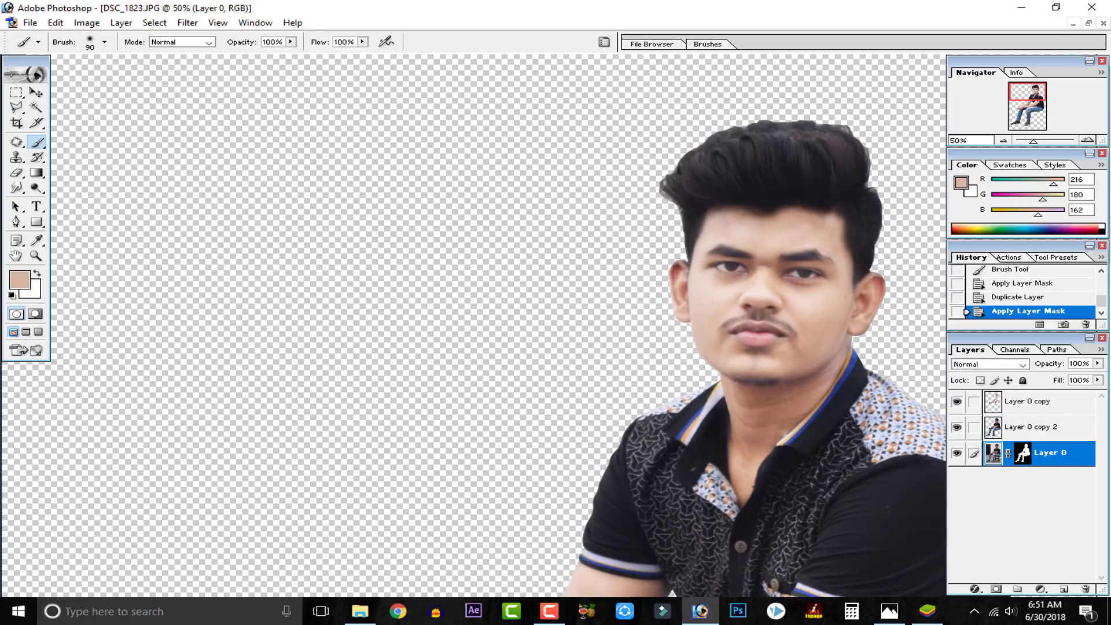
{"action": "key", "text": "ctrl+a"}
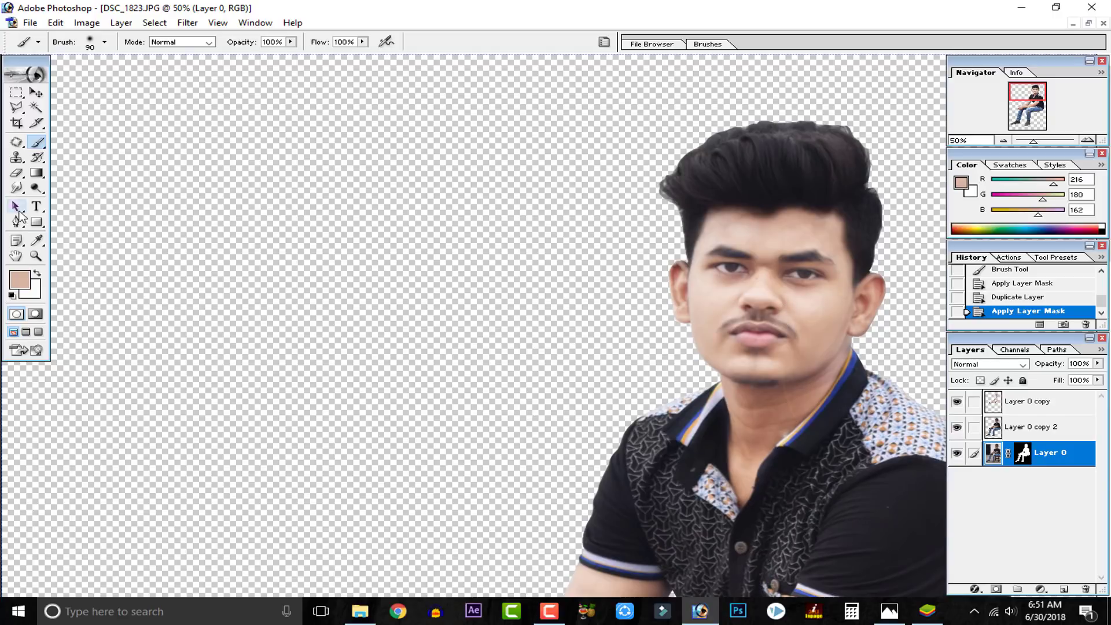
{"action": "left_click_drag", "start_coordinate": [16, 173], "coordinate": [56, 172]}
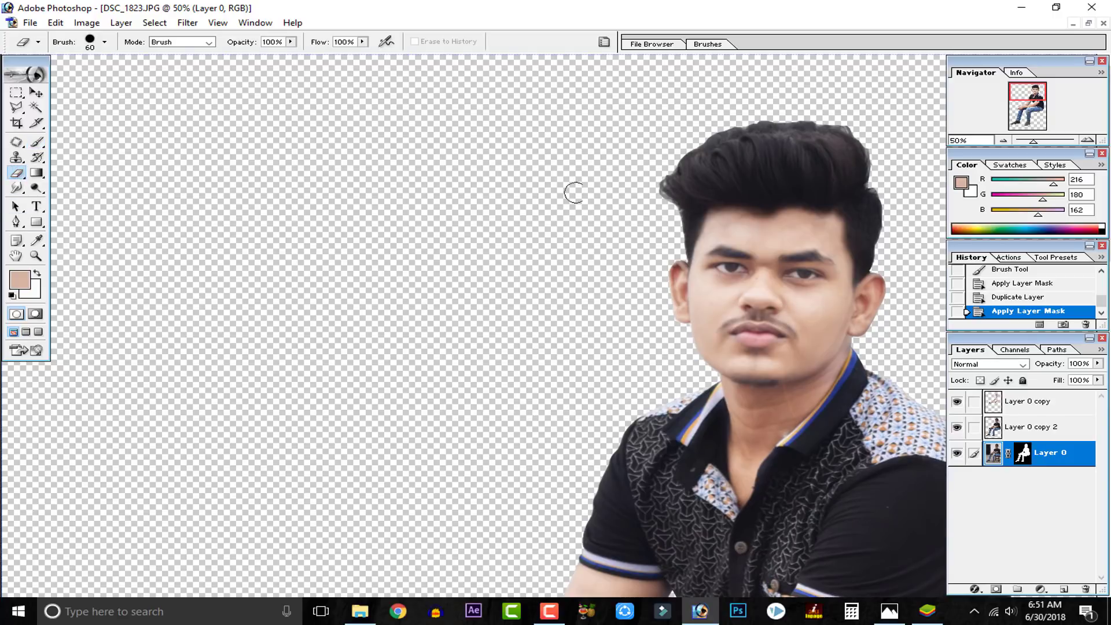
{"action": "left_click", "coordinate": [665, 206]}
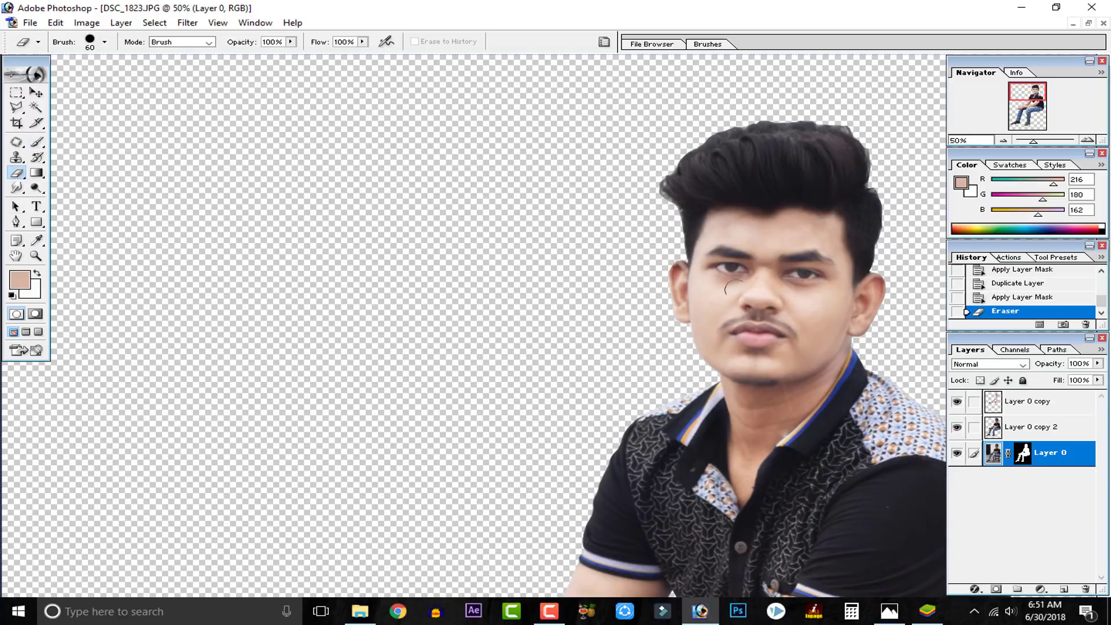
{"action": "key", "text": "ctrl+z"}
Step: Hide Layer 0 and erase the protruding hair tip beside the forehead on Layer 0 copy 2
{"action": "left_click", "coordinate": [993, 429]}
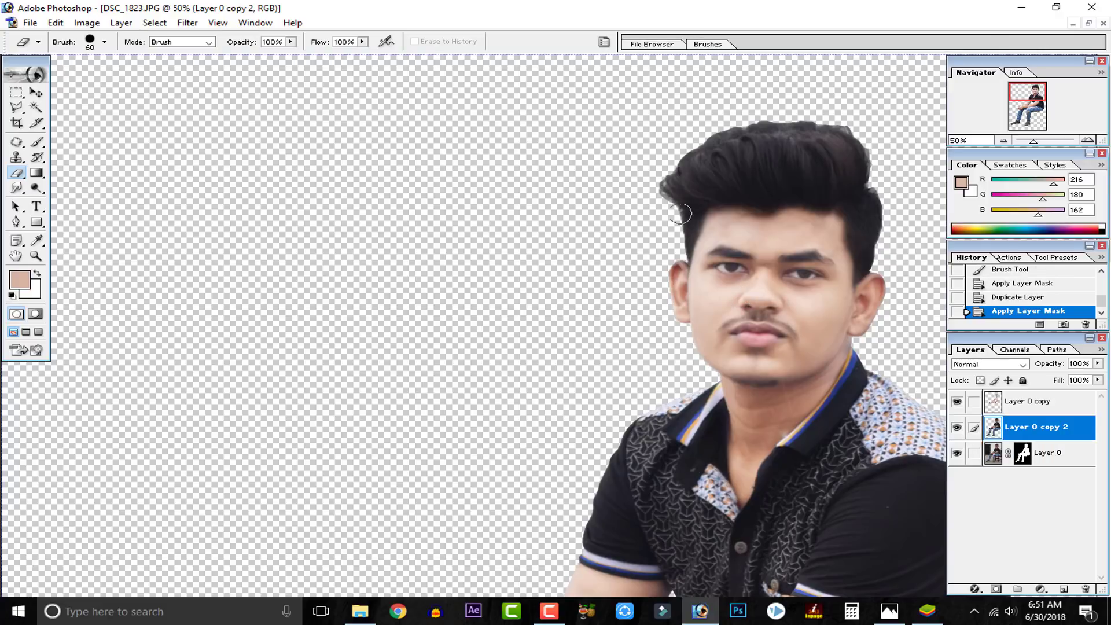
{"action": "left_click_drag", "start_coordinate": [659, 174], "coordinate": [658, 183]}
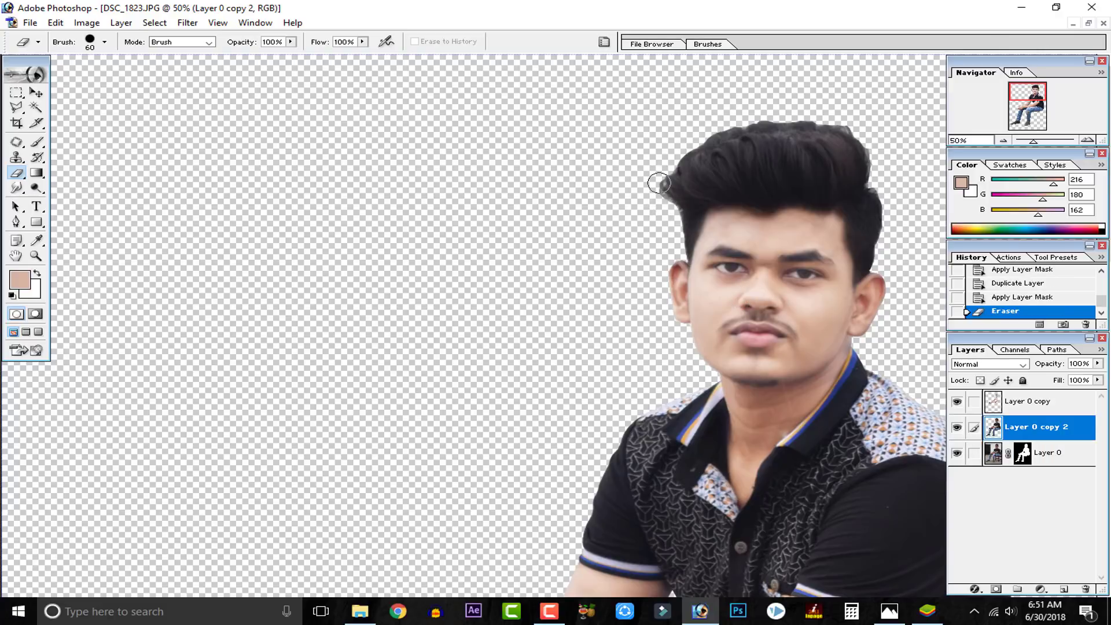
{"action": "left_click", "coordinate": [958, 451]}
{"action": "left_click_drag", "start_coordinate": [669, 200], "coordinate": [672, 209]}
{"action": "key", "text": "ctrl+z"}
{"action": "left_click", "coordinate": [659, 183]}
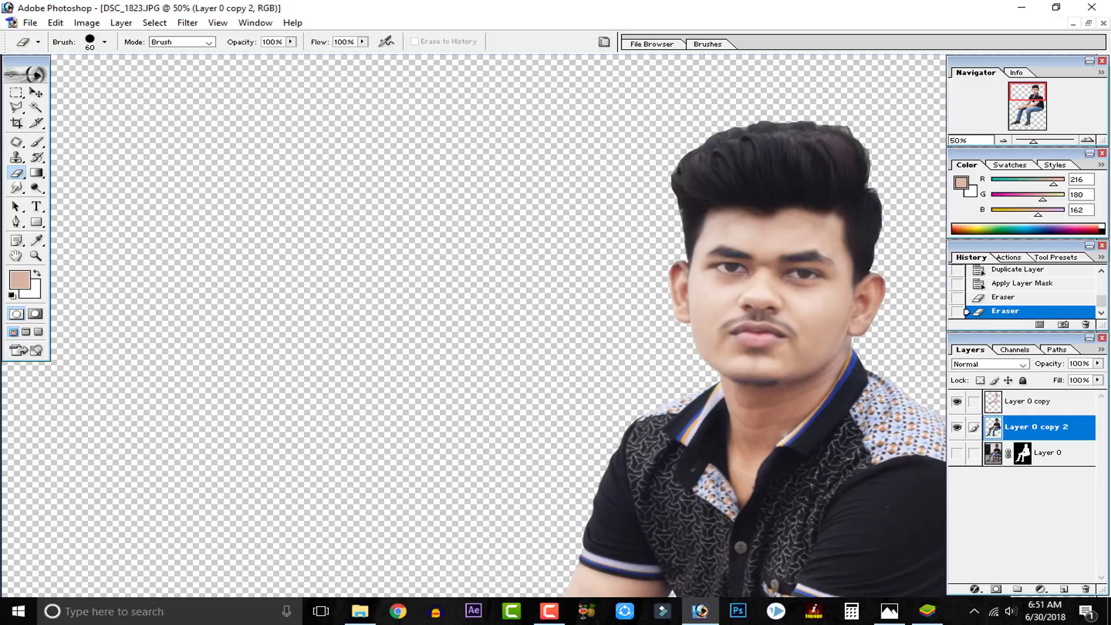
Step: Choose the 39 px spatter brush for the Brush tool and enlarge it
{"action": "left_click", "coordinate": [36, 142]}
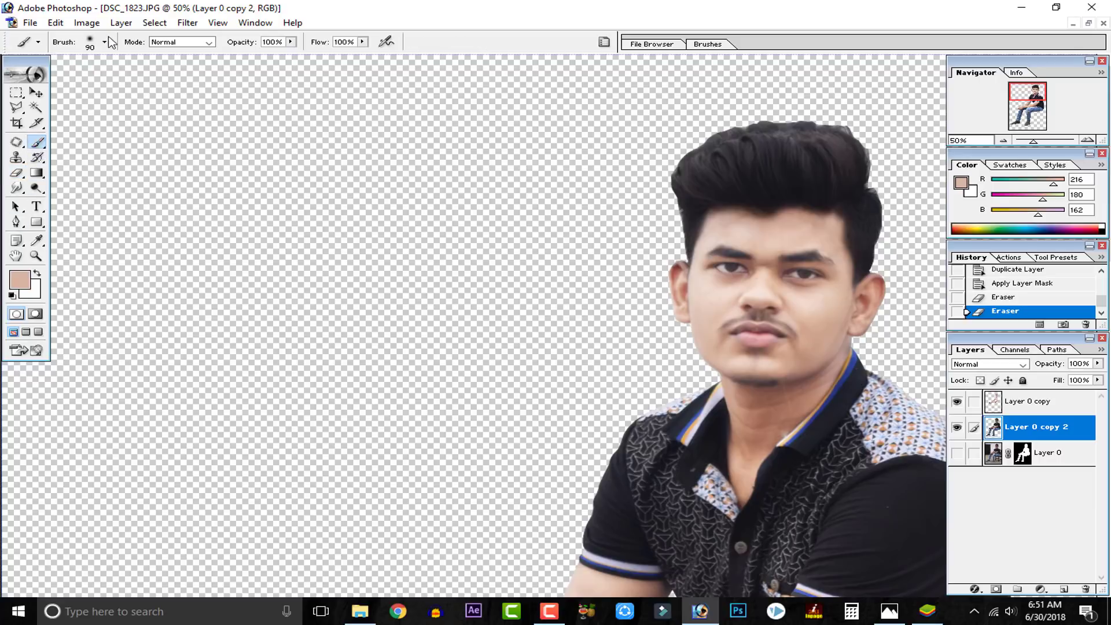
{"action": "left_click", "coordinate": [105, 42]}
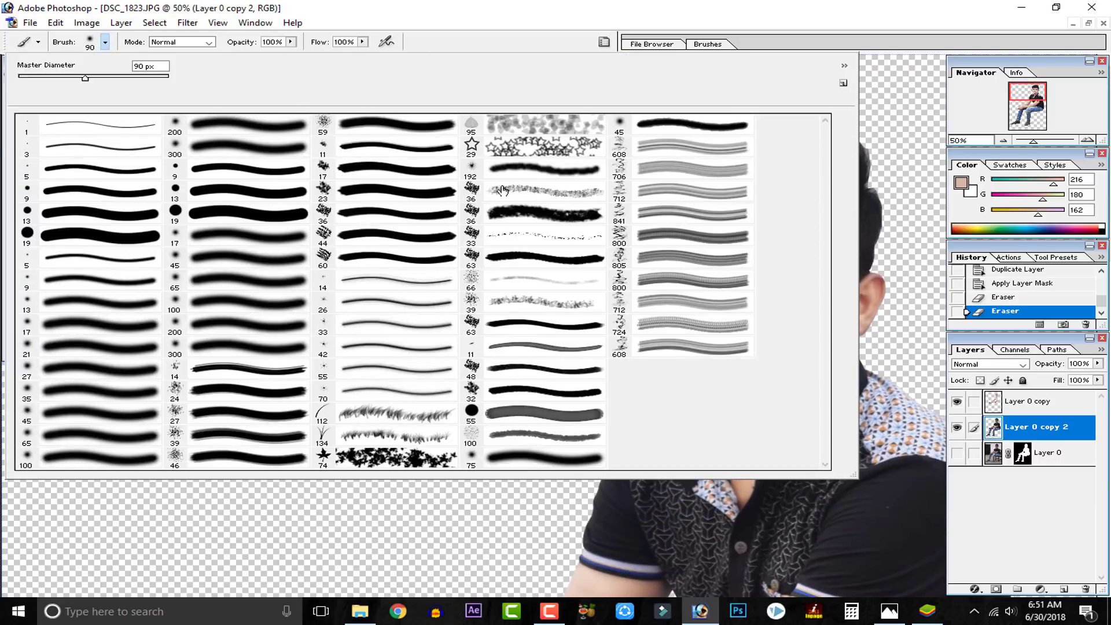
{"action": "left_click", "coordinate": [488, 304]}
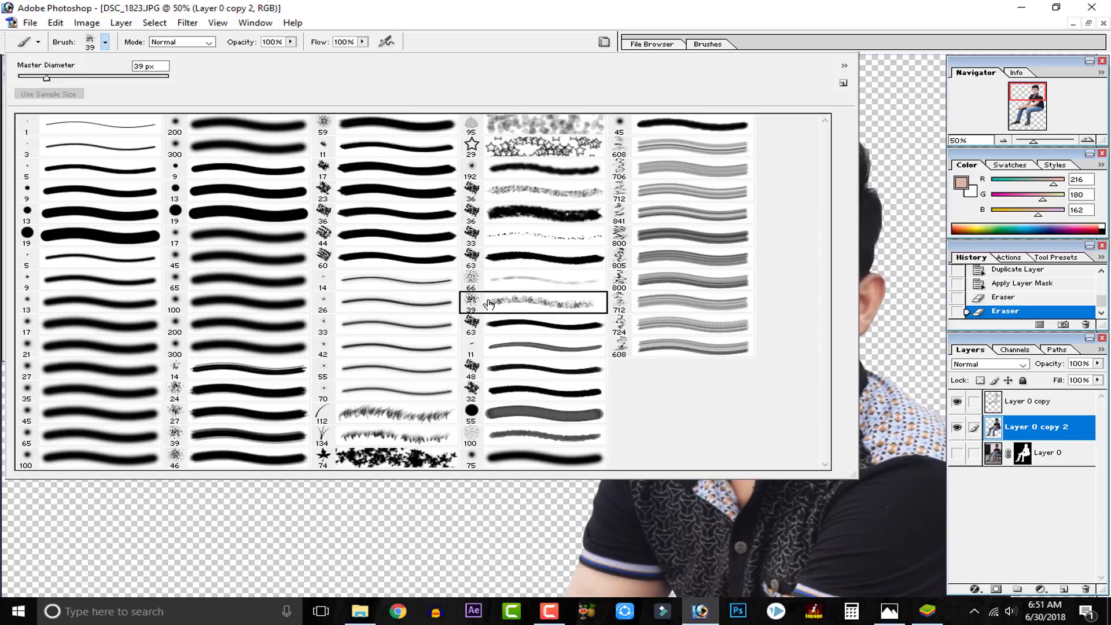
{"action": "left_click", "coordinate": [872, 297]}
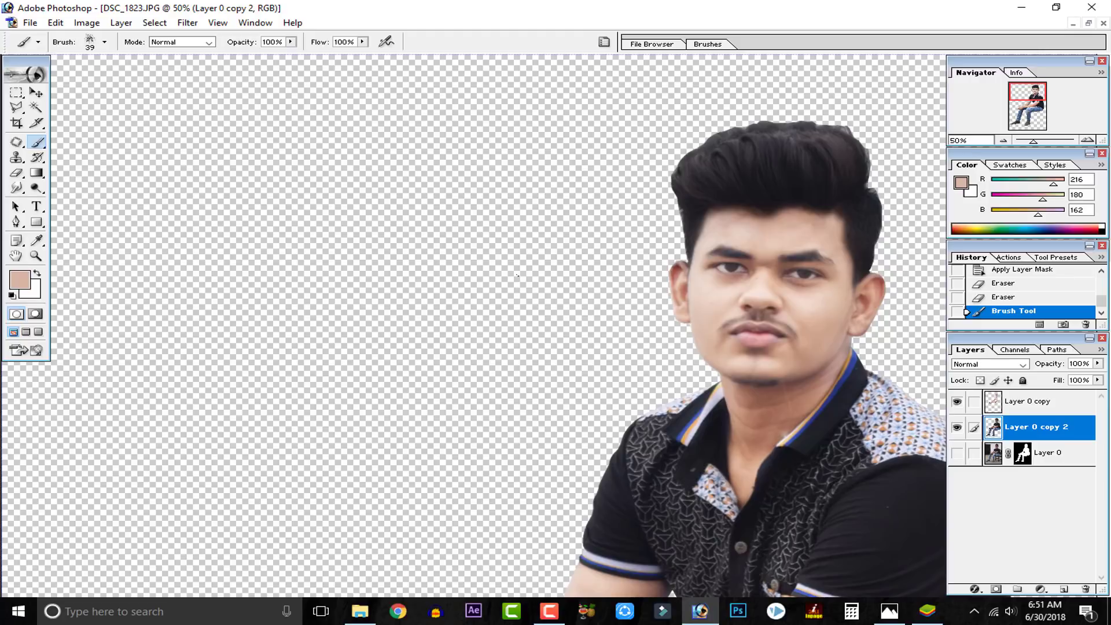
{"action": "key", "text": "bracketright"}
{"action": "key", "text": "bracketright"}
{"action": "key", "text": "bracketright"}
{"action": "key", "text": "bracketright"}
{"action": "key", "text": "bracketright"}
{"action": "key", "text": "bracketright"}
{"action": "key", "text": "bracketright"}
{"action": "key", "text": "bracketright"}
{"action": "key", "text": "bracketright"}
{"action": "key", "text": "bracketright"}
{"action": "key", "text": "bracketright"}
{"action": "key", "text": "bracketright"}
{"action": "key", "text": "bracketright"}
{"action": "key", "text": "bracketright"}
{"action": "key", "text": "bracketright"}
Step: Switch to the Smudge tool and set its spatter brush size to 175 px
{"action": "left_click_drag", "start_coordinate": [17, 188], "coordinate": [91, 213]}
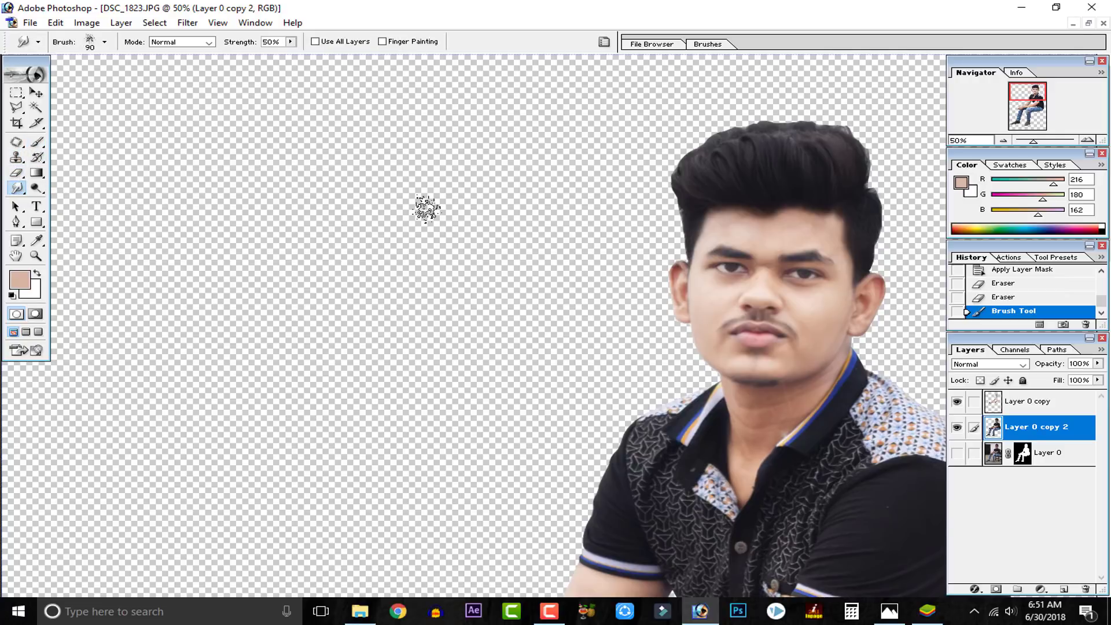
{"action": "key", "text": "bracketright"}
{"action": "key", "text": "bracketright"}
{"action": "key", "text": "bracketright"}
{"action": "key", "text": "bracketright"}
{"action": "key", "text": "bracketright"}
{"action": "key", "text": "bracketright"}
{"action": "key", "text": "bracketright"}
{"action": "key", "text": "bracketright"}
{"action": "key", "text": "bracketright"}
{"action": "key", "text": "bracketright"}
{"action": "key", "text": "bracketright"}
{"action": "key", "text": "bracketright"}
{"action": "key", "text": "bracketleft"}
{"action": "key", "text": "bracketleft"}
{"action": "key", "text": "bracketleft"}
{"action": "key", "text": "bracketleft"}
{"action": "key", "text": "bracketleft"}
{"action": "key", "text": "bracketleft"}
{"action": "key", "text": "bracketleft"}
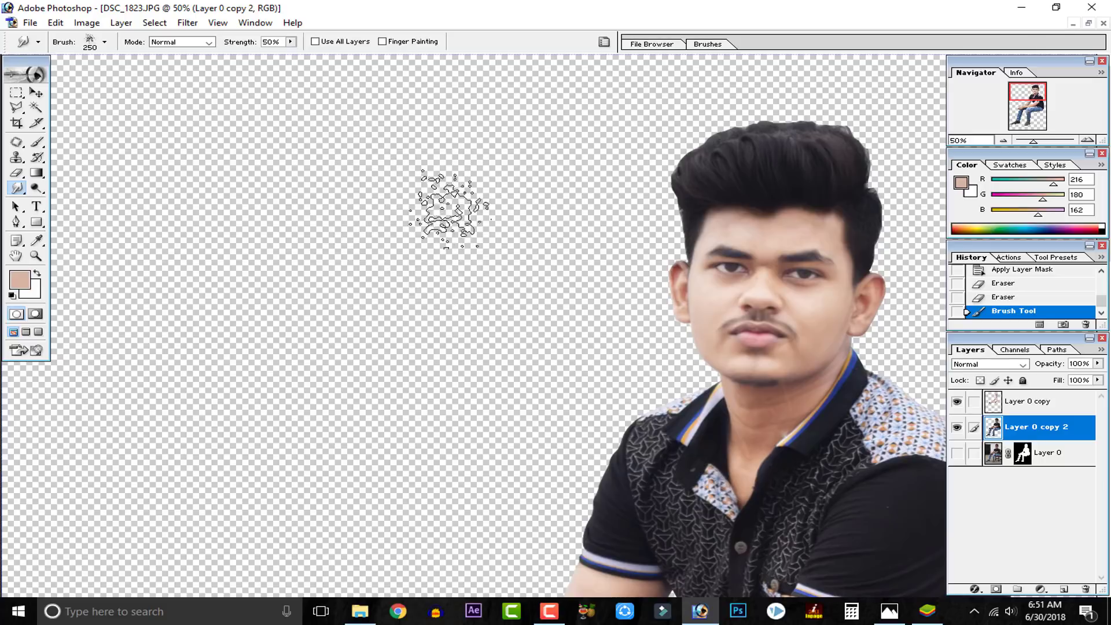
Step: Choose the 39 px spatter brush for the Smudge tool and resize it to 100 px for the hair edge
{"action": "left_click", "coordinate": [105, 41]}
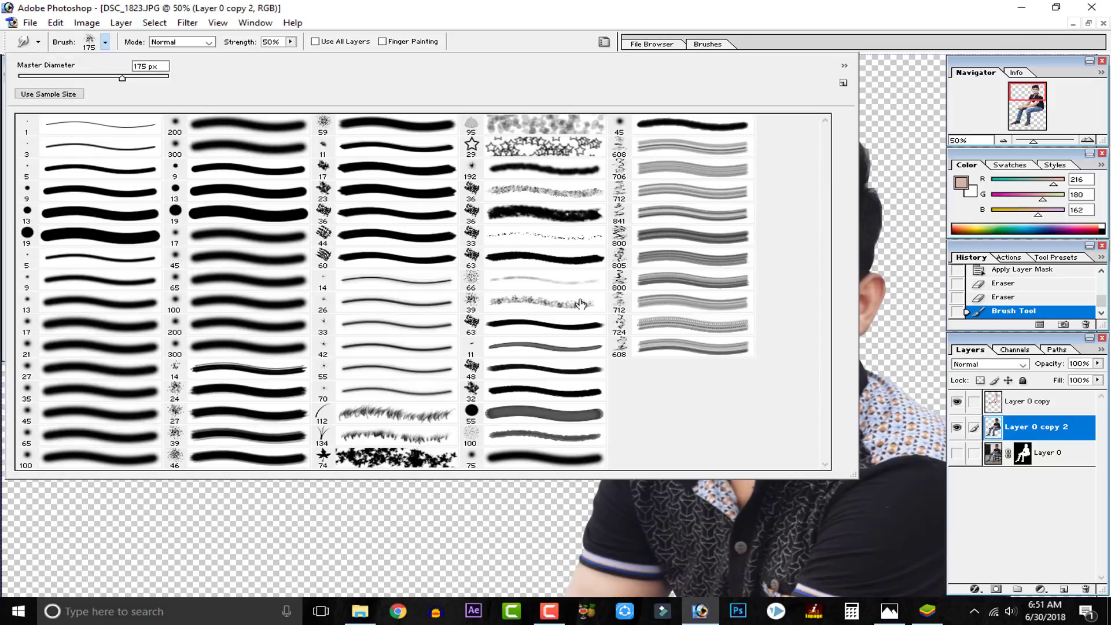
{"action": "left_click", "coordinate": [521, 302]}
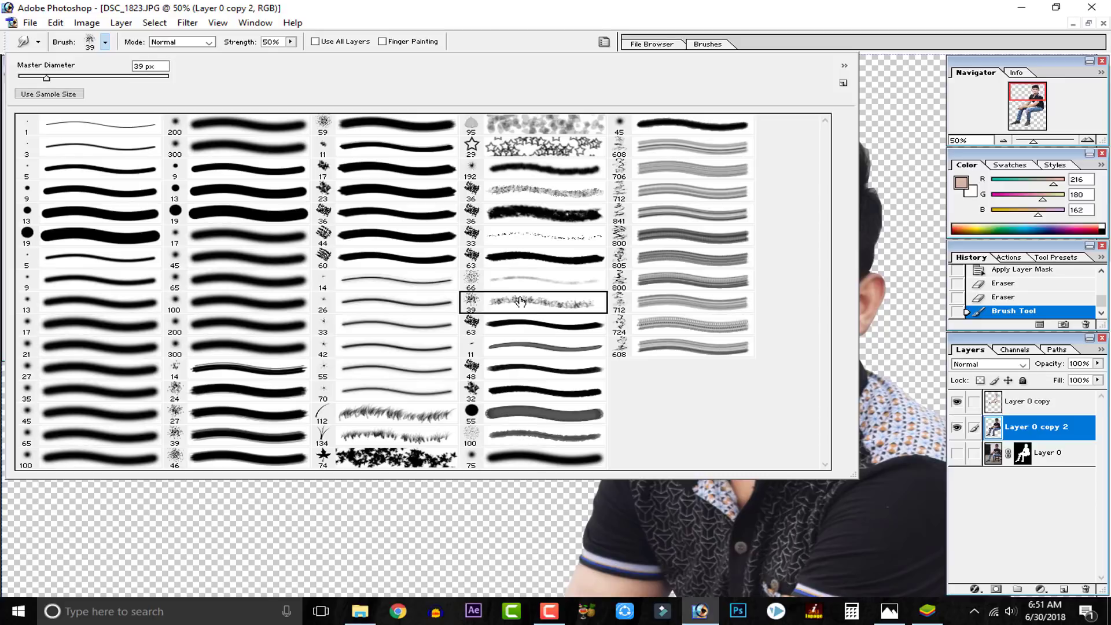
{"action": "left_click", "coordinate": [535, 526]}
{"action": "key", "text": "bracketright"}
{"action": "key", "text": "bracketright"}
{"action": "key", "text": "bracketright"}
{"action": "key", "text": "bracketright"}
{"action": "key", "text": "bracketright"}
{"action": "key", "text": "bracketright"}
{"action": "key", "text": "bracketright"}
{"action": "key", "text": "bracketright"}
{"action": "key", "text": "bracketright"}
{"action": "key", "text": "bracketright"}
{"action": "key", "text": "bracketright"}
{"action": "key", "text": "bracketright"}
{"action": "key", "text": "bracketright"}
{"action": "key", "text": "bracketright"}
{"action": "key", "text": "bracketright"}
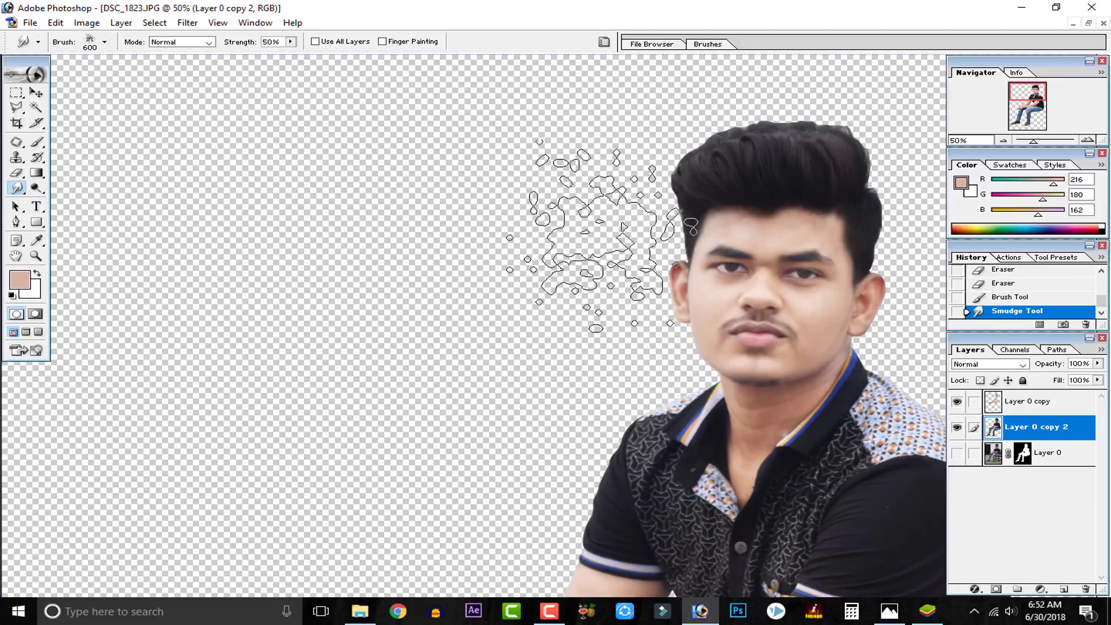
{"action": "key", "text": "bracketleft"}
{"action": "key", "text": "bracketleft"}
{"action": "key", "text": "bracketleft"}
{"action": "key", "text": "bracketleft"}
{"action": "key", "text": "bracketleft"}
{"action": "key", "text": "bracketleft"}
{"action": "key", "text": "bracketleft"}
{"action": "key", "text": "bracketleft"}
{"action": "key", "text": "bracketleft"}
{"action": "key", "text": "bracketleft"}
{"action": "key", "text": "bracketleft"}
{"action": "key", "text": "bracketleft"}
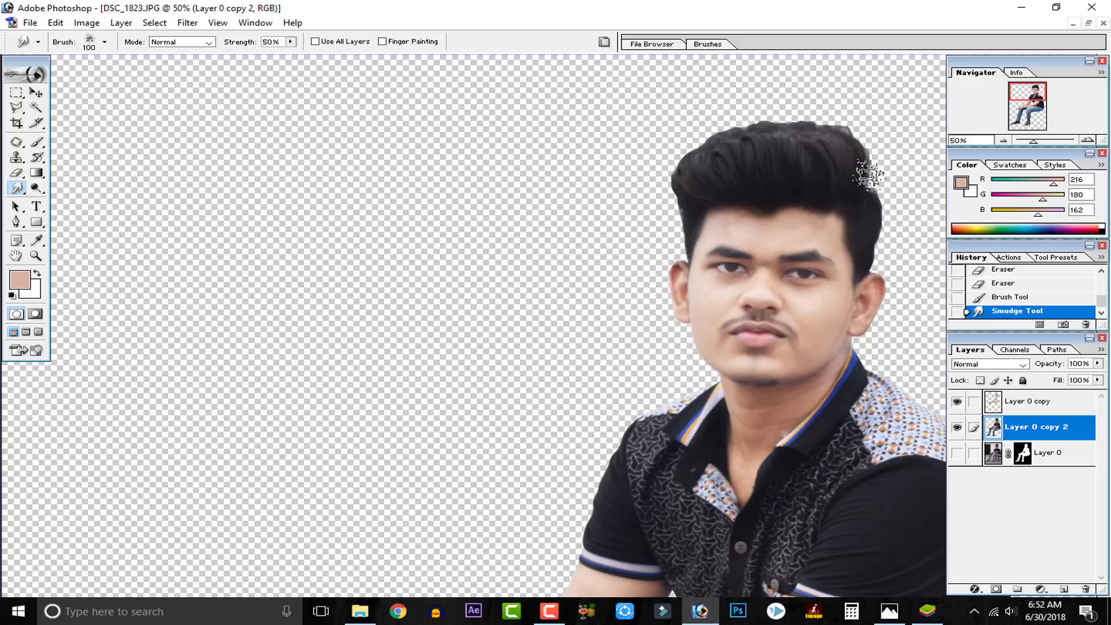
Step: Smudge the top and forehead-side hair edges upward with the spatter brush at 70 px to form soft strands
{"action": "left_click_drag", "start_coordinate": [852, 138], "coordinate": [844, 118]}
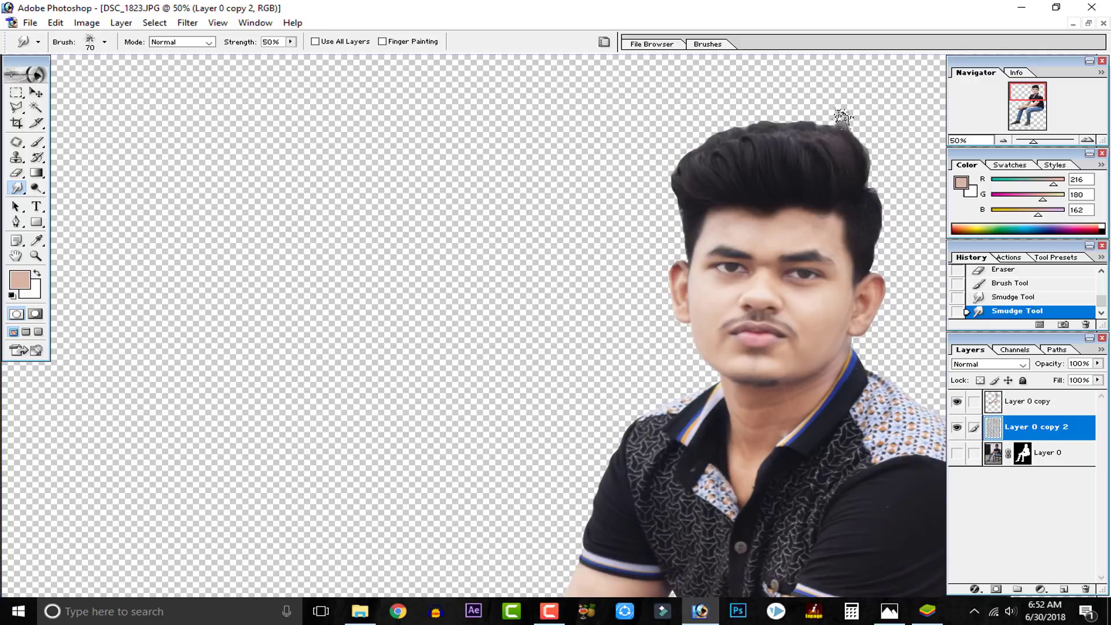
{"action": "left_click_drag", "start_coordinate": [861, 156], "coordinate": [856, 109]}
{"action": "left_click_drag", "start_coordinate": [849, 171], "coordinate": [843, 120]}
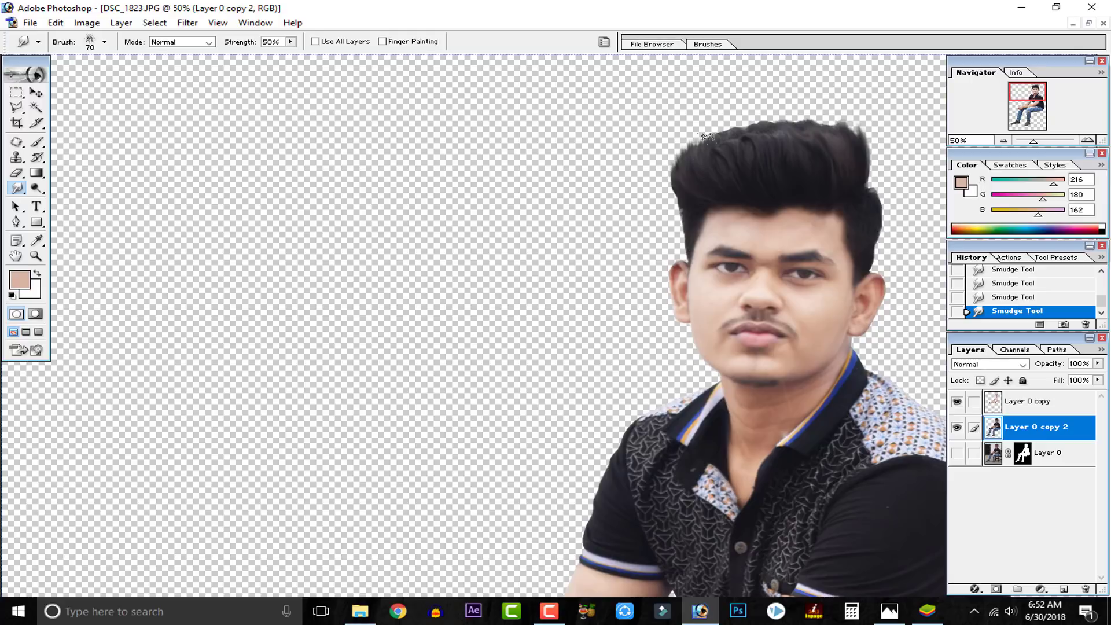
{"action": "mouse_move", "coordinate": [725, 163]}
{"action": "left_mouse_down"}
{"action": "mouse_move", "coordinate": [724, 129]}
{"action": "mouse_move", "coordinate": [745, 127]}
{"action": "left_mouse_up"}
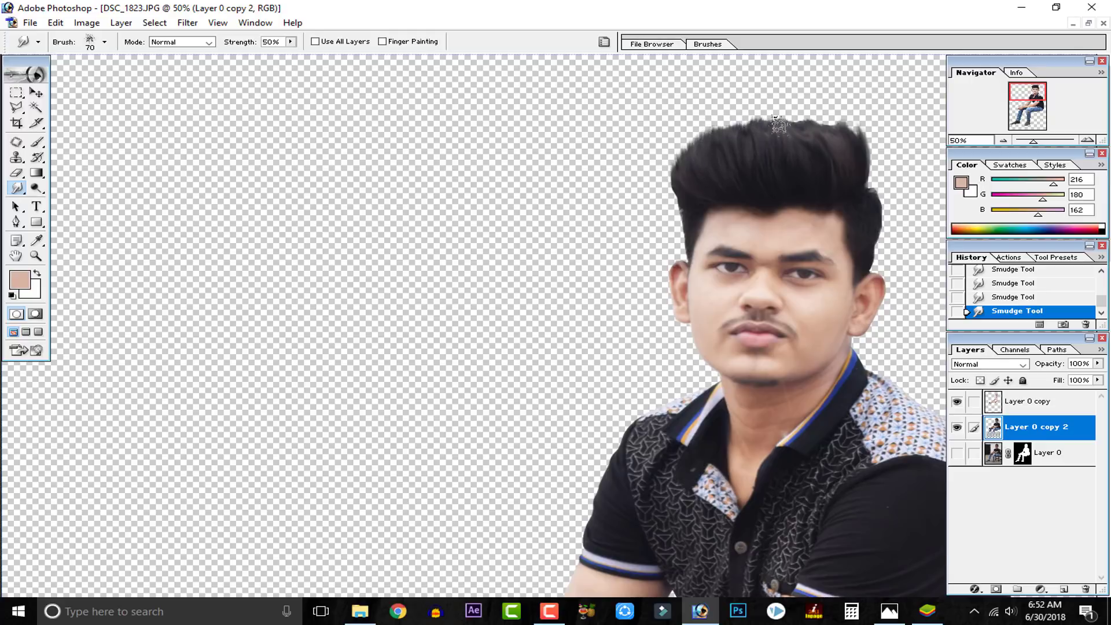
{"action": "mouse_move", "coordinate": [801, 141]}
{"action": "left_mouse_down"}
{"action": "mouse_move", "coordinate": [813, 121]}
{"action": "mouse_move", "coordinate": [840, 142]}
{"action": "mouse_move", "coordinate": [814, 108]}
{"action": "mouse_move", "coordinate": [855, 139]}
{"action": "mouse_move", "coordinate": [853, 120]}
{"action": "mouse_move", "coordinate": [840, 113]}
{"action": "mouse_move", "coordinate": [843, 126]}
{"action": "mouse_move", "coordinate": [826, 109]}
{"action": "mouse_move", "coordinate": [830, 133]}
{"action": "mouse_move", "coordinate": [825, 123]}
{"action": "mouse_move", "coordinate": [859, 125]}
{"action": "left_mouse_up"}
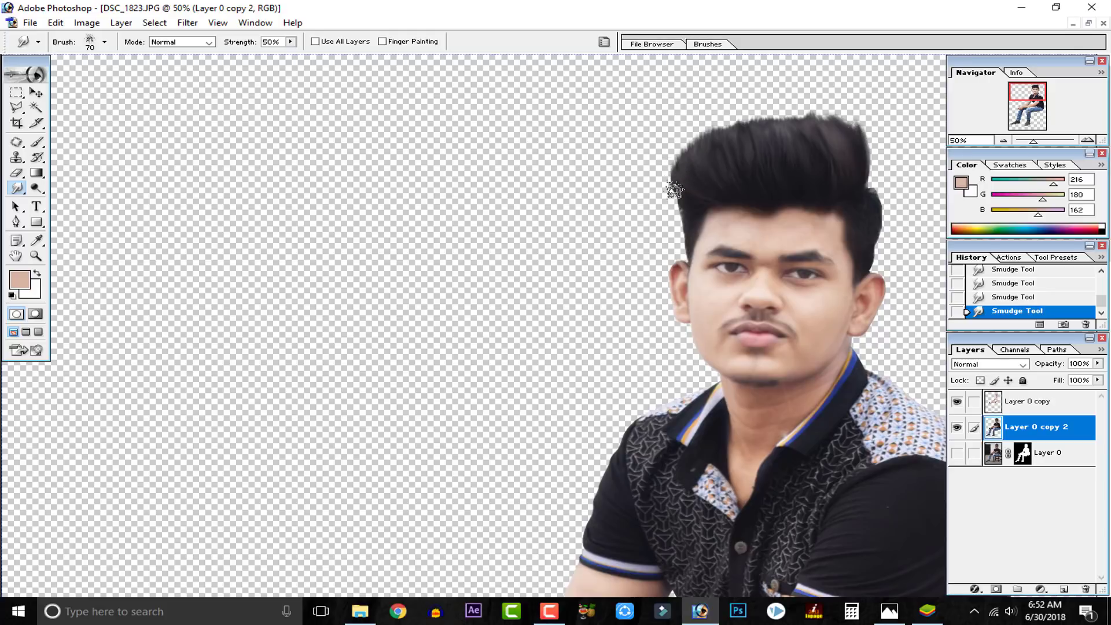
{"action": "mouse_move", "coordinate": [678, 196]}
{"action": "left_mouse_down"}
{"action": "mouse_move", "coordinate": [669, 164]}
{"action": "mouse_move", "coordinate": [679, 146]}
{"action": "left_mouse_up"}
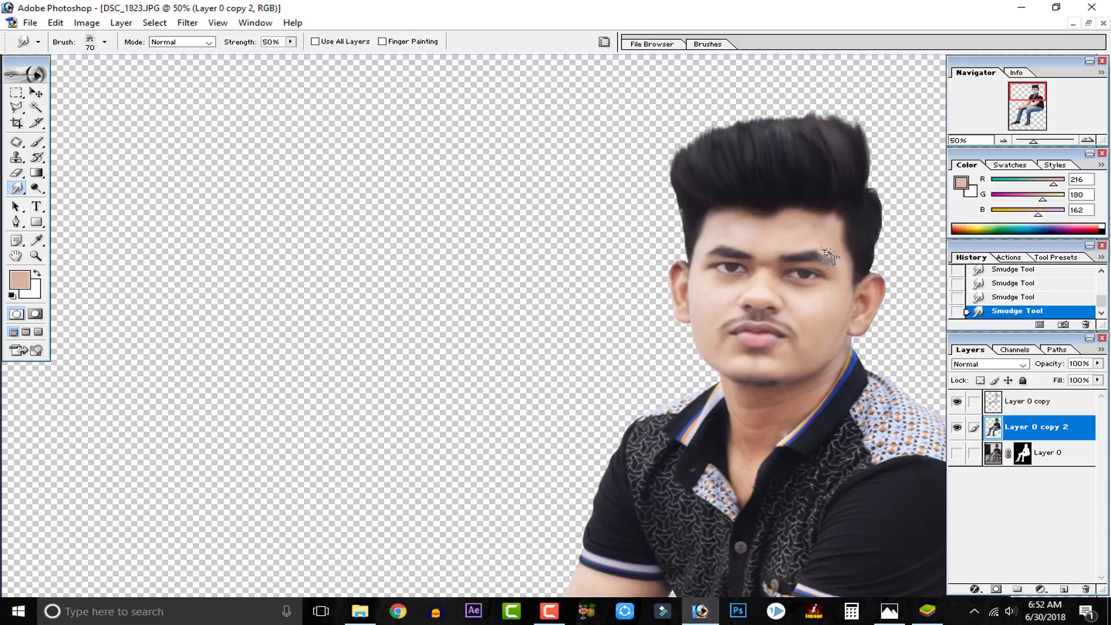
Step: Smudge the outer hair edge above the ear beside the temple upward with the 70 px spatter brush
{"action": "key", "text": "ctrl+minus"}
{"action": "key", "text": "ctrl+minus"}
{"action": "key", "text": "ctrl+plus"}
{"action": "key", "text": "ctrl+plus"}
{"action": "left_click_drag", "start_coordinate": [833, 261], "coordinate": [630, 436]}
{"action": "left_click_drag", "start_coordinate": [724, 375], "coordinate": [691, 427]}
{"action": "left_click_drag", "start_coordinate": [882, 222], "coordinate": [874, 197]}
{"action": "mouse_move", "coordinate": [882, 255]}
{"action": "left_mouse_down"}
{"action": "mouse_move", "coordinate": [880, 210]}
{"action": "mouse_move", "coordinate": [868, 262]}
{"action": "mouse_move", "coordinate": [883, 234]}
{"action": "left_mouse_up"}
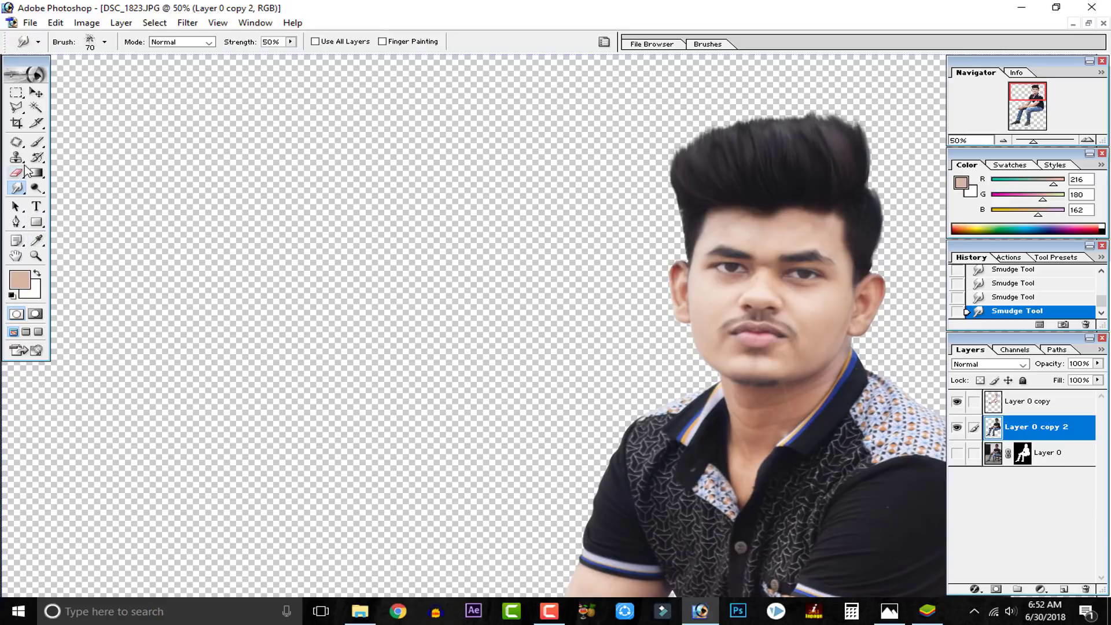
Step: Add a new layer above Layer 0 copy 2 and outline a thin diagonal parting strip across the side hair with the Polygonal Lasso
{"action": "left_click", "coordinate": [17, 108]}
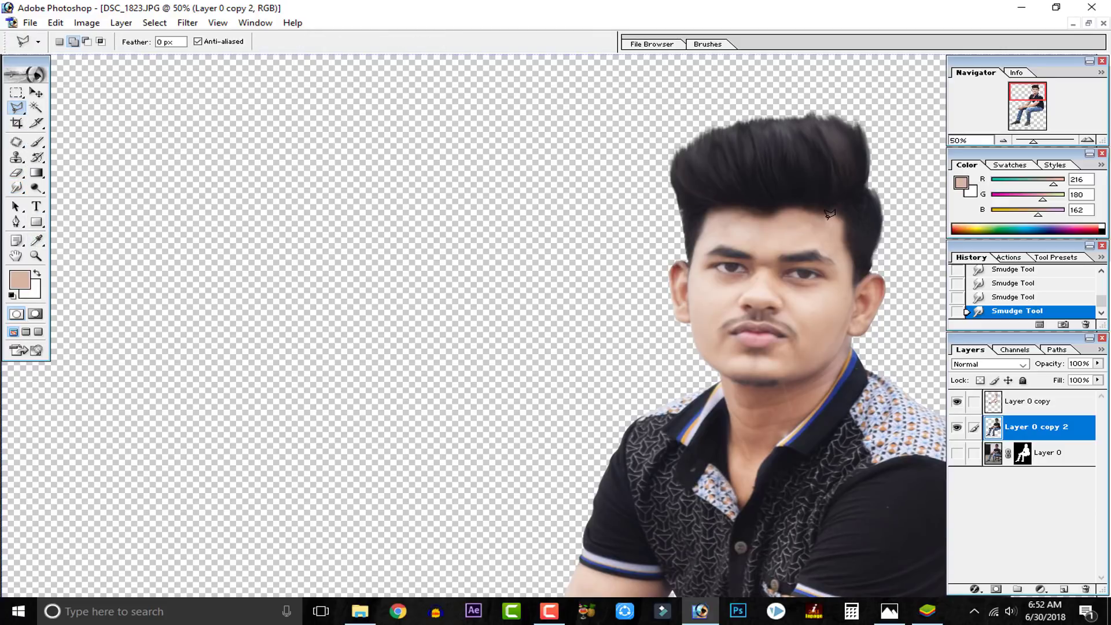
{"action": "left_click", "coordinate": [1065, 588]}
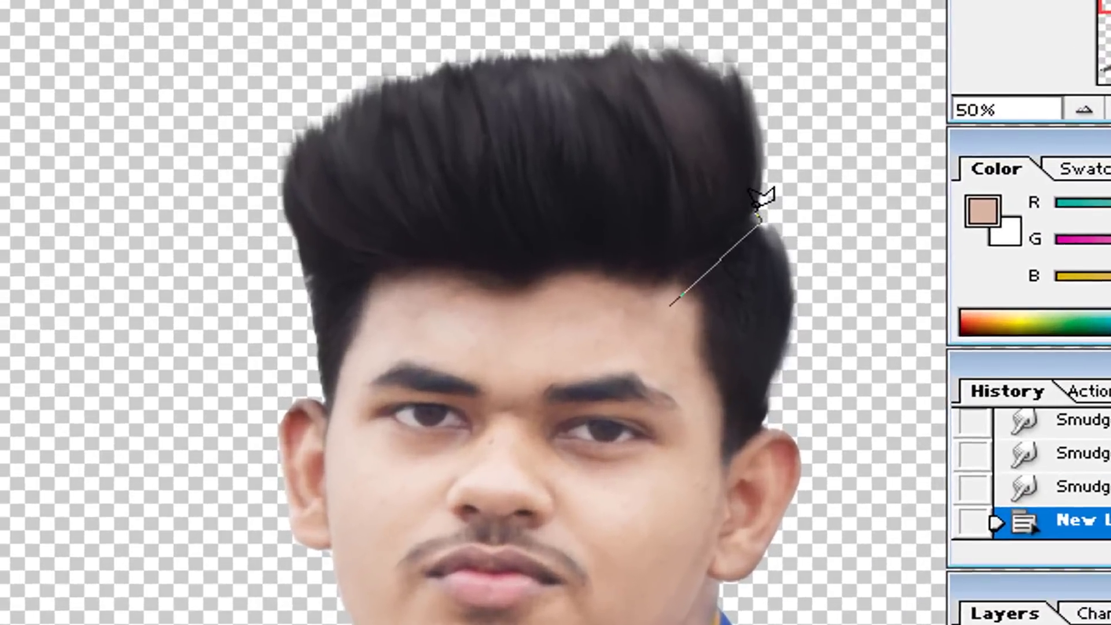
{"action": "left_click", "coordinate": [868, 187]}
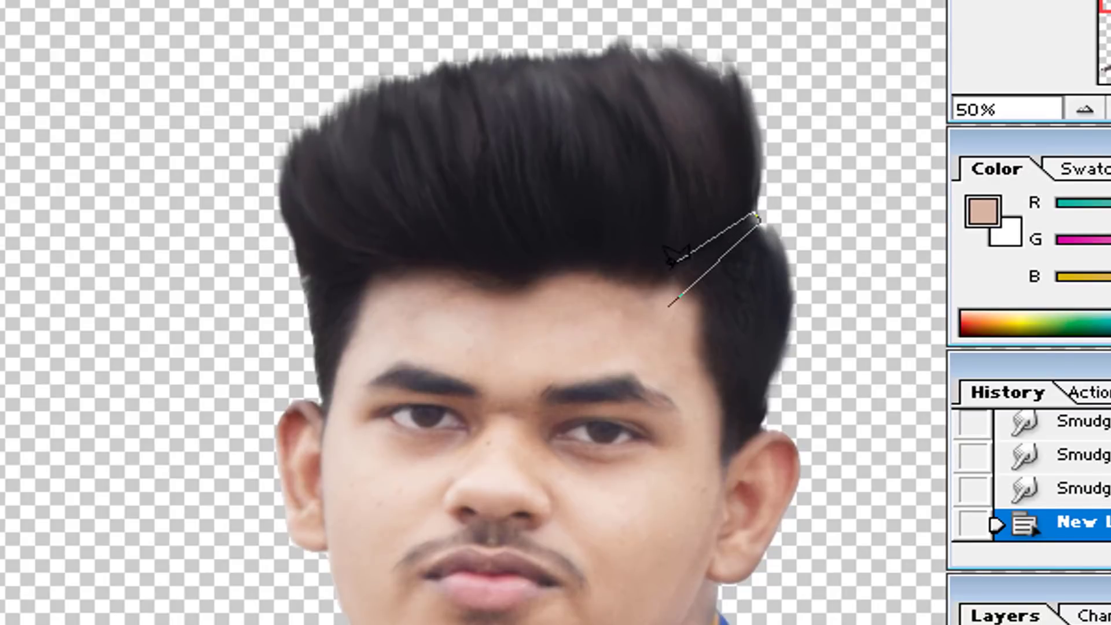
{"action": "double_click", "coordinate": [653, 309]}
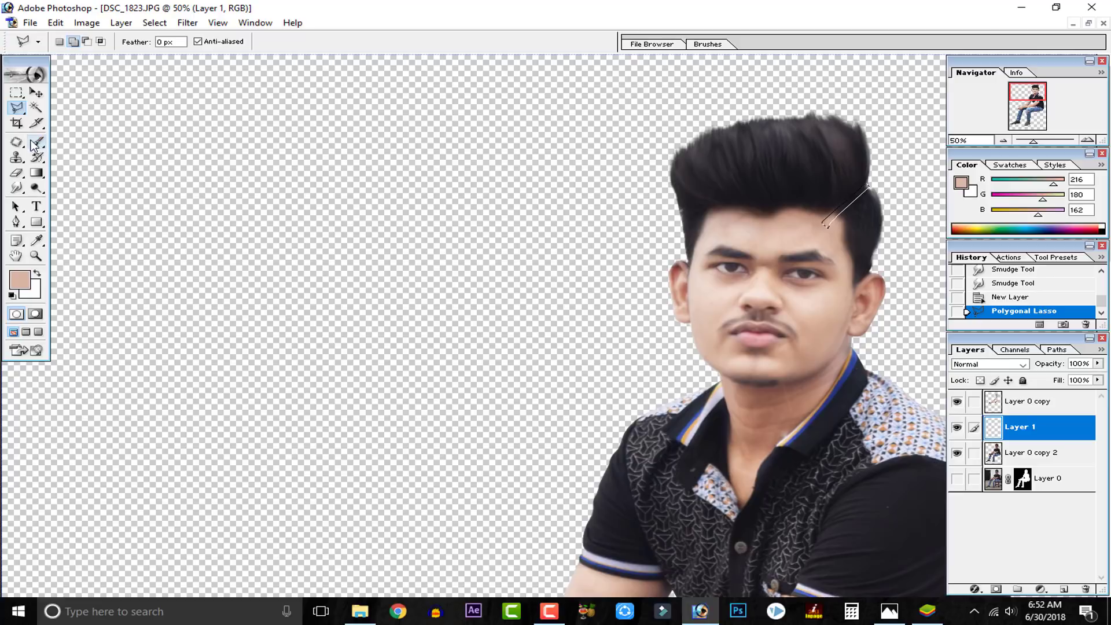
Step: Set the foreground color to skin tone D5B09E
{"action": "left_click", "coordinate": [26, 281]}
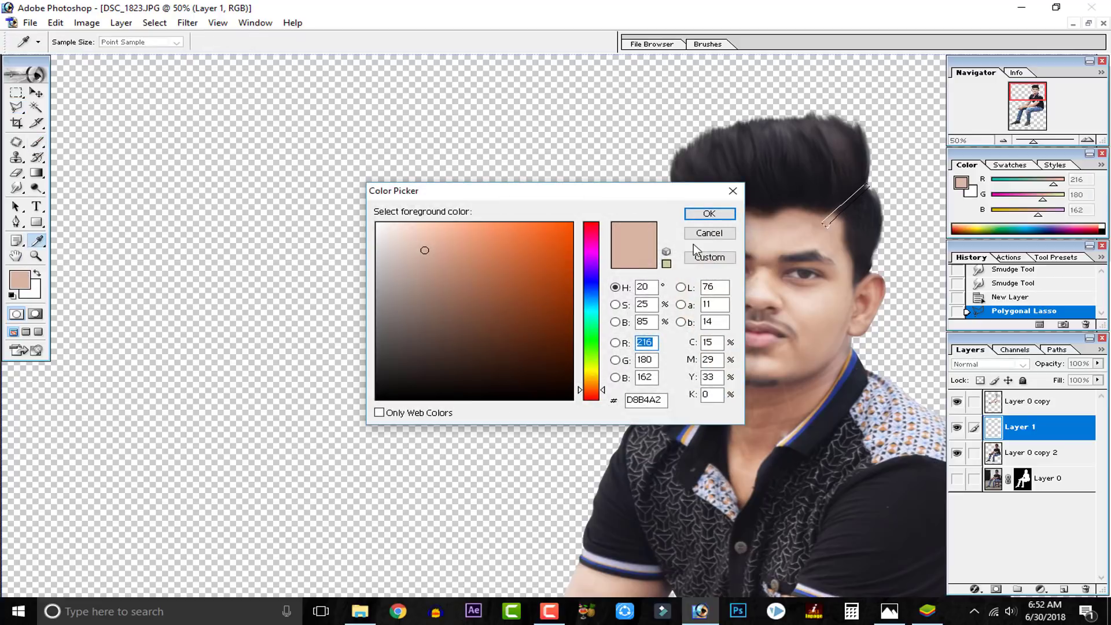
{"action": "left_click", "coordinate": [426, 252]}
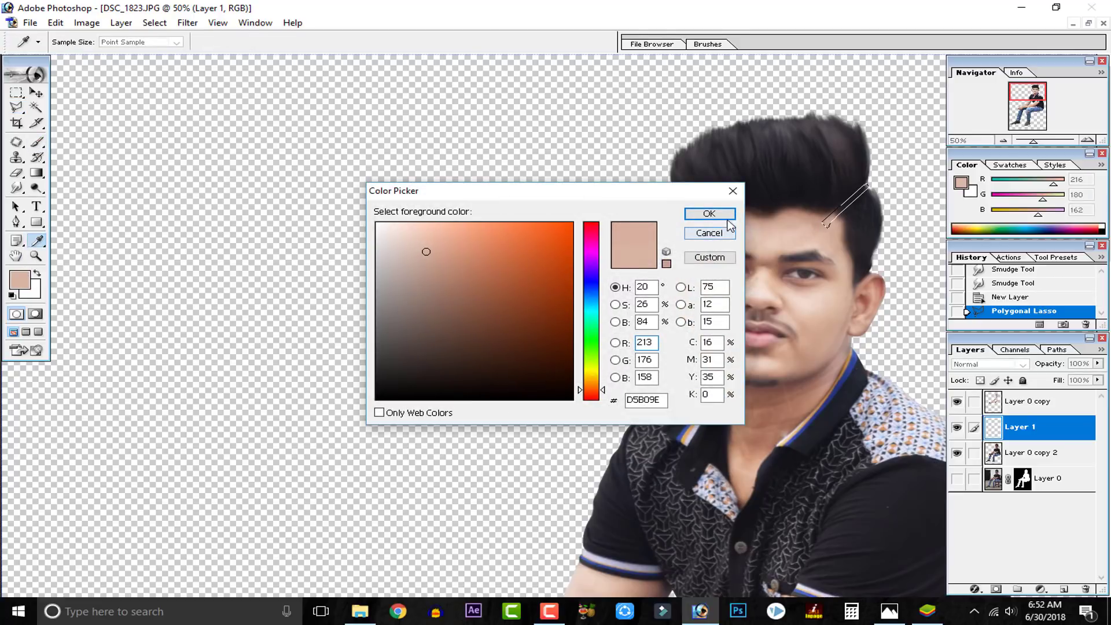
{"action": "left_click", "coordinate": [709, 214]}
Step: Paint the parting strip on Layer 1 with the hard round 19 px brush enlarged to 125 px, and deselect it
{"action": "key", "text": "b"}
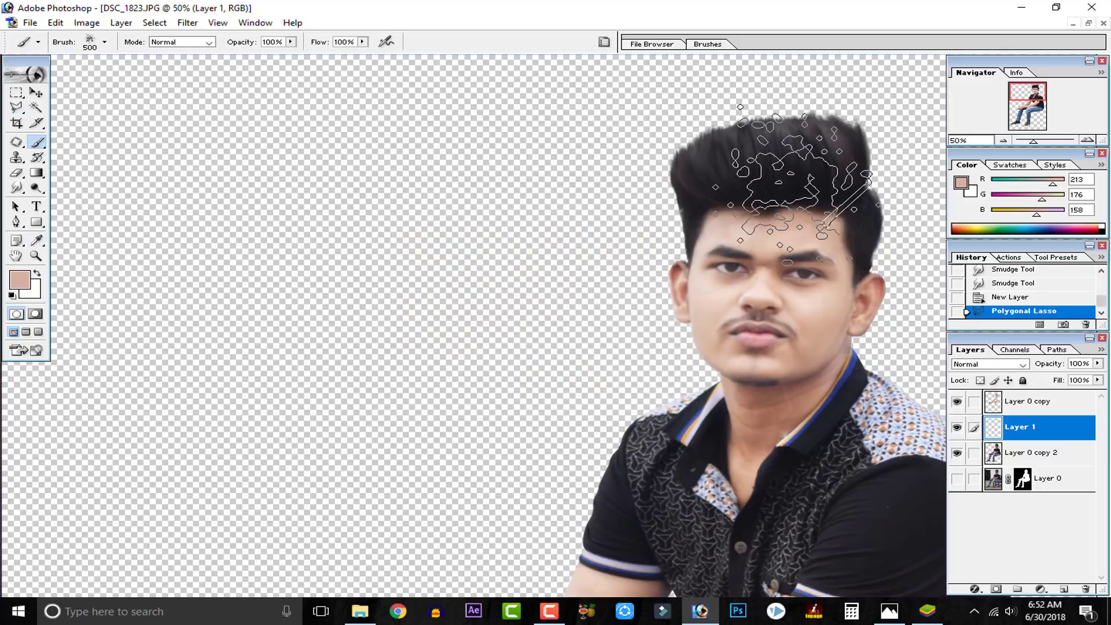
{"action": "left_click", "coordinate": [104, 42]}
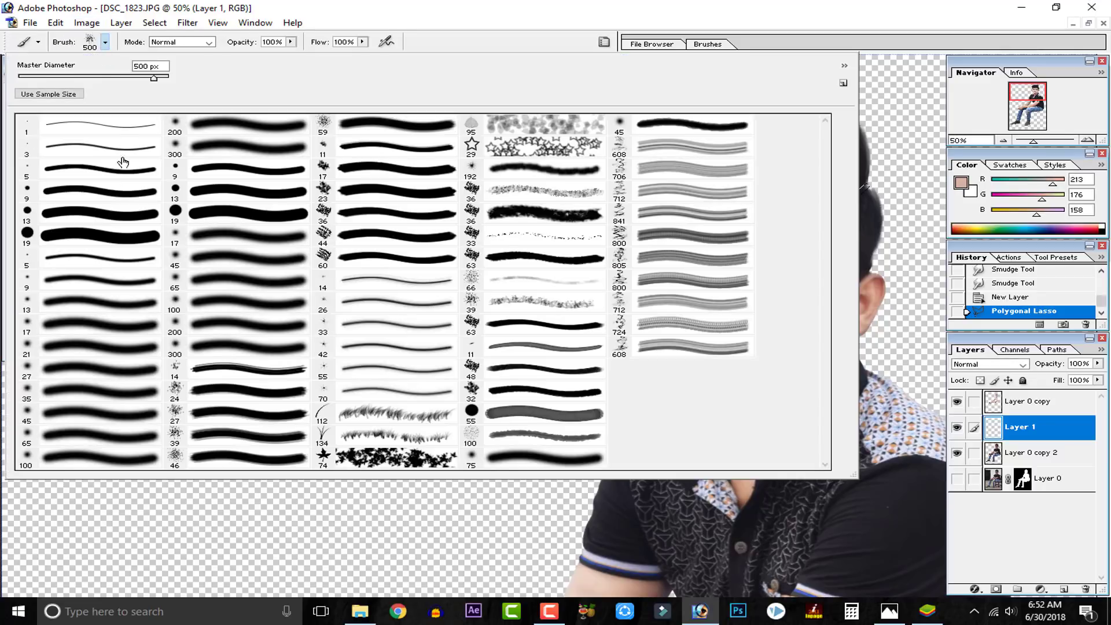
{"action": "left_click", "coordinate": [96, 239]}
{"action": "left_click", "coordinate": [248, 503]}
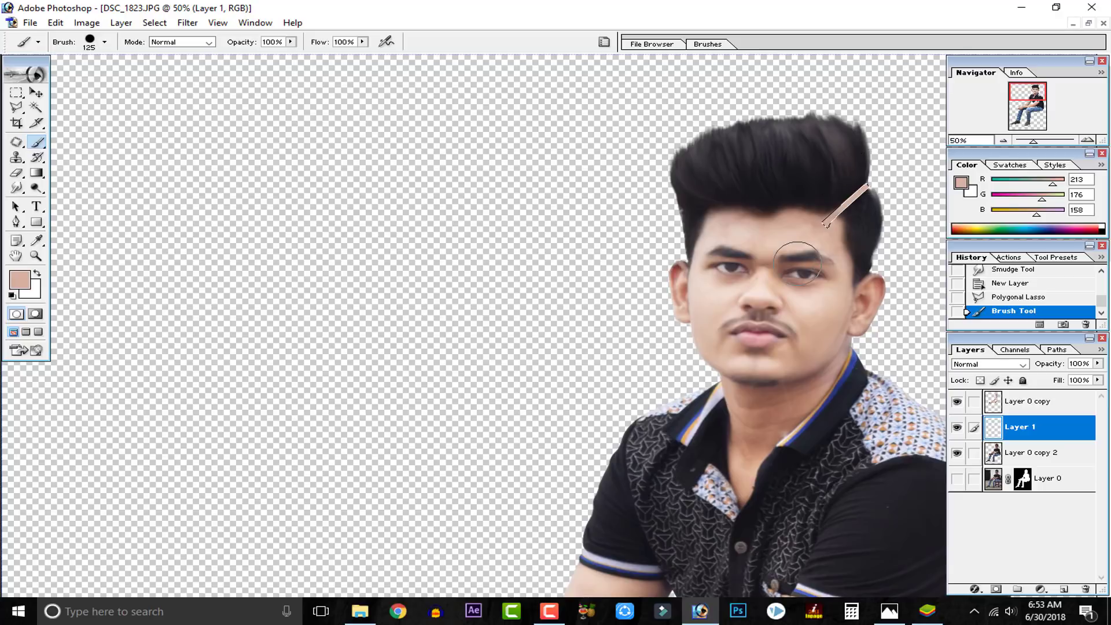
{"action": "left_click_drag", "start_coordinate": [798, 263], "coordinate": [886, 180]}
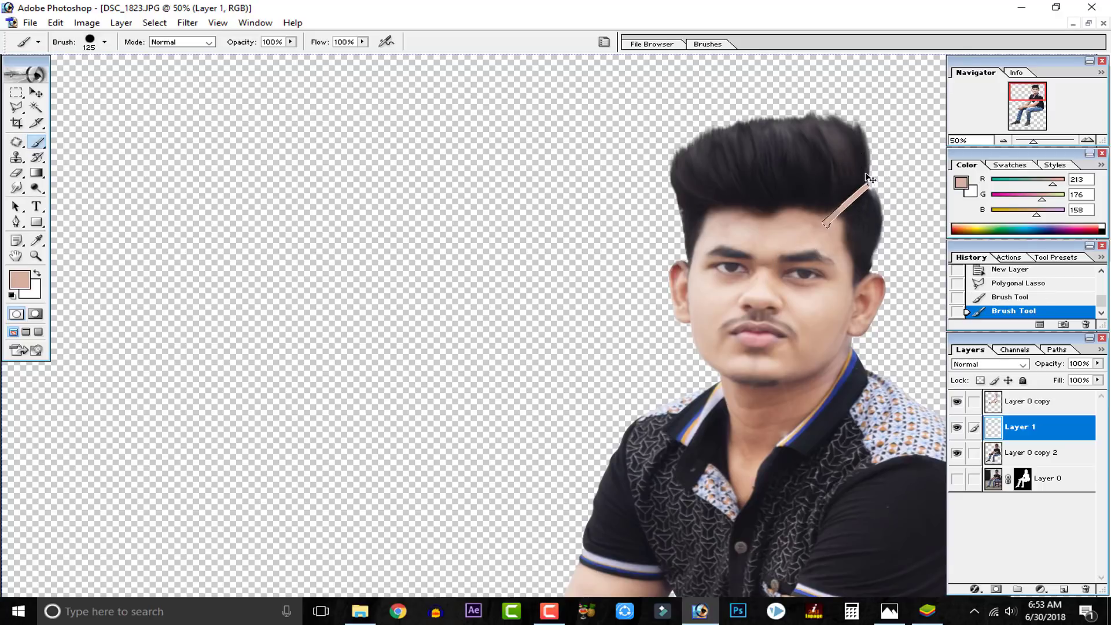
{"action": "key", "text": "ctrl+d"}
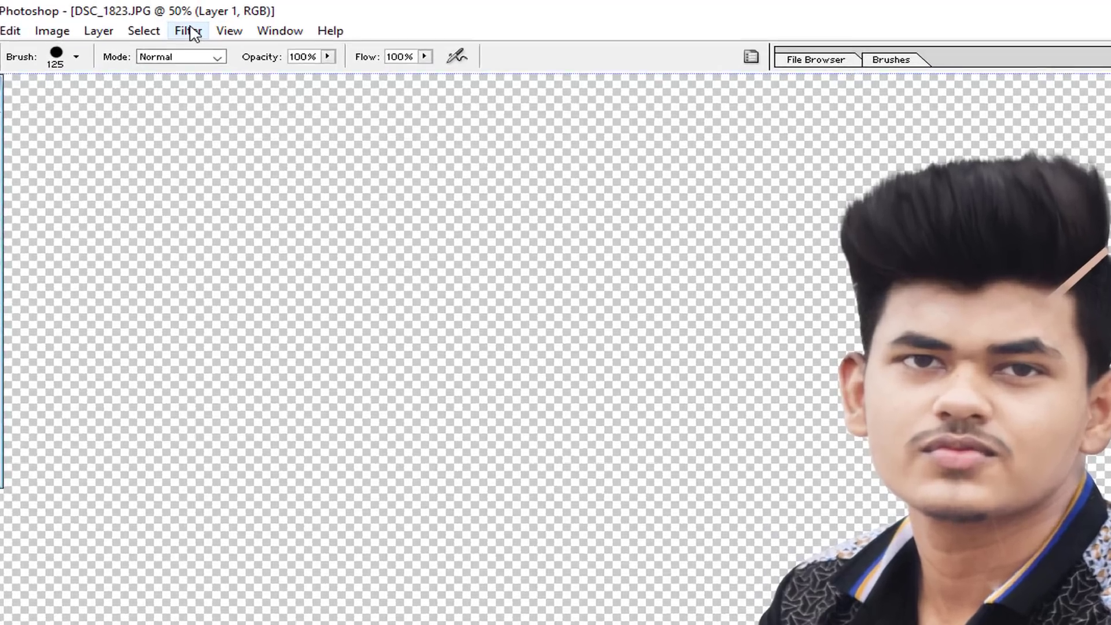
Step: Apply a Gaussian Blur with a 5.4 pixel radius to the parting strip on Layer 1
{"action": "left_click", "coordinate": [193, 25]}
{"action": "mouse_move", "coordinate": [238, 127]}
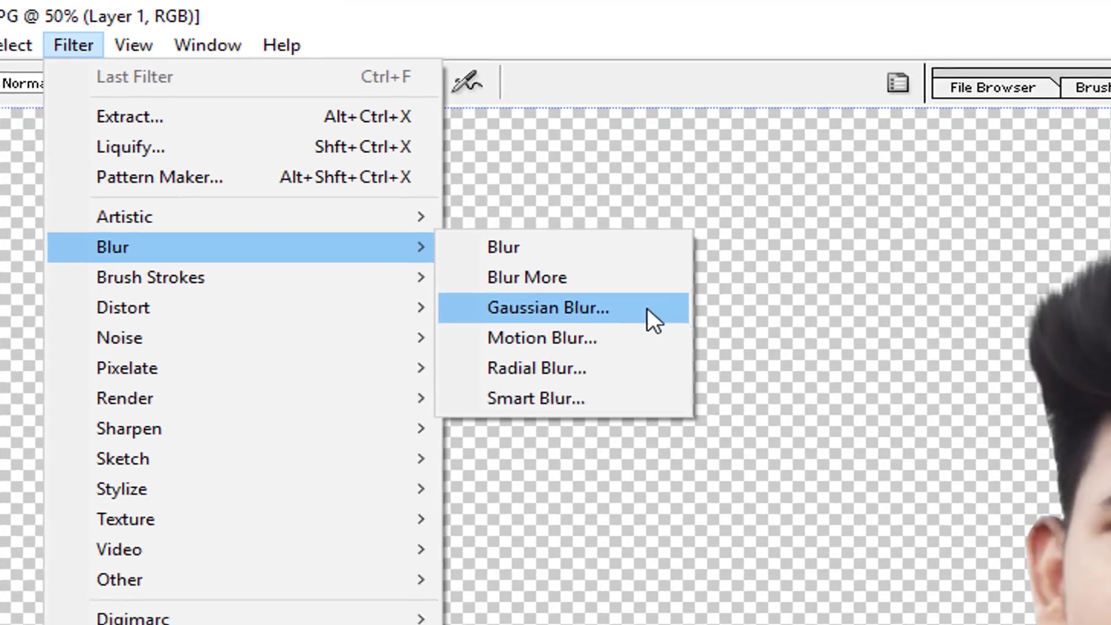
{"action": "left_click", "coordinate": [646, 308]}
{"action": "left_click_drag", "start_coordinate": [803, 57], "coordinate": [197, 64]}
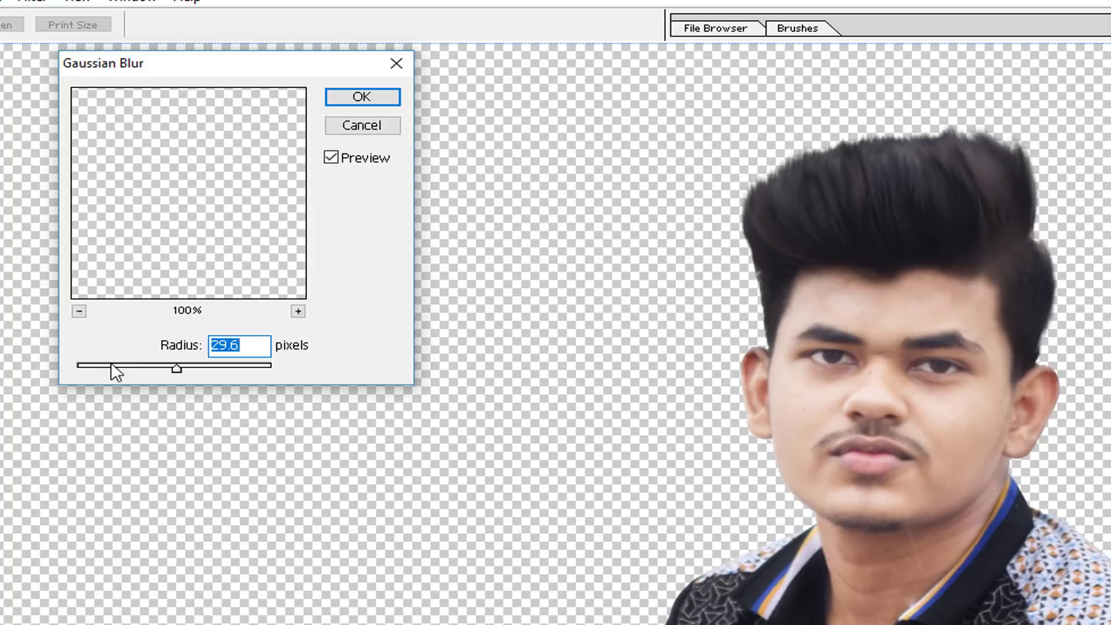
{"action": "left_click", "coordinate": [107, 366]}
{"action": "left_click", "coordinate": [142, 369]}
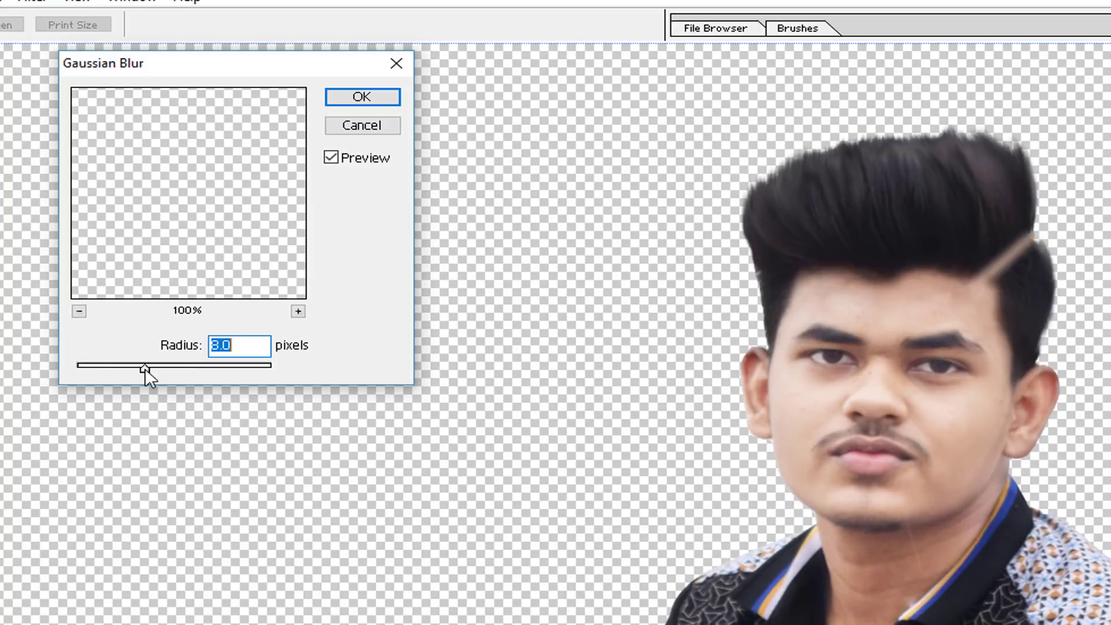
{"action": "left_click_drag", "start_coordinate": [145, 368], "coordinate": [130, 368]}
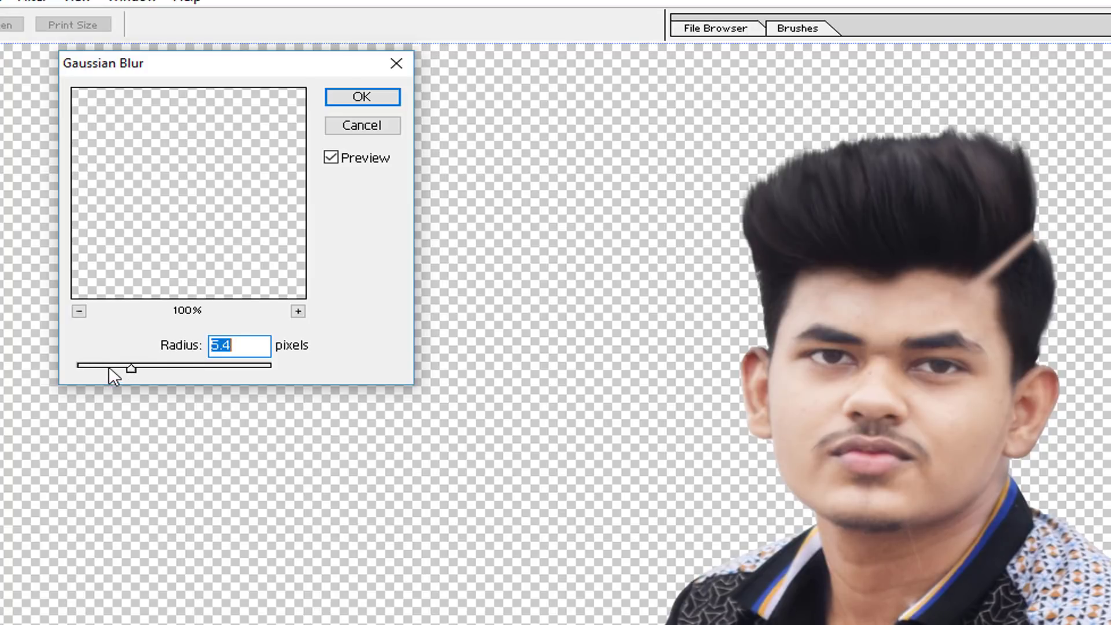
{"action": "left_click", "coordinate": [363, 96]}
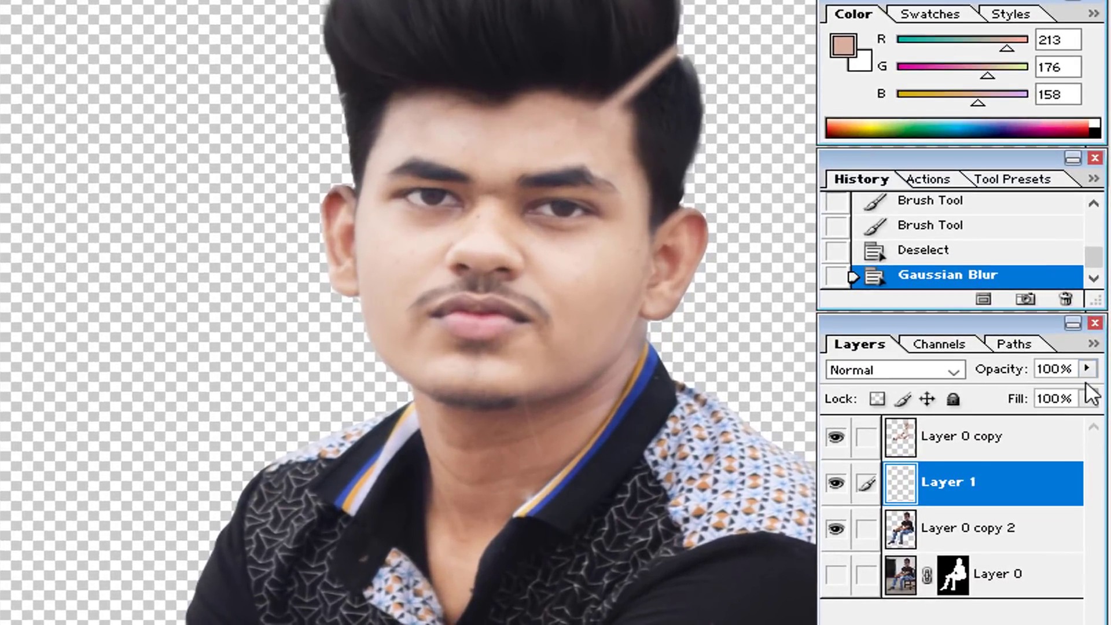
Step: Set Layer 1's opacity to 44% and its fill to 76%
{"action": "left_click", "coordinate": [1087, 369]}
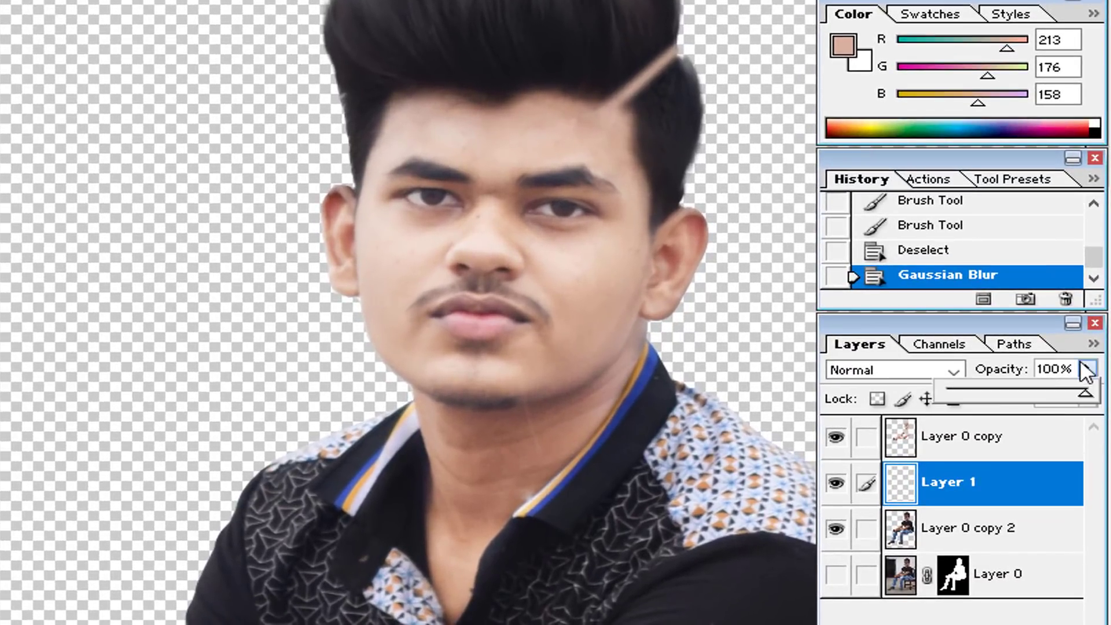
{"action": "left_click", "coordinate": [1008, 392]}
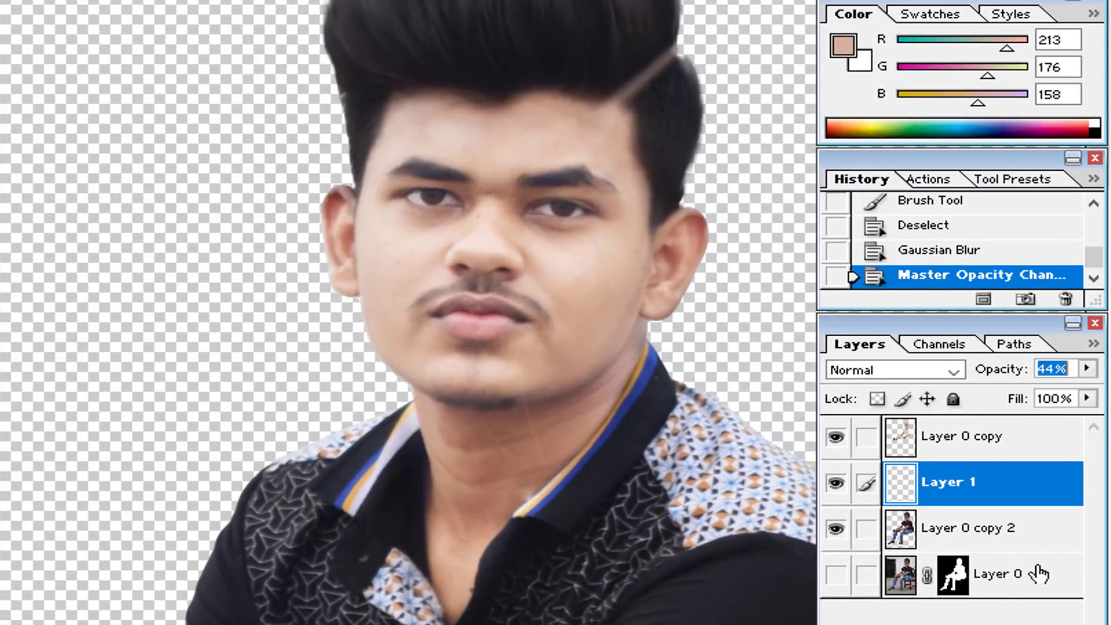
{"action": "left_click", "coordinate": [1086, 398]}
{"action": "left_click", "coordinate": [1017, 425]}
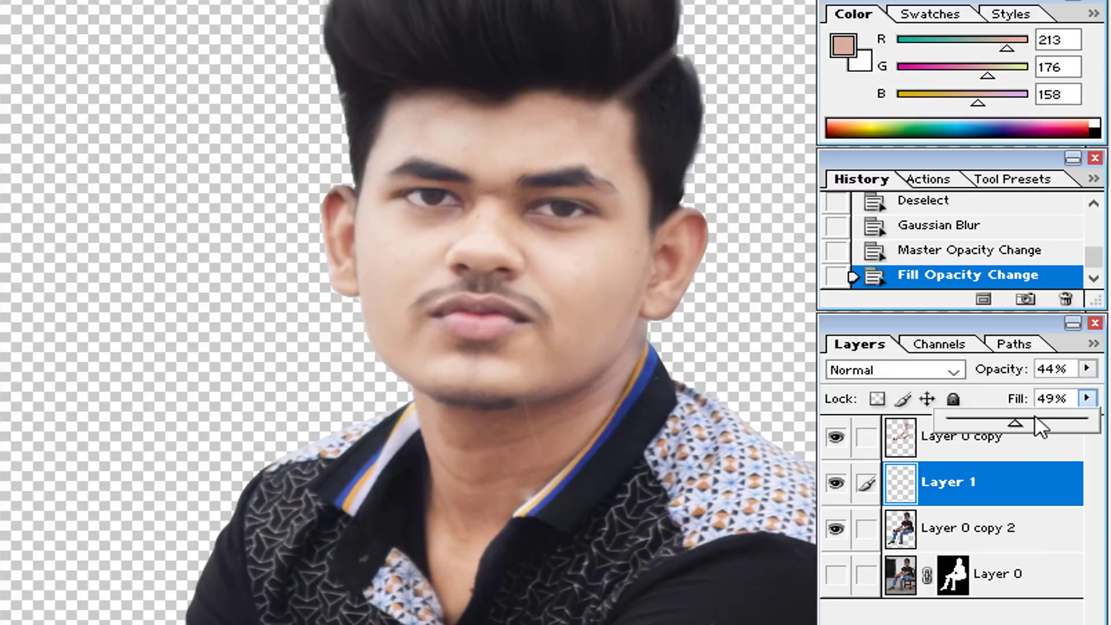
{"action": "left_click_drag", "start_coordinate": [1017, 426], "coordinate": [1052, 424]}
{"action": "key", "text": "Return"}
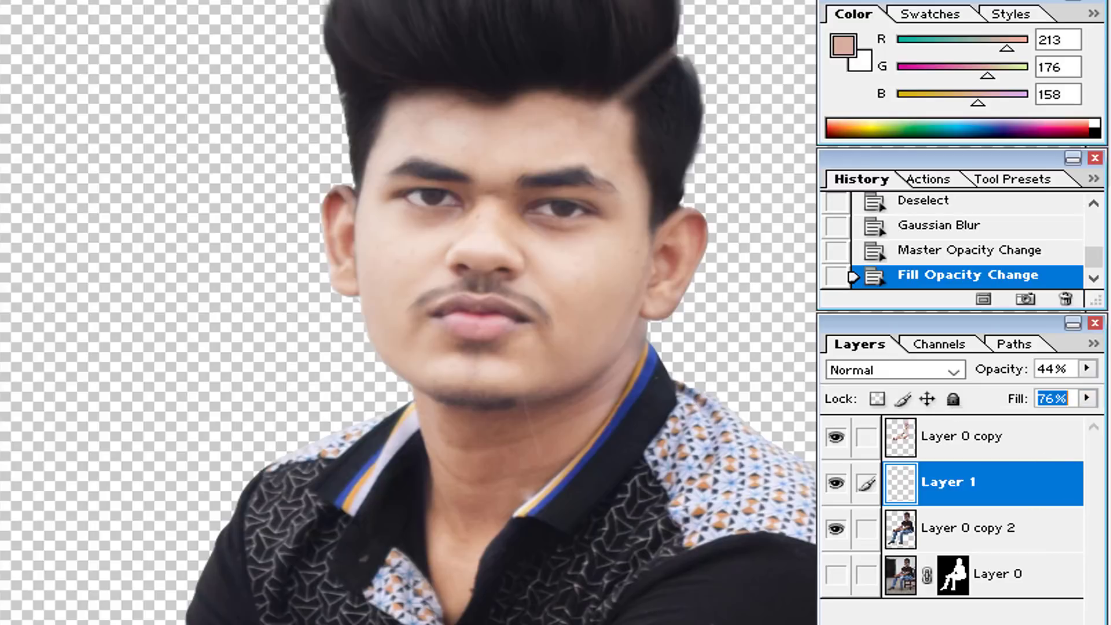
Step: Free-transform the parting strip by pulling its outer upper corner outward and its inner upper corner inward
{"action": "key", "text": "ctrl+t"}
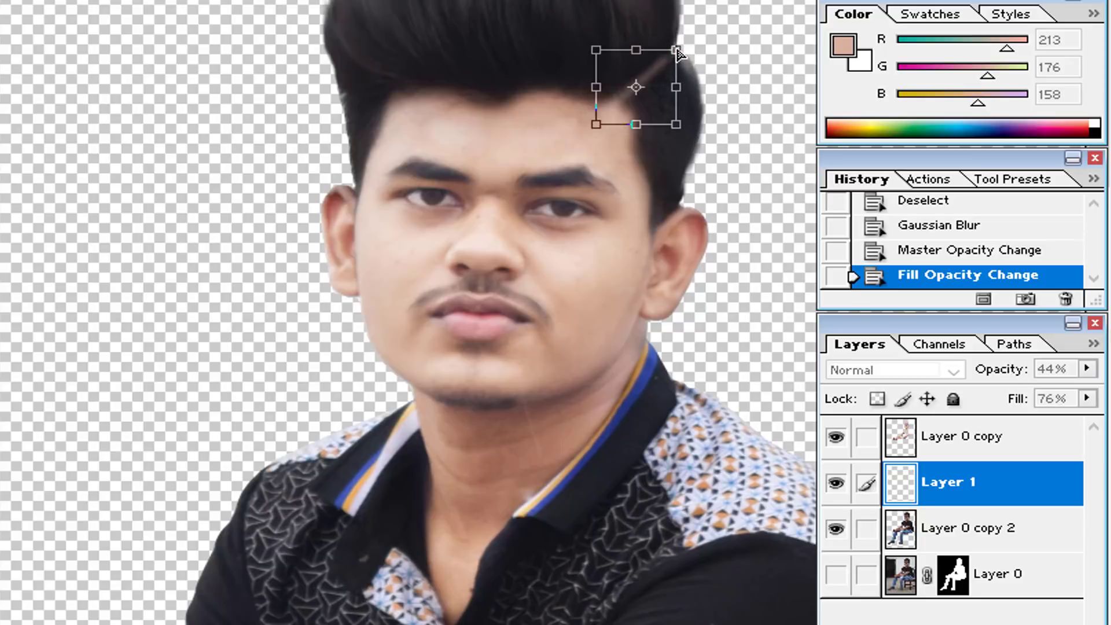
{"action": "left_click_drag", "start_coordinate": [675, 50], "coordinate": [686, 39]}
{"action": "left_click_drag", "start_coordinate": [584, 39], "coordinate": [626, 70]}
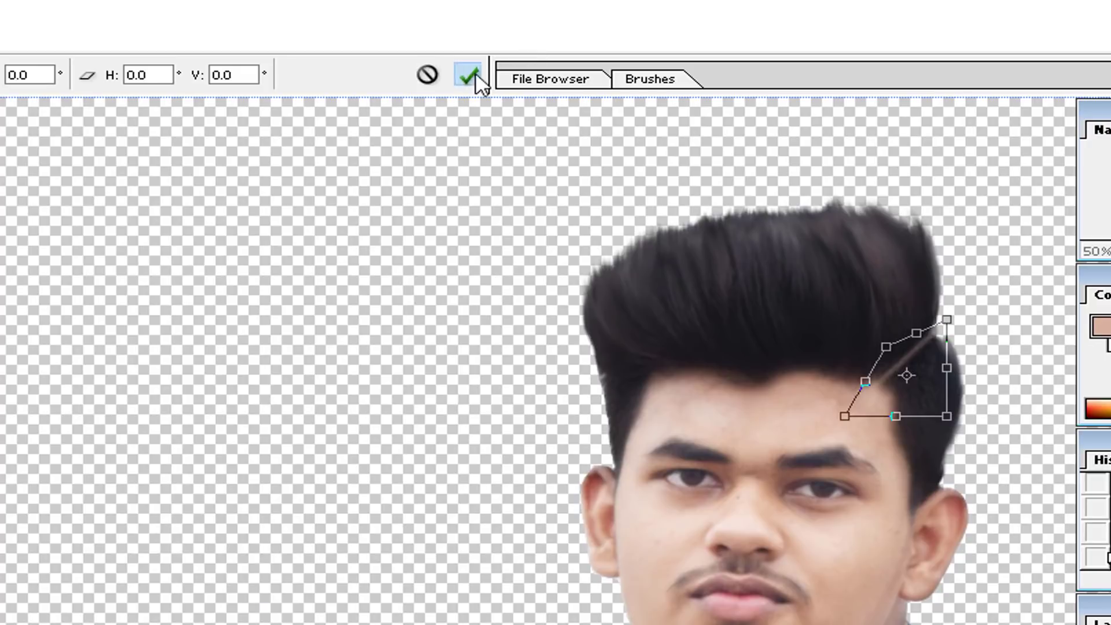
{"action": "left_click", "coordinate": [468, 75]}
Step: Examine the whole cut-out figure and the new hair parting at reduced zoom
{"action": "key", "text": "ctrl+minus"}
{"action": "key", "text": "ctrl+minus"}
{"action": "key", "text": "ctrl+minus"}
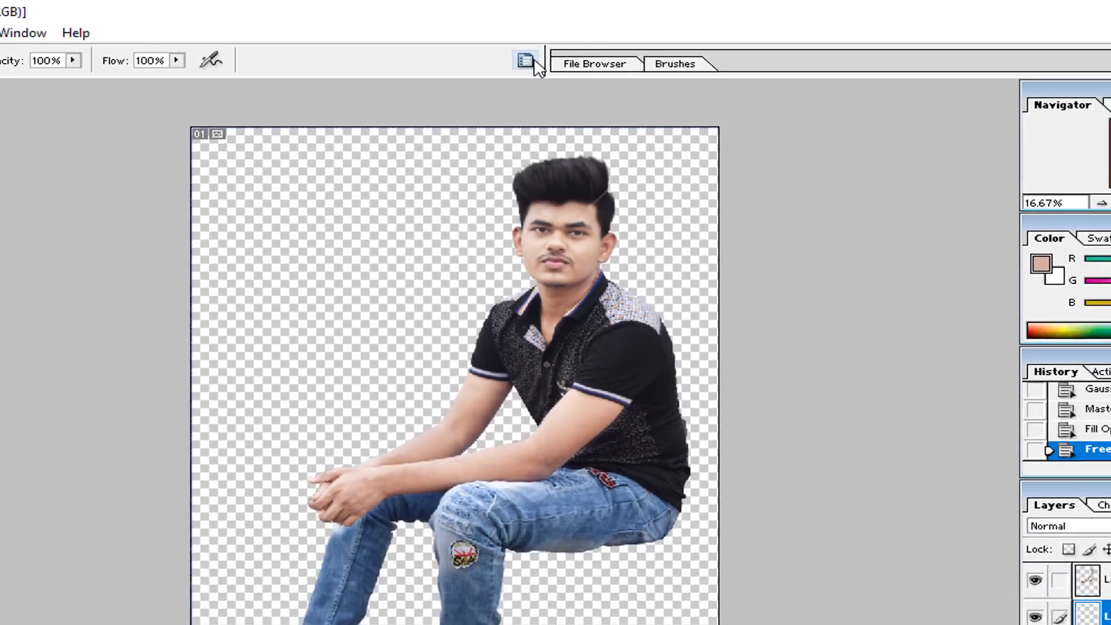
{"action": "key", "text": "ctrl+minus"}
{"action": "key", "text": "ctrl+plus"}
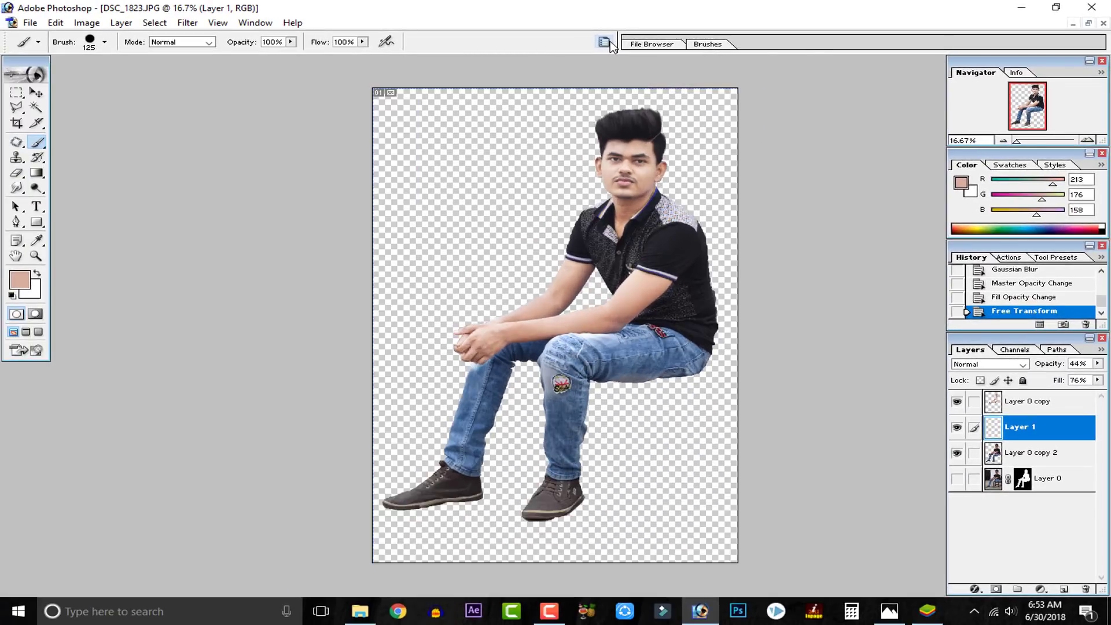
{"action": "key", "text": "ctrl+plus"}
{"action": "key", "text": "ctrl+minus"}
{"action": "left_click", "coordinate": [1007, 480]}
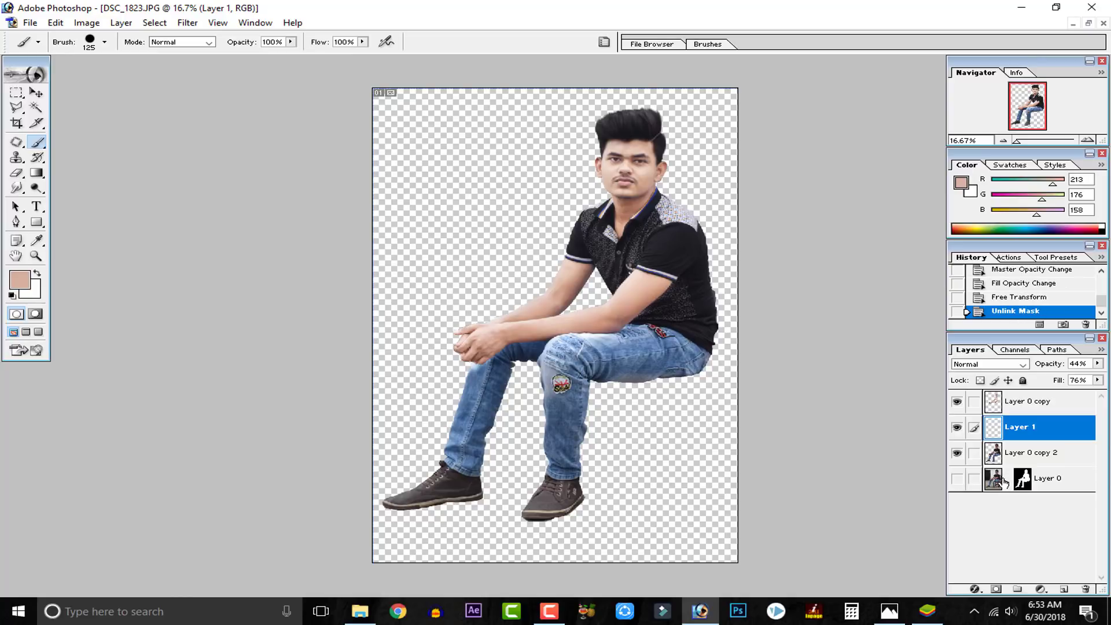
{"action": "left_click", "coordinate": [1007, 480]}
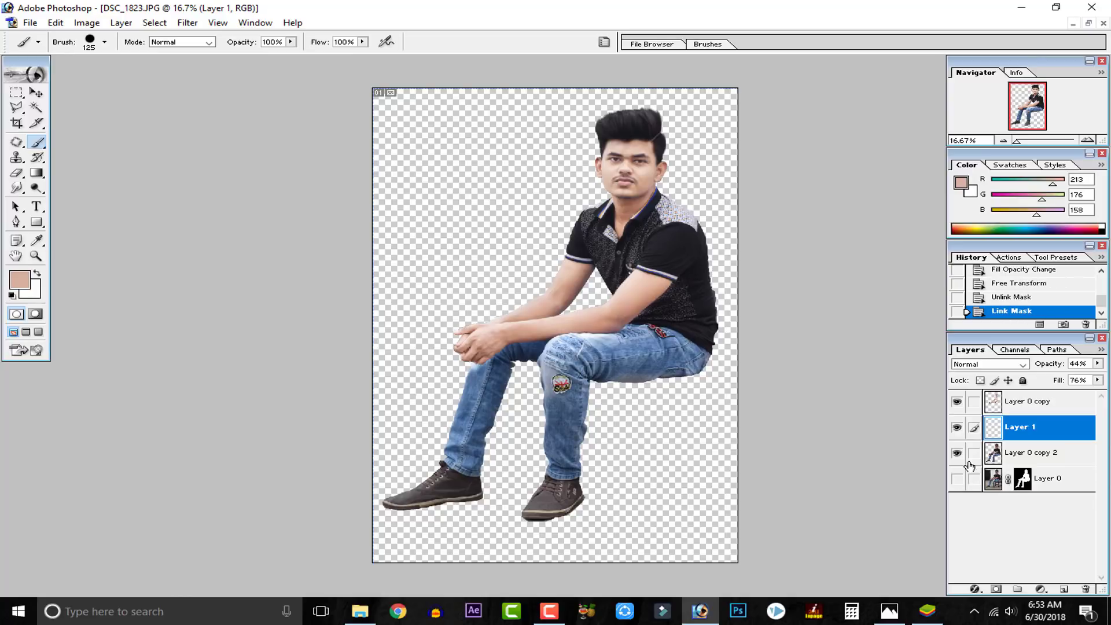
Step: Open lambogini.jpg, arrange its window so the DSC_1823 document shows behind it, and activate the Move tool
{"action": "left_click", "coordinate": [1088, 23]}
{"action": "key", "text": "ctrl+o"}
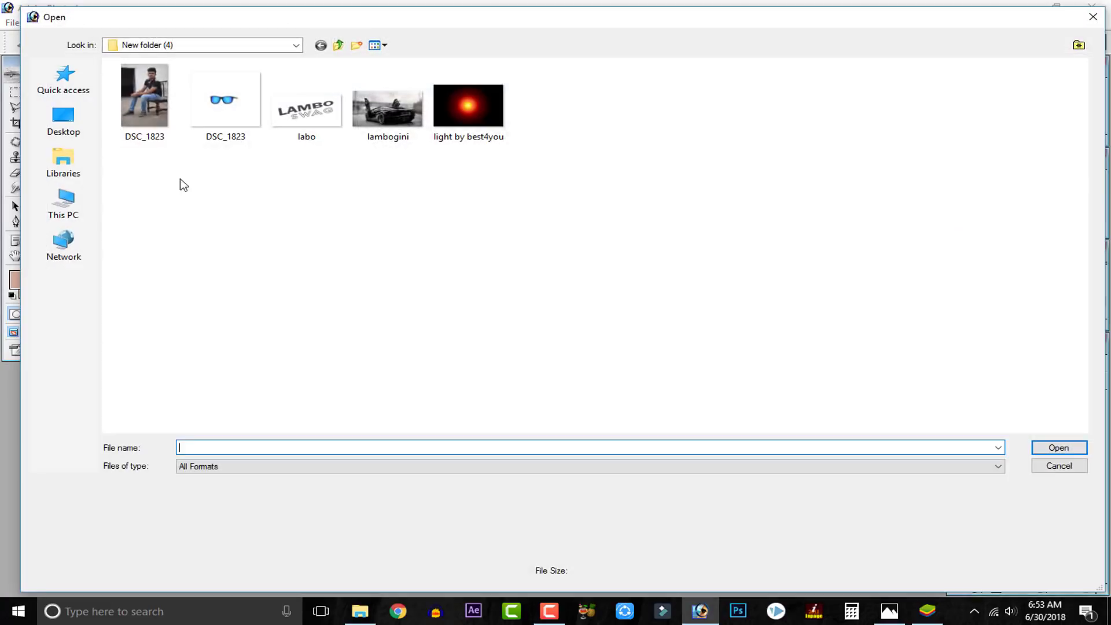
{"action": "double_click", "coordinate": [384, 119]}
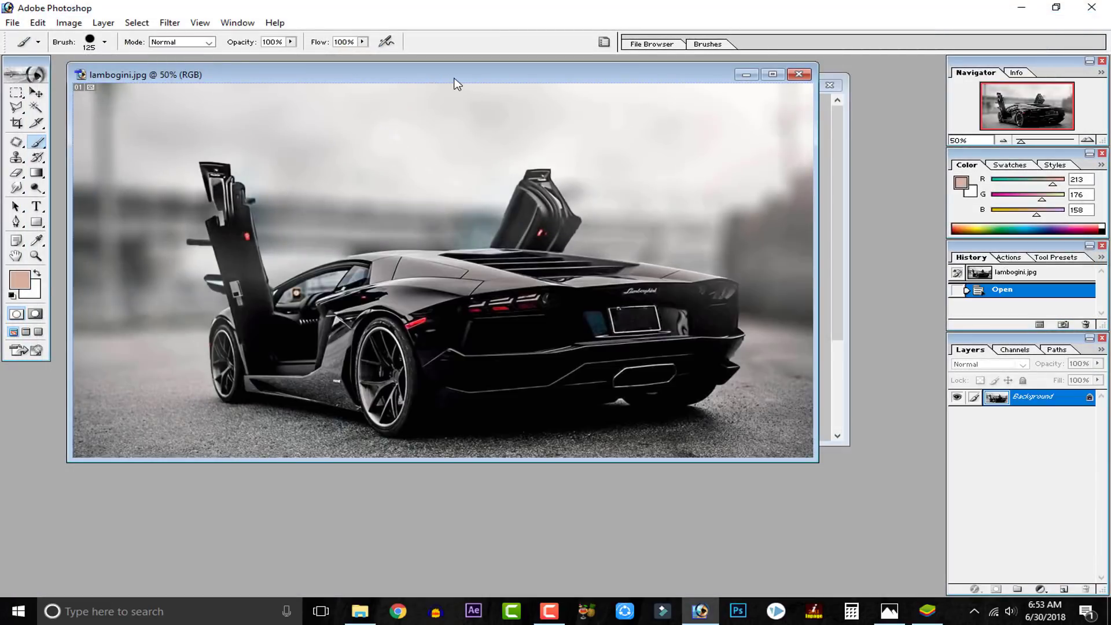
{"action": "left_click_drag", "start_coordinate": [454, 81], "coordinate": [682, 224]}
{"action": "left_click", "coordinate": [37, 94]}
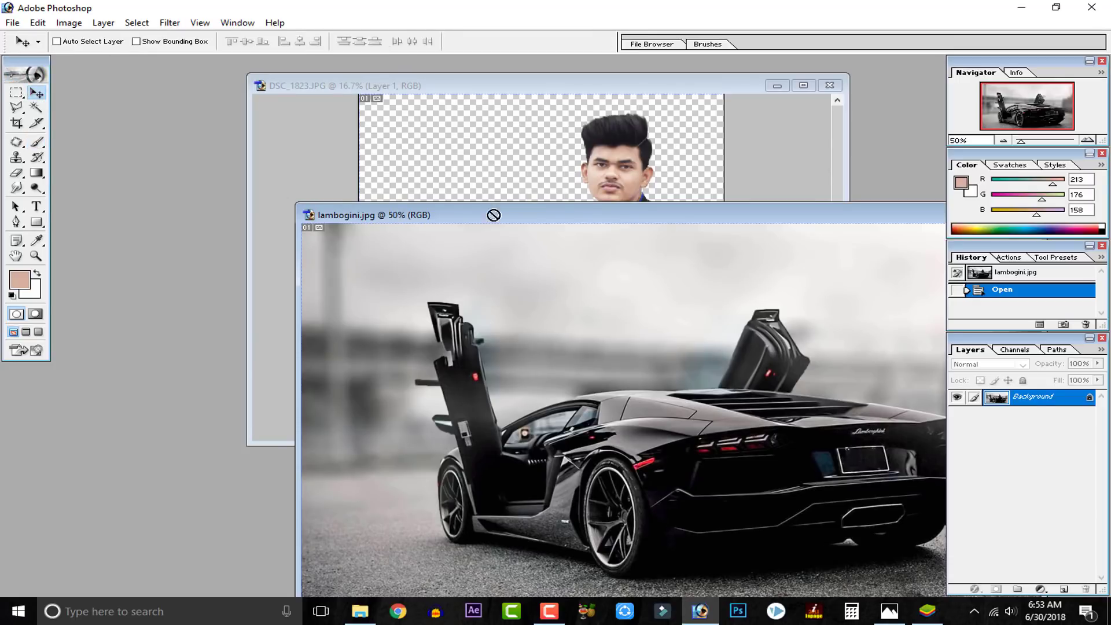
Step: Copy the car picture from lambogini.jpg into the DSC_1823 document and close lambogini.jpg
{"action": "left_click_drag", "start_coordinate": [492, 213], "coordinate": [501, 173]}
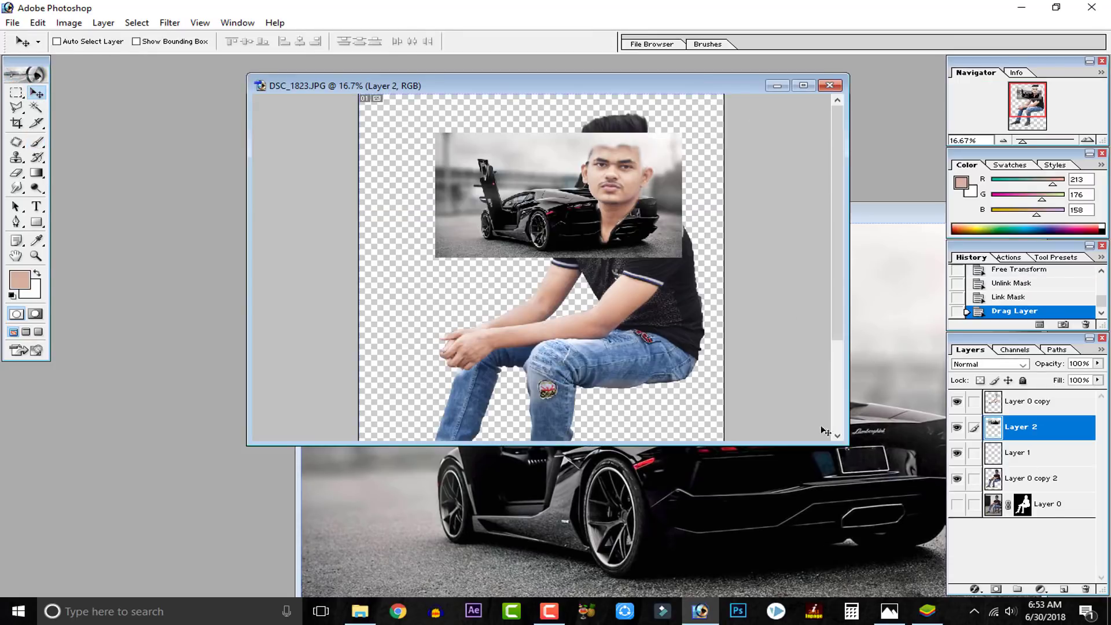
{"action": "left_click", "coordinate": [886, 320]}
{"action": "left_click_drag", "start_coordinate": [860, 215], "coordinate": [468, 216]}
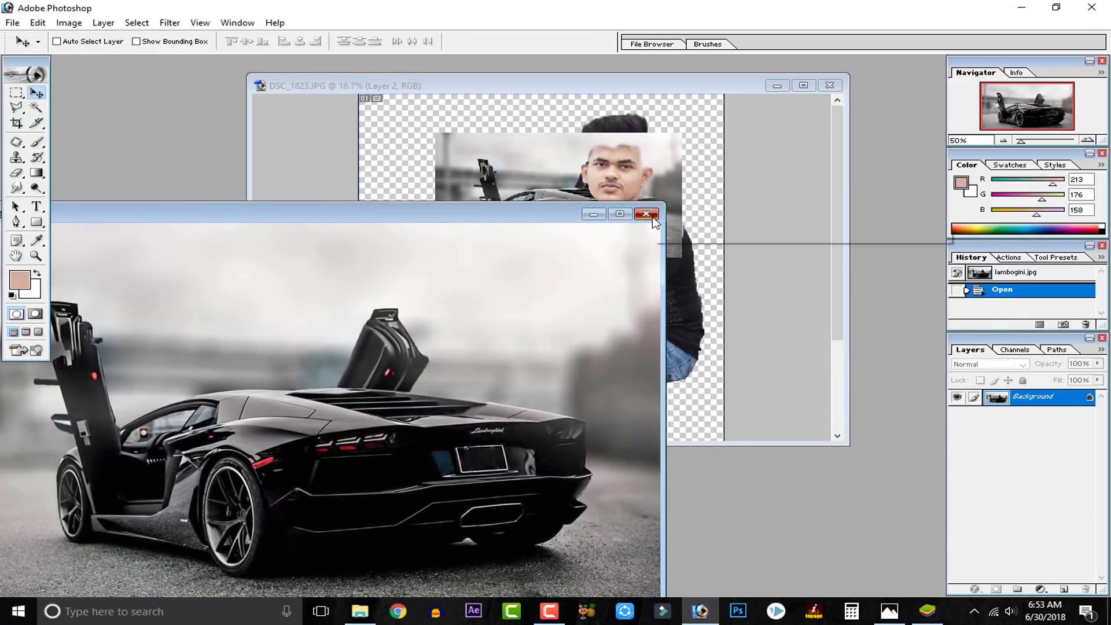
{"action": "left_click", "coordinate": [644, 215]}
Step: Move Layer 2 beneath Layer 0 copy 2 and scale the car picture proportionally to about 380%, filling the canvas behind the man
{"action": "left_click_drag", "start_coordinate": [1010, 431], "coordinate": [1011, 484]}
{"action": "key", "text": "ctrl+minus"}
{"action": "key", "text": "ctrl+minus"}
{"action": "key", "text": "ctrl+minus"}
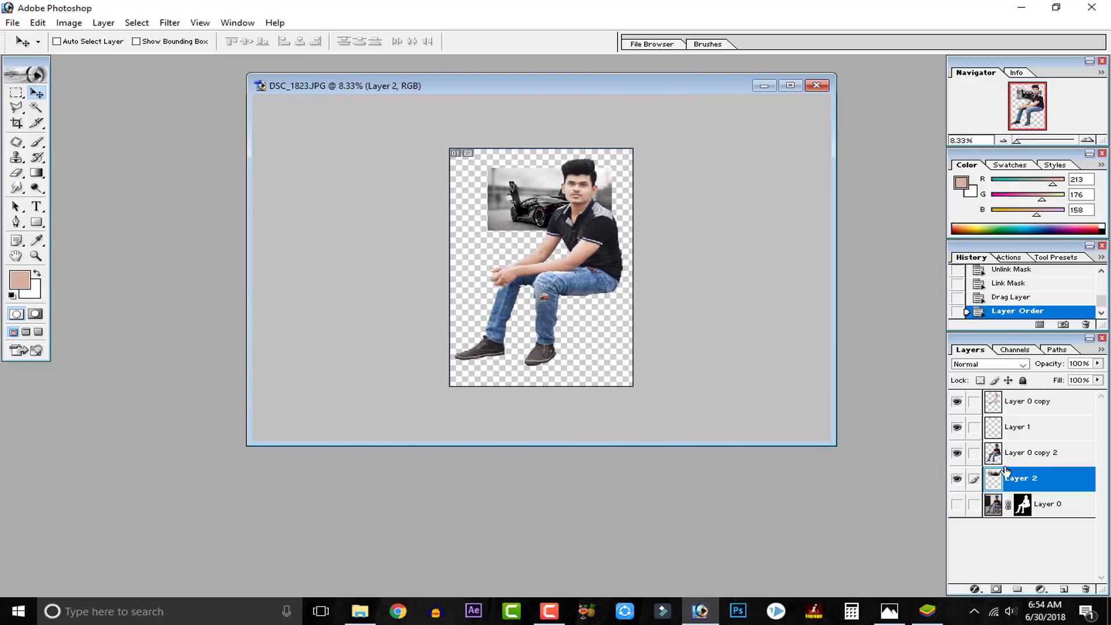
{"action": "key", "text": "ctrl+t"}
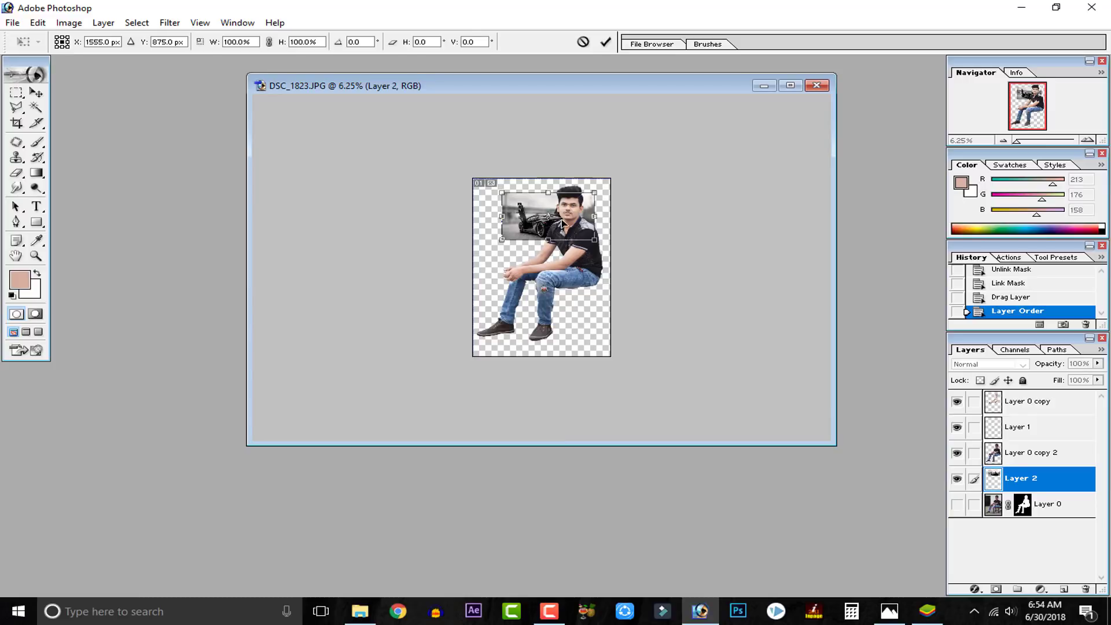
{"action": "left_click_drag", "start_coordinate": [561, 221], "coordinate": [691, 346]}
{"action": "left_click_drag", "start_coordinate": [676, 296], "coordinate": [672, 303]}
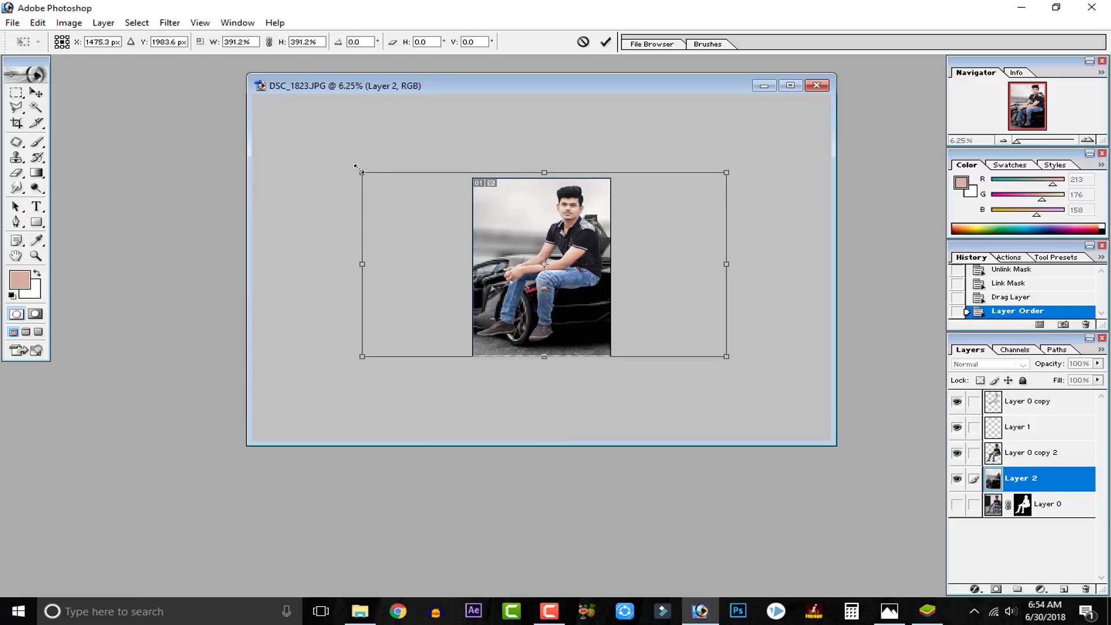
{"action": "left_click_drag", "start_coordinate": [356, 168], "coordinate": [371, 177]}
{"action": "key", "text": "ctrl+z"}
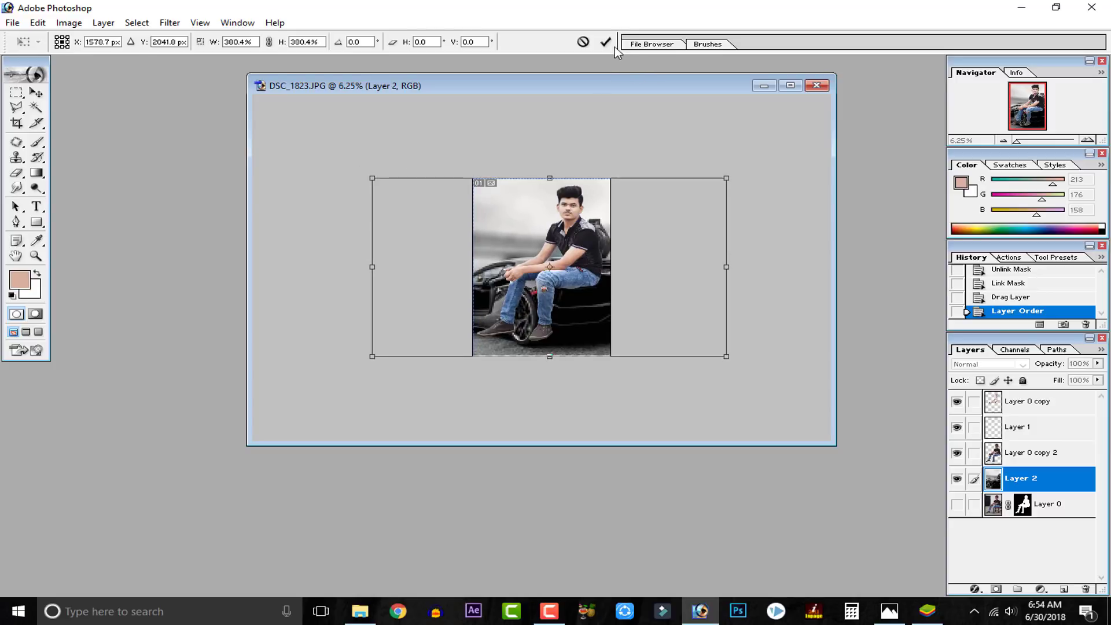
{"action": "left_click", "coordinate": [605, 42]}
Step: Use Crop to extend the canvas sideways beyond the whole car picture, and trim off the transparent strips at both sides
{"action": "key", "text": "ctrl+plus"}
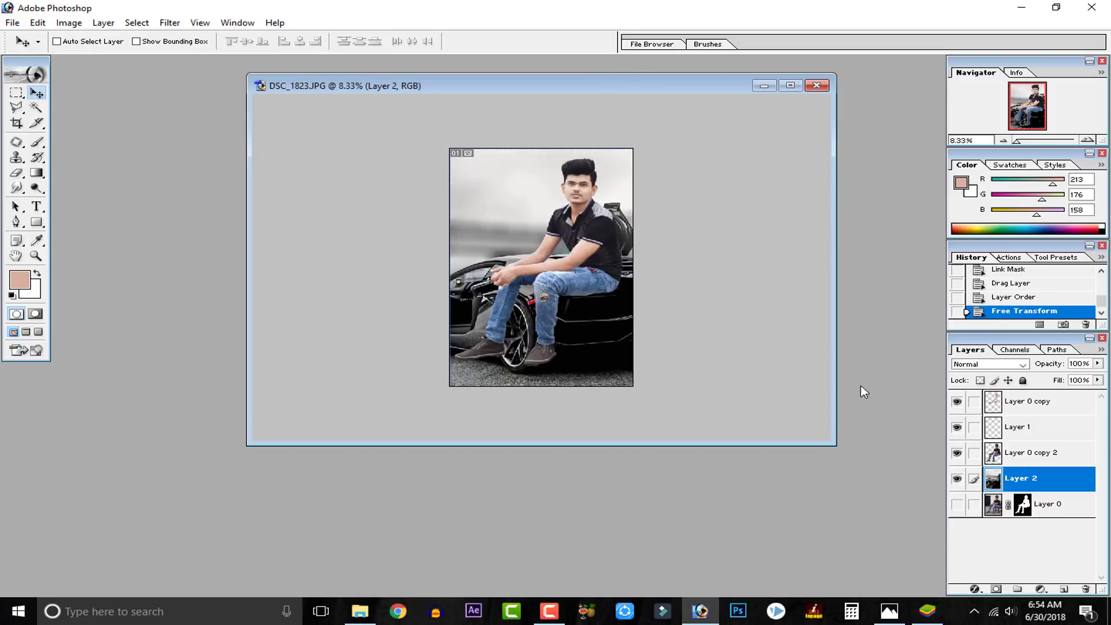
{"action": "key", "text": "ctrl+plus"}
{"action": "key", "text": "ctrl+minus"}
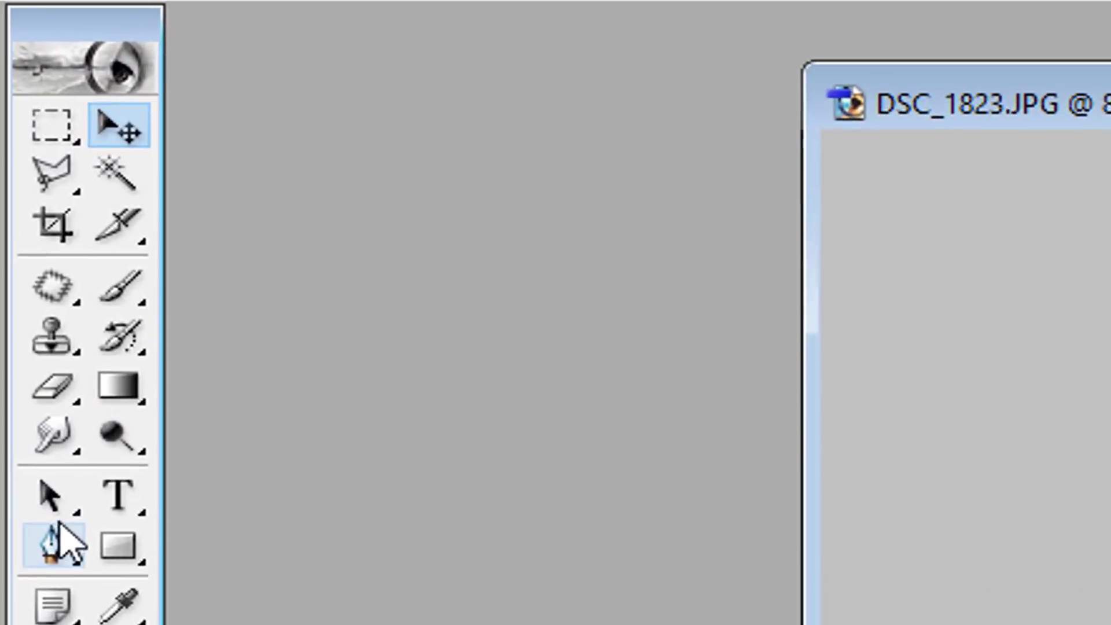
{"action": "key", "text": "c"}
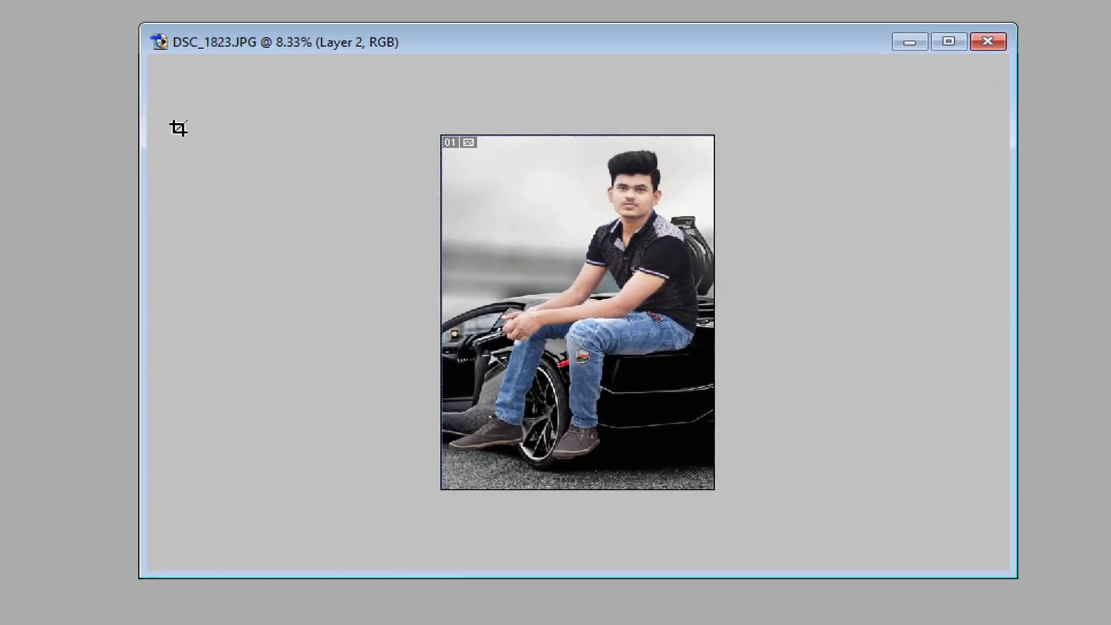
{"action": "left_click_drag", "start_coordinate": [470, 164], "coordinate": [596, 271]}
{"action": "left_click_drag", "start_coordinate": [666, 321], "coordinate": [674, 328]}
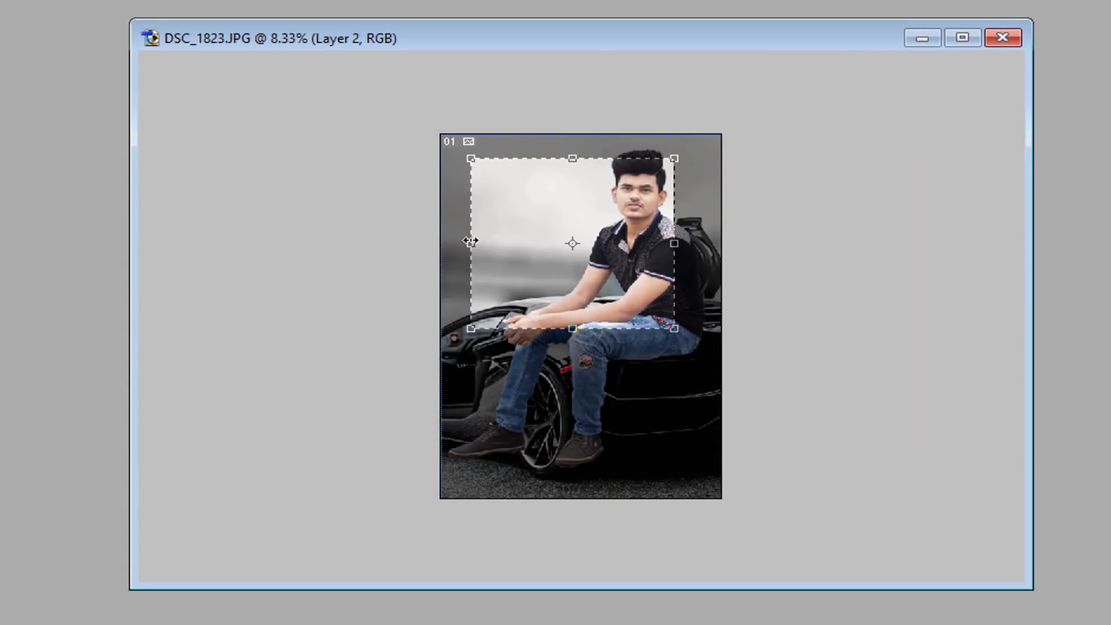
{"action": "left_click_drag", "start_coordinate": [471, 243], "coordinate": [159, 243]}
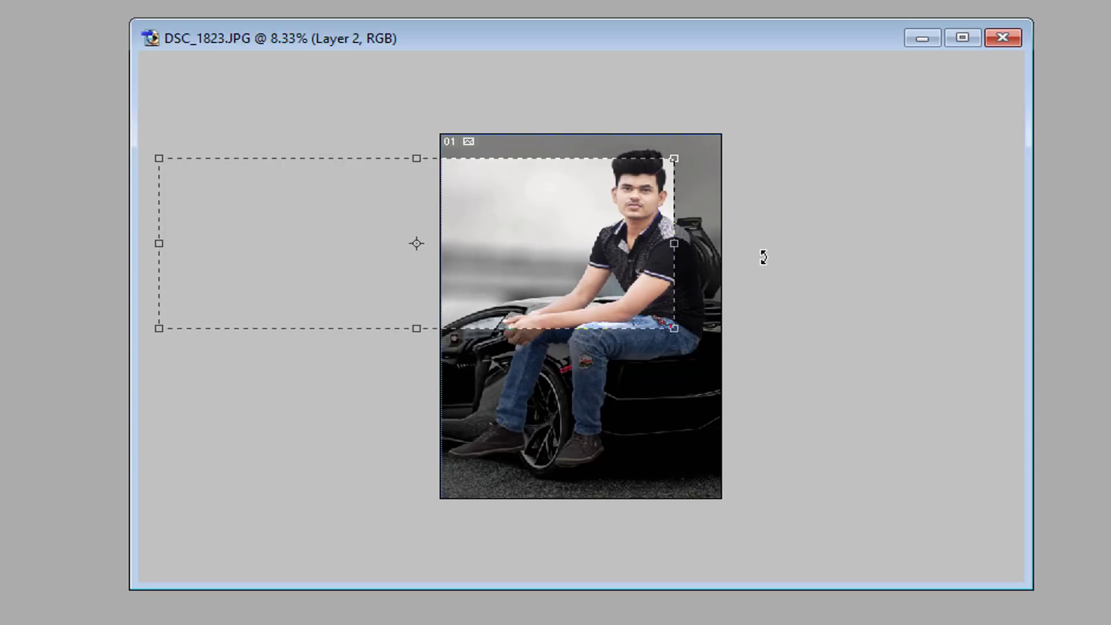
{"action": "left_click_drag", "start_coordinate": [674, 243], "coordinate": [1014, 243]}
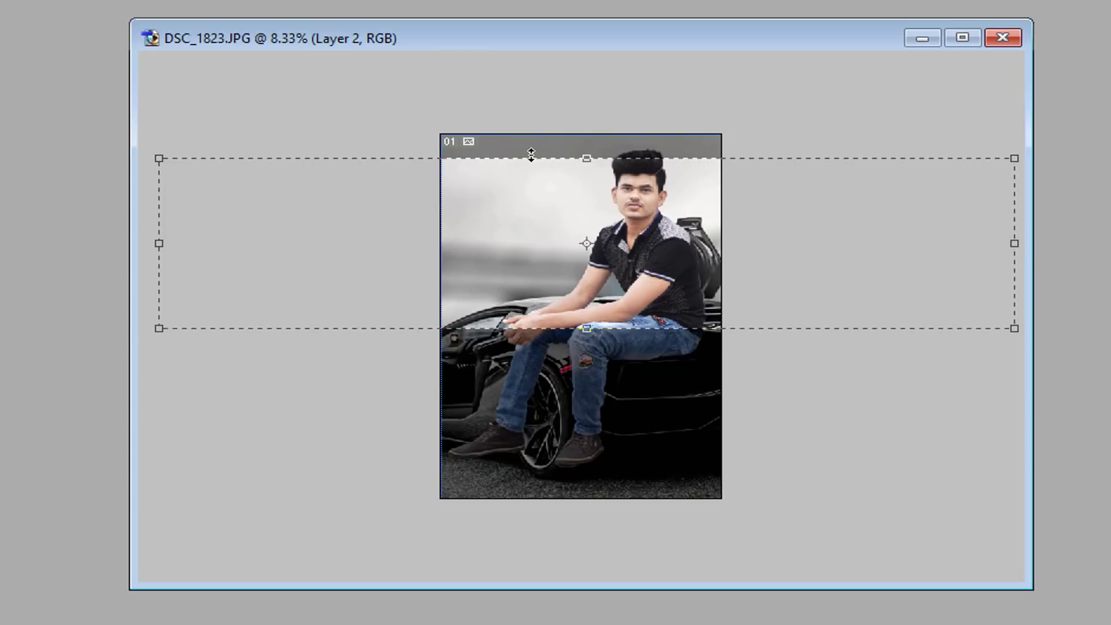
{"action": "left_click_drag", "start_coordinate": [586, 158], "coordinate": [587, 135]}
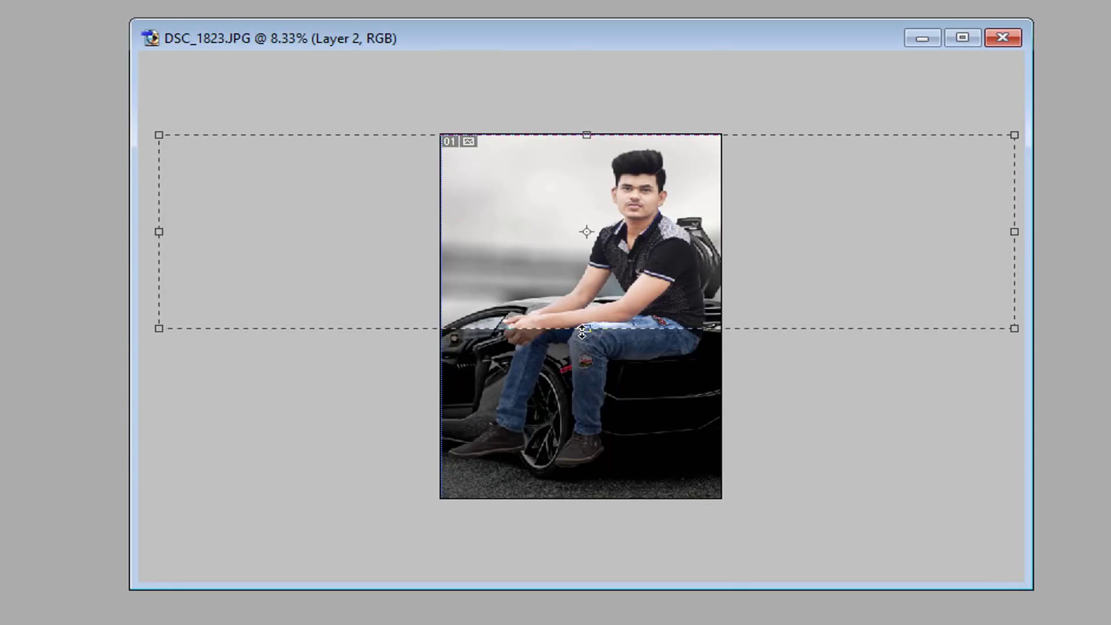
{"action": "left_click_drag", "start_coordinate": [586, 328], "coordinate": [584, 498]}
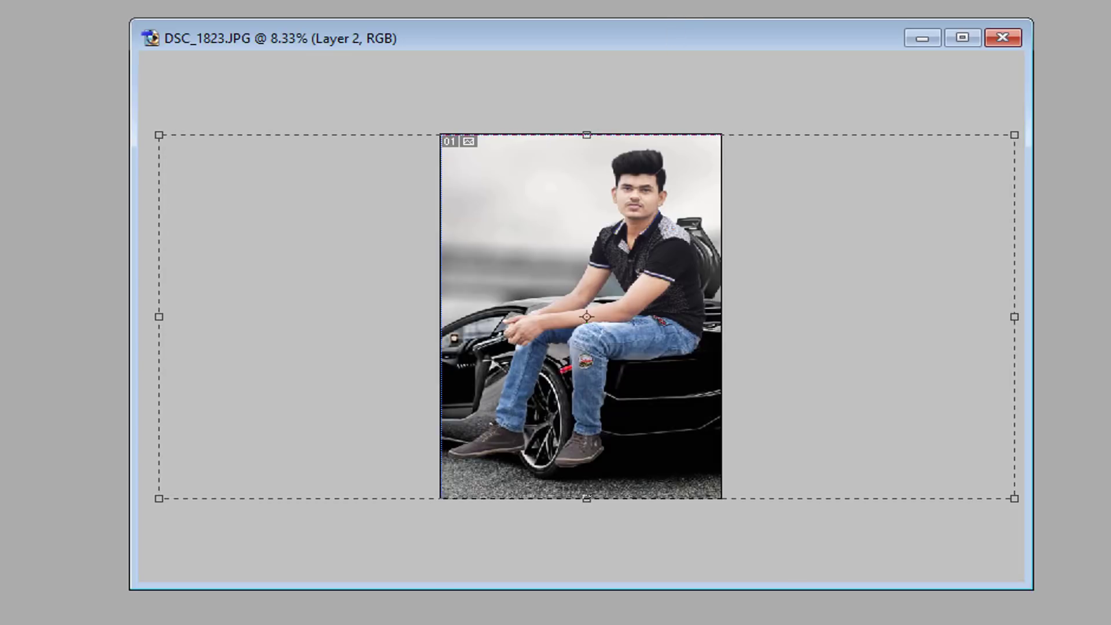
{"action": "key", "text": "Return"}
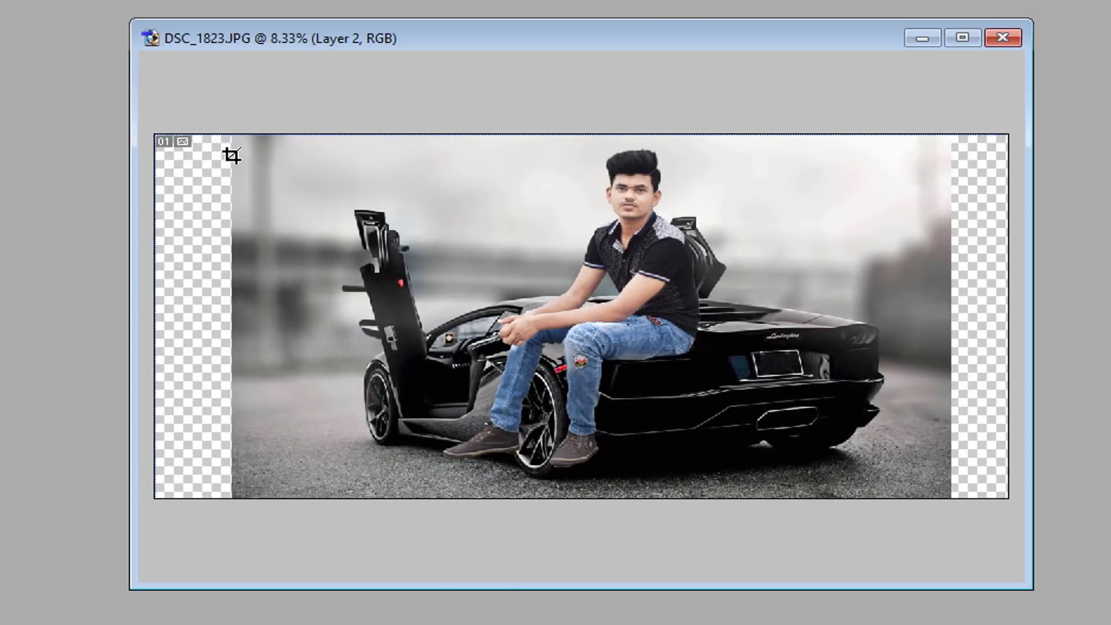
{"action": "left_click_drag", "start_coordinate": [231, 155], "coordinate": [950, 504]}
{"action": "left_click_drag", "start_coordinate": [608, 158], "coordinate": [610, 141]}
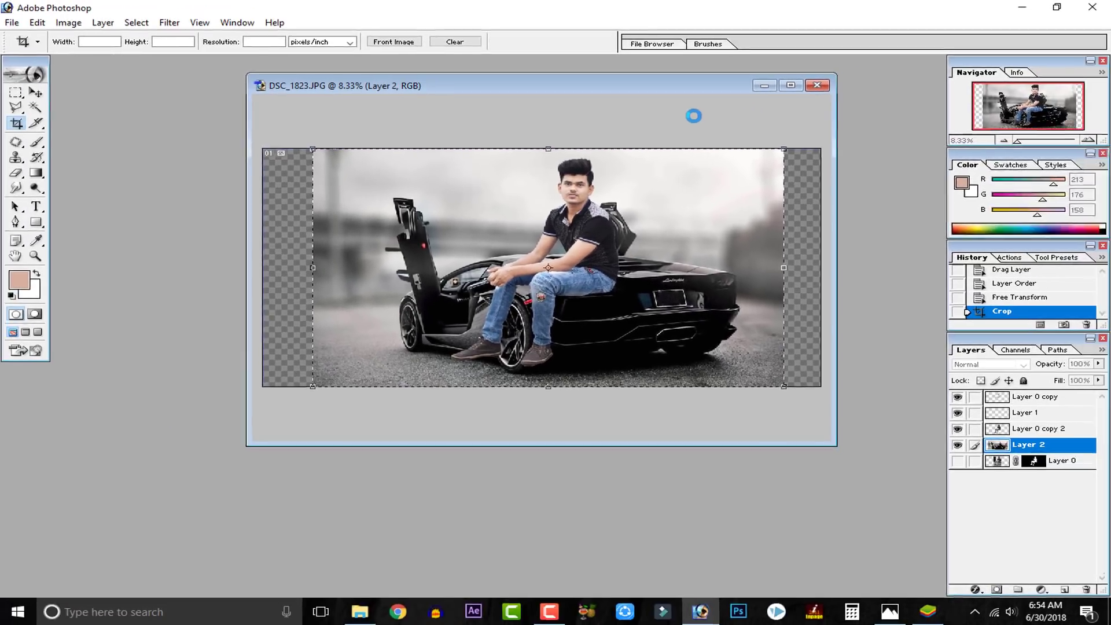
Step: Merge Layer 0 copy and Layer 1 down into Layer 0 copy 2 and check the merged figure's visibility
{"action": "left_click", "coordinate": [956, 429]}
{"action": "left_click", "coordinate": [956, 429]}
{"action": "left_click", "coordinate": [1015, 429]}
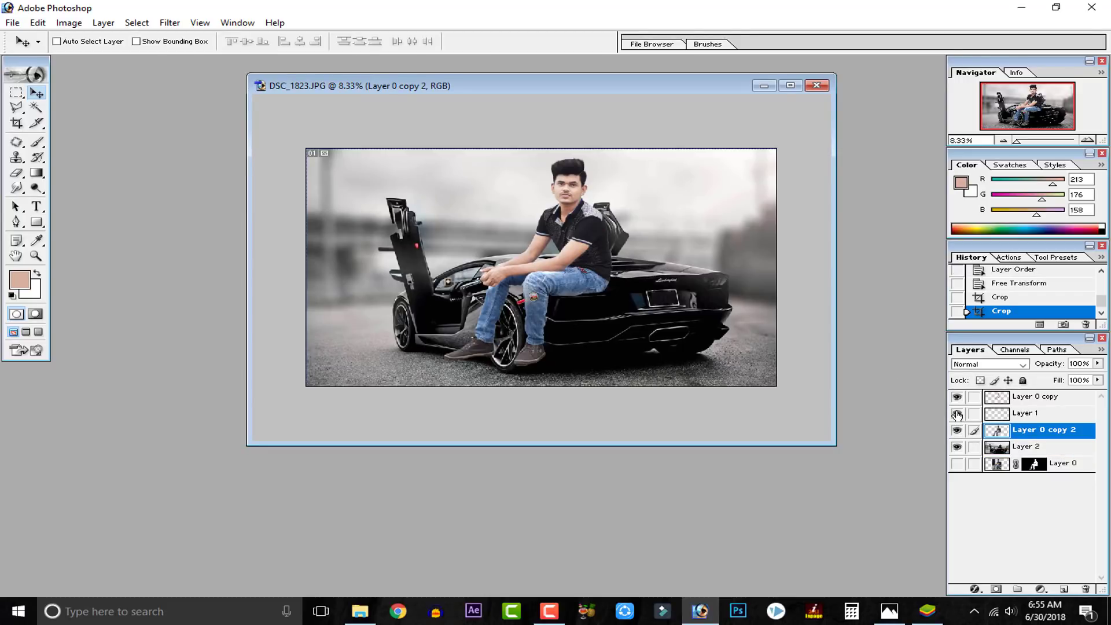
{"action": "left_click", "coordinate": [1016, 397]}
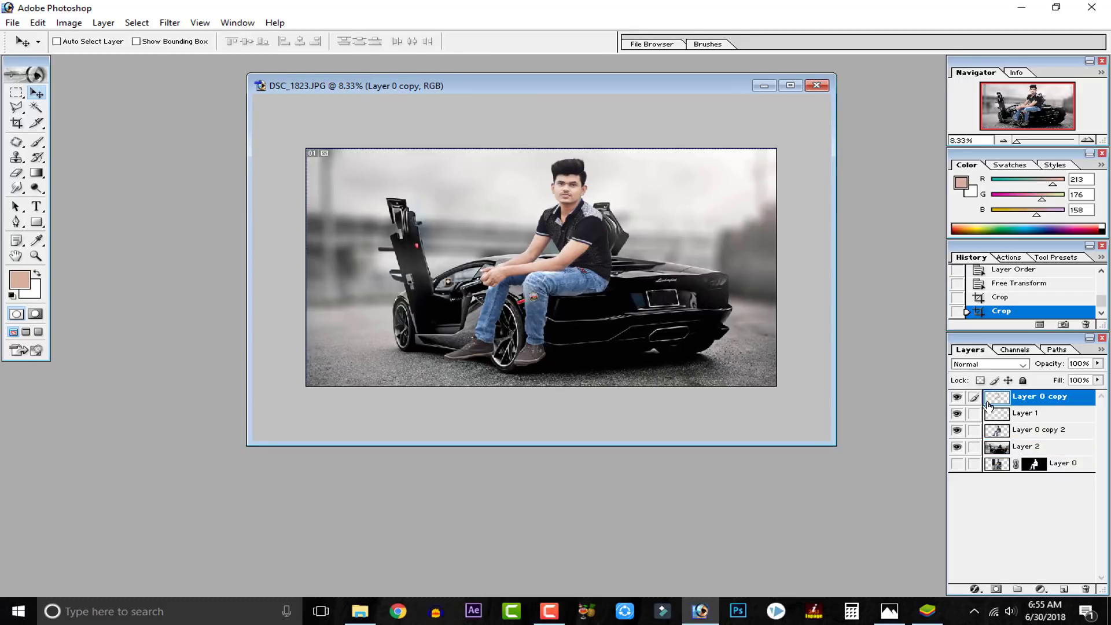
{"action": "right_click", "coordinate": [1030, 397]}
{"action": "left_click", "coordinate": [828, 513]}
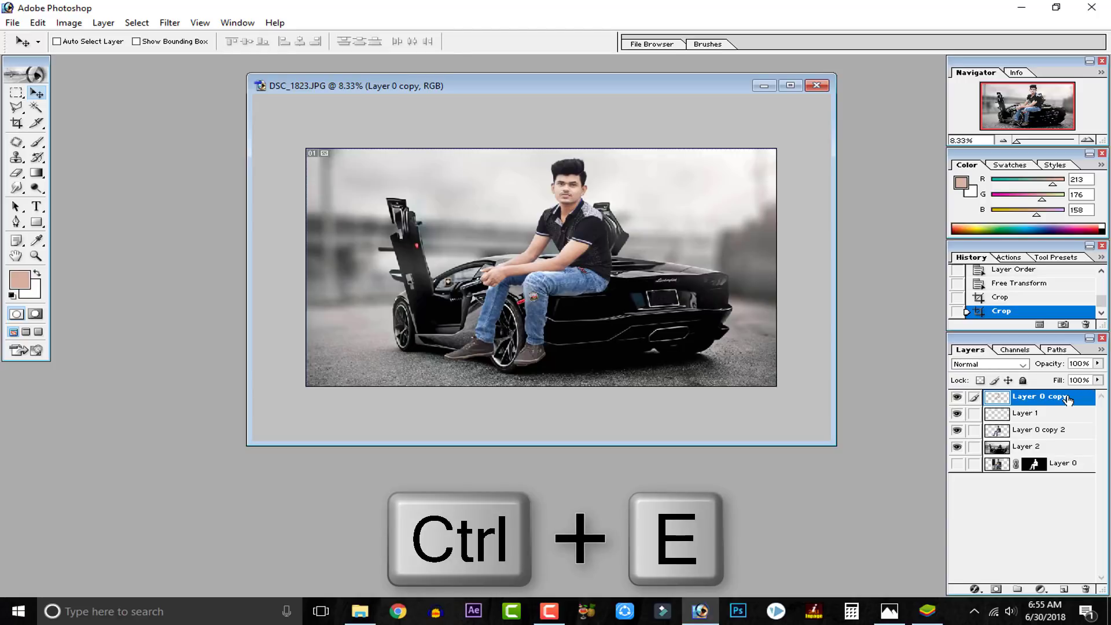
{"action": "key", "text": "ctrl+e"}
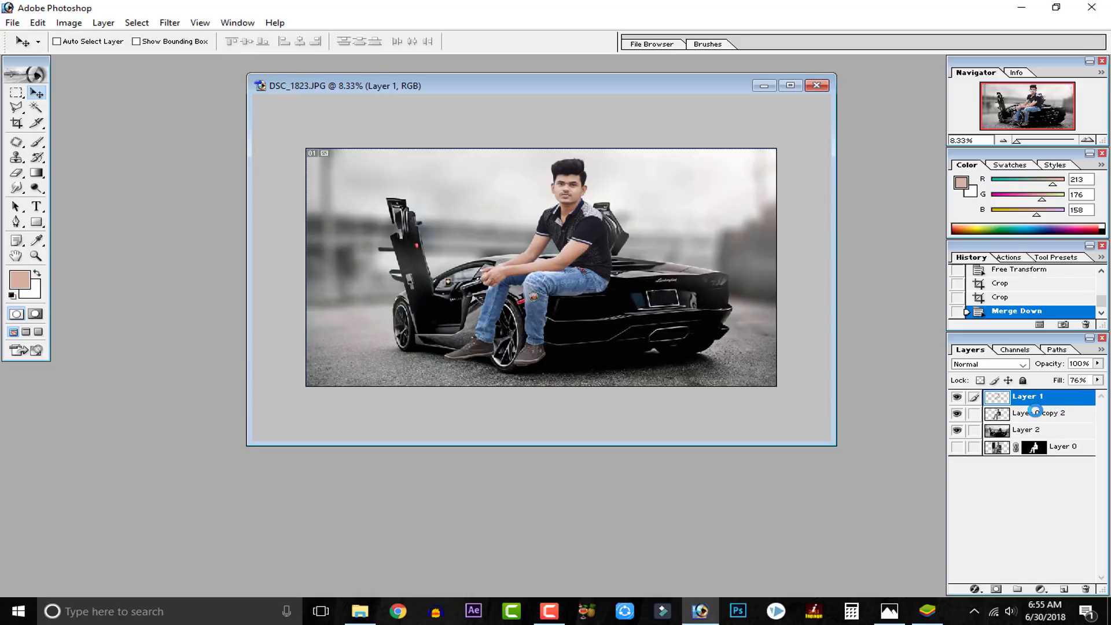
{"action": "key", "text": "ctrl+e"}
{"action": "left_click", "coordinate": [954, 399]}
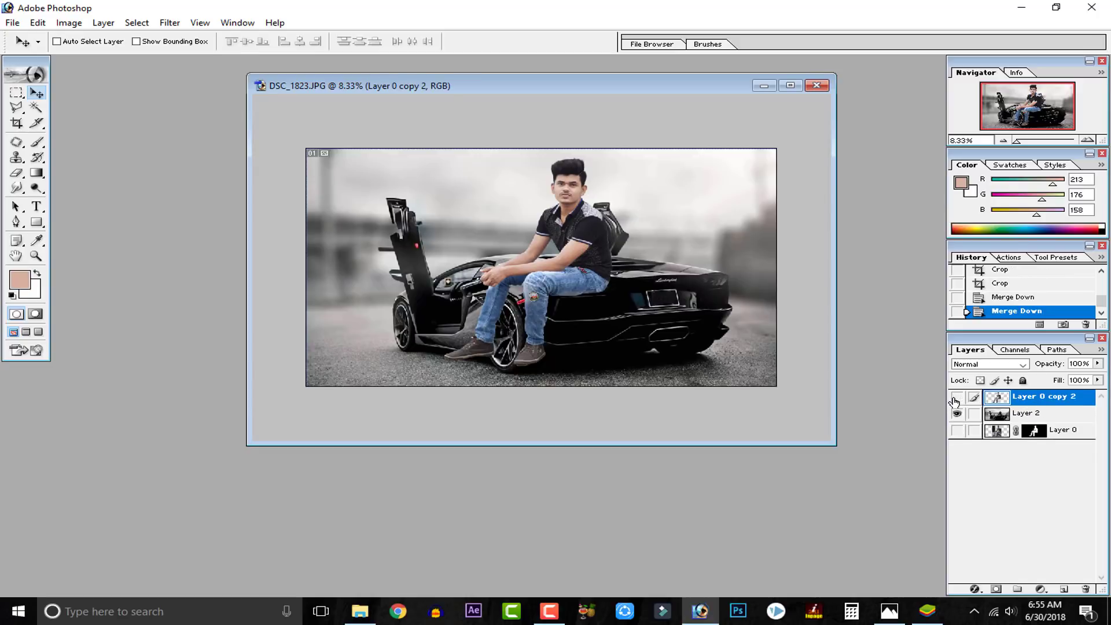
{"action": "left_click", "coordinate": [954, 399]}
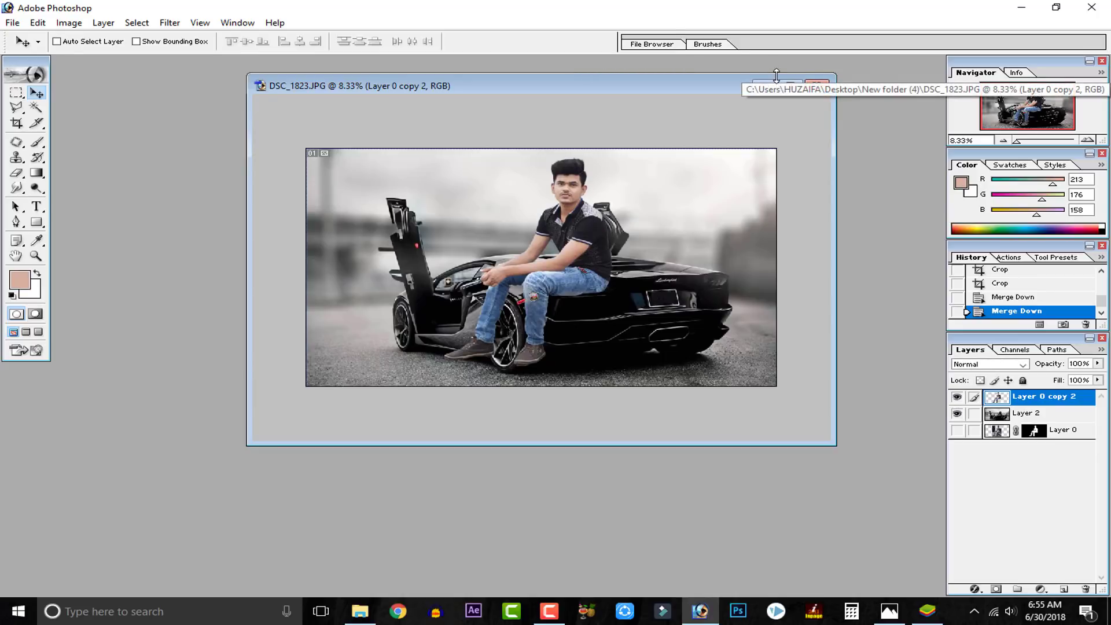
Step: Maximize the document and free-transform the man to about 50% size, placing him beside the car's open door
{"action": "left_click", "coordinate": [791, 86]}
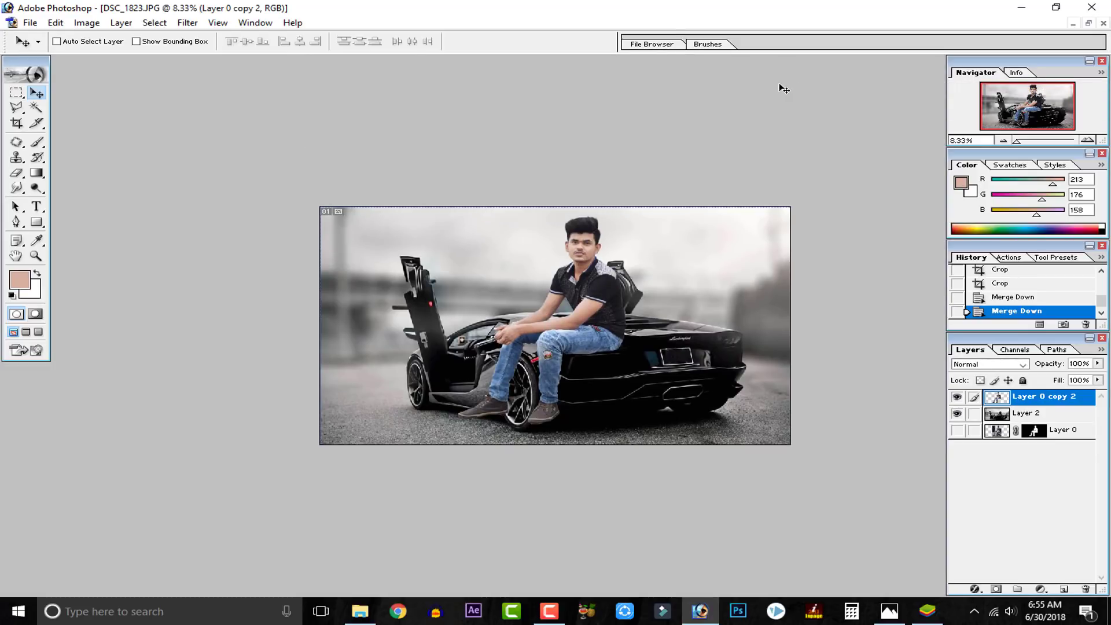
{"action": "key", "text": "ctrl+t"}
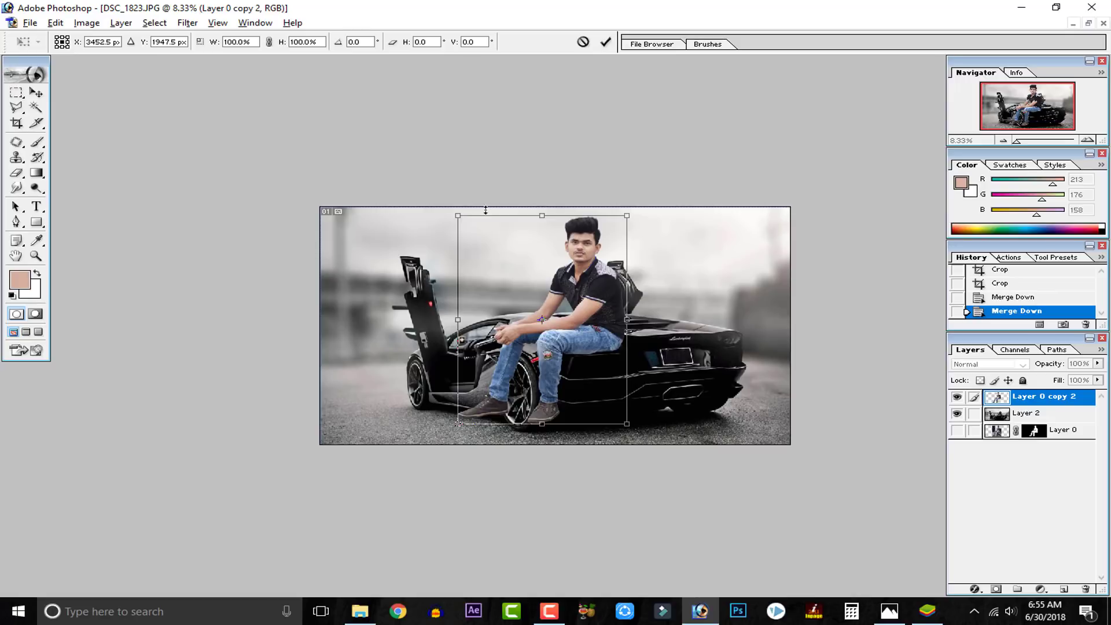
{"action": "left_click_drag", "start_coordinate": [486, 210], "coordinate": [492, 267]}
{"action": "left_click_drag", "start_coordinate": [552, 361], "coordinate": [442, 406]}
{"action": "key", "text": "ctrl+plus"}
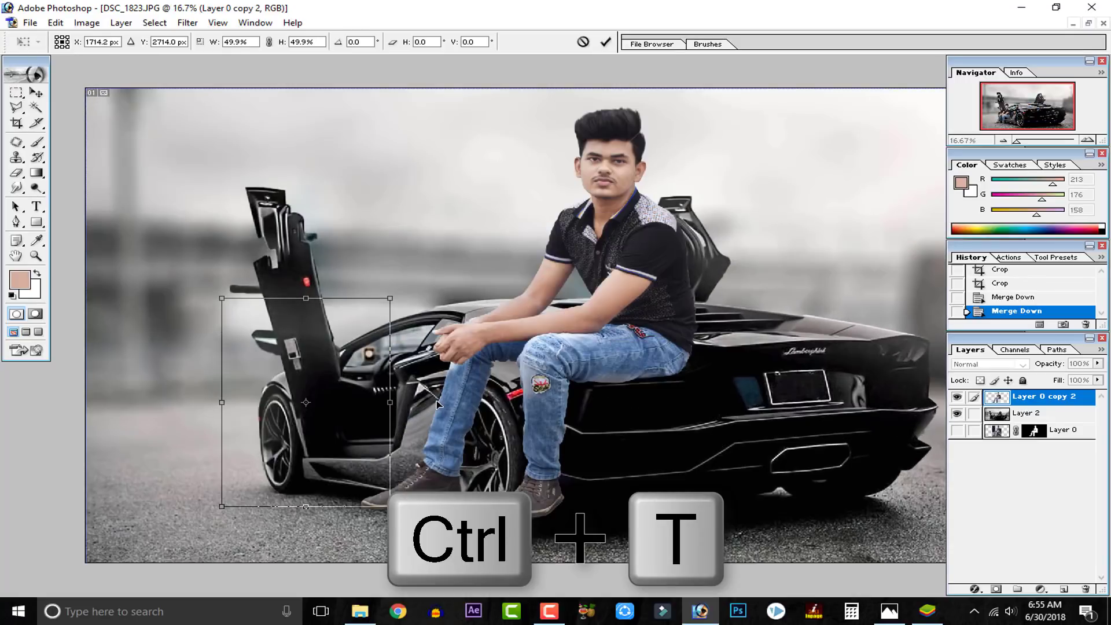
{"action": "key", "text": "ctrl+plus"}
{"action": "left_click_drag", "start_coordinate": [379, 420], "coordinate": [512, 398]}
{"action": "key", "text": "ctrl+minus"}
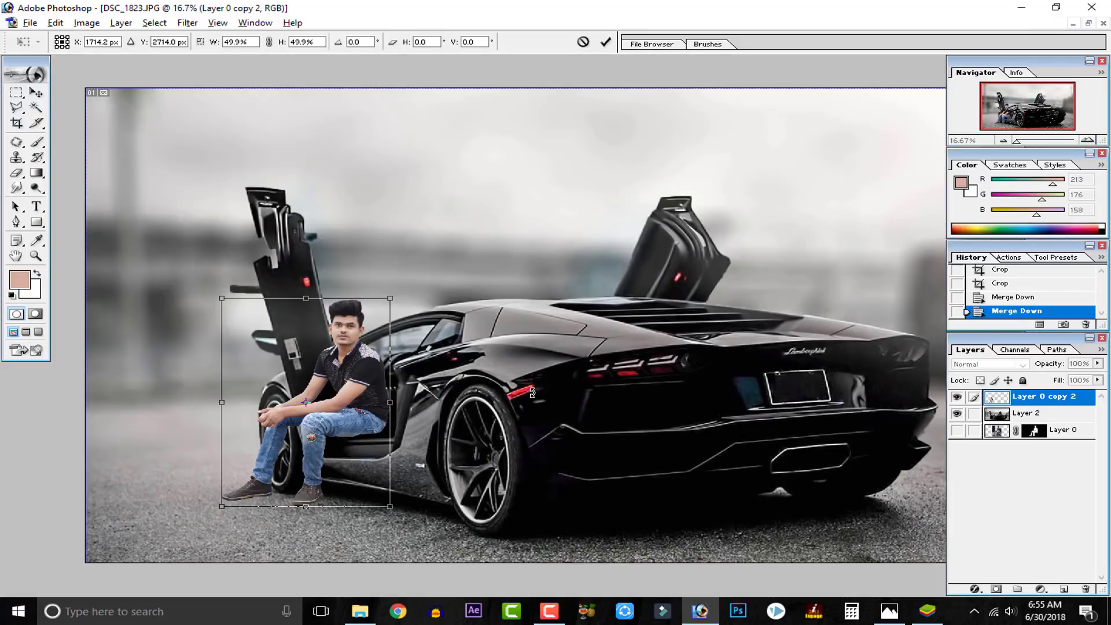
Step: Enlarge the man to about 58%, rotate him about -1.7°, and seat him on the sill of the open car door
{"action": "mouse_move", "coordinate": [390, 296]}
{"action": "left_mouse_down"}
{"action": "mouse_move", "coordinate": [405, 282]}
{"action": "mouse_move", "coordinate": [356, 285]}
{"action": "mouse_move", "coordinate": [370, 288]}
{"action": "left_mouse_up"}
{"action": "key", "text": "ctrl+z"}
{"action": "left_click_drag", "start_coordinate": [394, 294], "coordinate": [408, 276]}
{"action": "left_click_drag", "start_coordinate": [385, 380], "coordinate": [384, 376]}
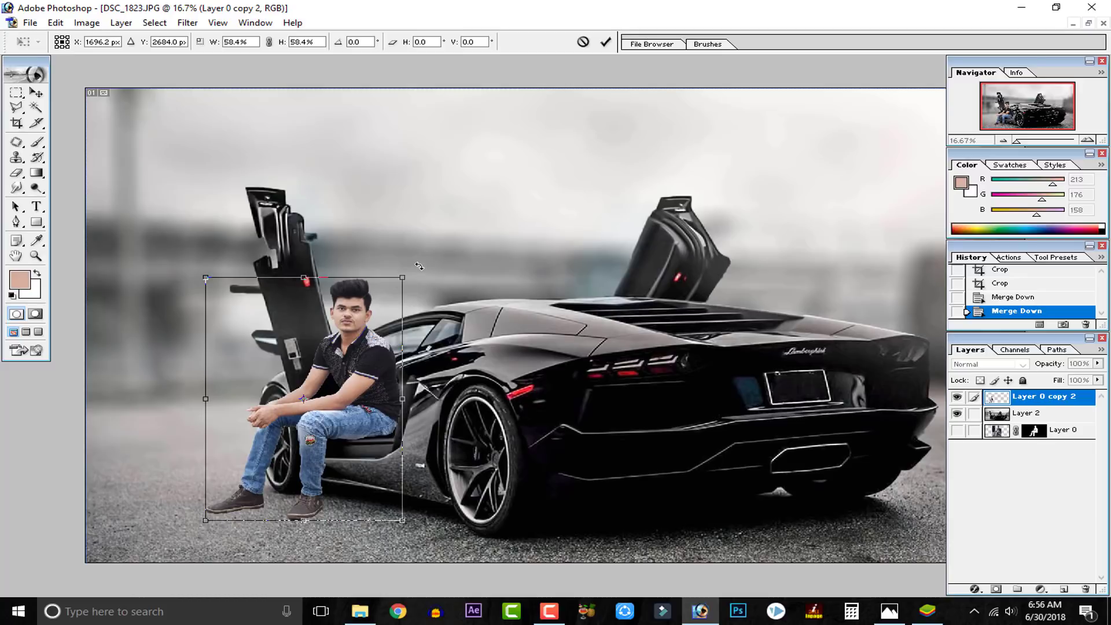
{"action": "left_click_drag", "start_coordinate": [418, 266], "coordinate": [417, 262]}
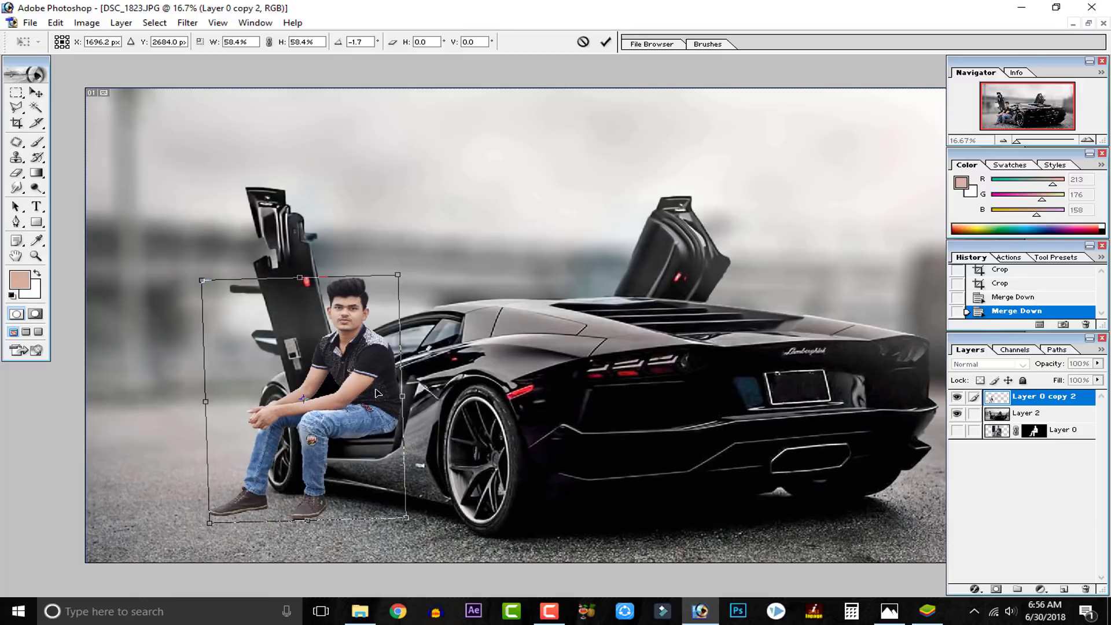
{"action": "left_click_drag", "start_coordinate": [375, 393], "coordinate": [383, 396]}
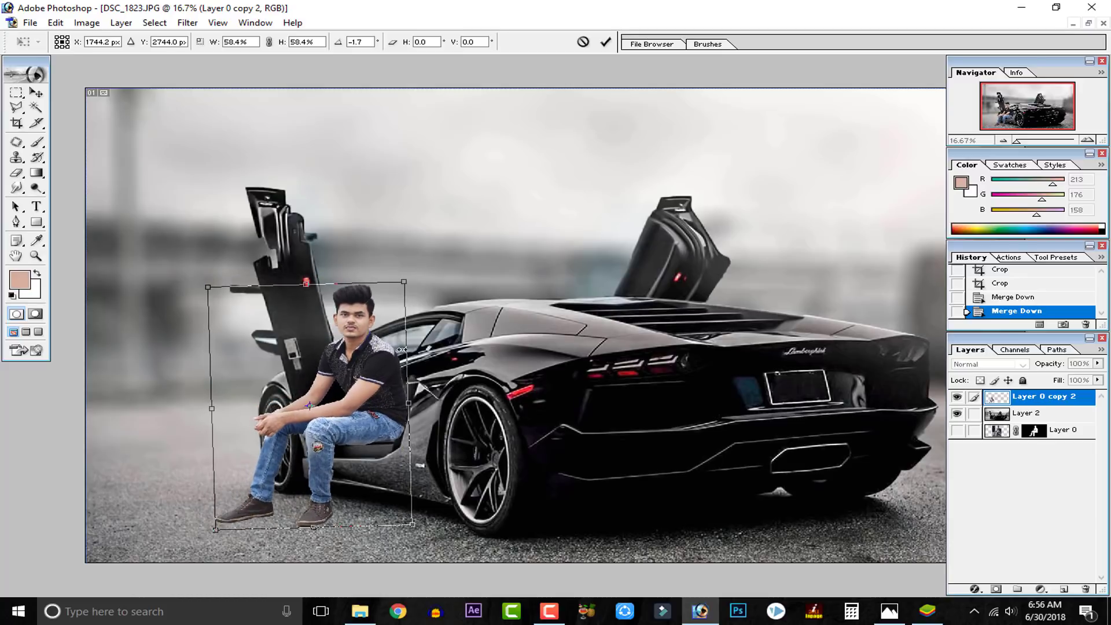
{"action": "left_click", "coordinate": [607, 41]}
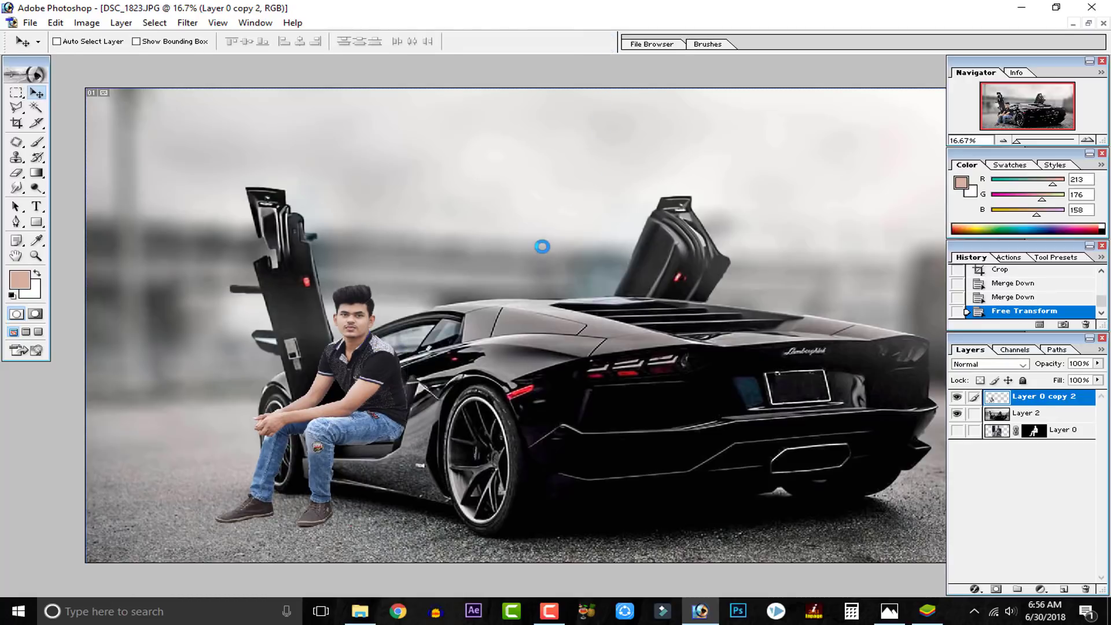
Step: Save the composite to the Desktop as a layered Photoshop file named tu instead of overwriting DSC_1823
{"action": "key", "text": "ctrl+plus"}
{"action": "left_click_drag", "start_coordinate": [288, 379], "coordinate": [645, 200]}
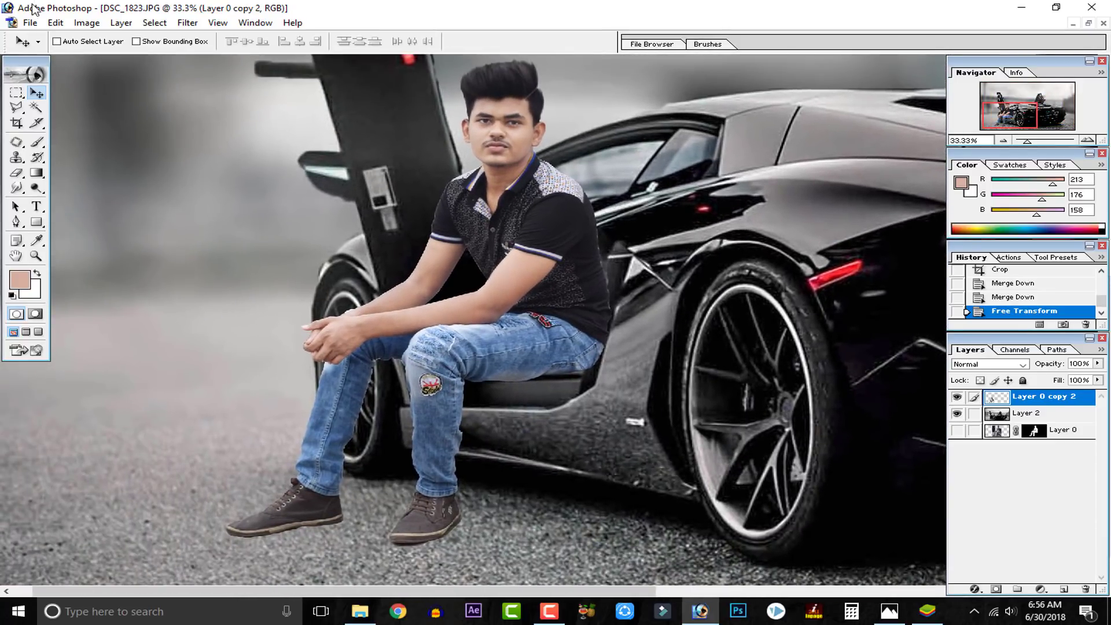
{"action": "left_click", "coordinate": [30, 23]}
{"action": "left_click", "coordinate": [58, 152]}
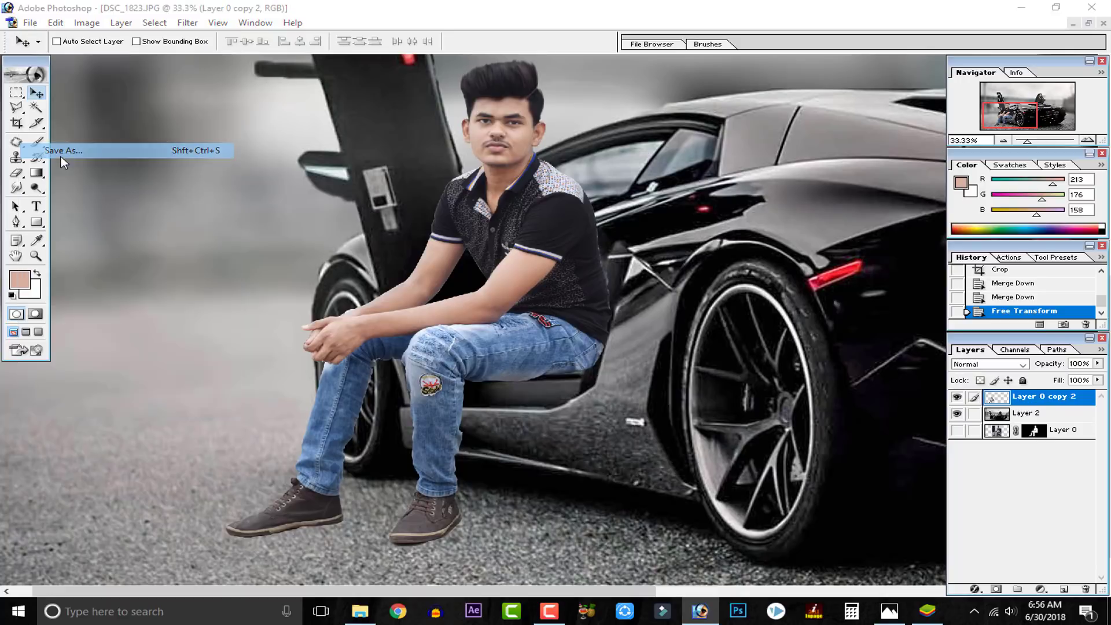
{"action": "left_click", "coordinate": [75, 130]}
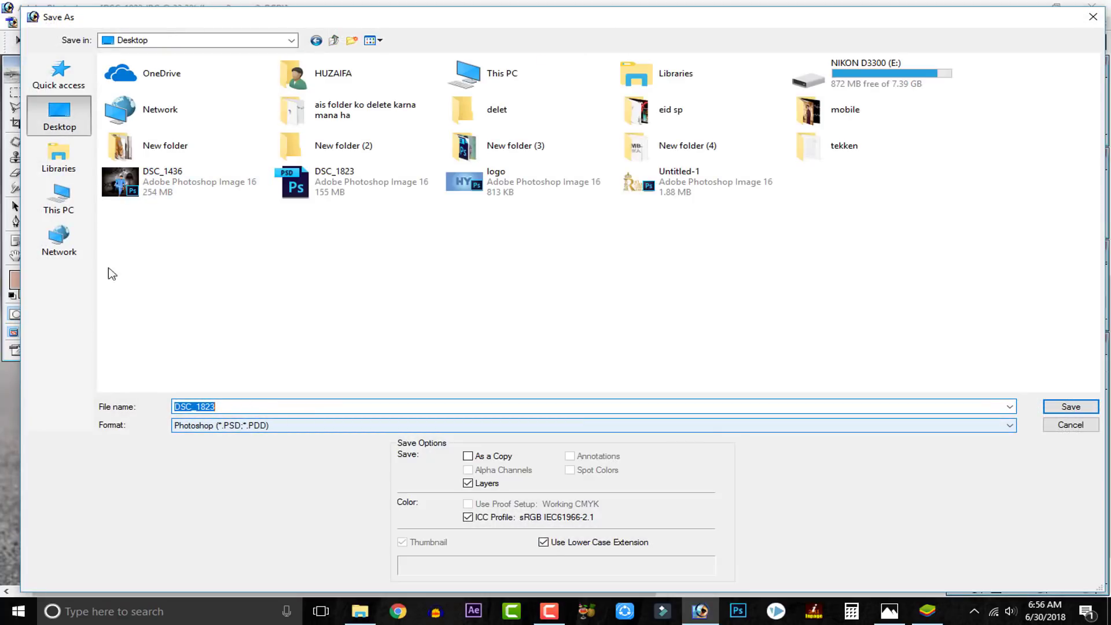
{"action": "left_click", "coordinate": [1069, 406]}
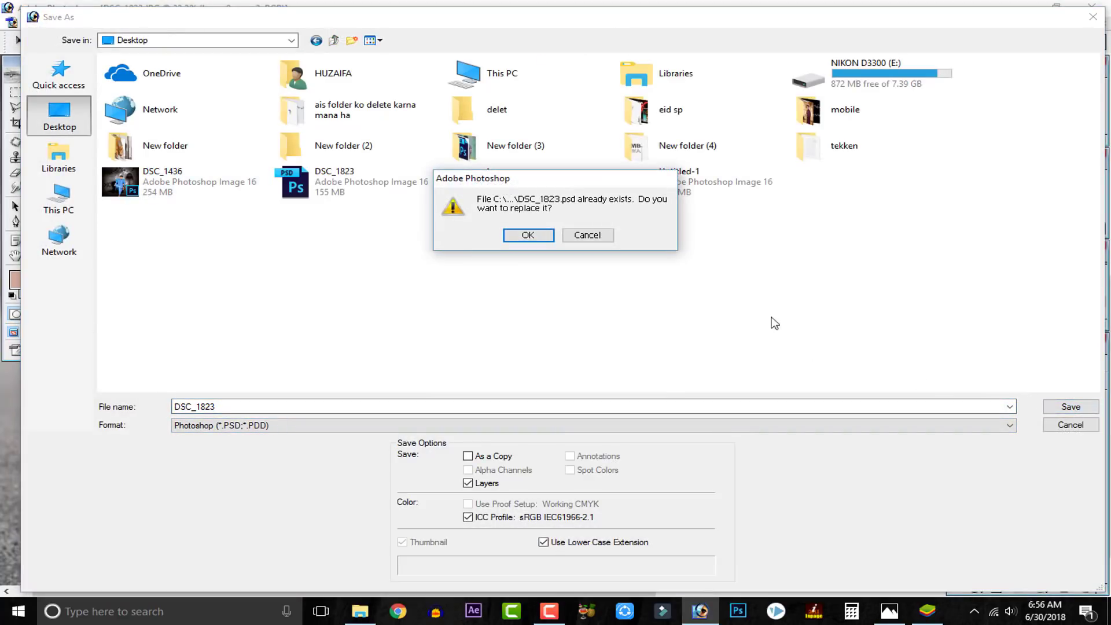
{"action": "left_click", "coordinate": [587, 235]}
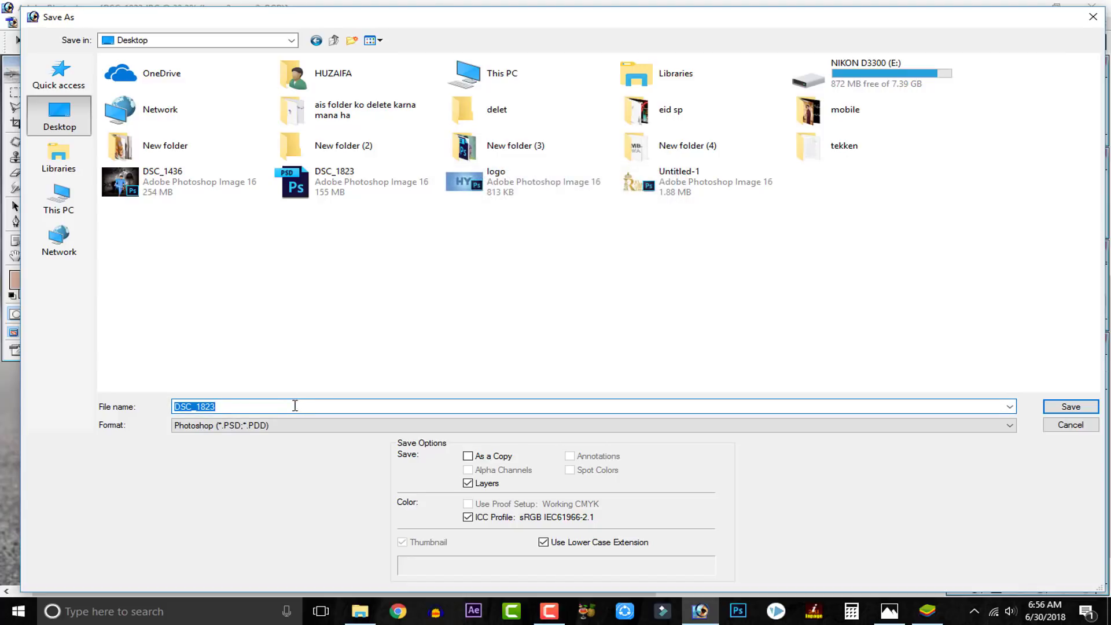
{"action": "type", "text": "tu"}
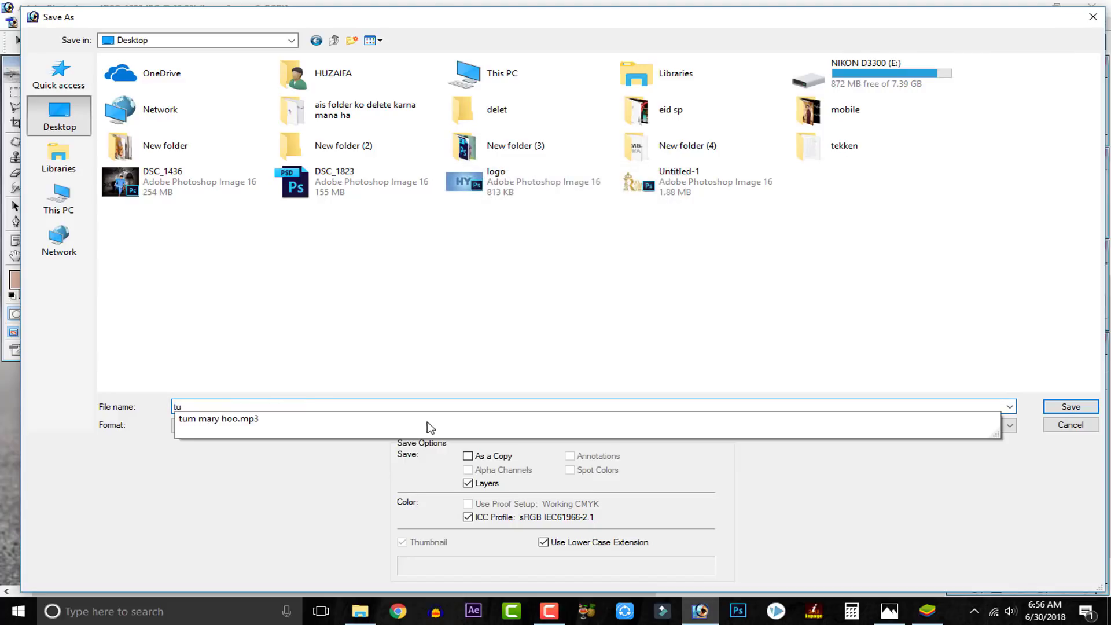
{"action": "left_click", "coordinate": [1070, 424]}
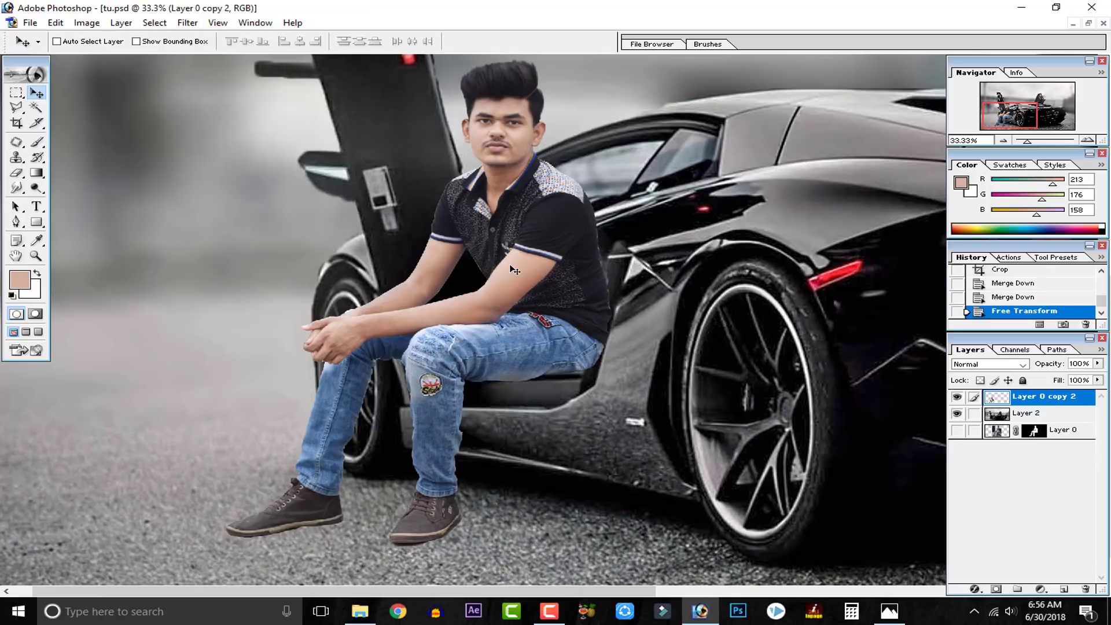
Step: Reduce the opacity of Layer 0 copy 2 to 30% so the car's door pillar shows through the man's back
{"action": "key", "text": "ctrl+plus"}
{"action": "key", "text": "ctrl+plus"}
{"action": "key", "text": "ctrl+plus"}
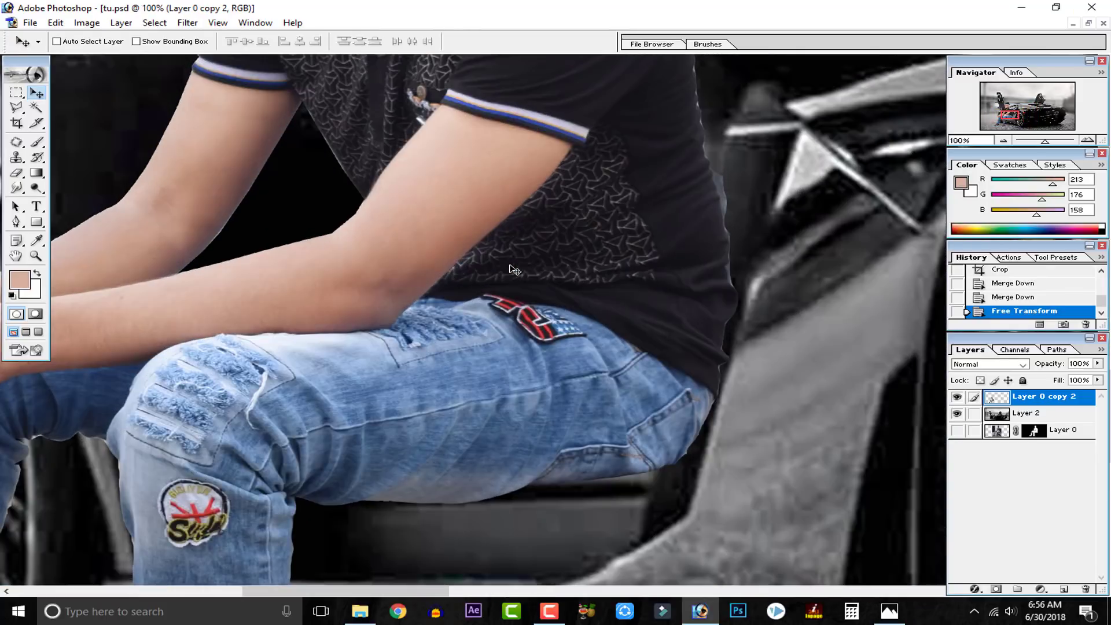
{"action": "left_click_drag", "start_coordinate": [511, 266], "coordinate": [331, 307]}
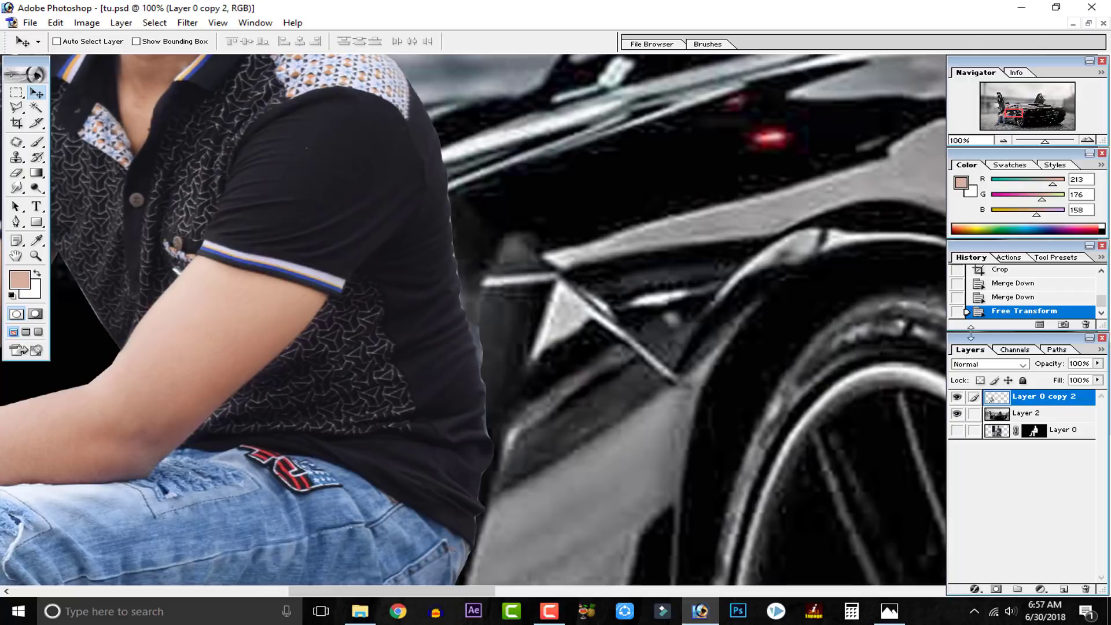
{"action": "left_click_drag", "start_coordinate": [1097, 363], "coordinate": [1077, 384]}
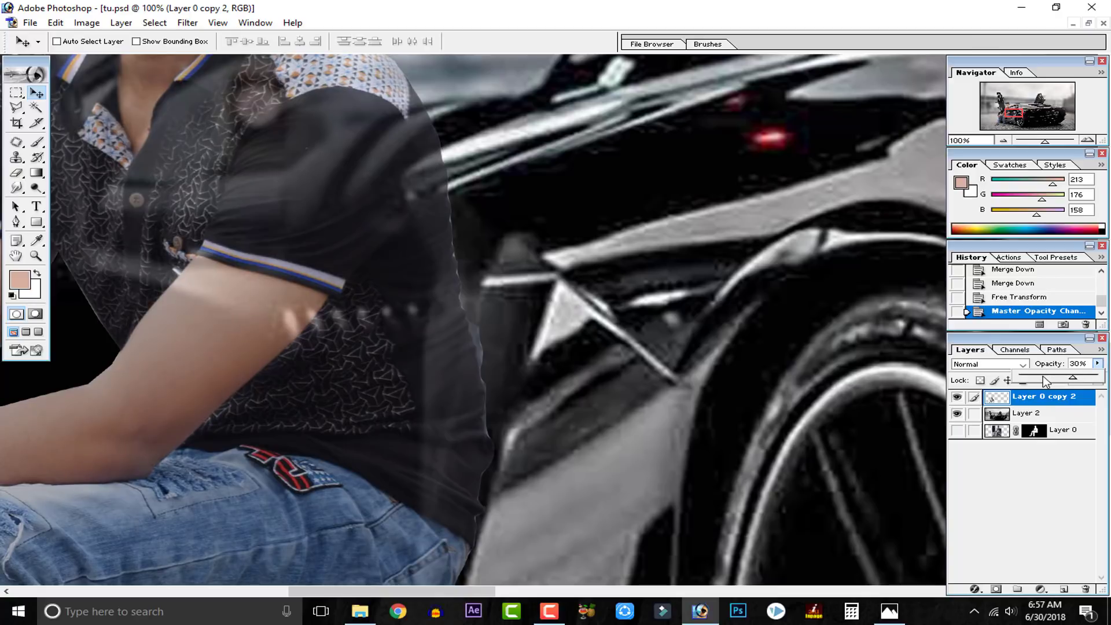
{"action": "left_click_drag", "start_coordinate": [557, 262], "coordinate": [561, 337]}
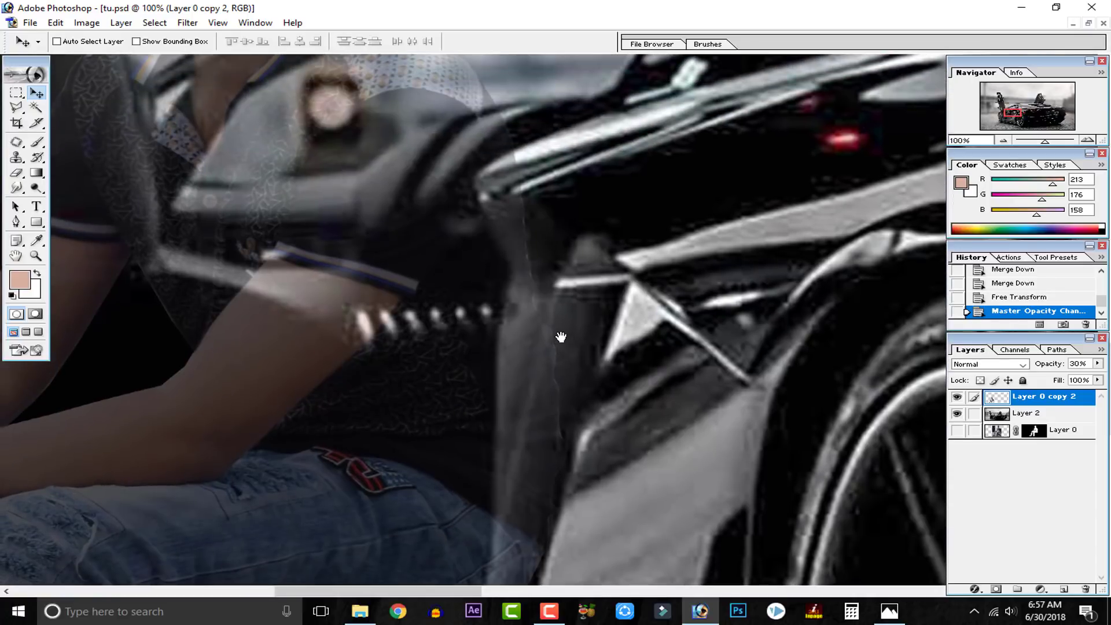
Step: Erase the parts of the man's shirt and jeans that overlap the car's door pillar, using a soft 40 px Eraser
{"action": "left_click", "coordinate": [16, 172]}
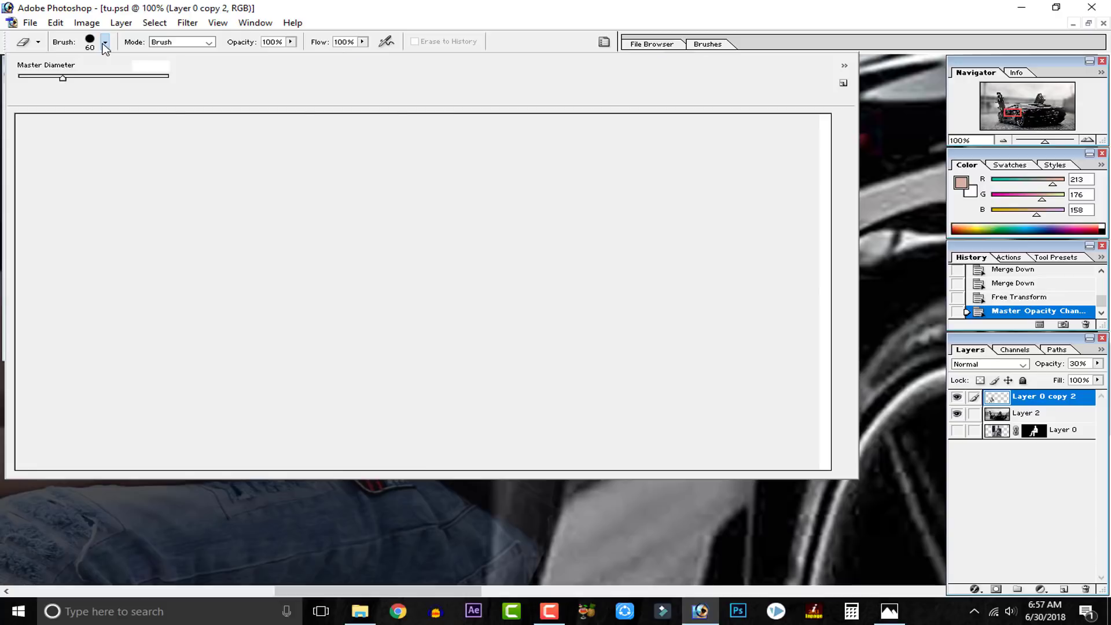
{"action": "left_click", "coordinate": [105, 42]}
{"action": "left_click", "coordinate": [86, 348]}
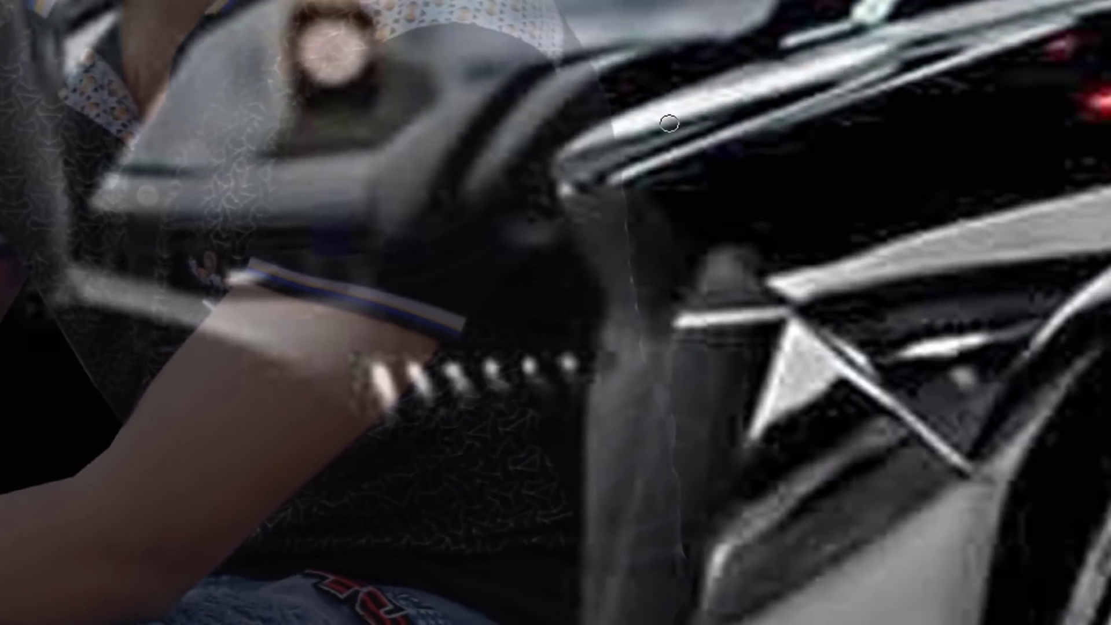
{"action": "key", "text": "bracketright"}
{"action": "key", "text": "bracketright"}
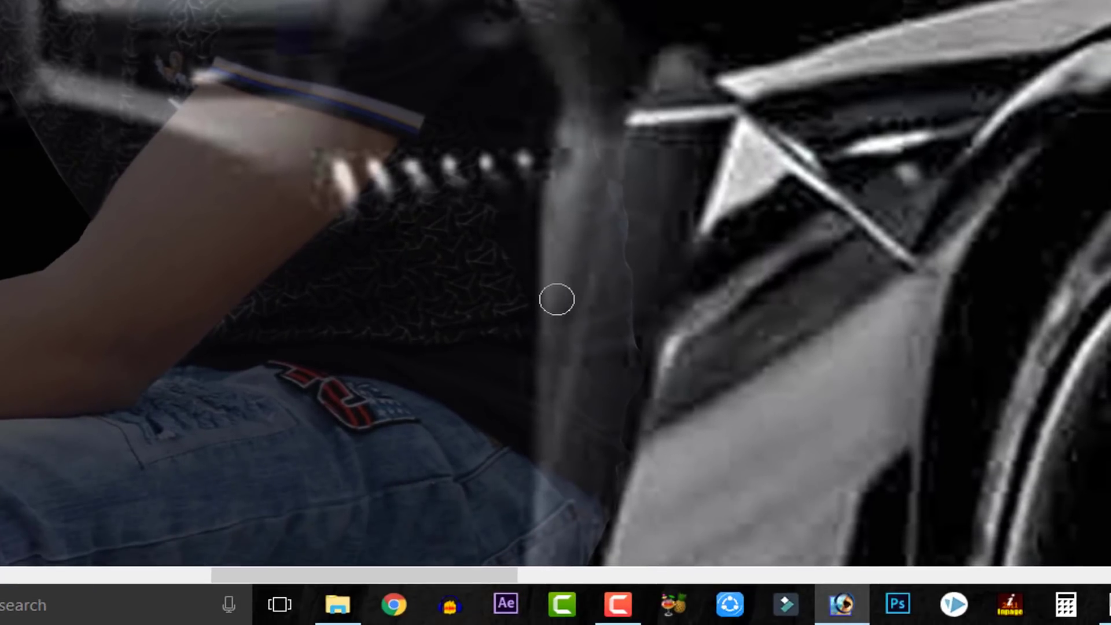
{"action": "left_click_drag", "start_coordinate": [615, 446], "coordinate": [656, 111]}
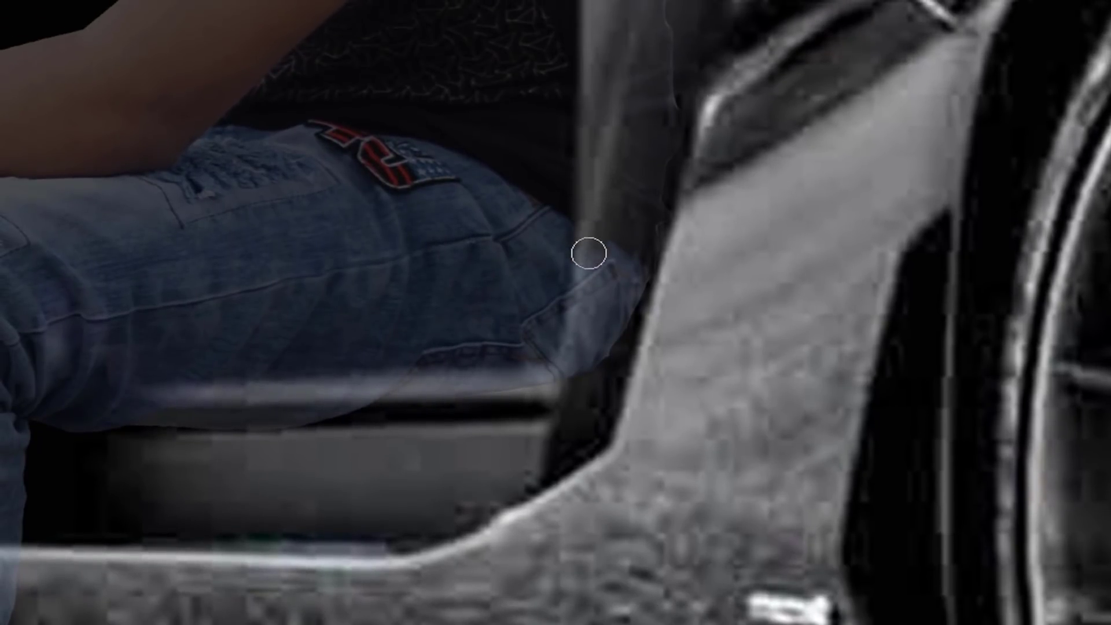
{"action": "mouse_move", "coordinate": [588, 252]}
{"action": "left_mouse_down"}
{"action": "mouse_move", "coordinate": [569, 407]}
{"action": "mouse_move", "coordinate": [596, 411]}
{"action": "left_mouse_up"}
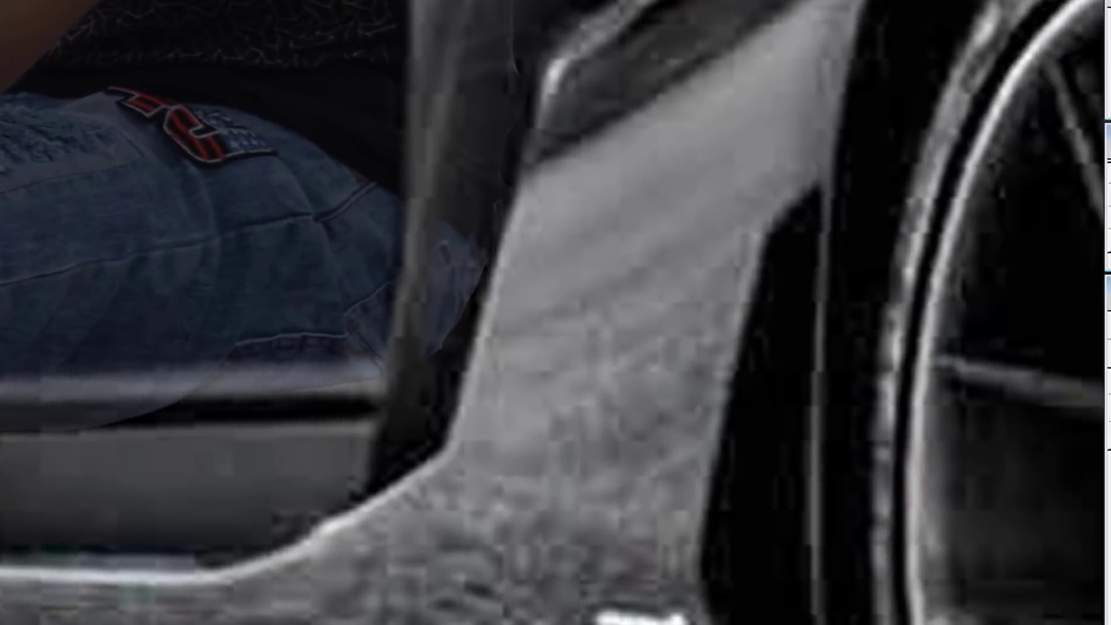
Step: Restore Layer 0 copy 2 to 100% opacity and erase the leftover shirt edge along the door pillar
{"action": "left_click", "coordinate": [1101, 292]}
{"action": "left_click_drag", "start_coordinate": [981, 325], "coordinate": [1083, 324]}
{"action": "left_click_drag", "start_coordinate": [388, 146], "coordinate": [367, 338]}
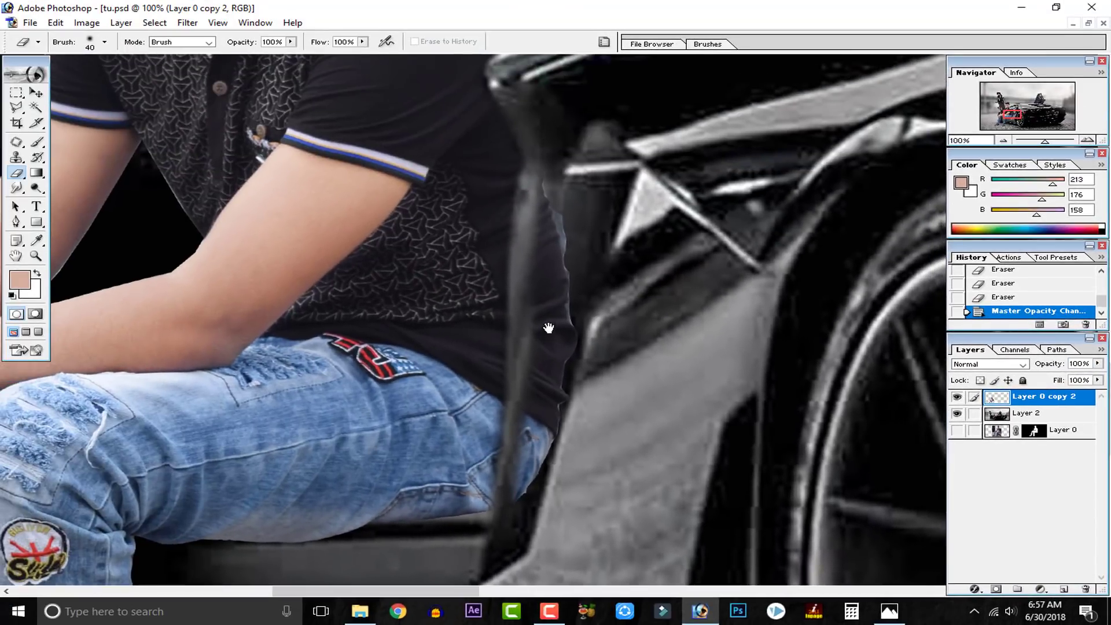
{"action": "mouse_move", "coordinate": [530, 173]}
{"action": "left_mouse_down"}
{"action": "mouse_move", "coordinate": [553, 277]}
{"action": "mouse_move", "coordinate": [542, 281]}
{"action": "mouse_move", "coordinate": [564, 280]}
{"action": "mouse_move", "coordinate": [543, 347]}
{"action": "left_mouse_up"}
{"action": "mouse_move", "coordinate": [599, 306]}
{"action": "left_mouse_down"}
{"action": "mouse_move", "coordinate": [580, 208]}
{"action": "mouse_move", "coordinate": [592, 268]}
{"action": "mouse_move", "coordinate": [562, 290]}
{"action": "mouse_move", "coordinate": [575, 313]}
{"action": "mouse_move", "coordinate": [581, 279]}
{"action": "mouse_move", "coordinate": [546, 416]}
{"action": "mouse_move", "coordinate": [603, 268]}
{"action": "left_mouse_up"}
{"action": "key", "text": "ctrl+minus"}
{"action": "key", "text": "ctrl+minus"}
{"action": "key", "text": "ctrl+minus"}
{"action": "key", "text": "ctrl+minus"}
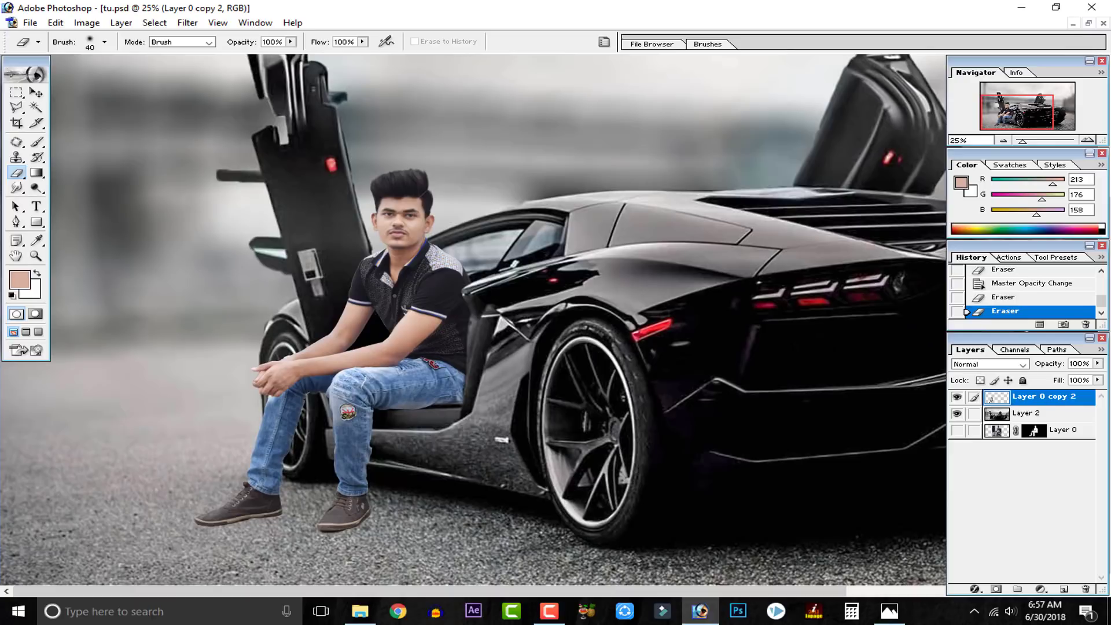
Step: Add a new layer above the man and set the foreground color to black (000000)
{"action": "key", "text": "ctrl+plus"}
{"action": "key", "text": "ctrl+plus"}
{"action": "key", "text": "ctrl+plus"}
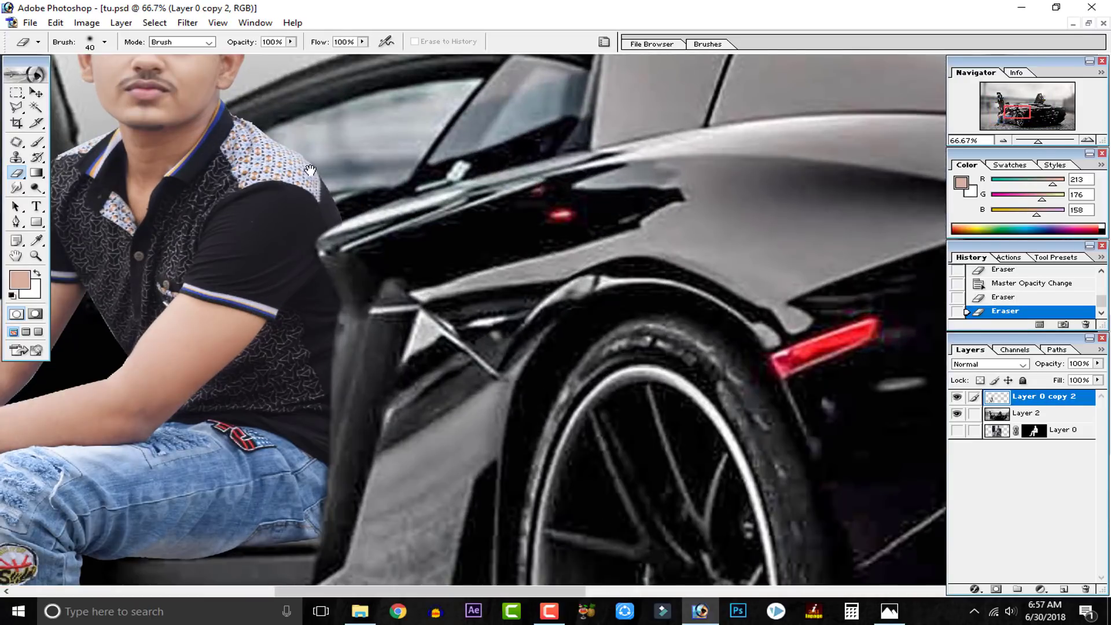
{"action": "left_click_drag", "start_coordinate": [310, 169], "coordinate": [414, 152]}
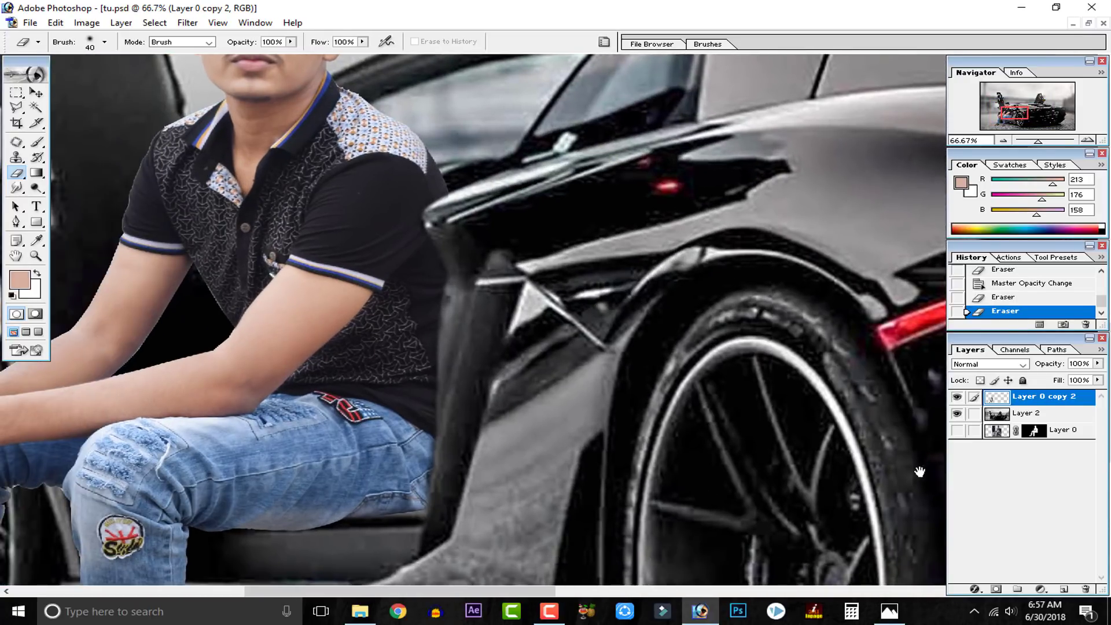
{"action": "left_click", "coordinate": [1066, 590]}
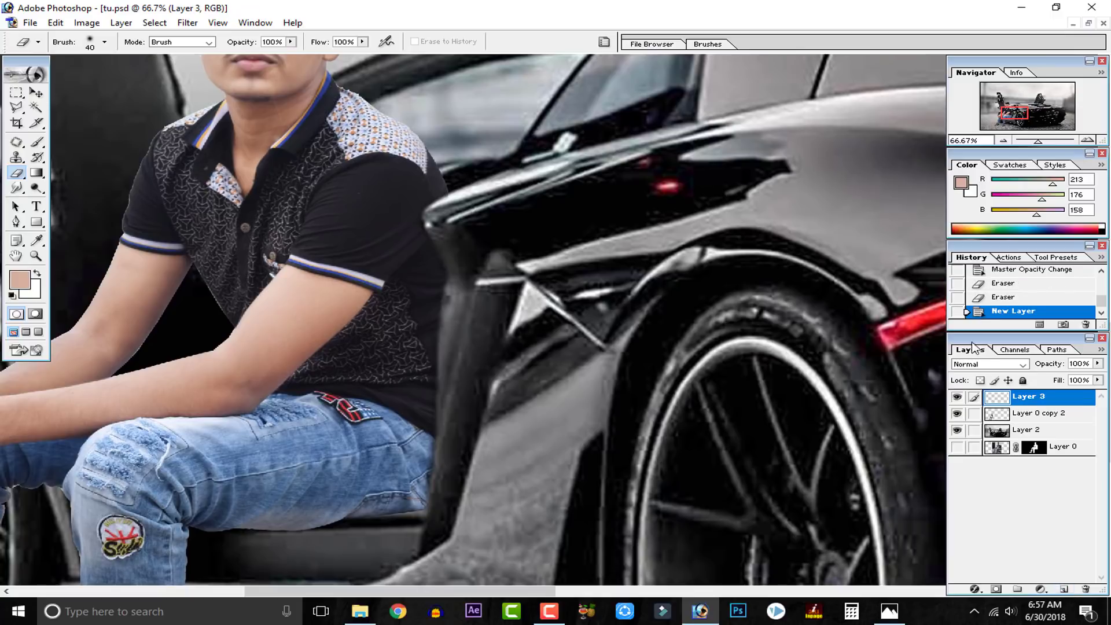
{"action": "left_click", "coordinate": [27, 277]}
{"action": "left_click_drag", "start_coordinate": [394, 376], "coordinate": [290, 418]}
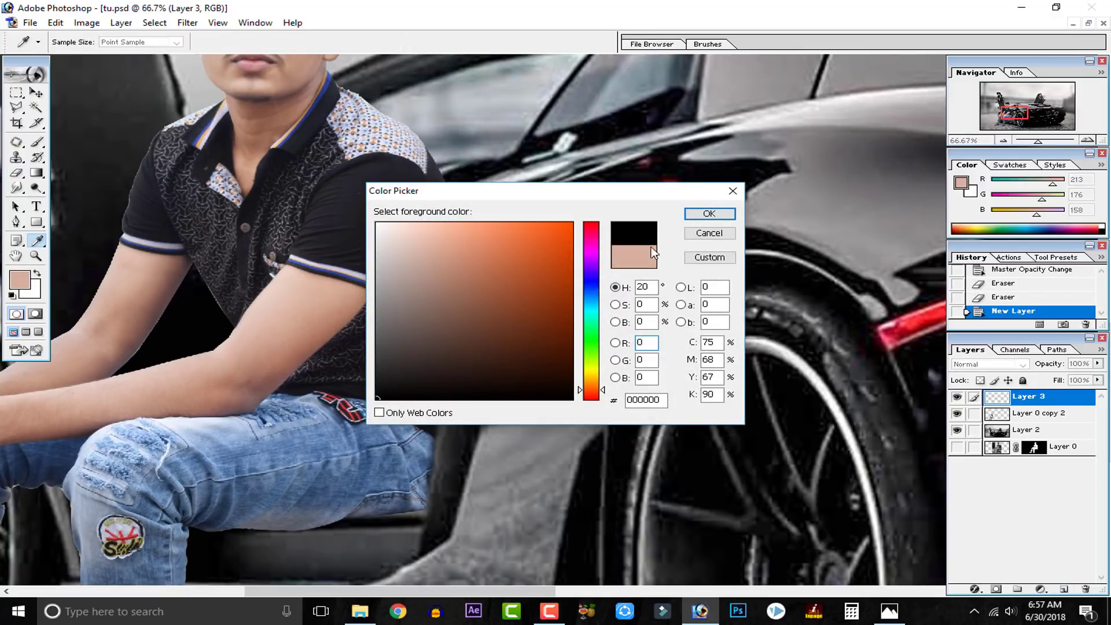
{"action": "left_click", "coordinate": [707, 218]}
Step: Paint a black shadow down the man's back beside the door pillar on Layer 3 with a soft 100 px Brush
{"action": "left_click", "coordinate": [37, 142]}
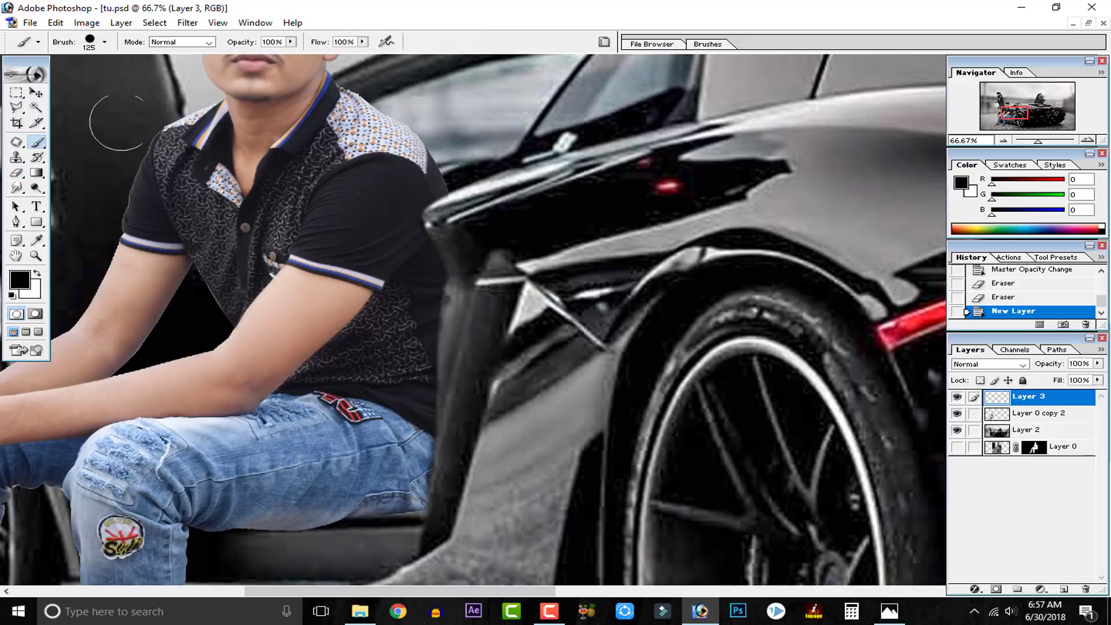
{"action": "left_click", "coordinate": [104, 42]}
{"action": "left_click", "coordinate": [98, 466]}
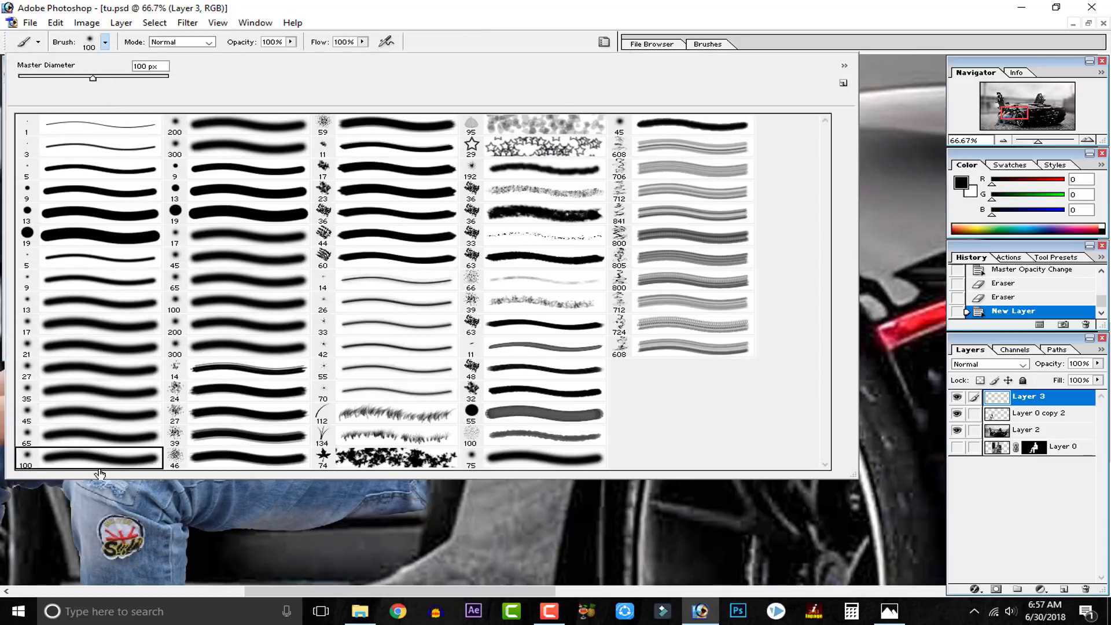
{"action": "left_click", "coordinate": [752, 530]}
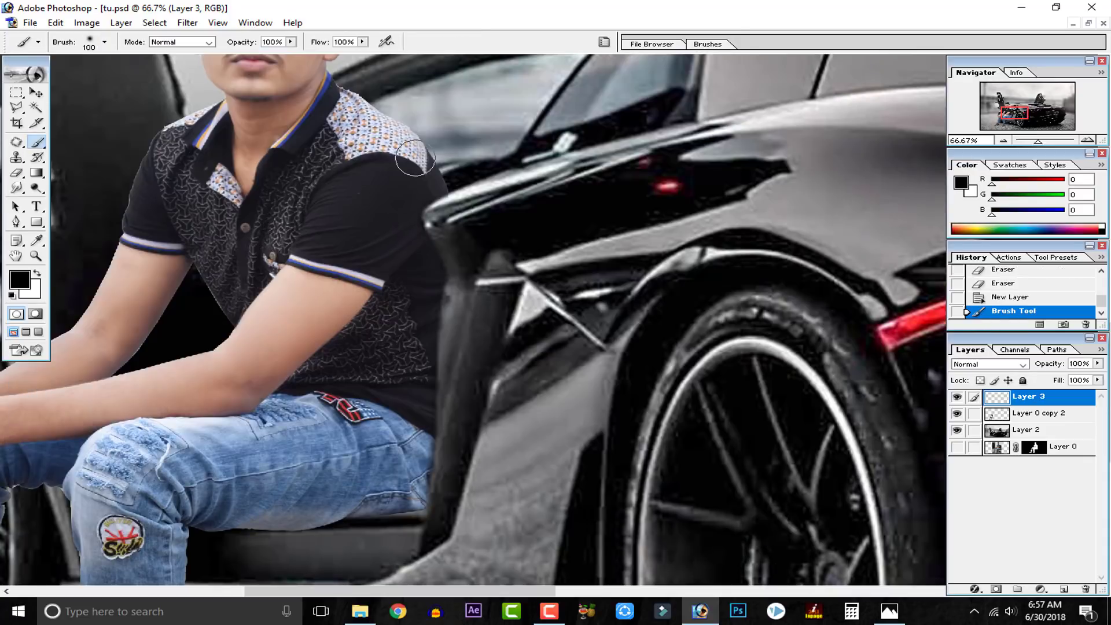
{"action": "mouse_move", "coordinate": [429, 186]}
{"action": "left_mouse_down"}
{"action": "mouse_move", "coordinate": [411, 231]}
{"action": "mouse_move", "coordinate": [429, 278]}
{"action": "mouse_move", "coordinate": [405, 500]}
{"action": "mouse_move", "coordinate": [432, 411]}
{"action": "mouse_move", "coordinate": [437, 376]}
{"action": "mouse_move", "coordinate": [401, 513]}
{"action": "mouse_move", "coordinate": [348, 521]}
{"action": "mouse_move", "coordinate": [468, 440]}
{"action": "left_mouse_up"}
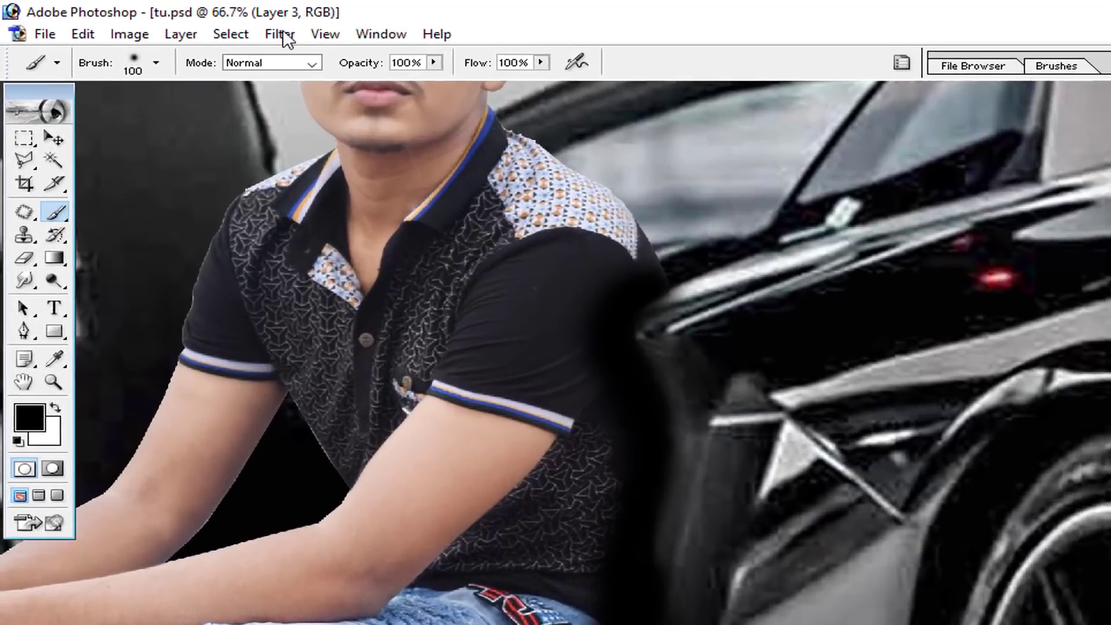
Step: Soften the painted shadow on Layer 3 with a Gaussian Blur of 23.2 pixels radius
{"action": "left_click", "coordinate": [187, 22]}
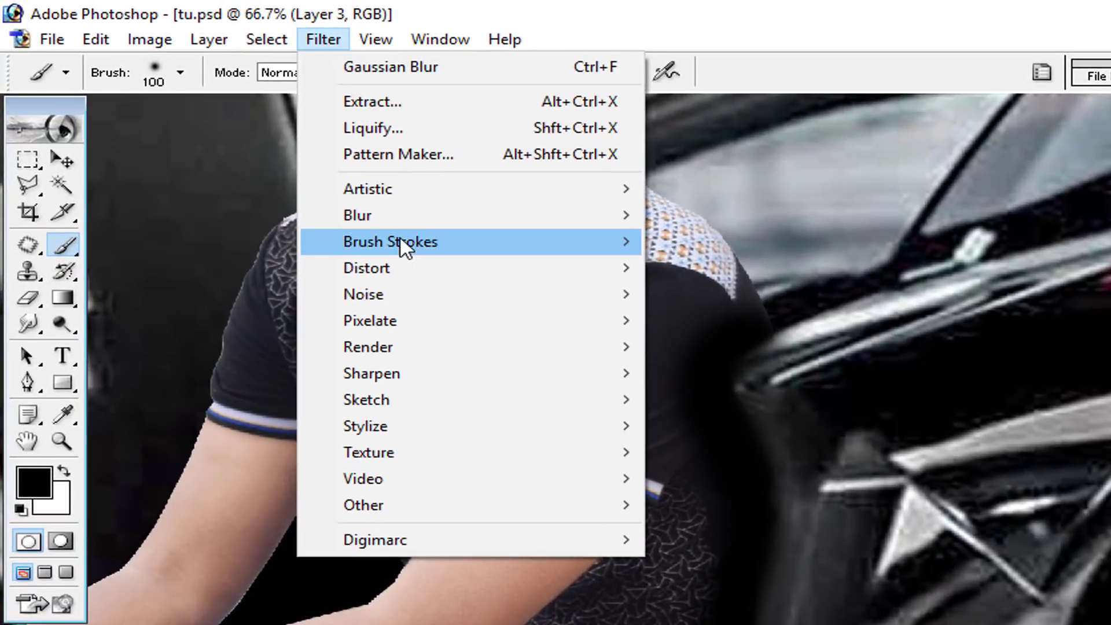
{"action": "mouse_move", "coordinate": [236, 121]}
{"action": "left_click", "coordinate": [720, 267]}
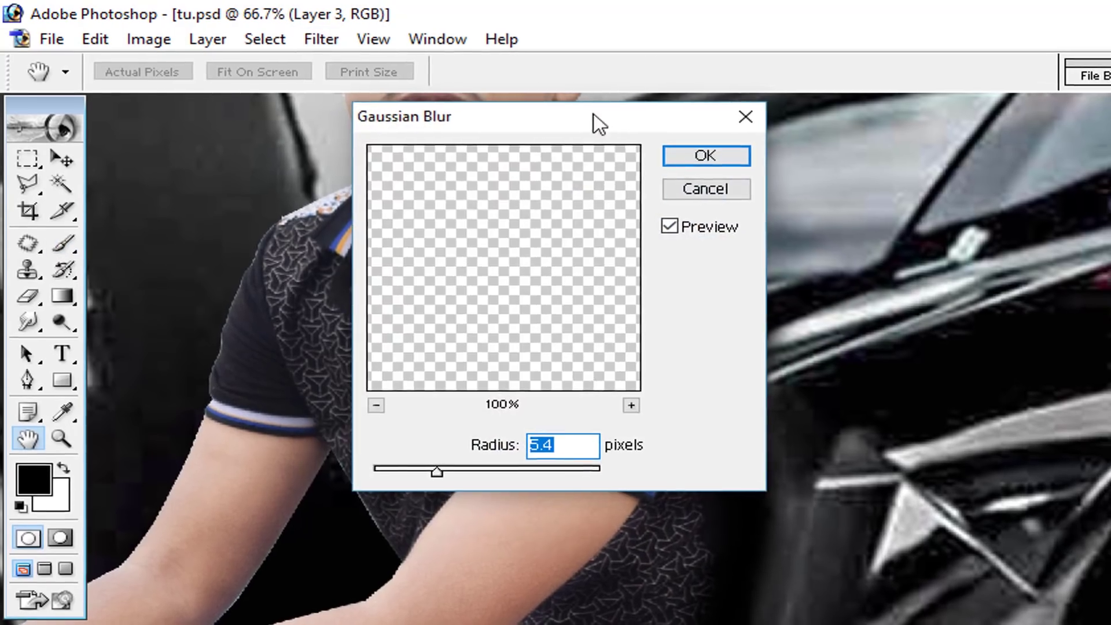
{"action": "left_click_drag", "start_coordinate": [594, 115], "coordinate": [1095, 118]}
{"action": "left_click_drag", "start_coordinate": [916, 461], "coordinate": [960, 462]}
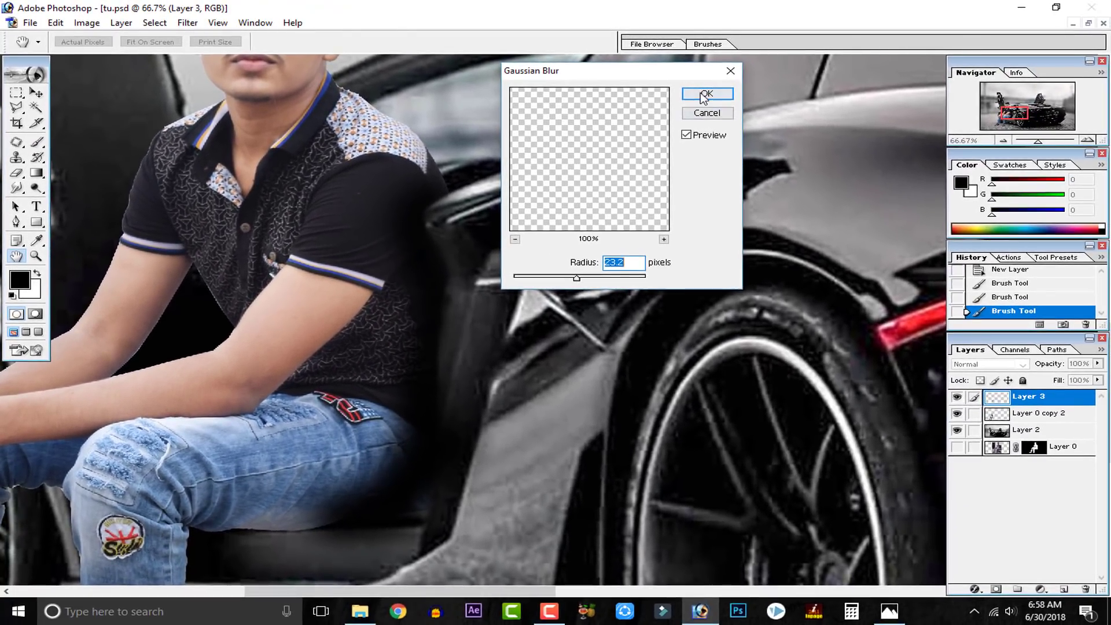
{"action": "left_click", "coordinate": [817, 108]}
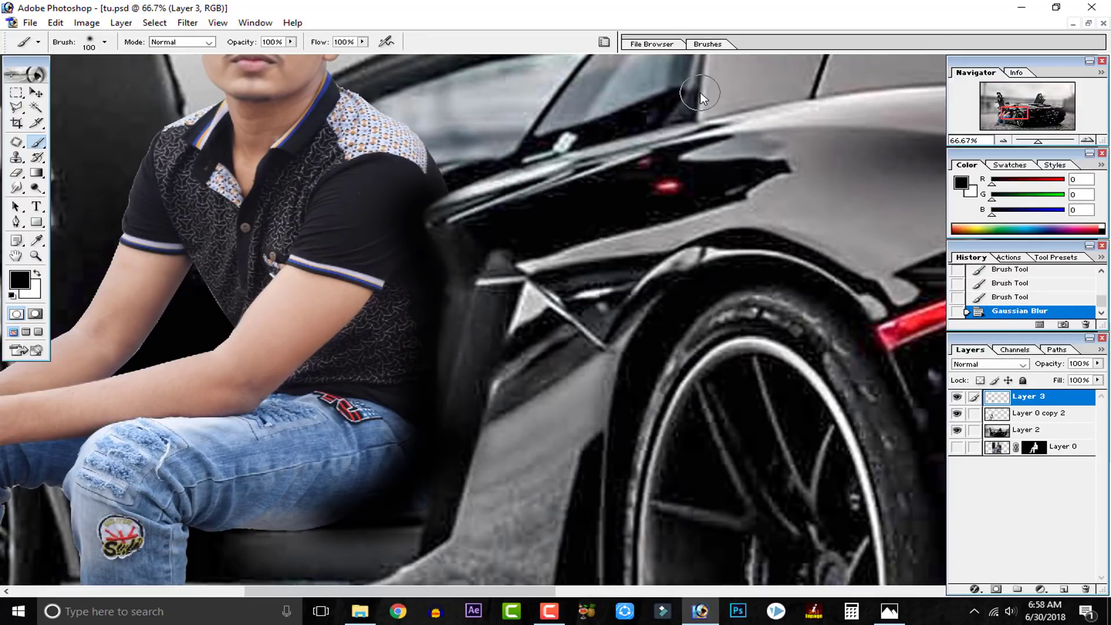
Step: Try the Soft Light blend mode on the shadow layer, check it against the whole picture, and undo it
{"action": "left_click", "coordinate": [1023, 365]}
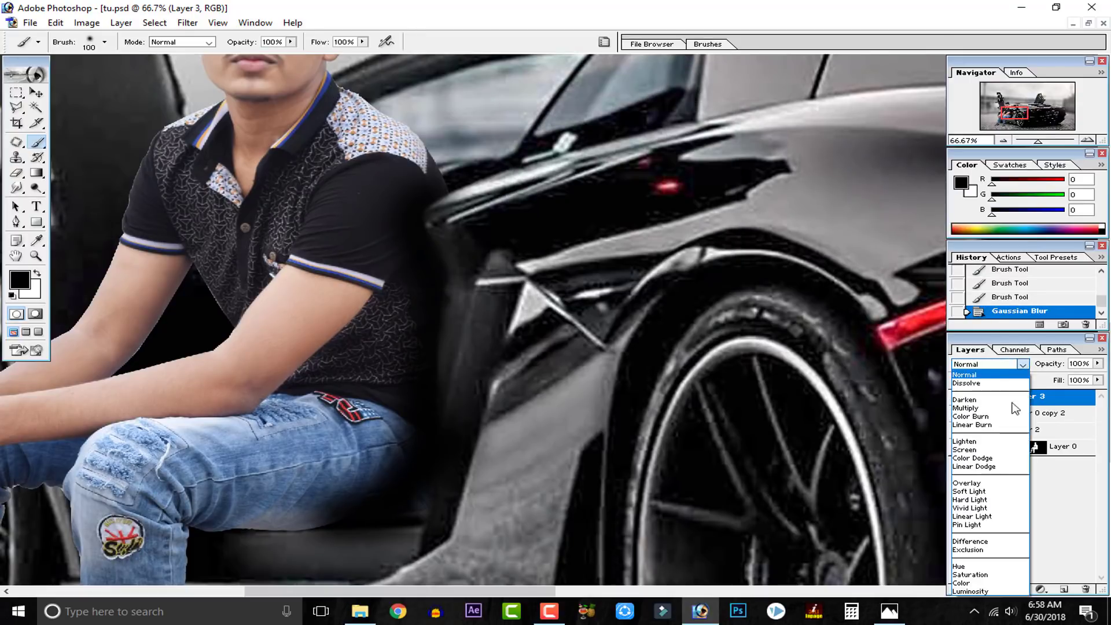
{"action": "left_click", "coordinate": [974, 491]}
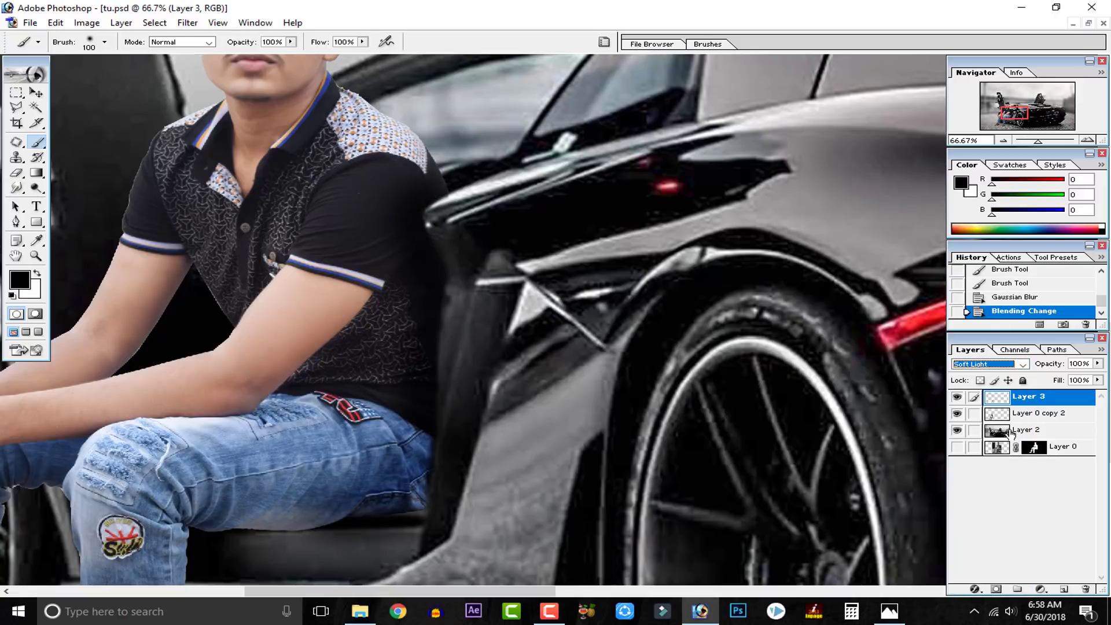
{"action": "key", "text": "ctrl+minus"}
{"action": "key", "text": "ctrl+minus"}
{"action": "key", "text": "ctrl+minus"}
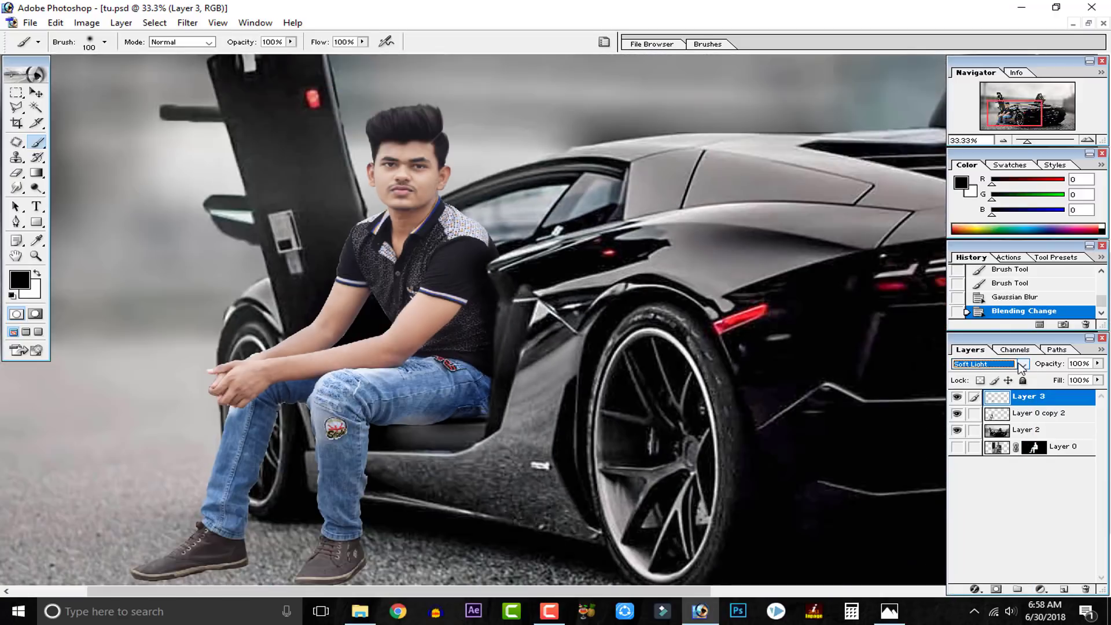
{"action": "key", "text": "ctrl+minus"}
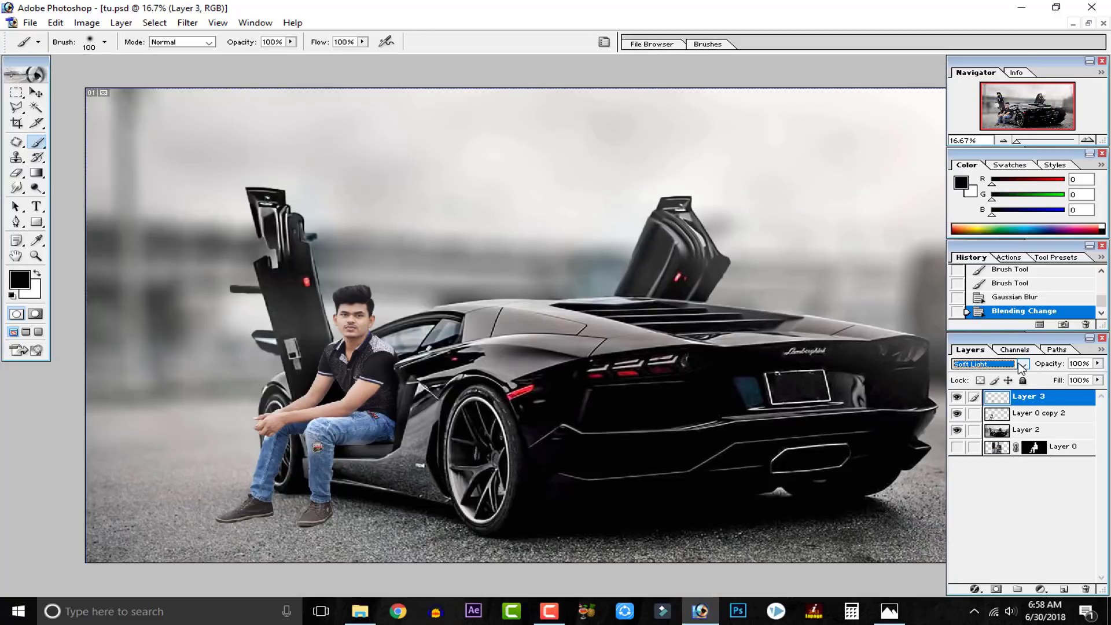
{"action": "key", "text": "ctrl+plus"}
{"action": "key", "text": "ctrl+z"}
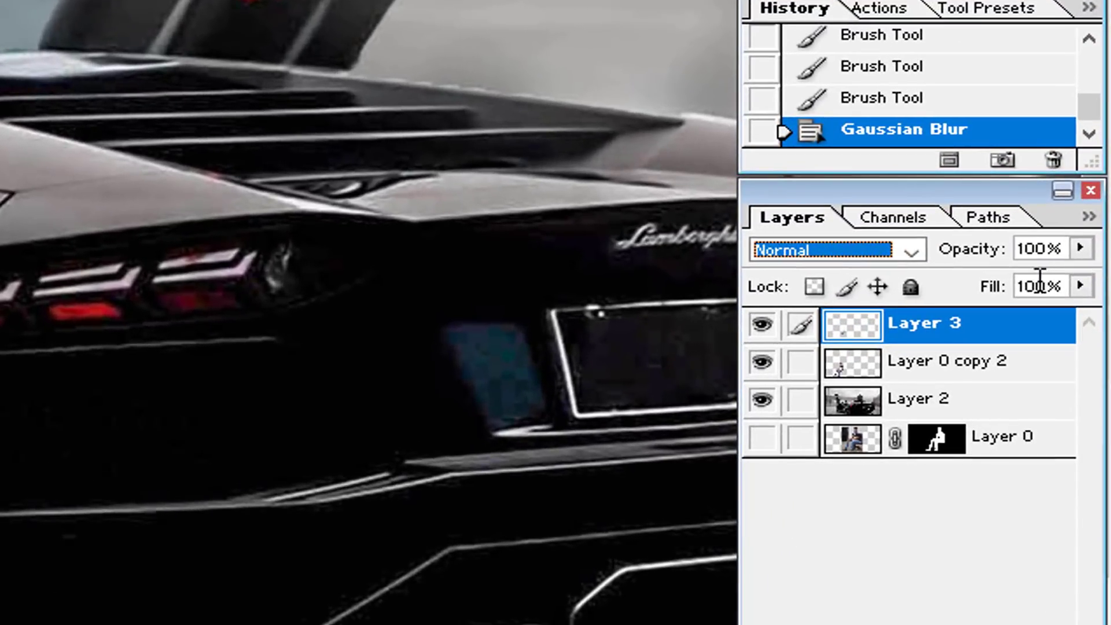
Step: Lower the opacity of the shadow on Layer 3 to 83%
{"action": "left_click", "coordinate": [1080, 248]}
{"action": "left_click_drag", "start_coordinate": [1022, 275], "coordinate": [1050, 276]}
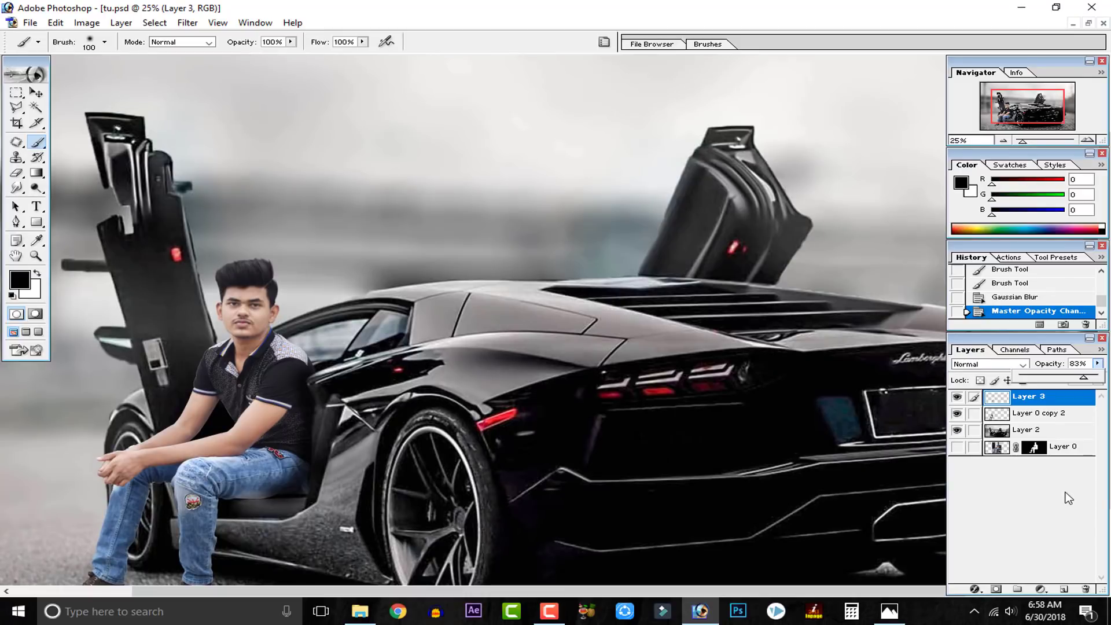
{"action": "key", "text": "Return"}
Step: Erase a bit of the Layer 3 shadow on the car seat below the man's thigh with a 40 px Eraser
{"action": "left_click_drag", "start_coordinate": [215, 329], "coordinate": [388, 198]}
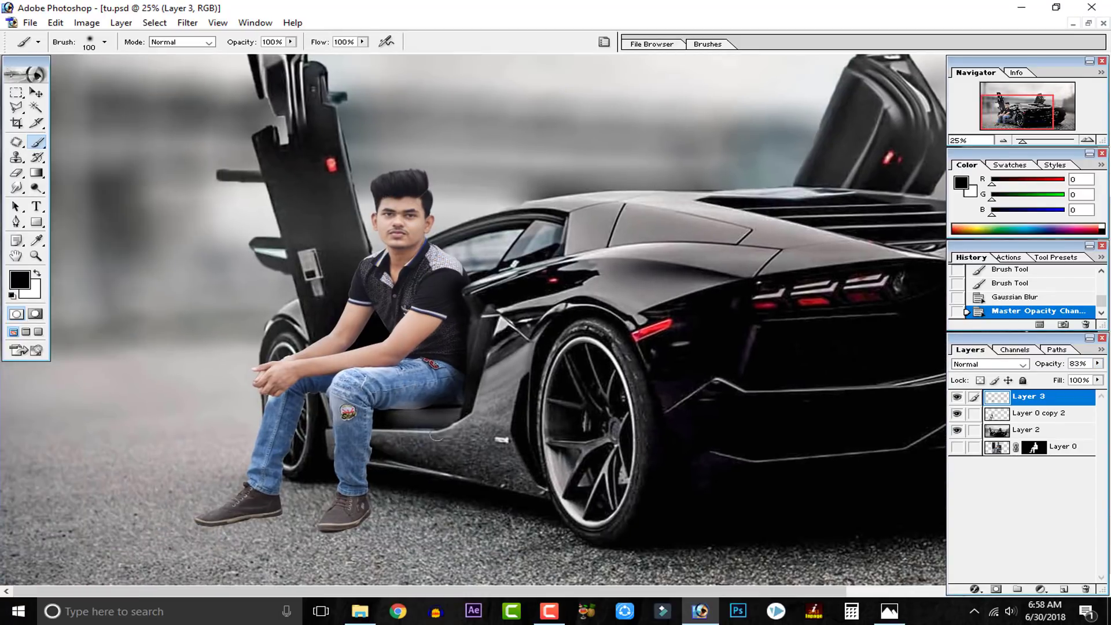
{"action": "left_click", "coordinate": [17, 173]}
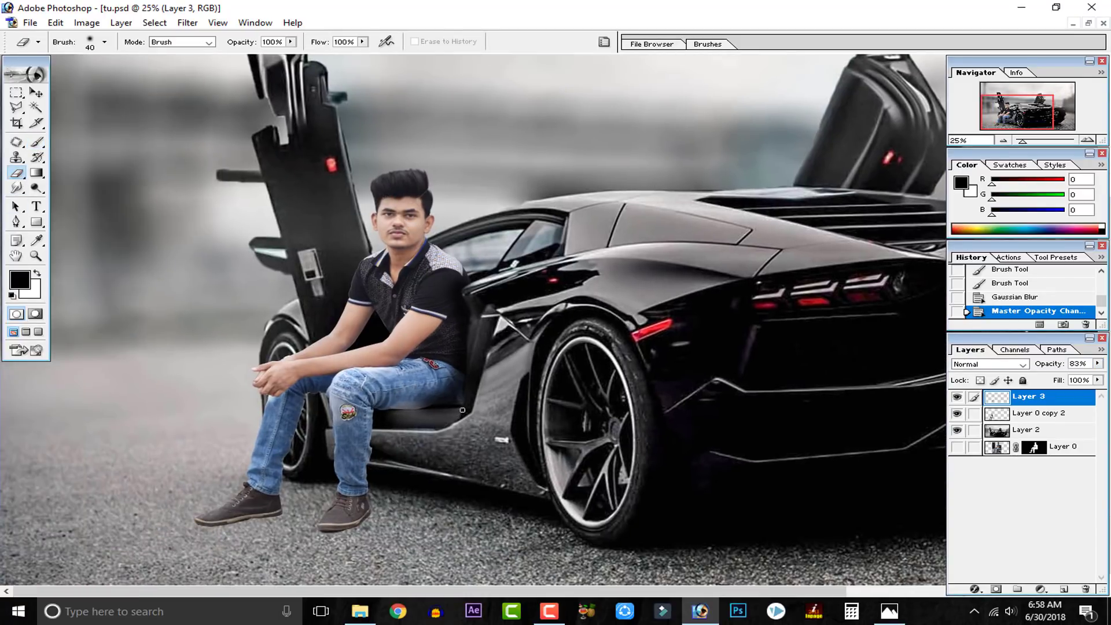
{"action": "left_click", "coordinate": [425, 411]}
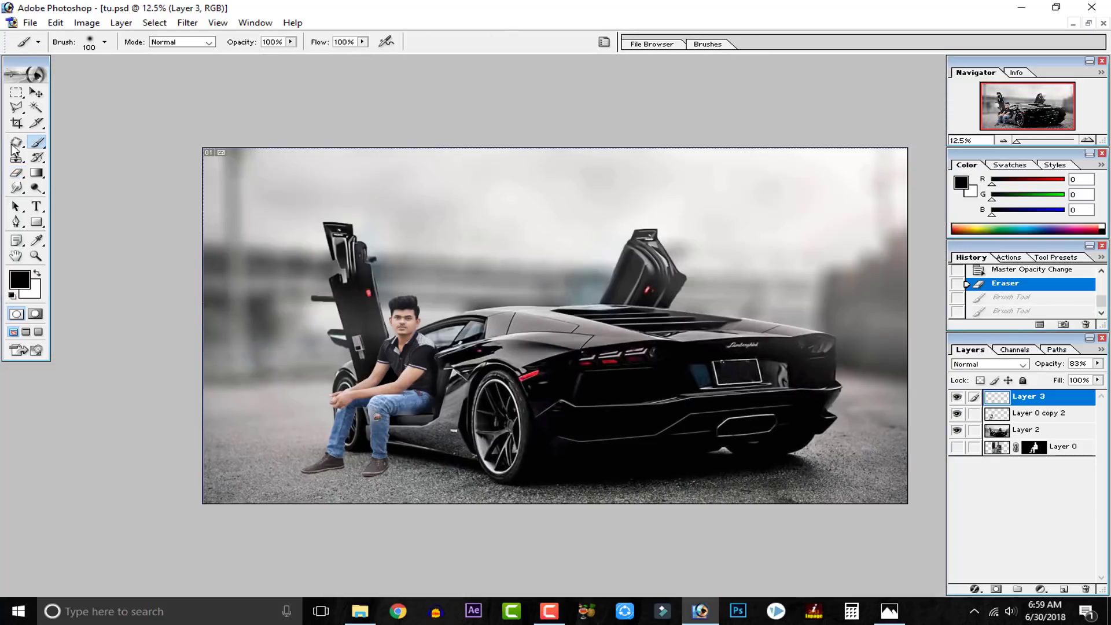
Step: Crop the picture to the seated man and the part of the car from the raised door to just past the rear wheel
{"action": "left_click", "coordinate": [17, 122]}
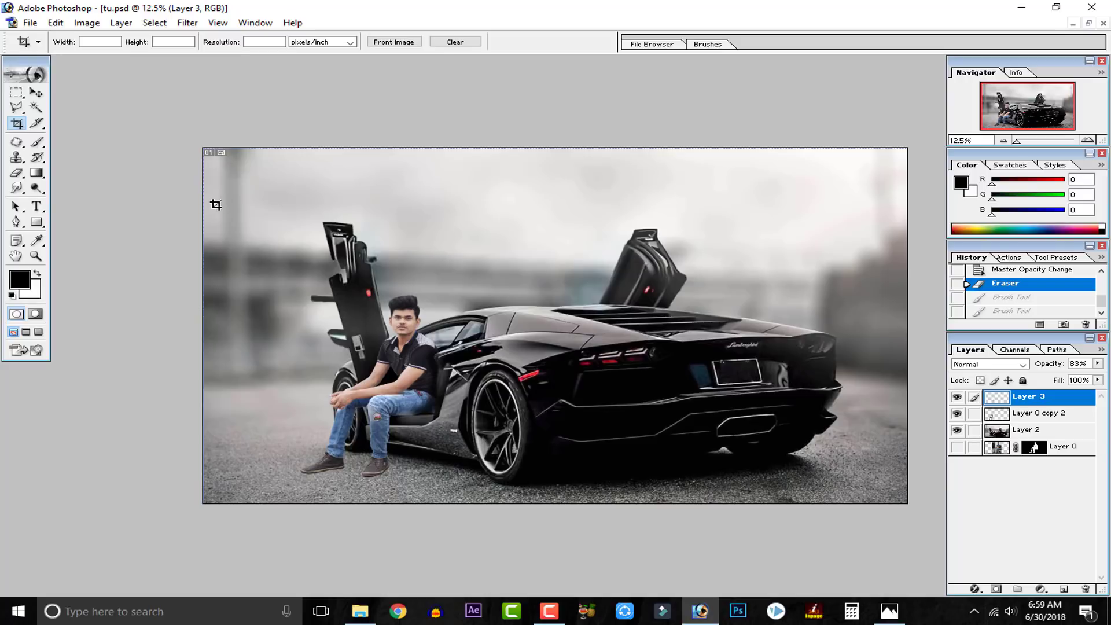
{"action": "left_click_drag", "start_coordinate": [496, 392], "coordinate": [674, 489]}
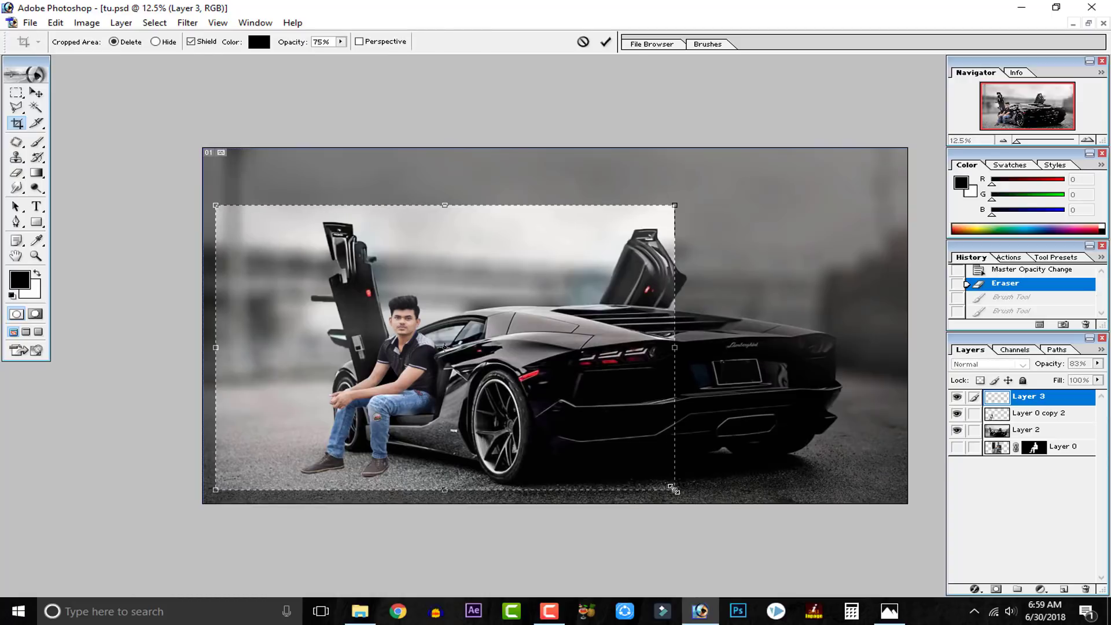
{"action": "left_click", "coordinate": [605, 42]}
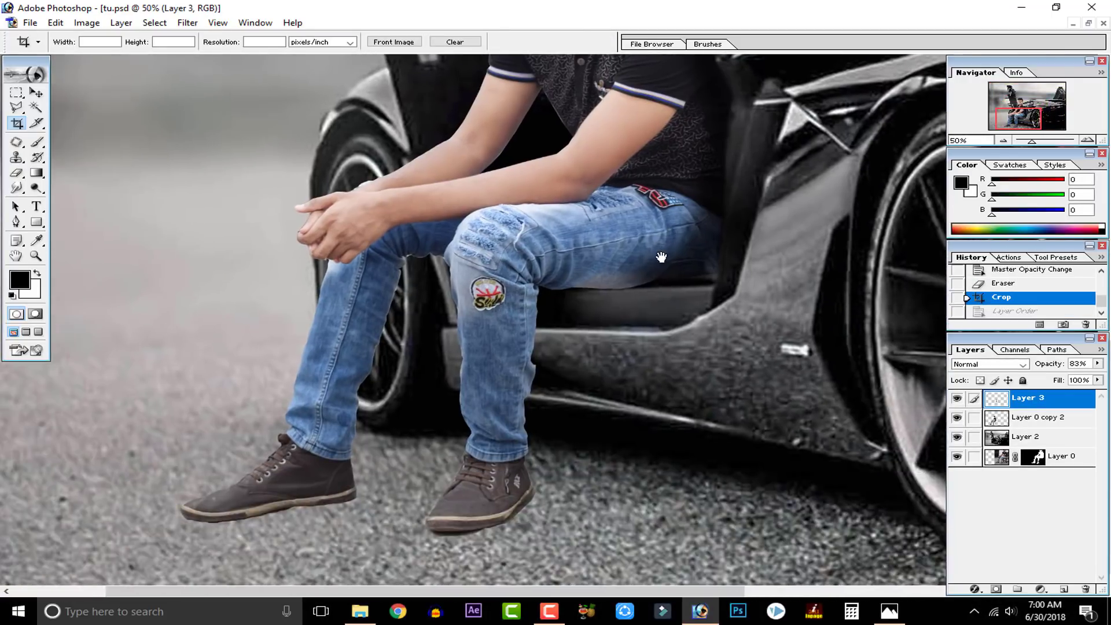
Step: Add a new layer and place it directly below the man's layer, Layer 0 copy 2, for the shoe shadows
{"action": "left_click_drag", "start_coordinate": [664, 258], "coordinate": [675, 227]}
{"action": "key", "text": "ctrl+plus"}
{"action": "left_click_drag", "start_coordinate": [696, 502], "coordinate": [720, 329]}
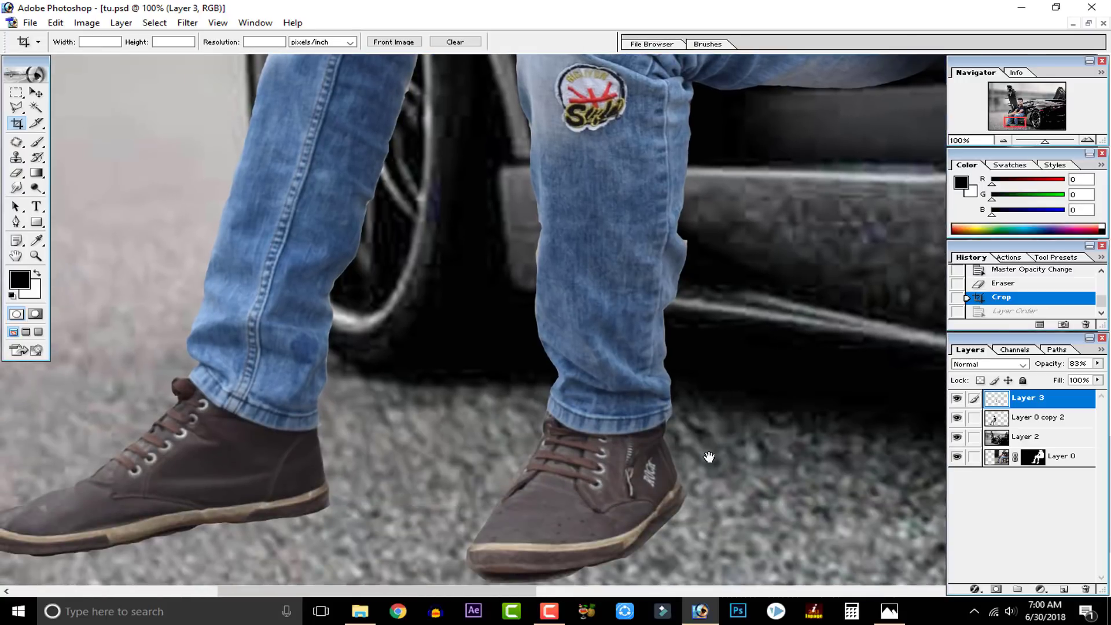
{"action": "left_click_drag", "start_coordinate": [707, 457], "coordinate": [753, 397]}
{"action": "left_click_drag", "start_coordinate": [606, 556], "coordinate": [646, 521]}
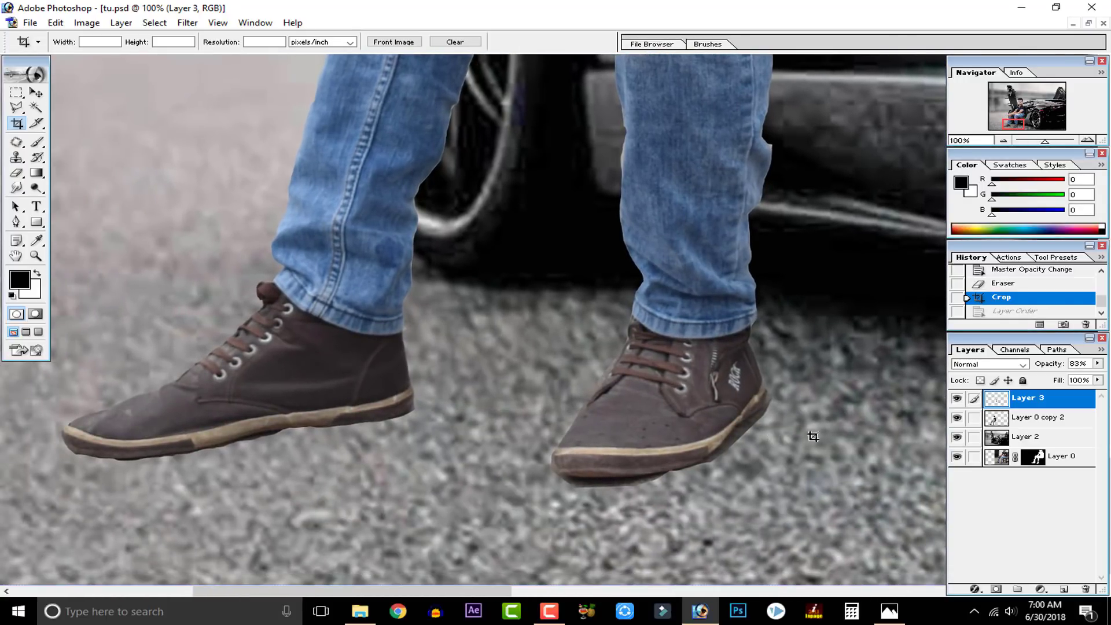
{"action": "left_click", "coordinate": [1061, 588]}
{"action": "left_click_drag", "start_coordinate": [987, 401], "coordinate": [993, 448]}
{"action": "left_click", "coordinate": [956, 418]}
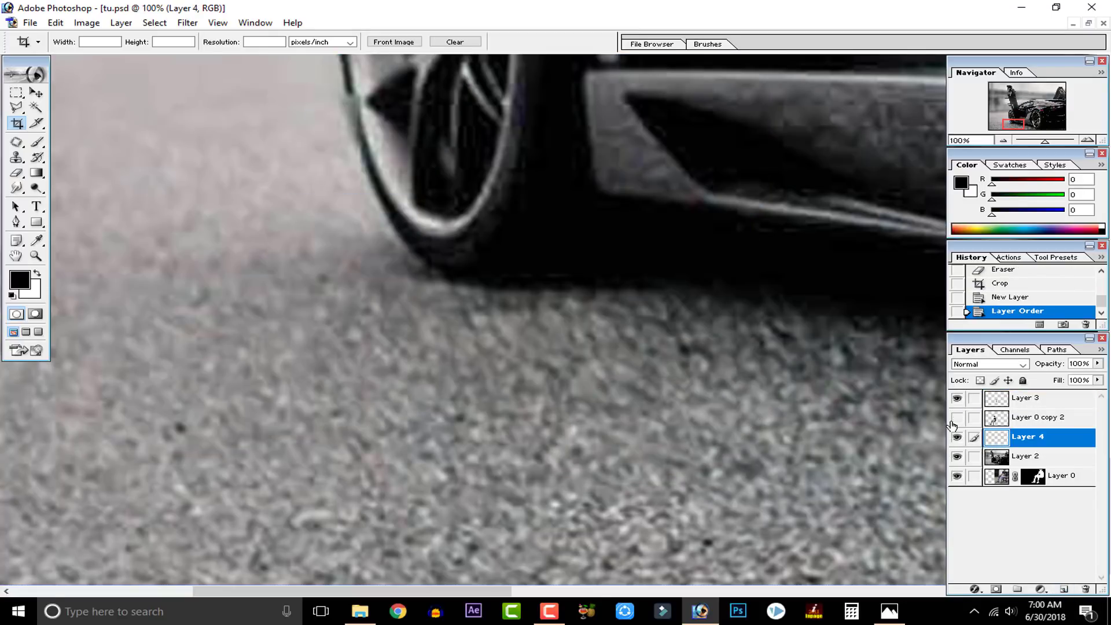
{"action": "left_click", "coordinate": [955, 418]}
Step: Paint black contact shadows along the soles of both shoes on Layer 4 with a soft 60 px Brush
{"action": "left_click", "coordinate": [35, 142]}
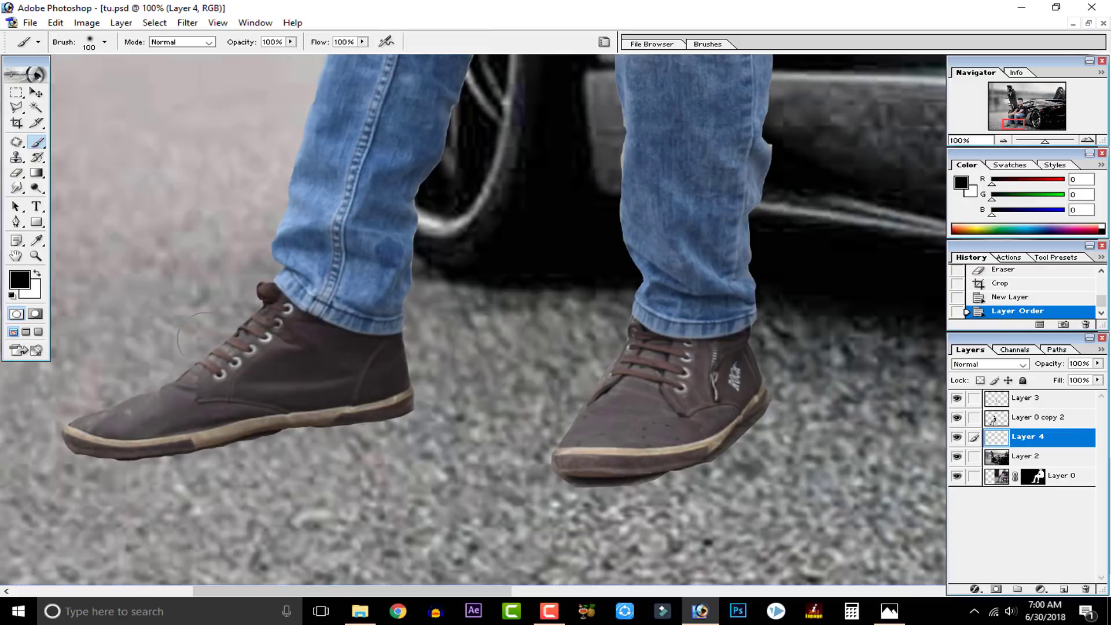
{"action": "key", "text": "bracketleft"}
{"action": "key", "text": "bracketleft"}
{"action": "key", "text": "bracketleft"}
{"action": "key", "text": "bracketleft"}
{"action": "mouse_move", "coordinate": [393, 414]}
{"action": "left_mouse_down"}
{"action": "mouse_move", "coordinate": [203, 454]}
{"action": "mouse_move", "coordinate": [105, 460]}
{"action": "mouse_move", "coordinate": [64, 433]}
{"action": "left_mouse_up"}
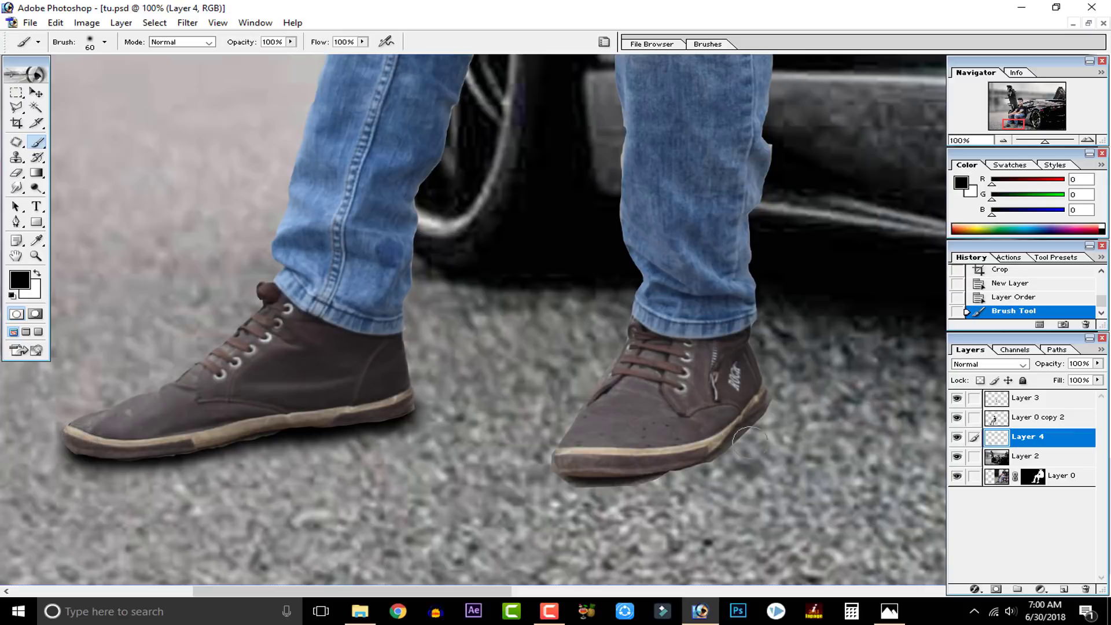
{"action": "mouse_move", "coordinate": [761, 396]}
{"action": "left_mouse_down"}
{"action": "mouse_move", "coordinate": [689, 459]}
{"action": "mouse_move", "coordinate": [614, 469]}
{"action": "mouse_move", "coordinate": [573, 459]}
{"action": "mouse_move", "coordinate": [649, 468]}
{"action": "mouse_move", "coordinate": [694, 454]}
{"action": "left_mouse_up"}
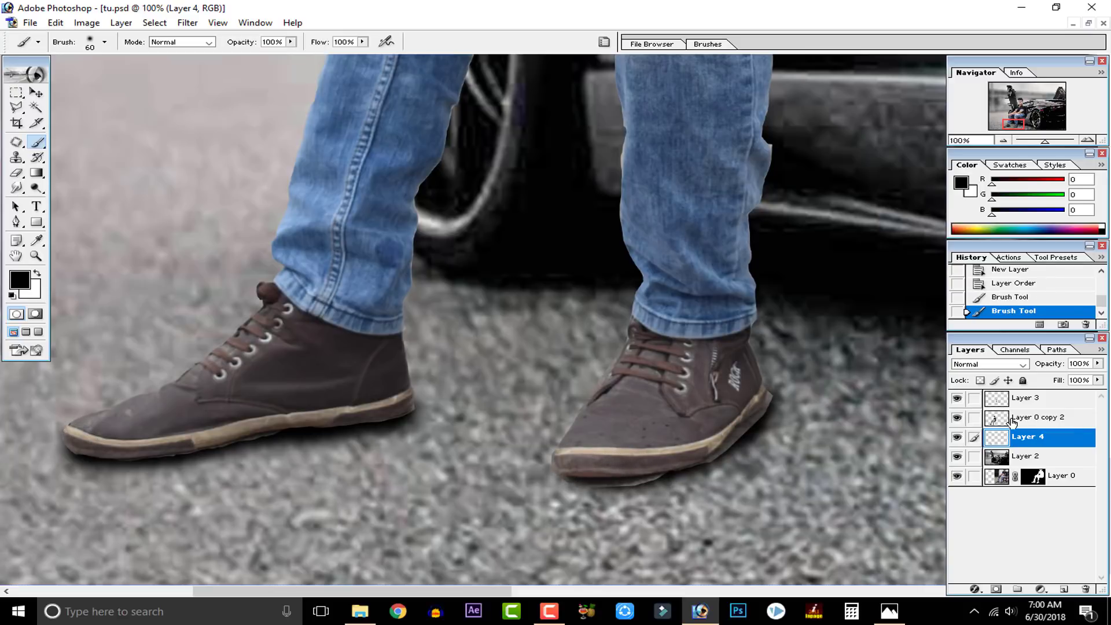
Step: Clean the sole edges of both shoes on Layer 0 copy 2 with a 40 px Eraser, redoing the first stroke
{"action": "left_click", "coordinate": [1018, 418]}
{"action": "left_click", "coordinate": [16, 172]}
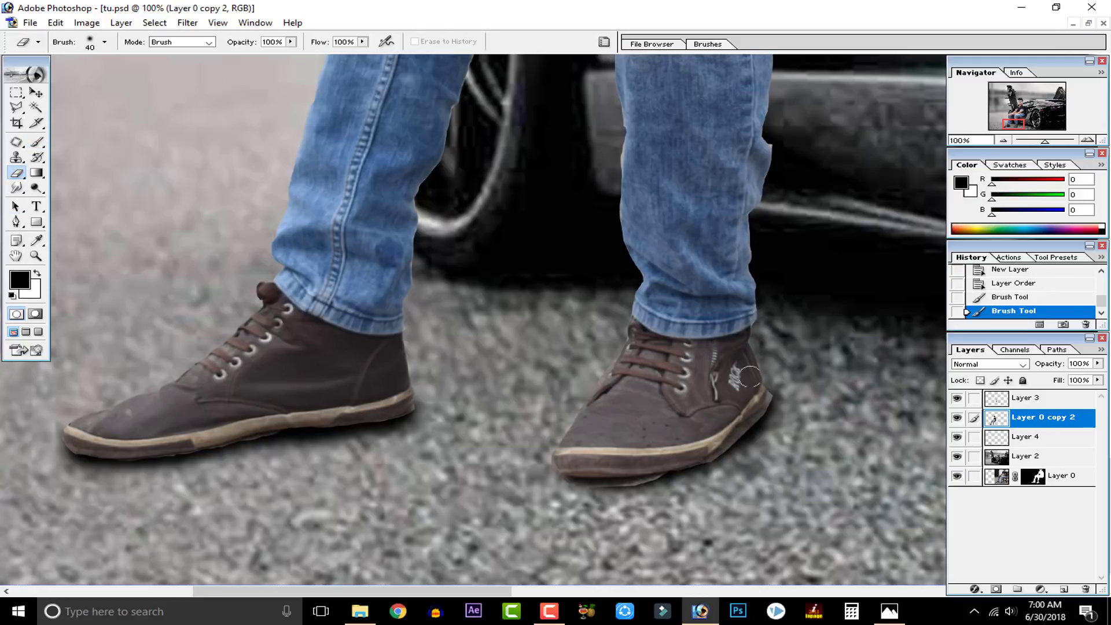
{"action": "left_click_drag", "start_coordinate": [778, 398], "coordinate": [730, 446]}
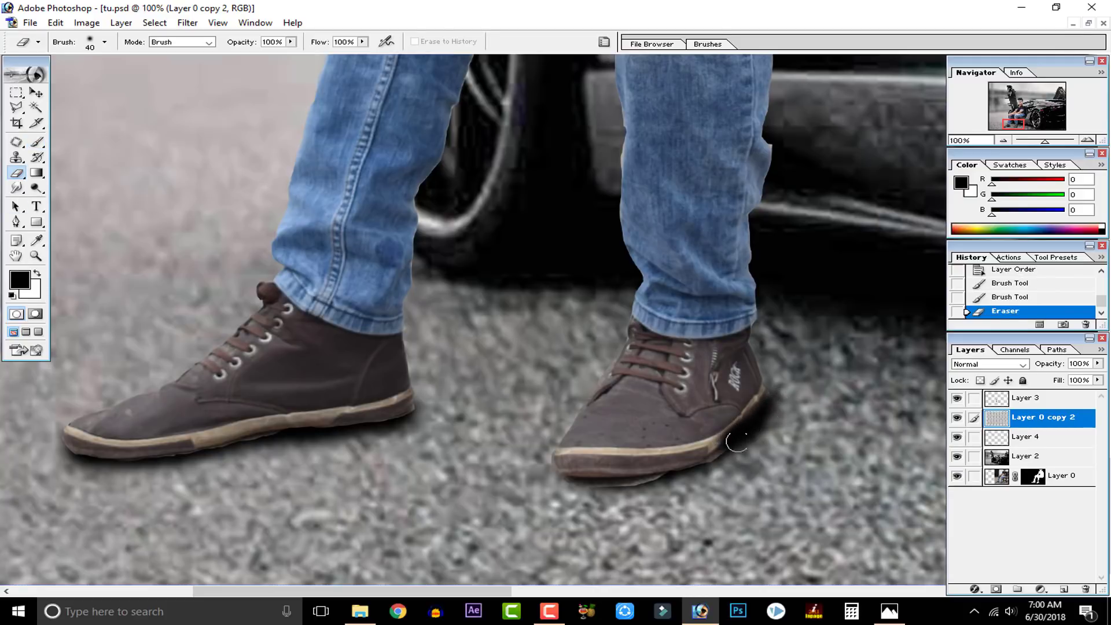
{"action": "key", "text": "ctrl+z"}
{"action": "mouse_move", "coordinate": [774, 399]}
{"action": "left_mouse_down"}
{"action": "mouse_move", "coordinate": [711, 469]}
{"action": "mouse_move", "coordinate": [631, 492]}
{"action": "mouse_move", "coordinate": [549, 492]}
{"action": "left_mouse_up"}
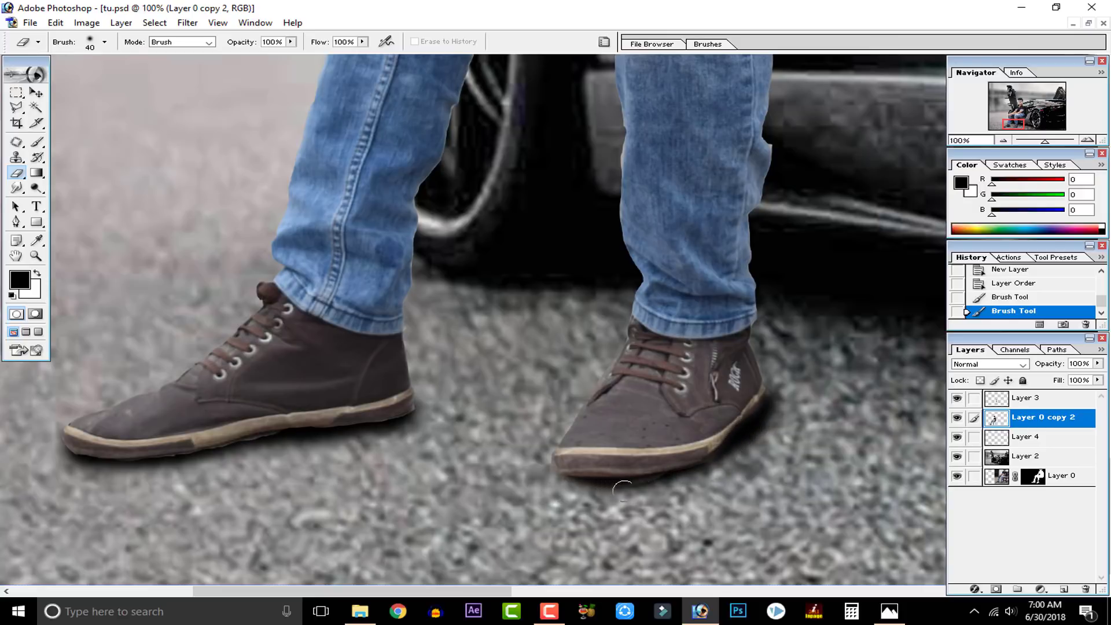
{"action": "left_click_drag", "start_coordinate": [623, 490], "coordinate": [625, 490]}
{"action": "scroll", "coordinate": [644, 449], "scroll_direction": "left", "scroll_amount": 5}
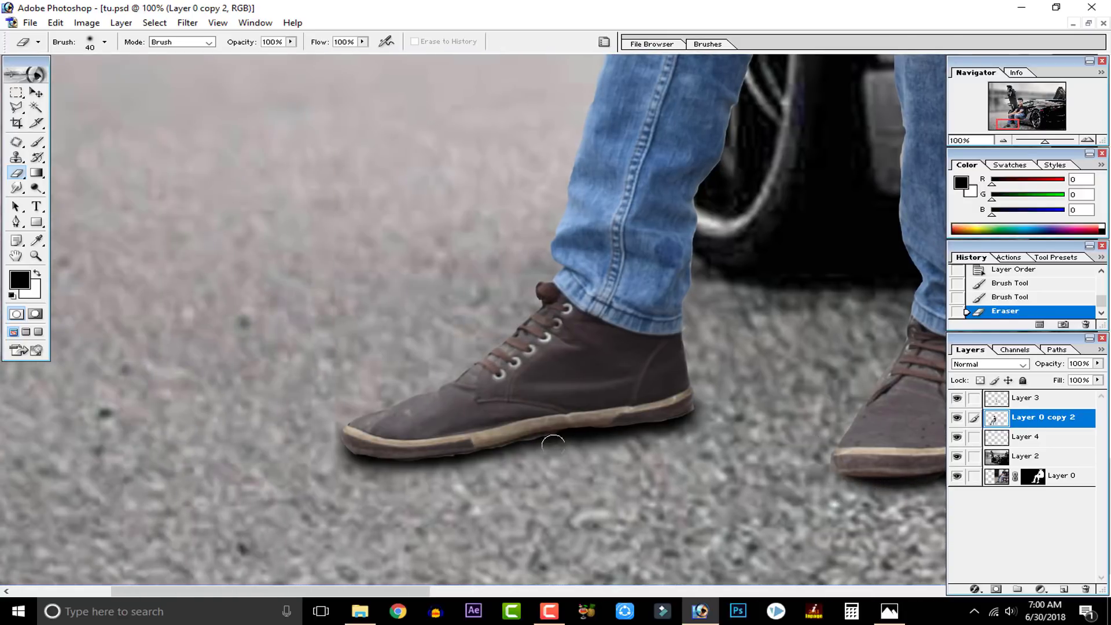
{"action": "mouse_move", "coordinate": [553, 445]}
{"action": "left_mouse_down"}
{"action": "mouse_move", "coordinate": [429, 462]}
{"action": "mouse_move", "coordinate": [301, 454]}
{"action": "left_mouse_up"}
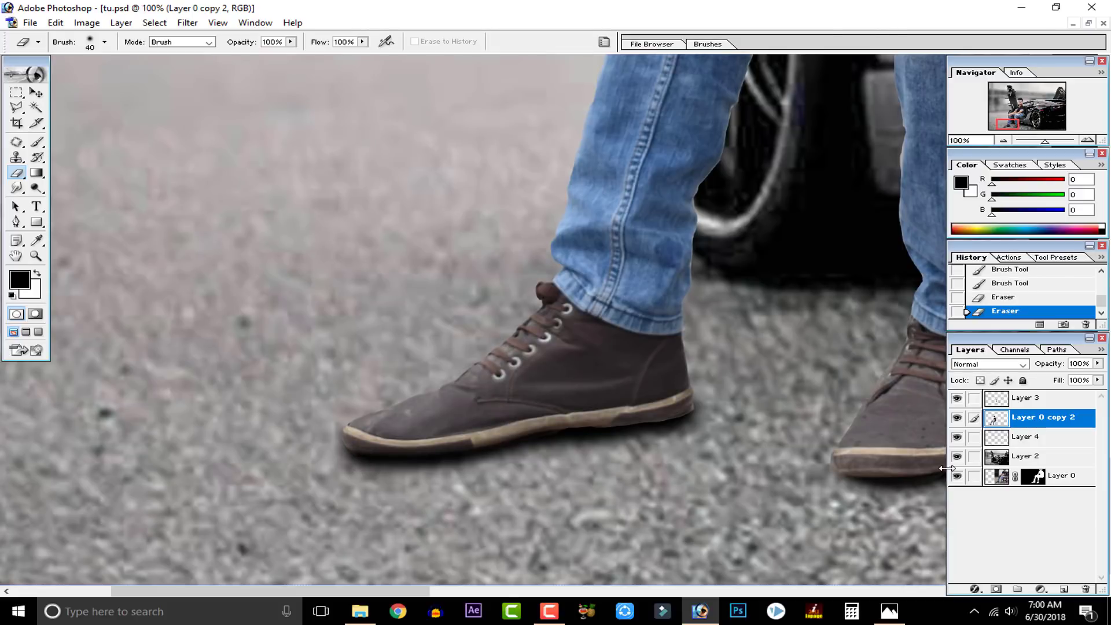
Step: Try 66% opacity on the shoe shadow in Layer 4, compare the picture with the shadow hidden and shown, and undo the change
{"action": "key", "text": "ctrl+minus"}
{"action": "key", "text": "ctrl+minus"}
{"action": "key", "text": "ctrl+minus"}
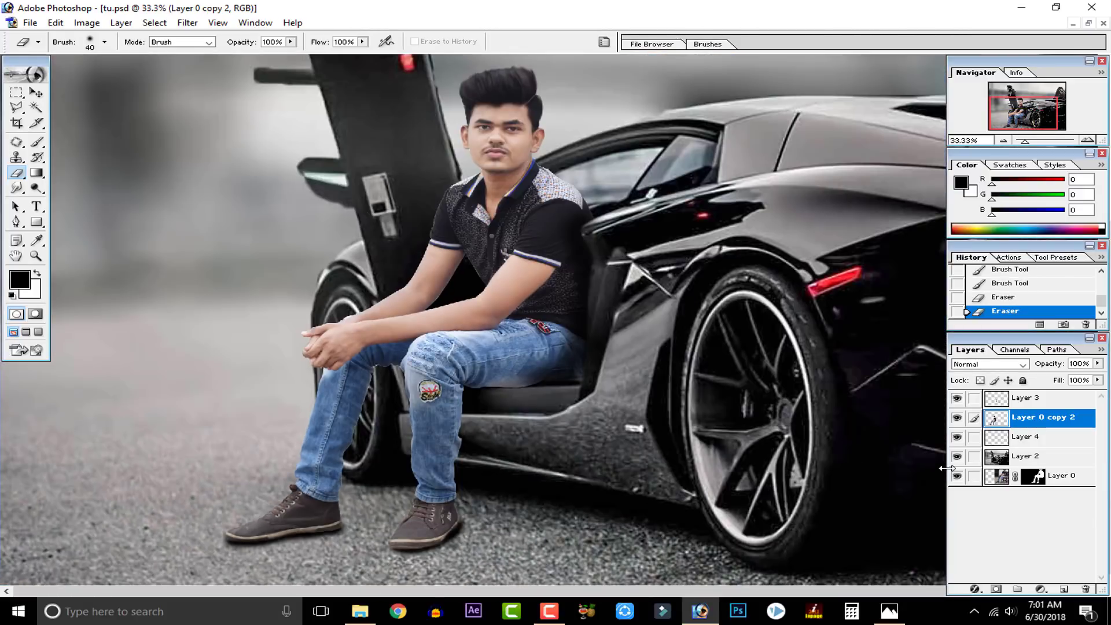
{"action": "key", "text": "ctrl+minus"}
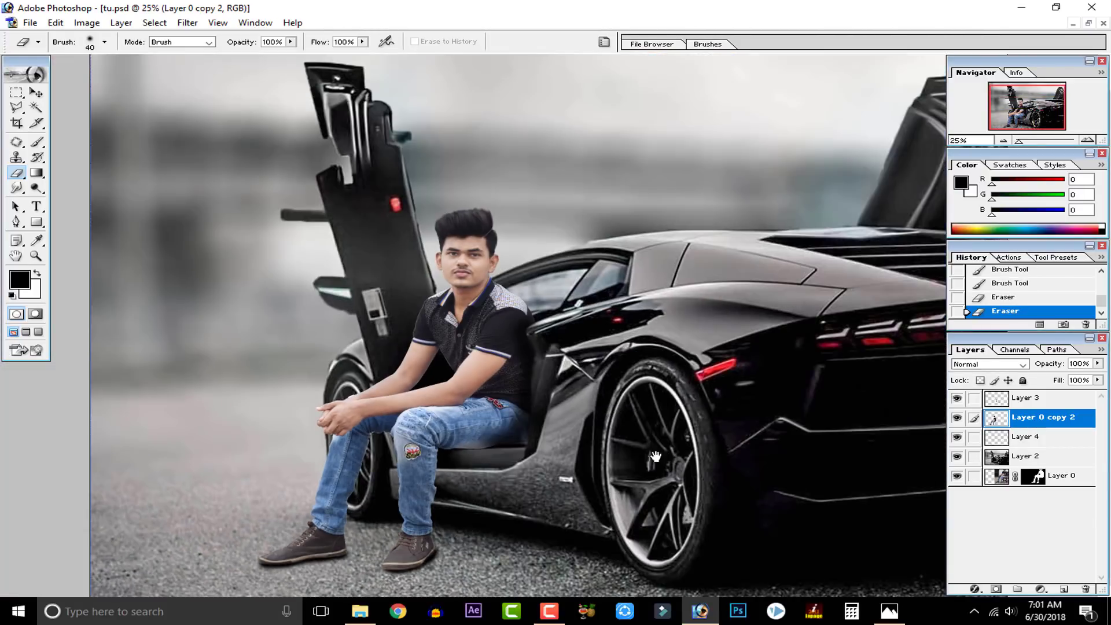
{"action": "left_click", "coordinate": [1006, 438]}
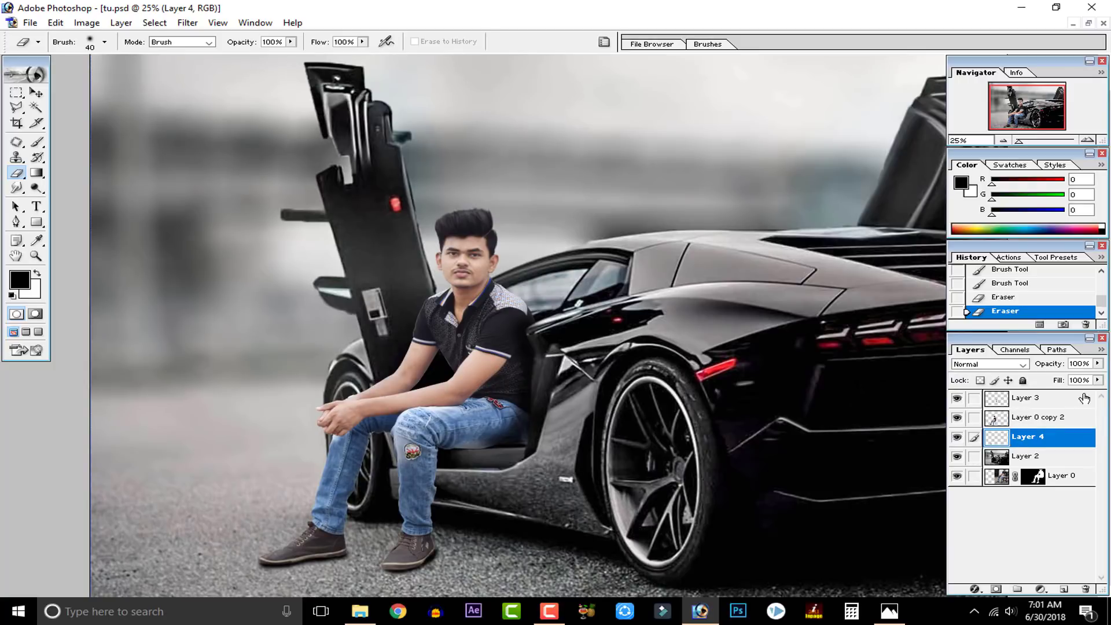
{"action": "left_click", "coordinate": [1098, 365]}
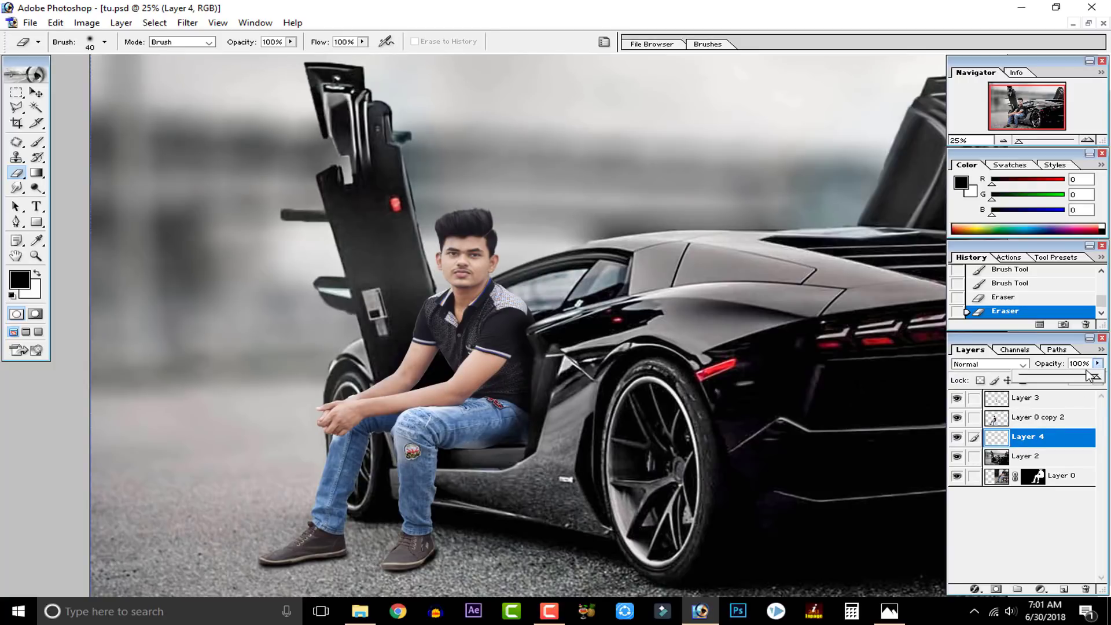
{"action": "left_click", "coordinate": [1071, 379]}
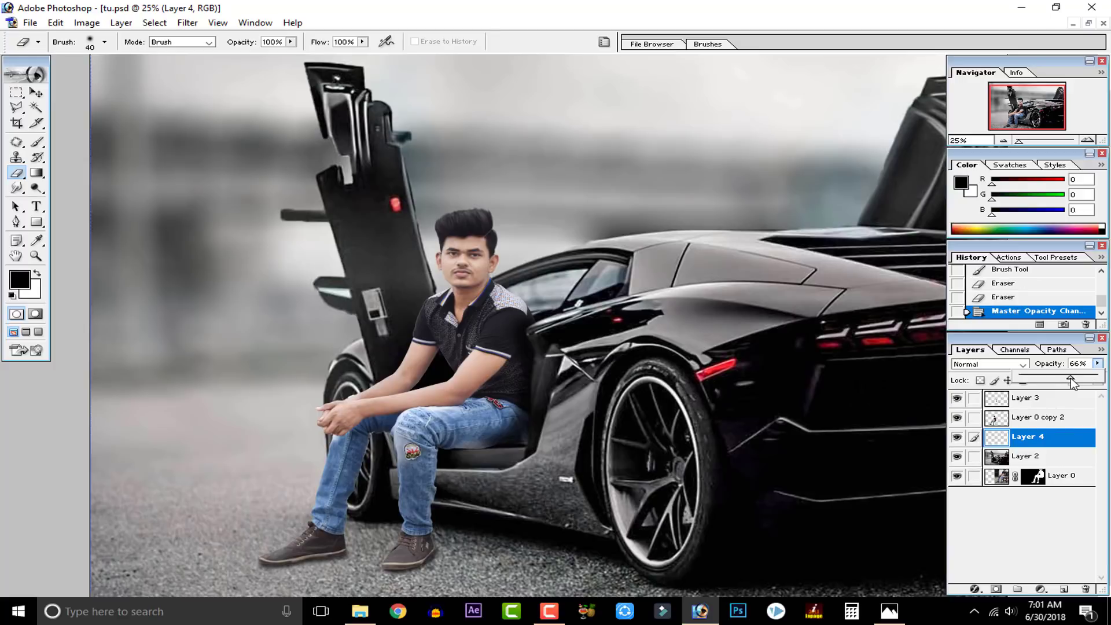
{"action": "key", "text": "ctrl+minus"}
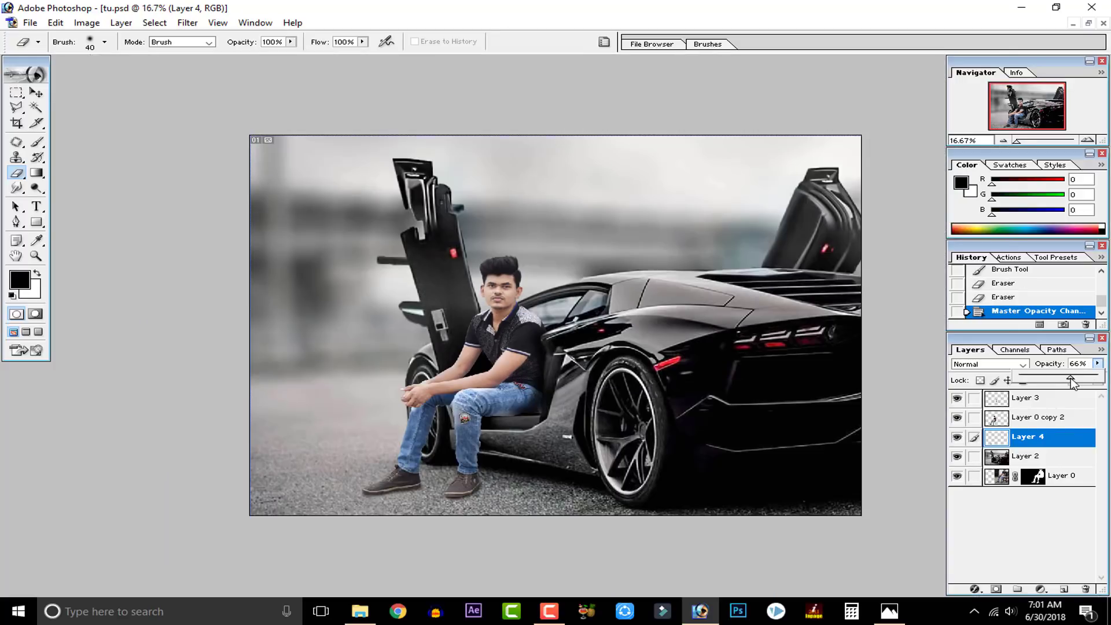
{"action": "left_click", "coordinate": [958, 439]}
{"action": "left_click", "coordinate": [958, 440]}
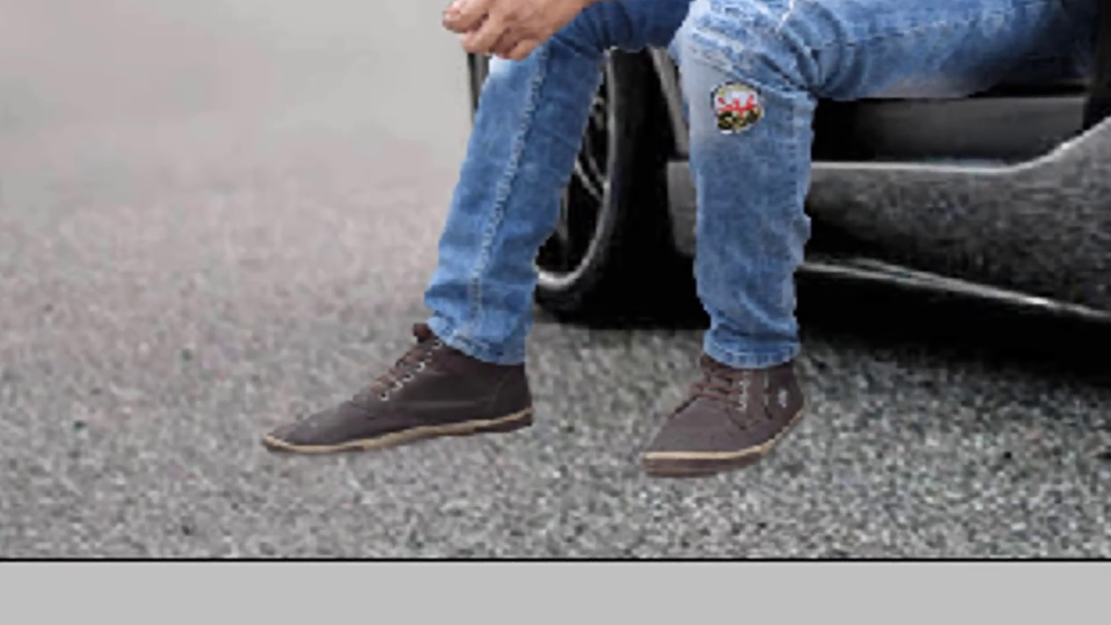
{"action": "left_click", "coordinate": [958, 440]}
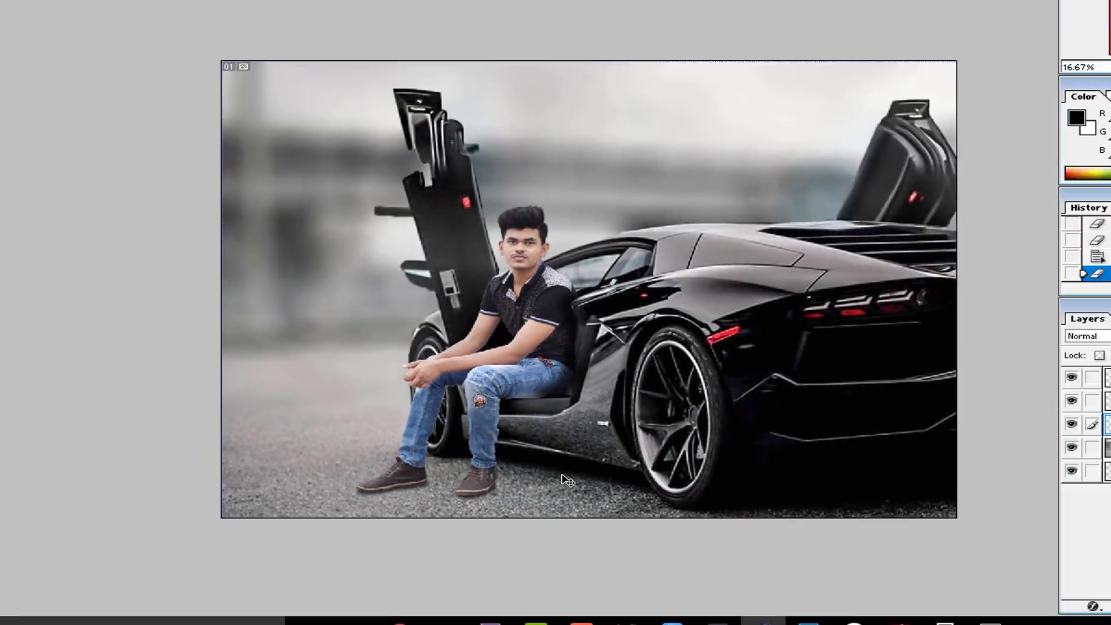
{"action": "key", "text": "ctrl+alt+z"}
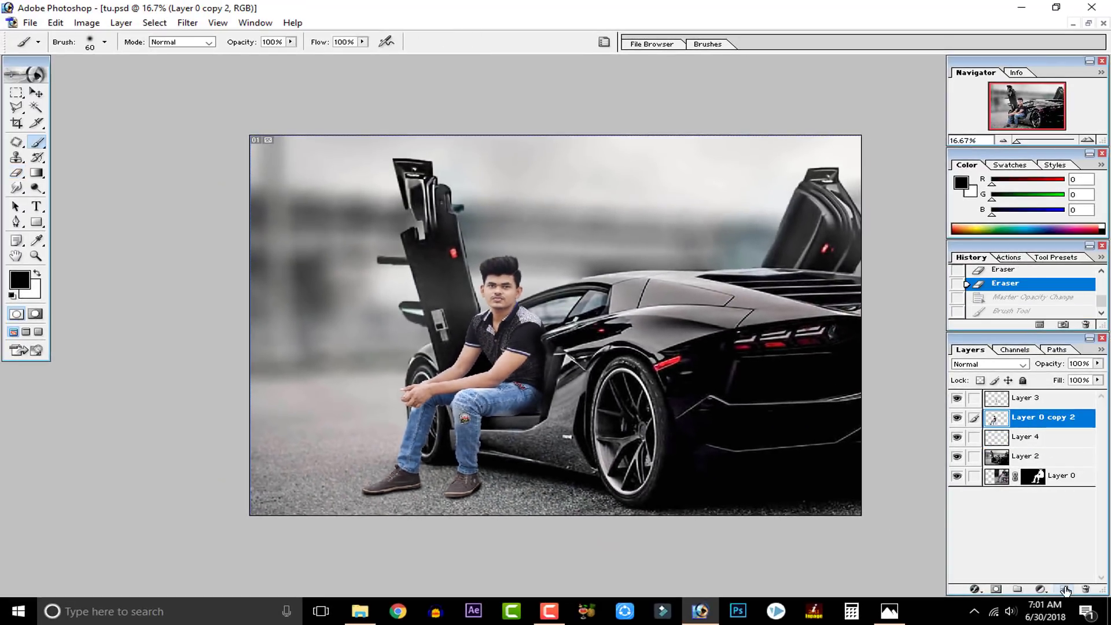
Step: Add a new layer directly below the man's layer and paint a broad black ground shadow from the shoes toward the car with a 175 px Brush
{"action": "left_click", "coordinate": [1064, 589]}
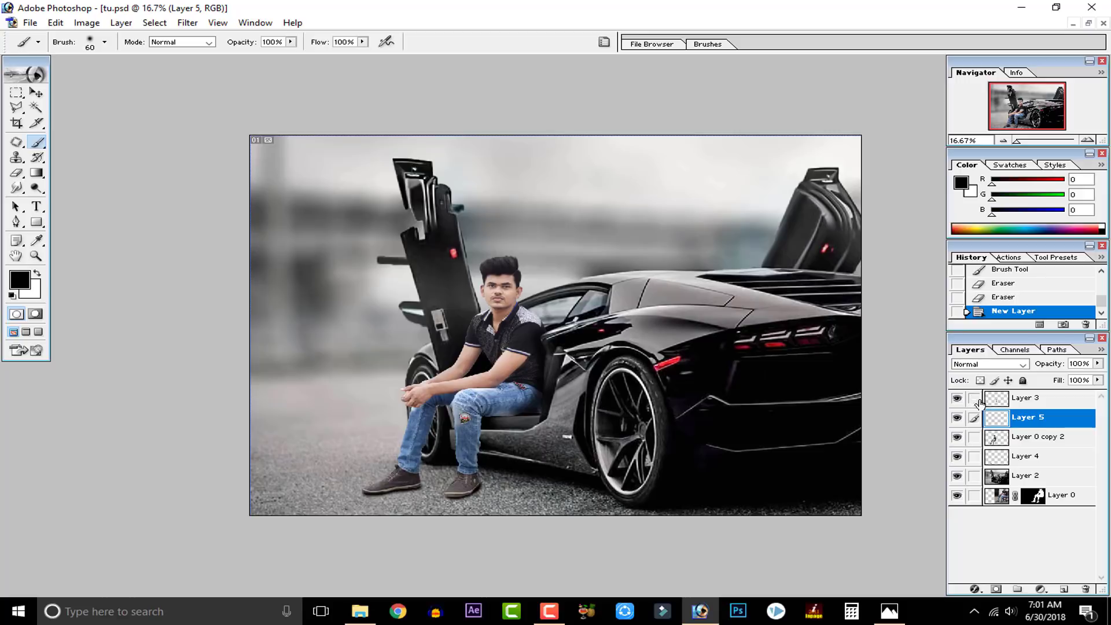
{"action": "left_click_drag", "start_coordinate": [986, 416], "coordinate": [991, 447]}
{"action": "key", "text": "ctrl+plus"}
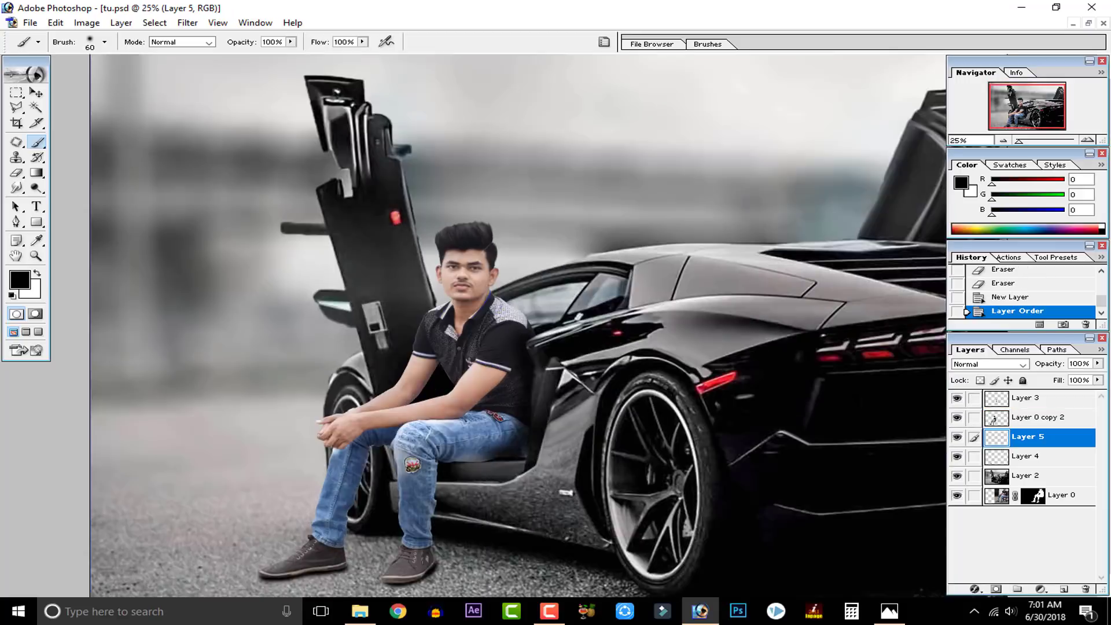
{"action": "key", "text": "ctrl+plus"}
{"action": "left_click_drag", "start_coordinate": [578, 403], "coordinate": [653, 247]}
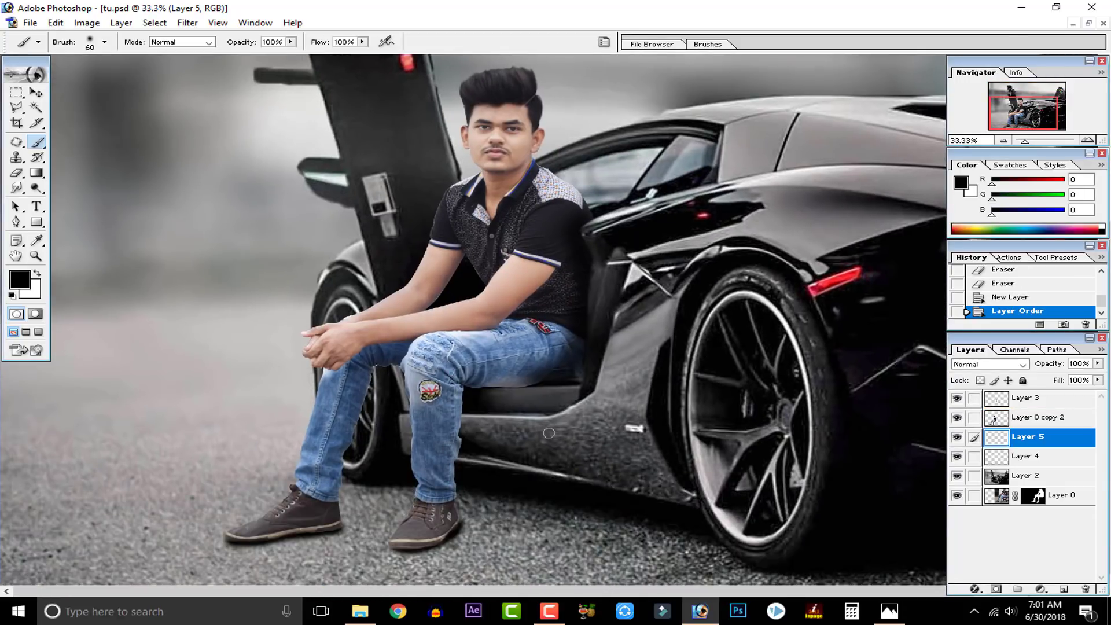
{"action": "key", "text": "bracketleft"}
{"action": "left_click_drag", "start_coordinate": [352, 511], "coordinate": [546, 488]}
{"action": "mouse_move", "coordinate": [463, 516]}
{"action": "left_mouse_down"}
{"action": "mouse_move", "coordinate": [569, 507]}
{"action": "mouse_move", "coordinate": [325, 512]}
{"action": "mouse_move", "coordinate": [608, 492]}
{"action": "left_mouse_up"}
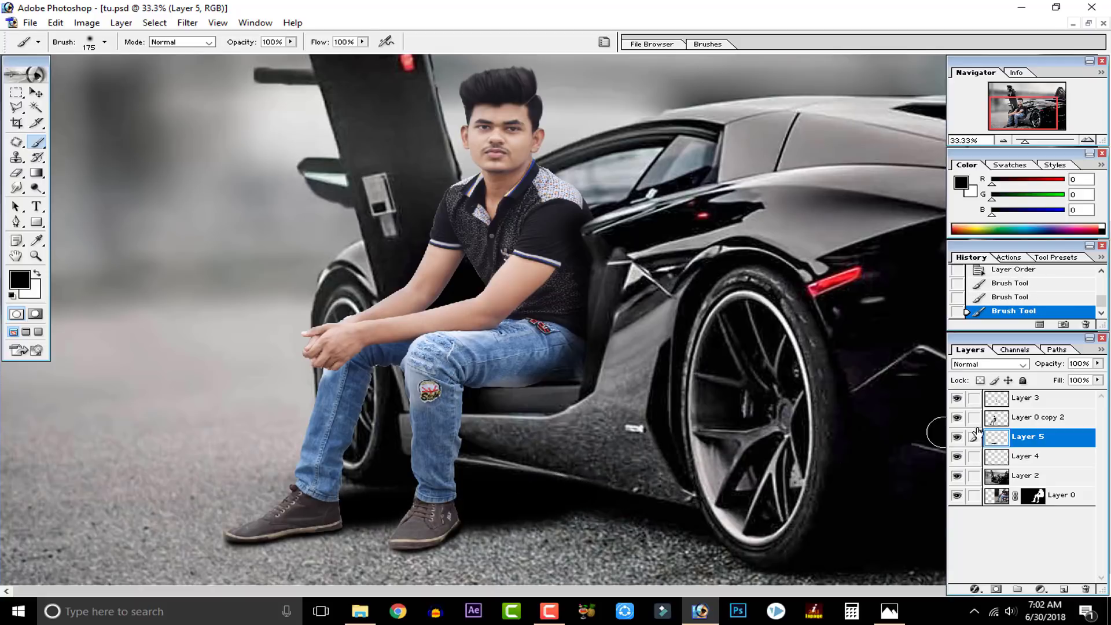
Step: Reduce the ground shadow on Layer 5 to 49% opacity and soften it with a Gaussian Blur of 23.2 pixels radius
{"action": "left_click_drag", "start_coordinate": [1098, 365], "coordinate": [1062, 379]}
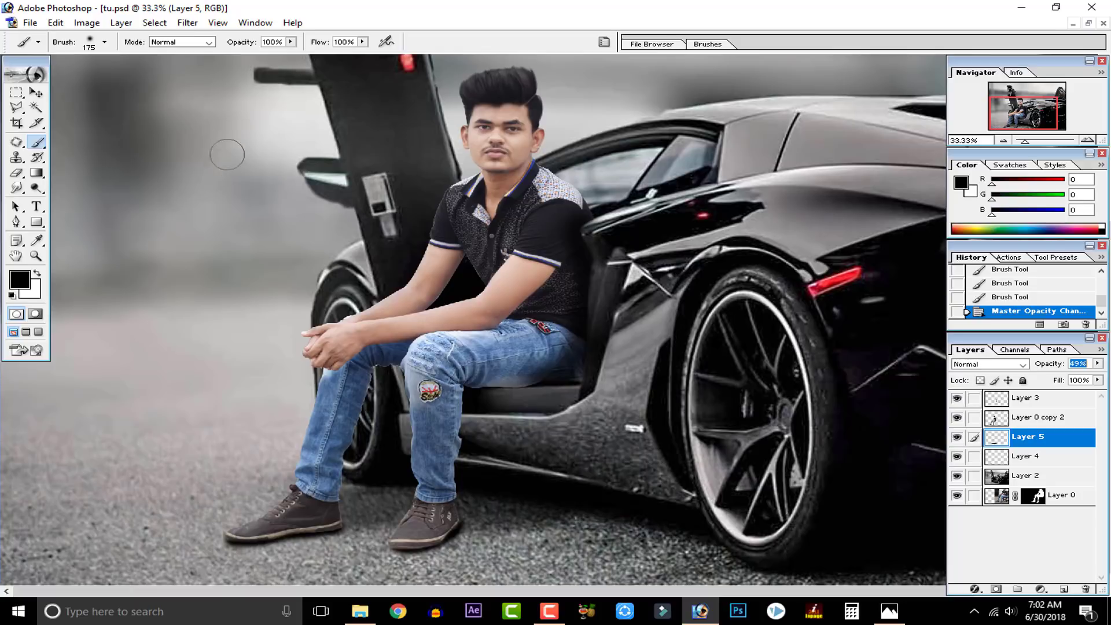
{"action": "left_click", "coordinate": [188, 23]}
{"action": "mouse_move", "coordinate": [243, 125]}
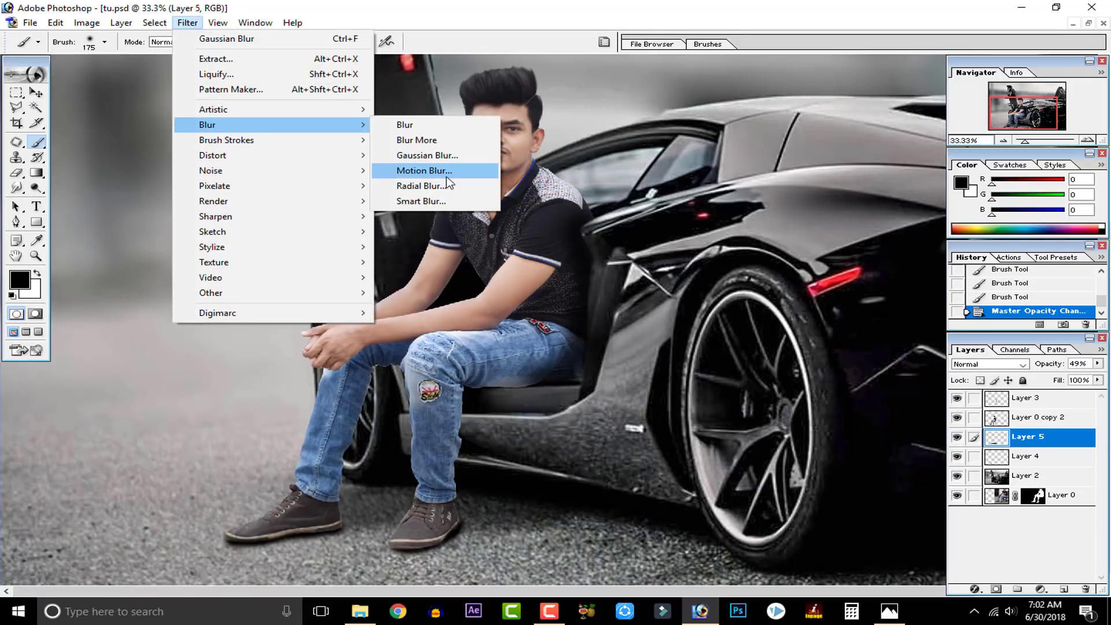
{"action": "left_click", "coordinate": [446, 157]}
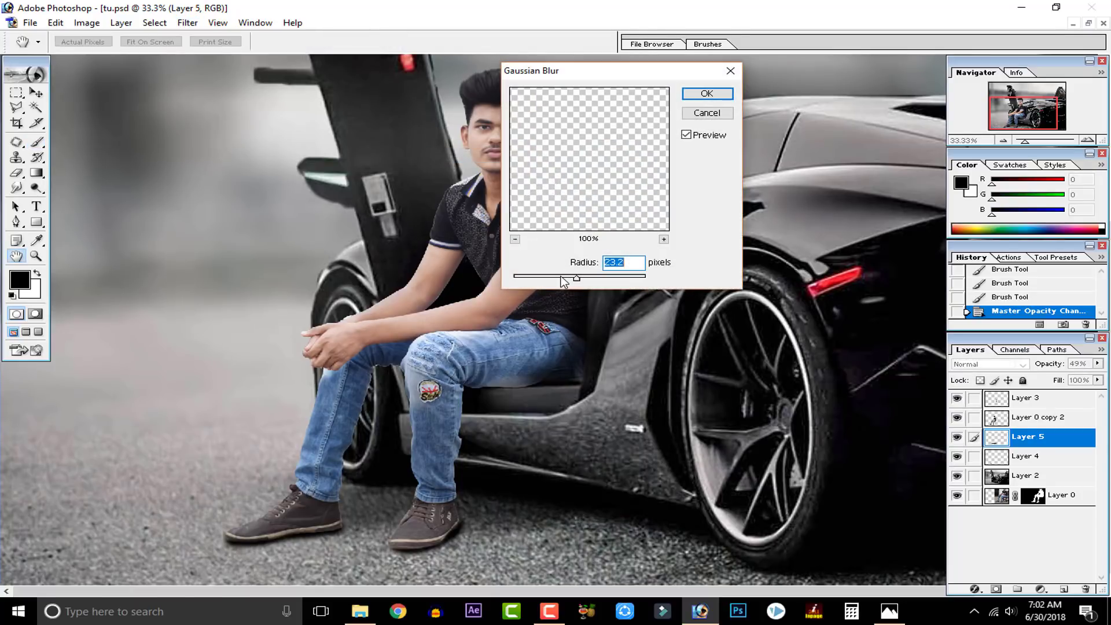
{"action": "left_click", "coordinate": [706, 93]}
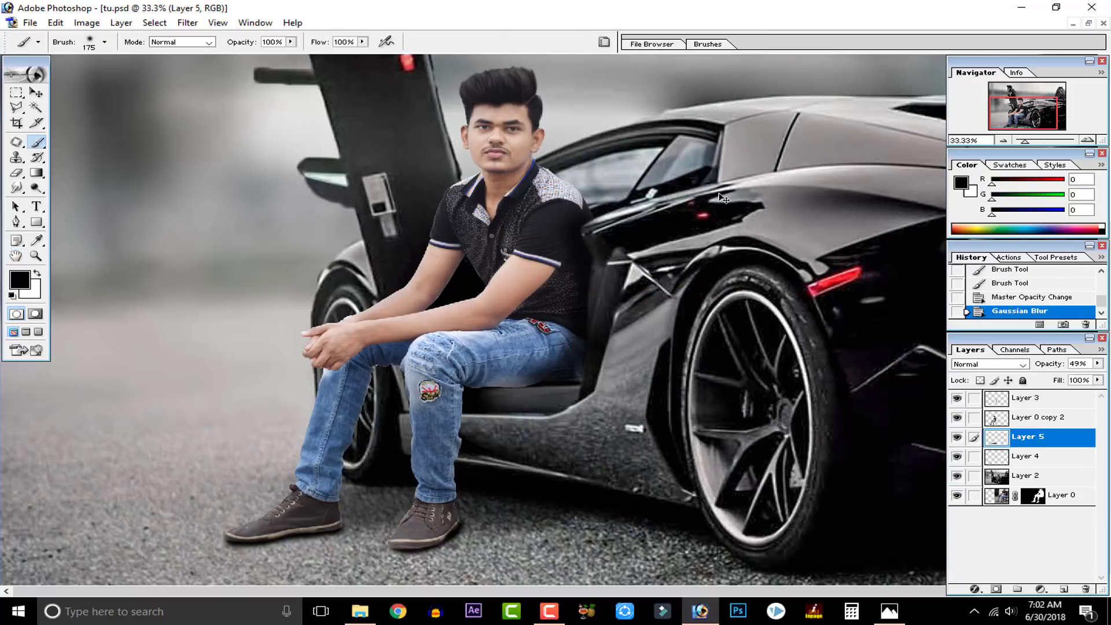
Step: Distort the ground shadow on Layer 5 with Free Transform, pulling its lower-right and upper-left corners inward, and apply it
{"action": "key", "text": "ctrl+t"}
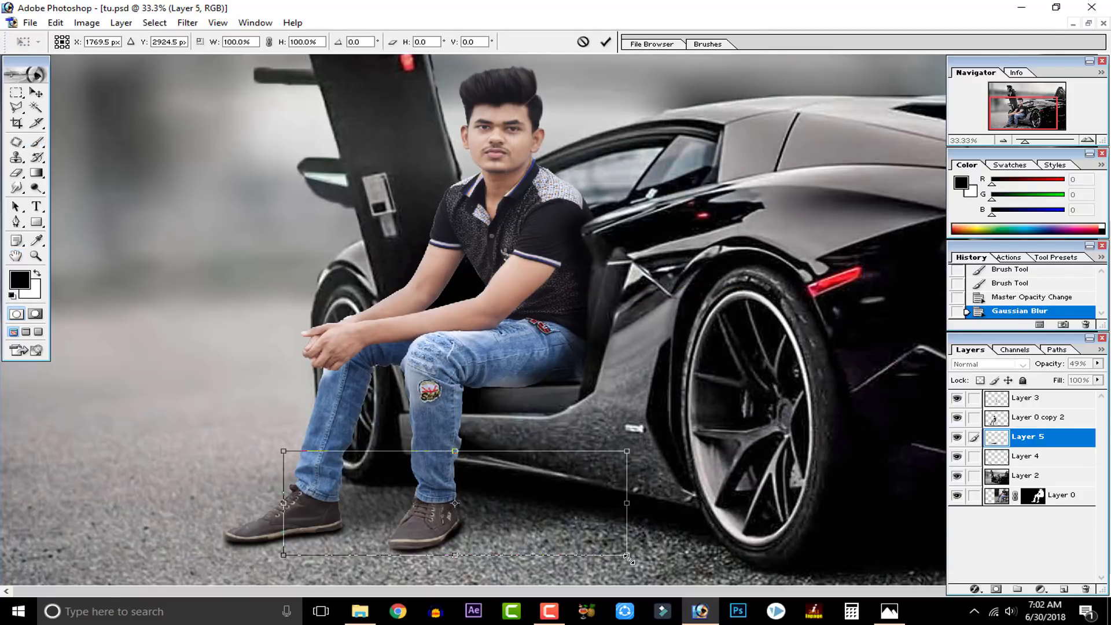
{"action": "left_click_drag", "start_coordinate": [627, 557], "coordinate": [591, 536]}
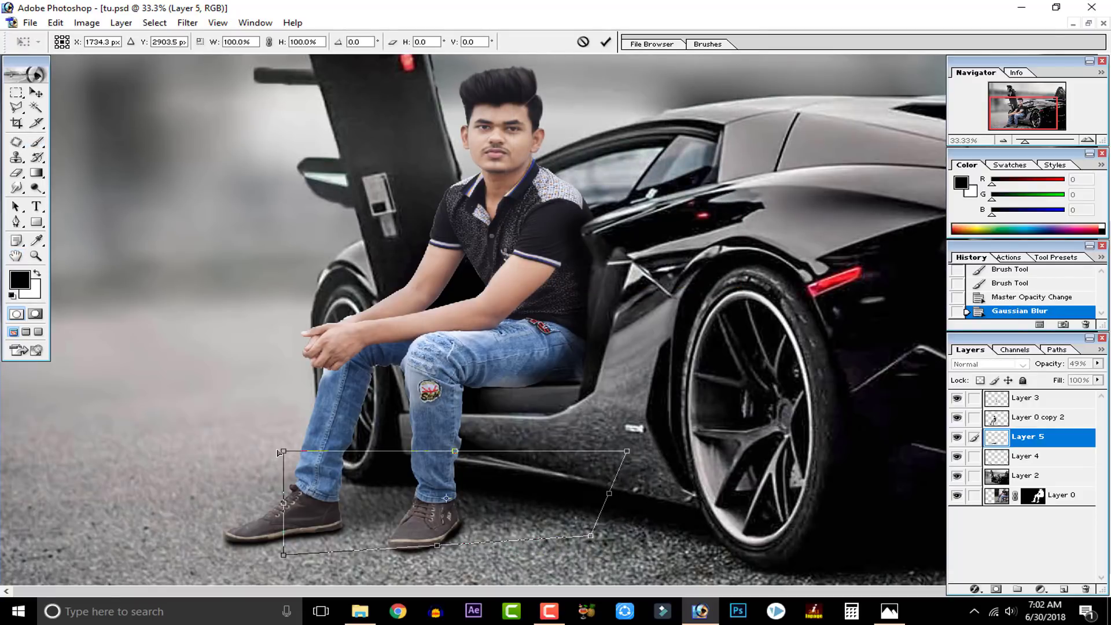
{"action": "left_click_drag", "start_coordinate": [280, 452], "coordinate": [307, 467]}
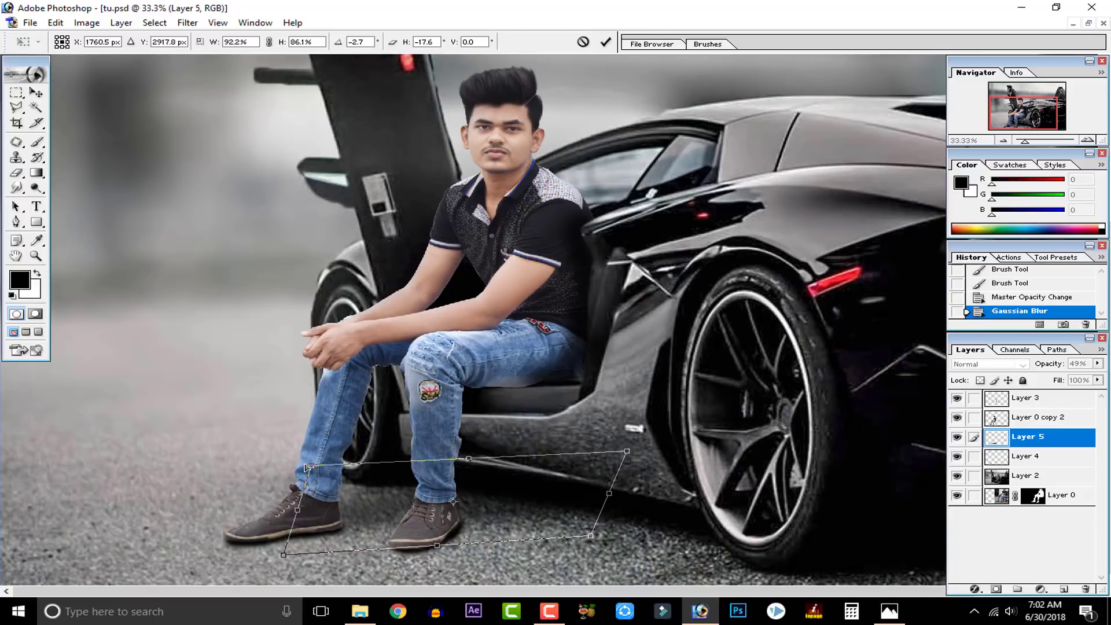
{"action": "left_click", "coordinate": [605, 43]}
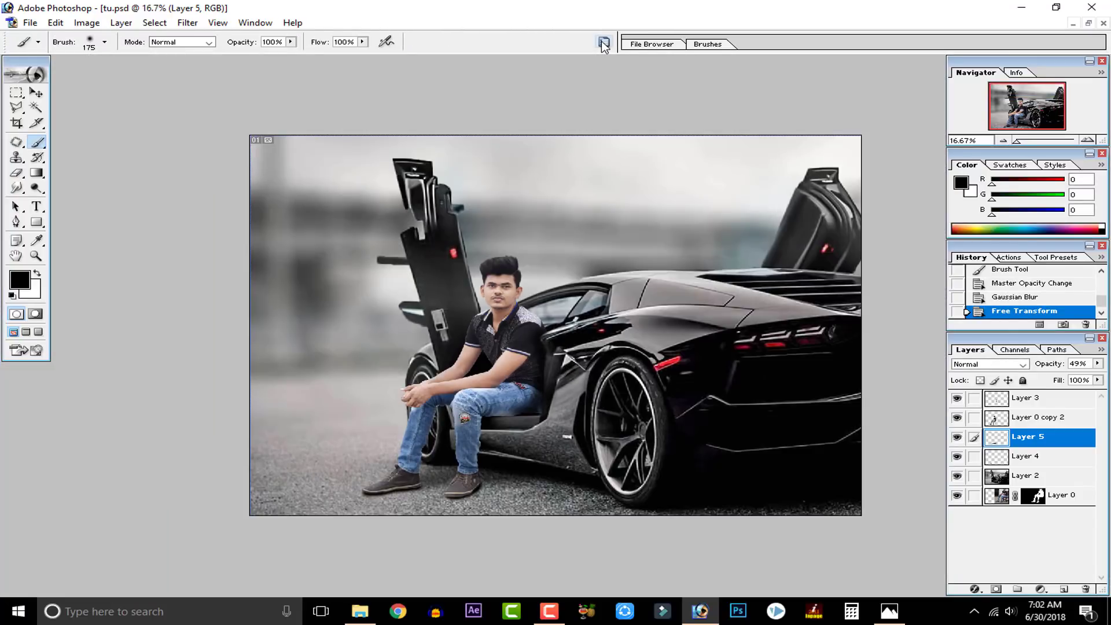
{"action": "key", "text": "ctrl+minus"}
{"action": "key", "text": "ctrl+plus"}
{"action": "key", "text": "ctrl+plus"}
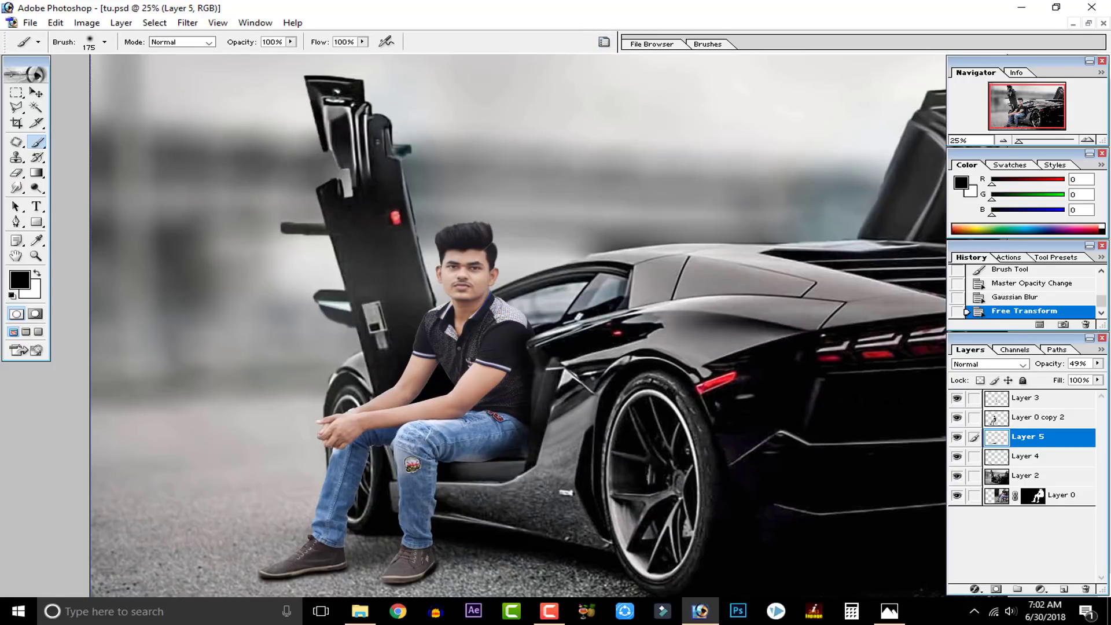
Step: Open the blue sunglasses image DSC_1823.png from New folder (4) on the Desktop beside the windowed composite
{"action": "left_click", "coordinate": [1088, 23]}
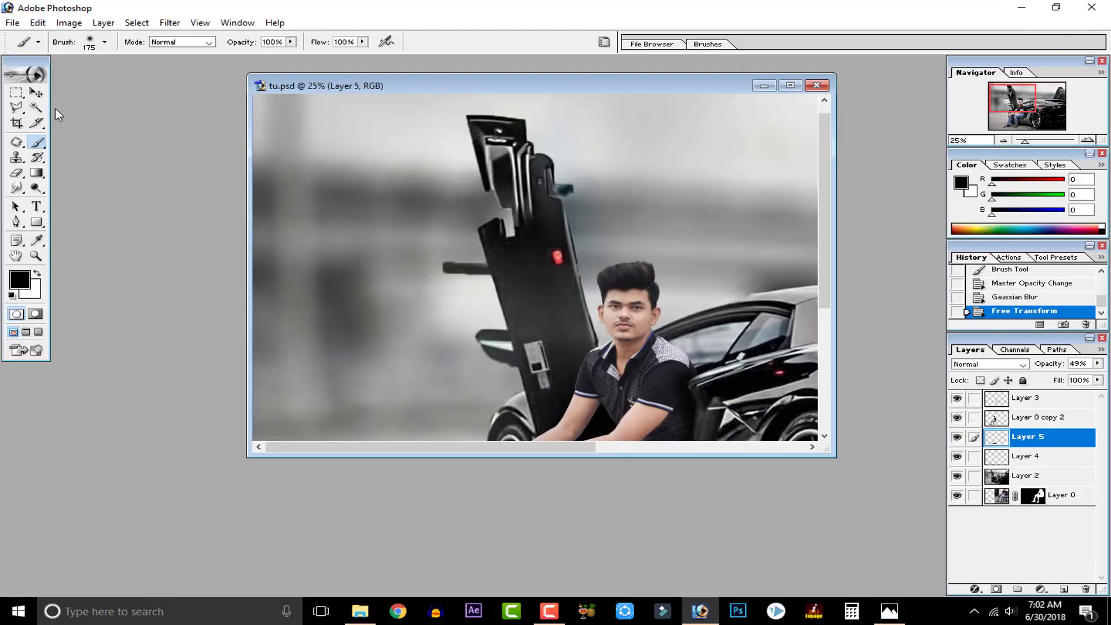
{"action": "left_click", "coordinate": [36, 92]}
{"action": "double_click", "coordinate": [105, 120]}
{"action": "scroll", "coordinate": [491, 186], "scroll_direction": "down", "scroll_amount": 3}
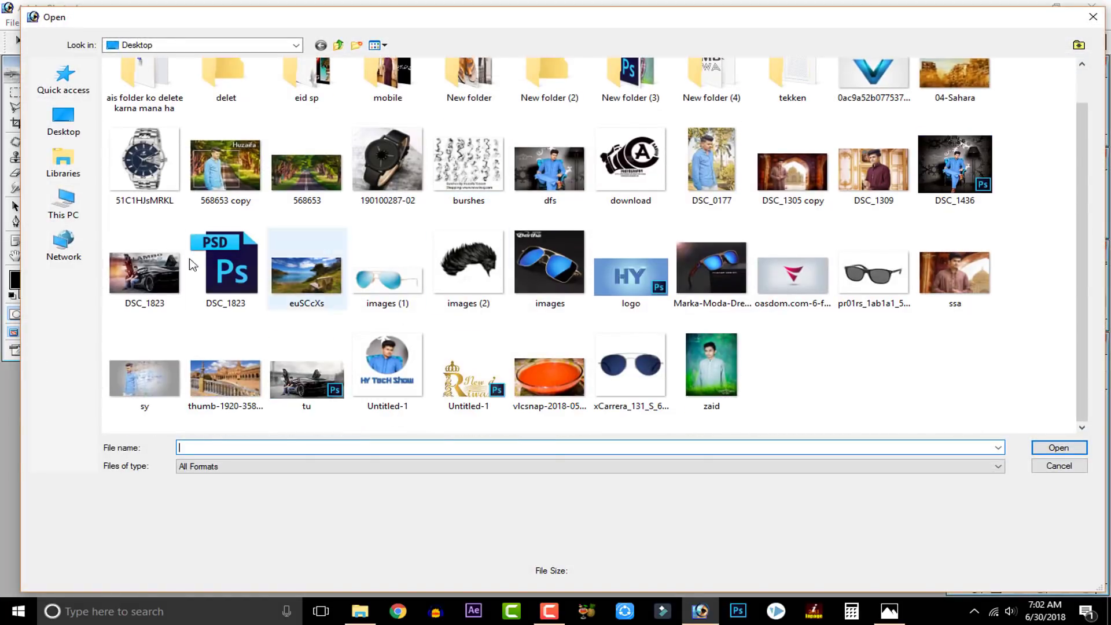
{"action": "scroll", "coordinate": [192, 264], "scroll_direction": "up", "scroll_amount": 3}
{"action": "double_click", "coordinate": [712, 104]}
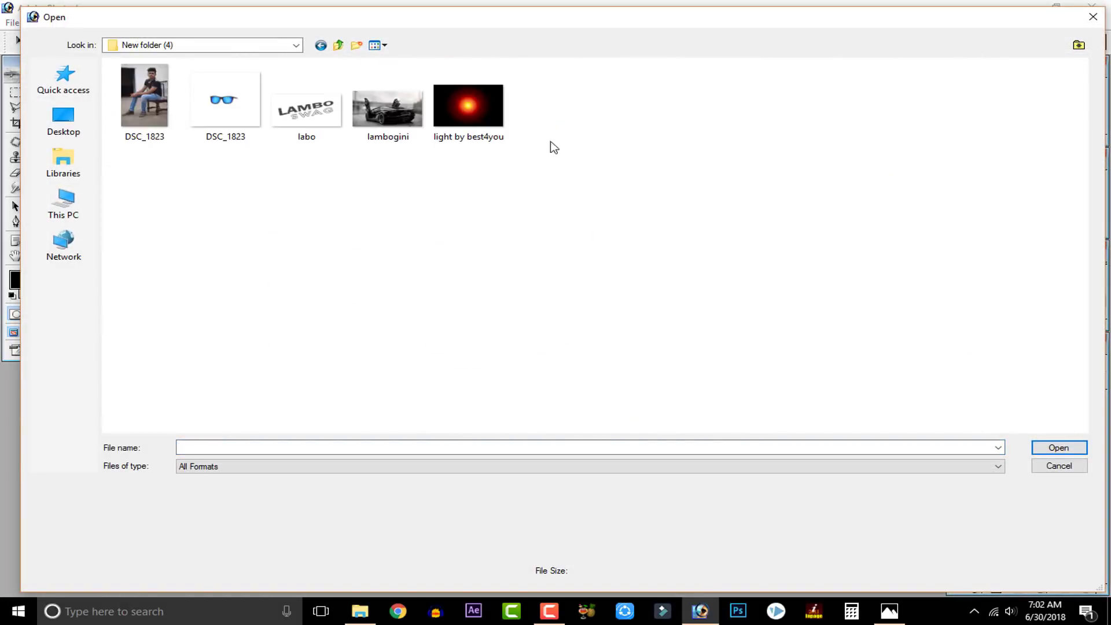
{"action": "double_click", "coordinate": [225, 100]}
Step: Copy the sunglasses into tu.psd as a new layer, close DSC_1823.png and maximize the composite
{"action": "left_click_drag", "start_coordinate": [348, 307], "coordinate": [779, 198]}
{"action": "left_click", "coordinate": [180, 125]}
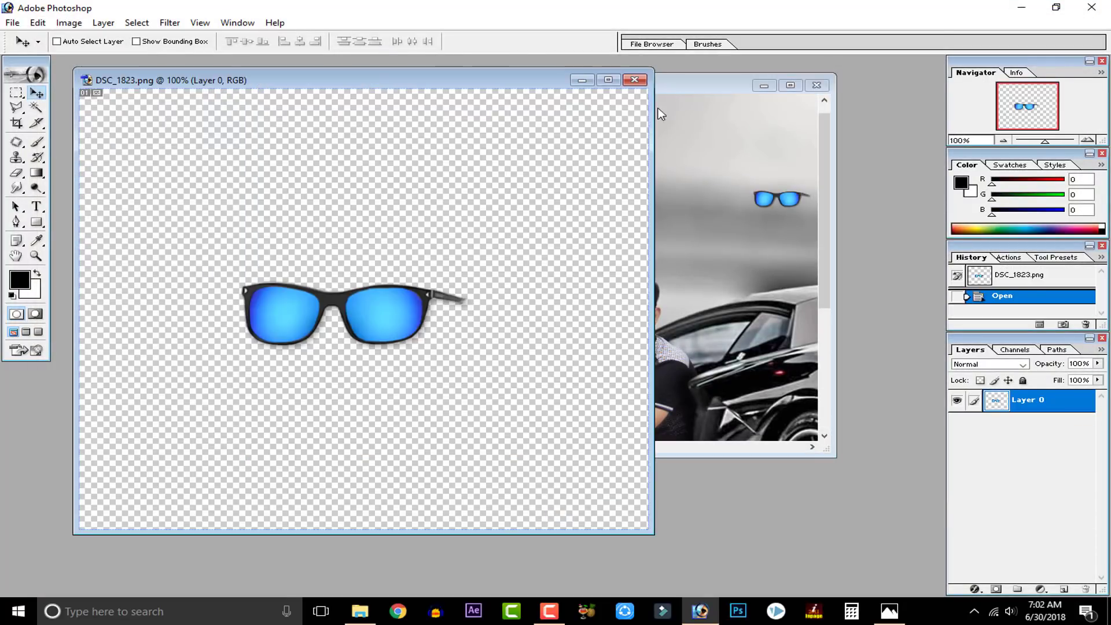
{"action": "left_click", "coordinate": [635, 80]}
{"action": "left_click", "coordinate": [791, 85]}
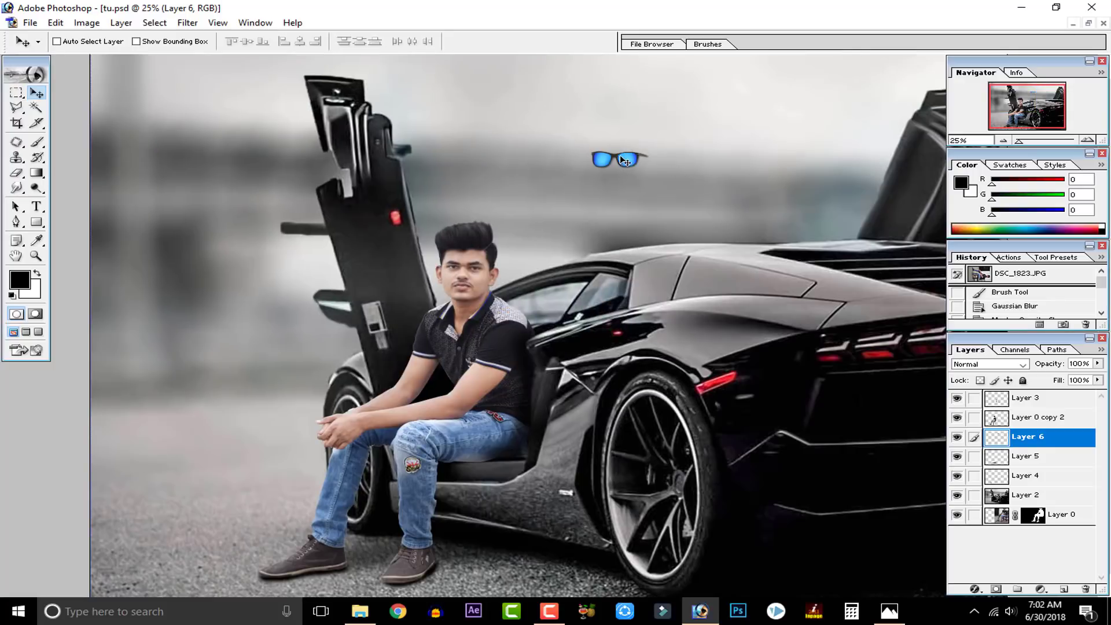
Step: Move the sunglasses layer above Layer 0 copy 2 and place the glasses over the man's eyes
{"action": "left_click_drag", "start_coordinate": [521, 230], "coordinate": [560, 255]}
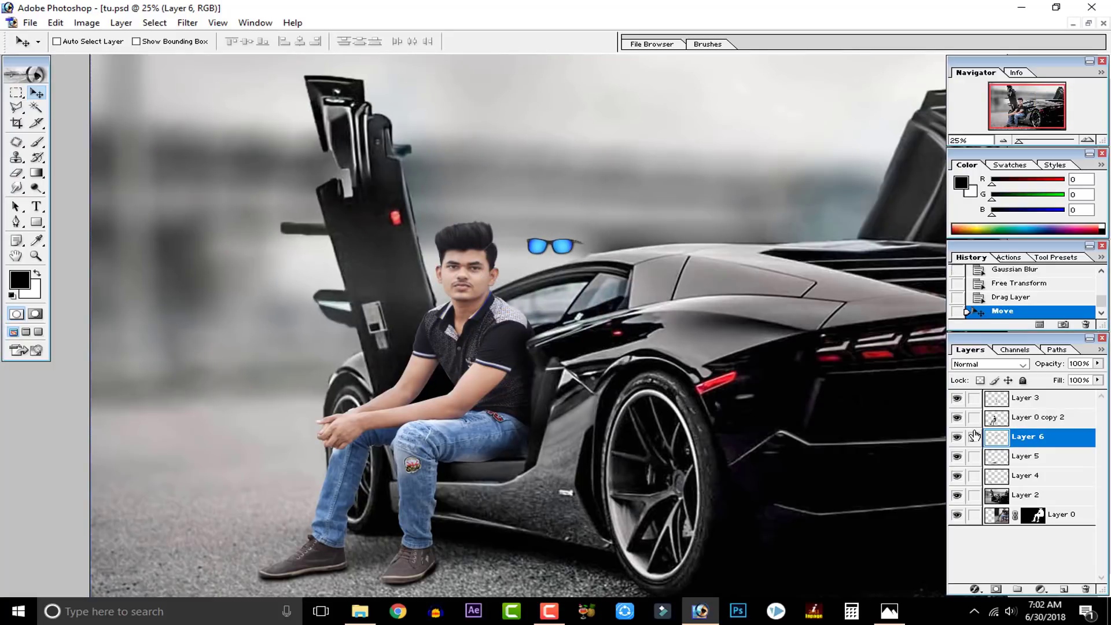
{"action": "left_click_drag", "start_coordinate": [984, 431], "coordinate": [1018, 410]}
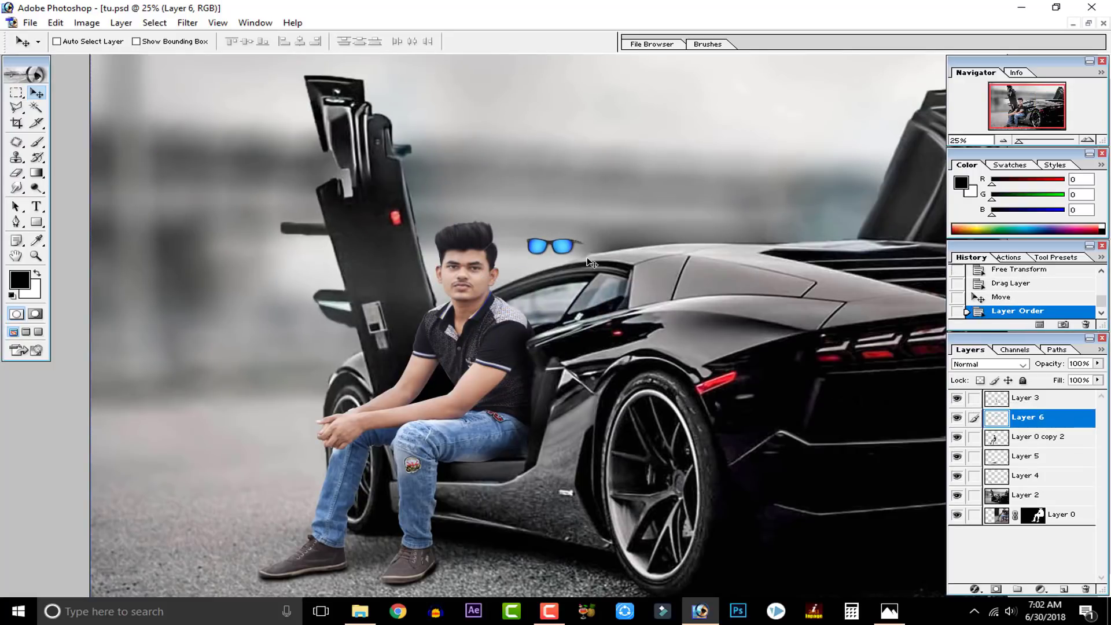
{"action": "left_click_drag", "start_coordinate": [591, 264], "coordinate": [491, 271]}
Step: Nudge the sunglasses in small steps until they sit squarely on the man's nose and eyes
{"action": "key", "text": "ctrl+plus"}
{"action": "key", "text": "ctrl+plus"}
{"action": "key", "text": "ctrl+plus"}
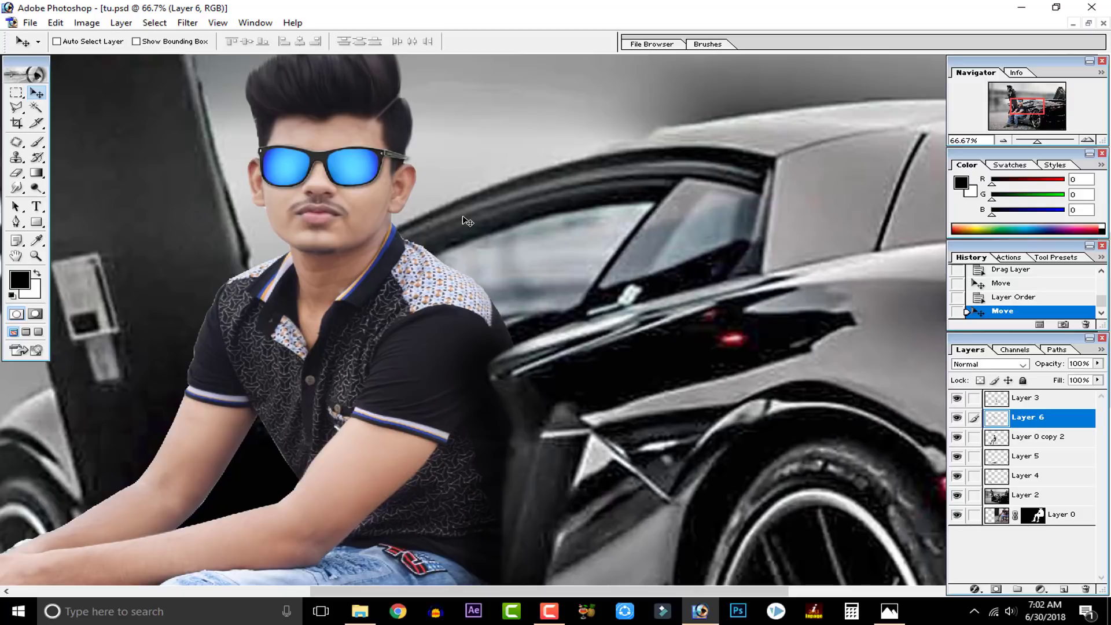
{"action": "key", "text": "Down"}
{"action": "key", "text": "Down"}
{"action": "key", "text": "Down"}
{"action": "key", "text": "Down"}
{"action": "key", "text": "Down"}
{"action": "key", "text": "Right"}
{"action": "key", "text": "Right"}
{"action": "key", "text": "Right"}
{"action": "key", "text": "Right"}
{"action": "key", "text": "Right"}
{"action": "key", "text": "Right"}
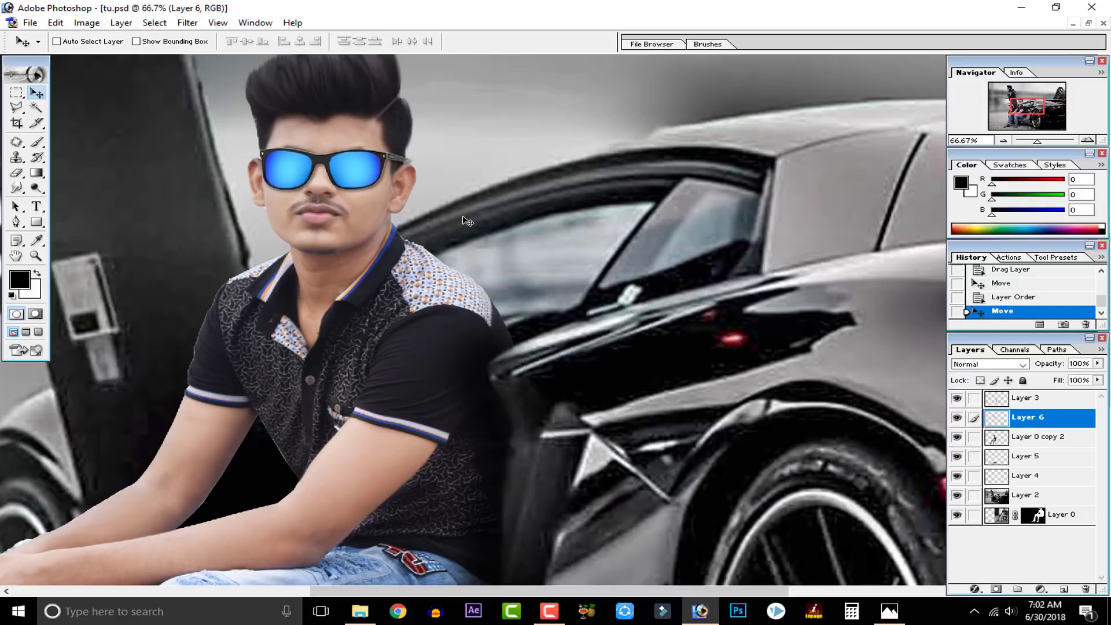
{"action": "key", "text": "Down"}
{"action": "key", "text": "Left"}
{"action": "key", "text": "Left"}
{"action": "key", "text": "Left"}
{"action": "key", "text": "Left"}
{"action": "key", "text": "Up"}
{"action": "key", "text": "Up"}
{"action": "key", "text": "Up"}
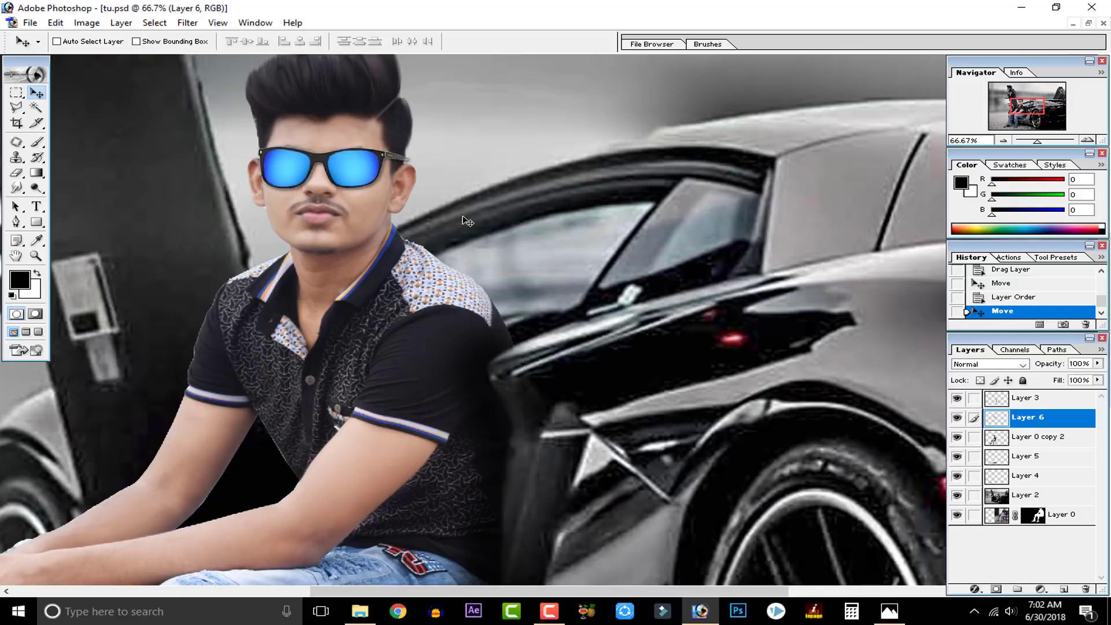
{"action": "key", "text": "Up"}
{"action": "key", "text": "Up"}
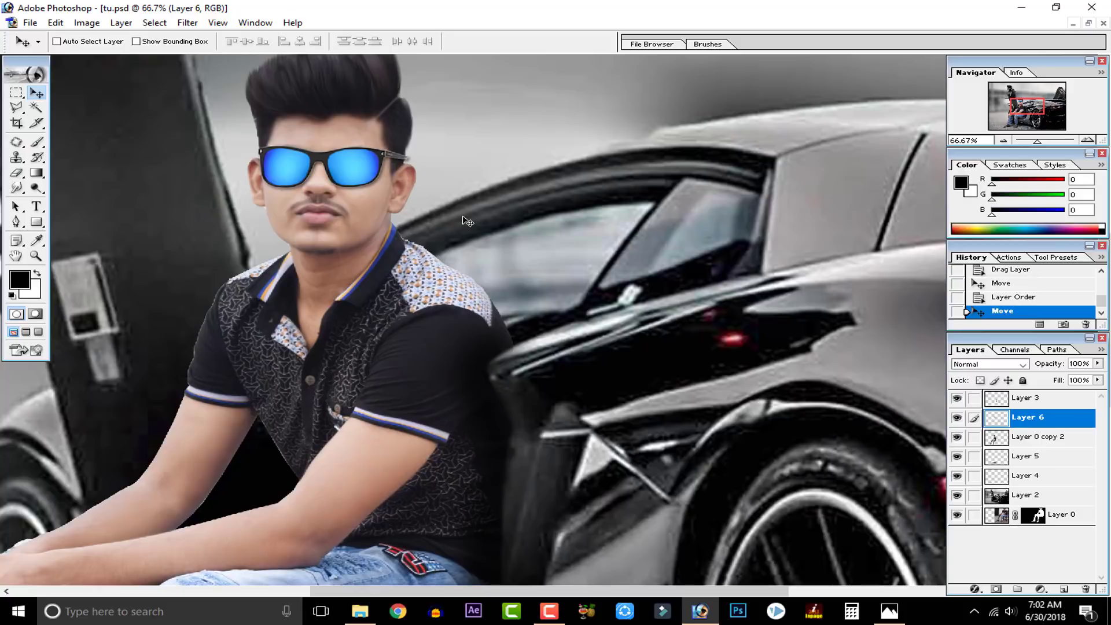
{"action": "key", "text": "Down"}
{"action": "key", "text": "Down"}
{"action": "key", "text": "Down"}
{"action": "key", "text": "Down"}
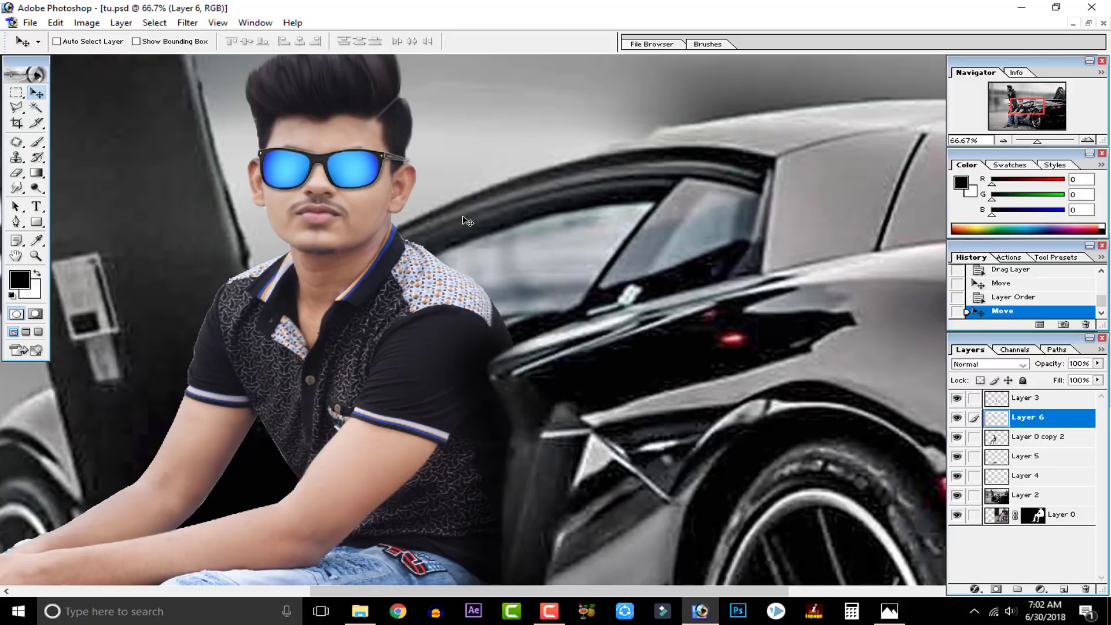
Step: Identify the man's layer by briefly hiding it, and select Layer 0 copy 2
{"action": "key", "text": "ctrl+minus"}
{"action": "key", "text": "ctrl+minus"}
{"action": "key", "text": "ctrl+minus"}
{"action": "key", "text": "ctrl+minus"}
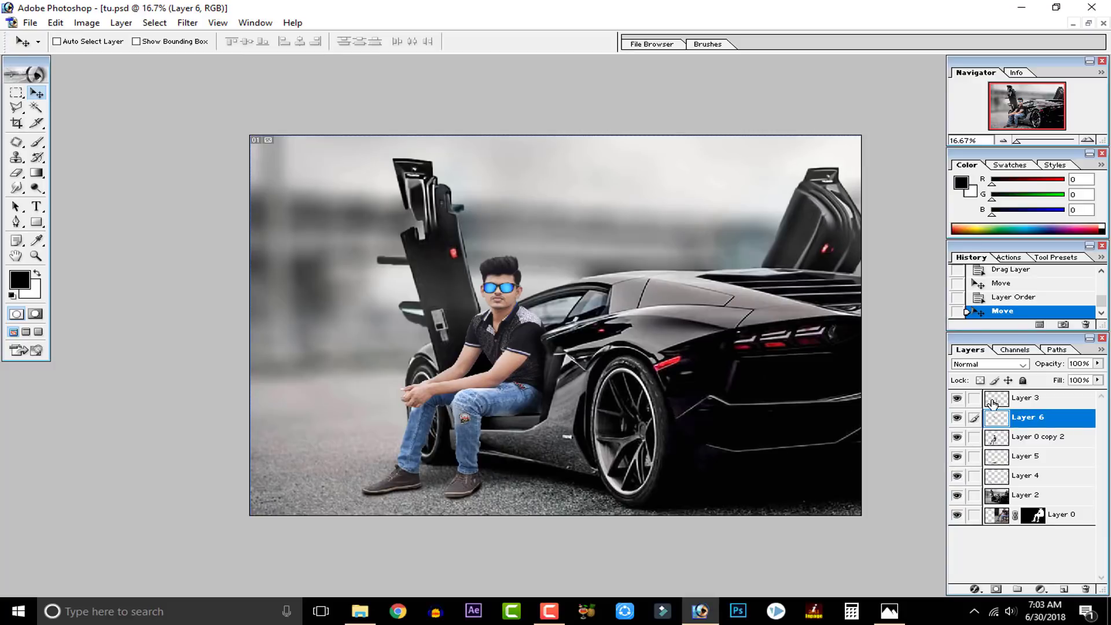
{"action": "left_click", "coordinate": [1012, 401]}
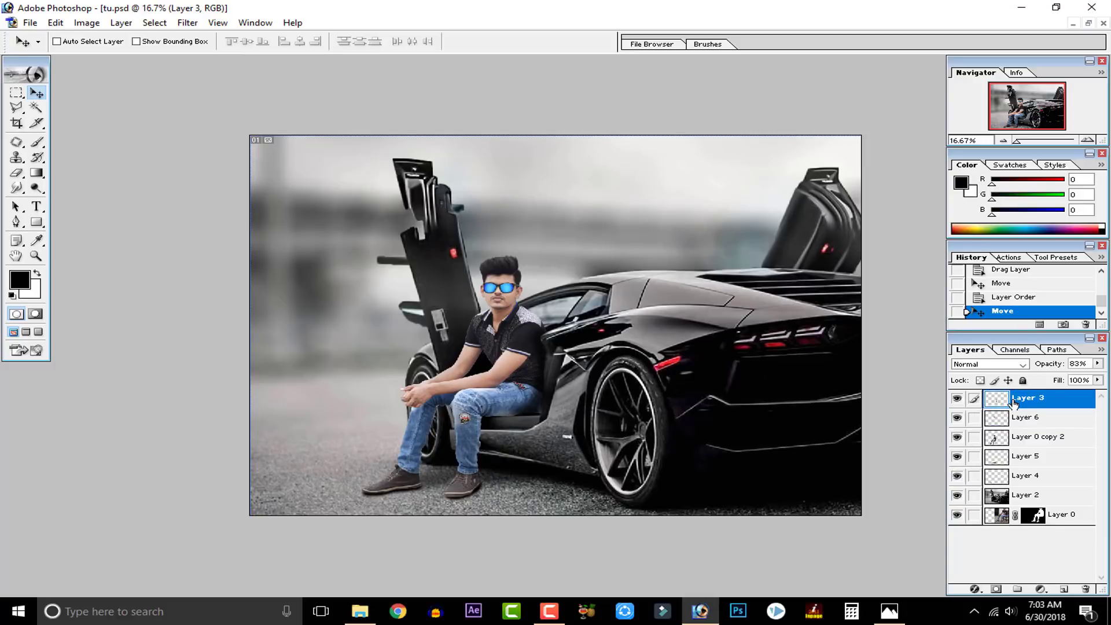
{"action": "left_click", "coordinate": [1015, 418]}
{"action": "left_click", "coordinate": [957, 439]}
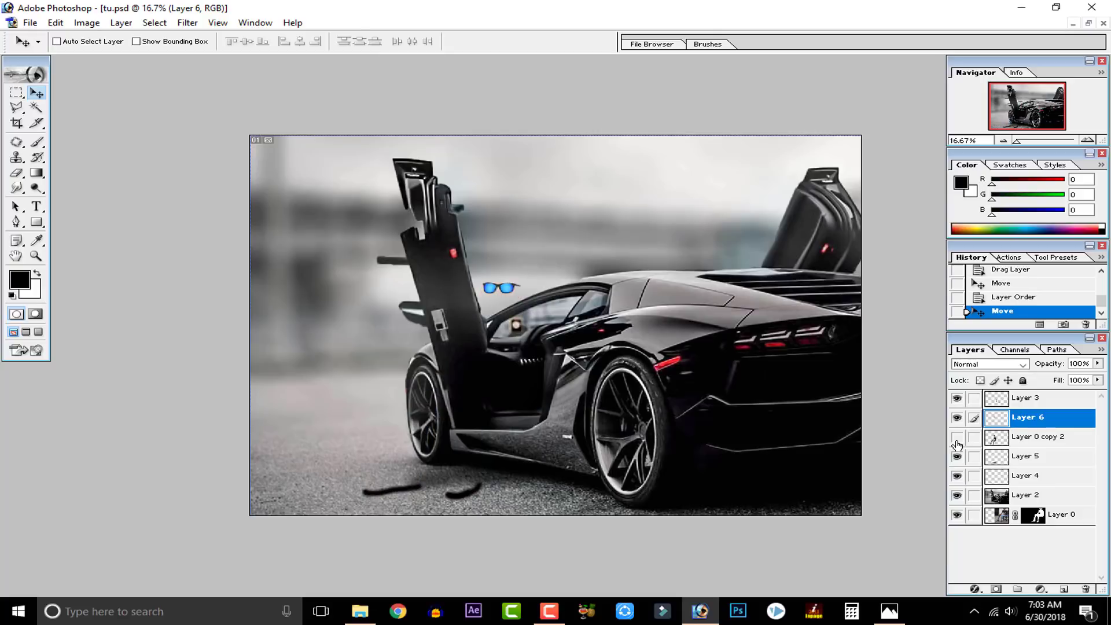
{"action": "left_click", "coordinate": [957, 441]}
{"action": "left_click", "coordinate": [998, 445]}
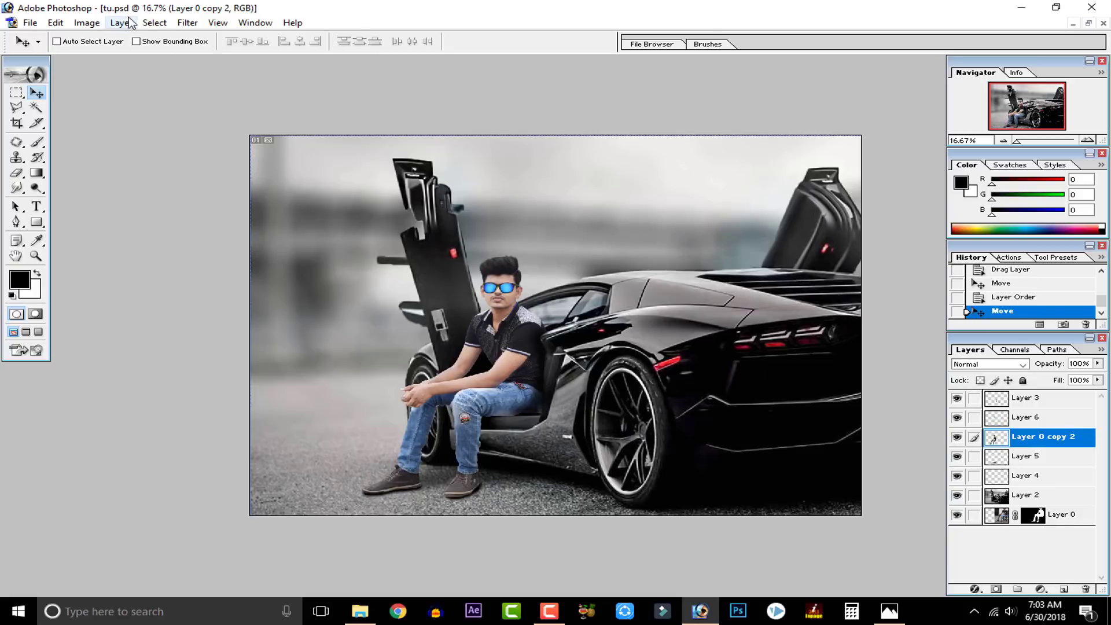
Step: Start a Curves adjustment on the man's layer and lower the Blue channel with a point at input 106, output 98
{"action": "left_click", "coordinate": [86, 23]}
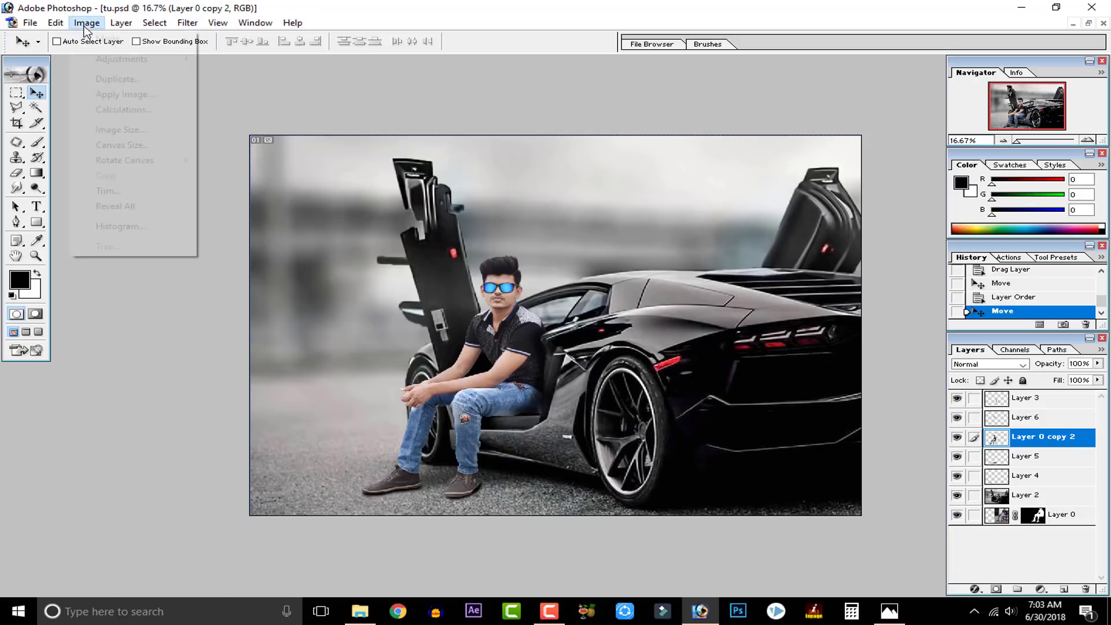
{"action": "mouse_move", "coordinate": [144, 58]}
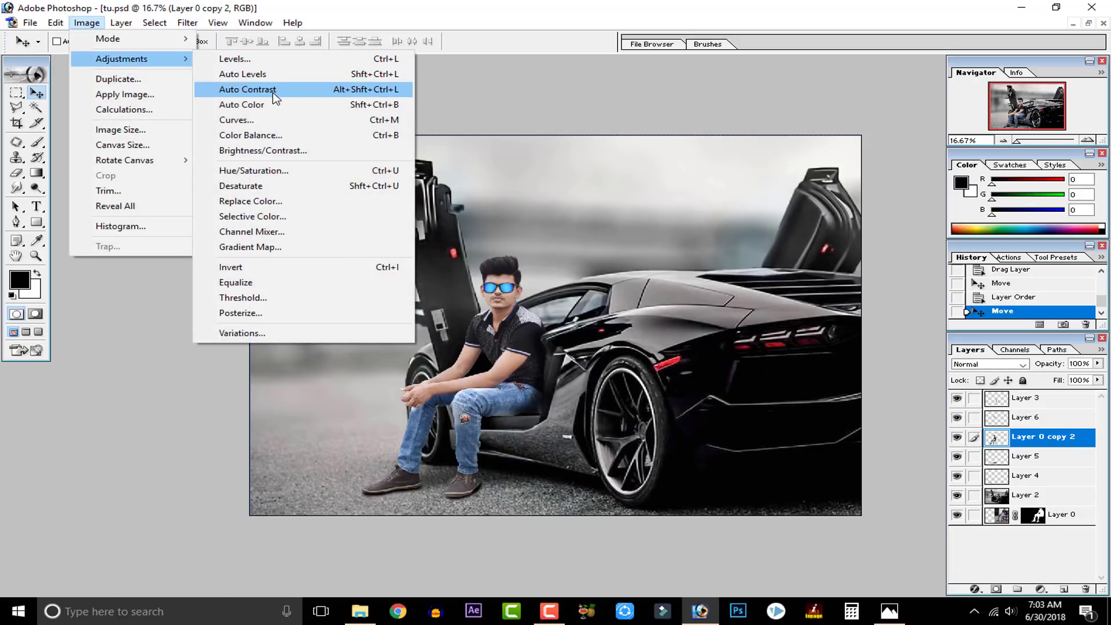
{"action": "left_click", "coordinate": [254, 120]}
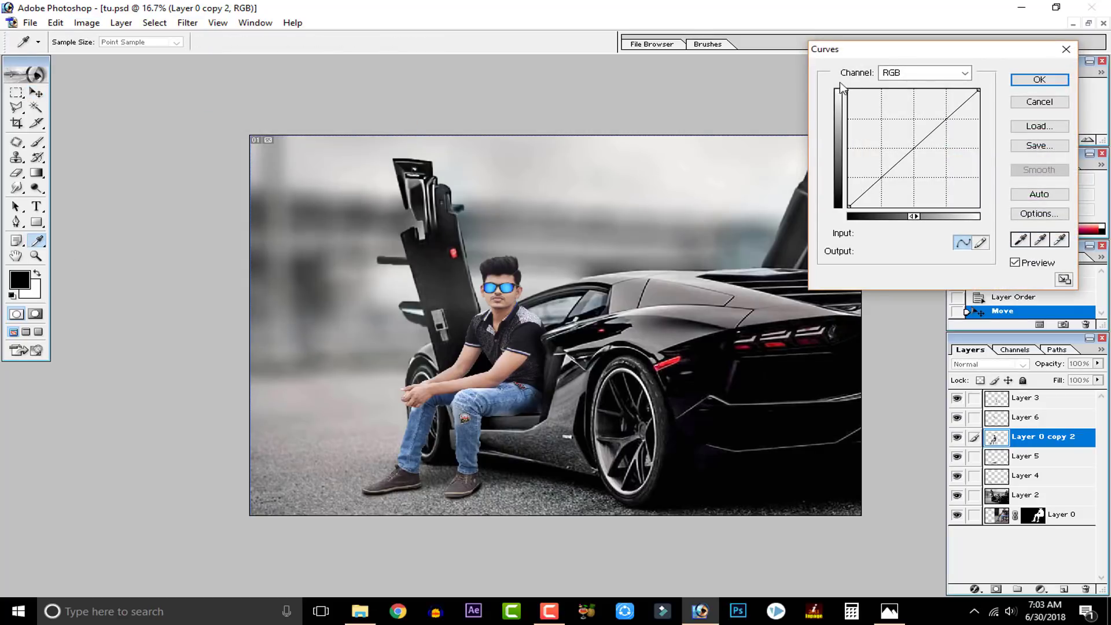
{"action": "left_click_drag", "start_coordinate": [907, 61], "coordinate": [836, 188]}
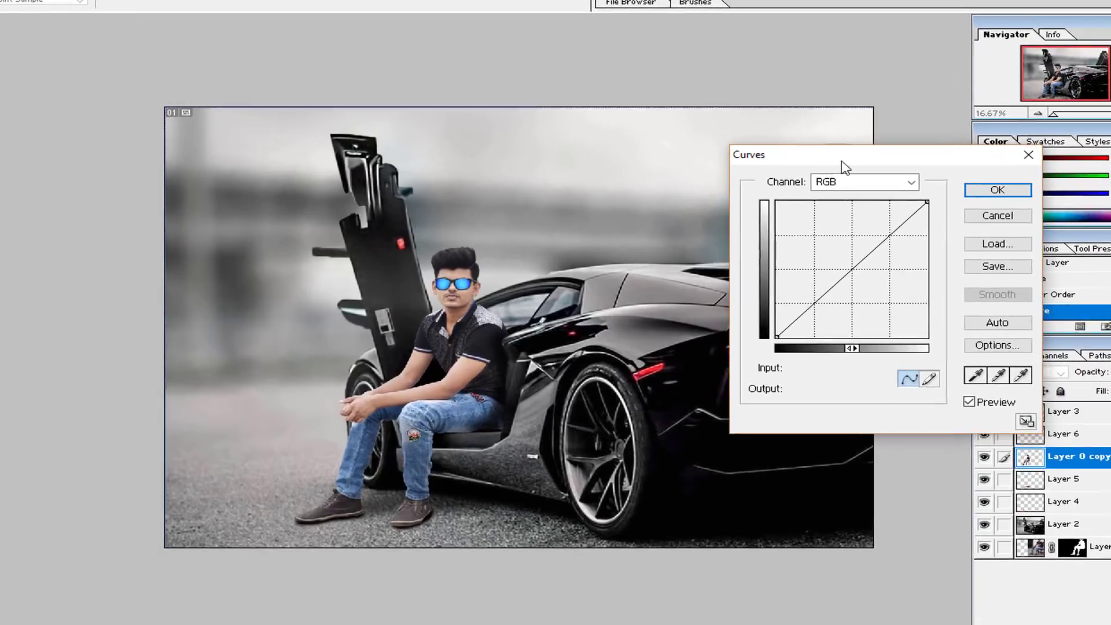
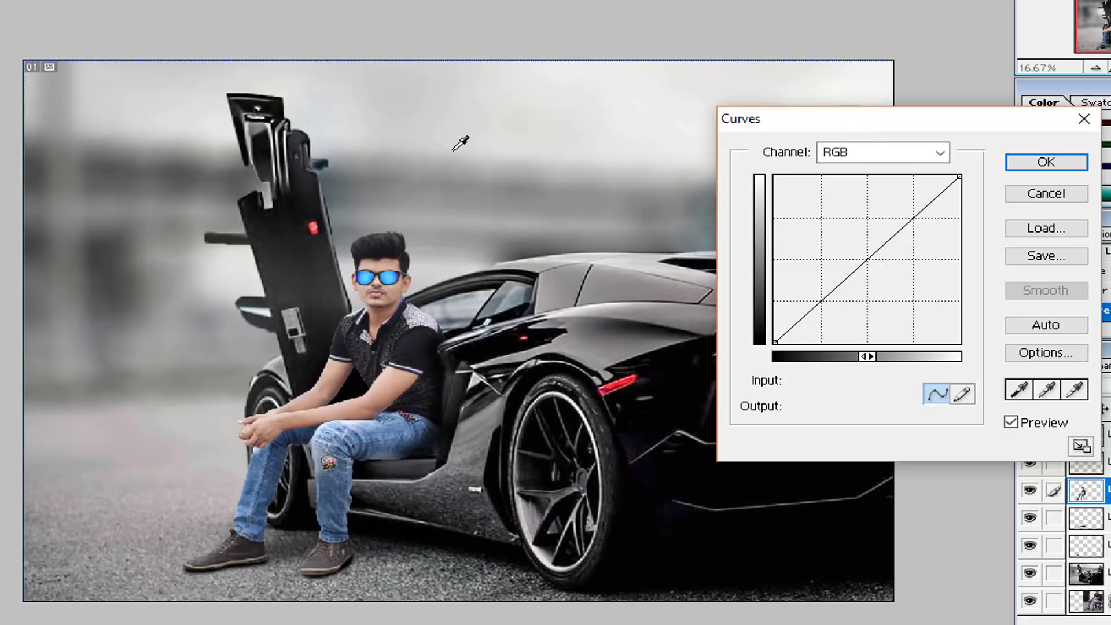
{"action": "left_click", "coordinate": [940, 142]}
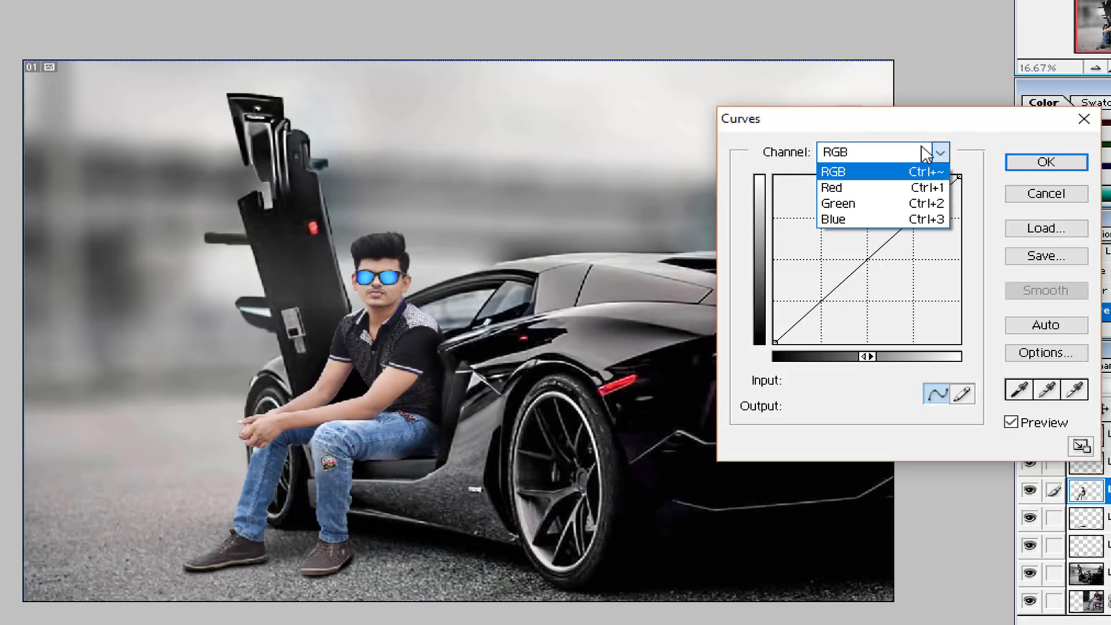
{"action": "left_click", "coordinate": [894, 172]}
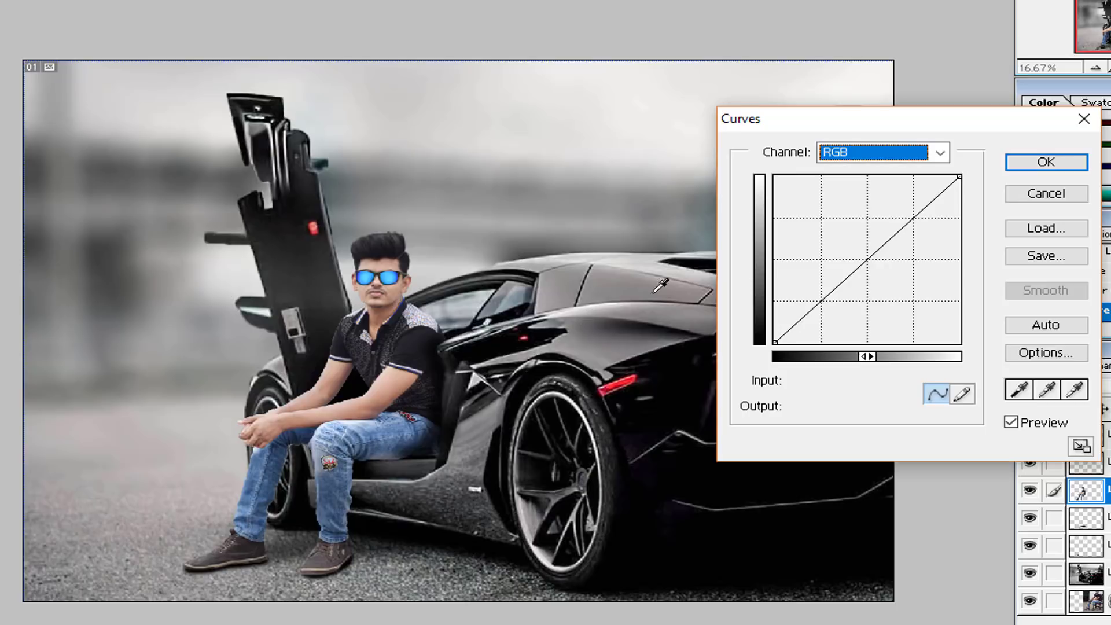
{"action": "left_click", "coordinate": [891, 154]}
{"action": "left_click", "coordinate": [870, 220]}
{"action": "mouse_move", "coordinate": [858, 269]}
{"action": "left_mouse_down"}
{"action": "mouse_move", "coordinate": [843, 265]}
{"action": "mouse_move", "coordinate": [852, 278]}
{"action": "left_mouse_up"}
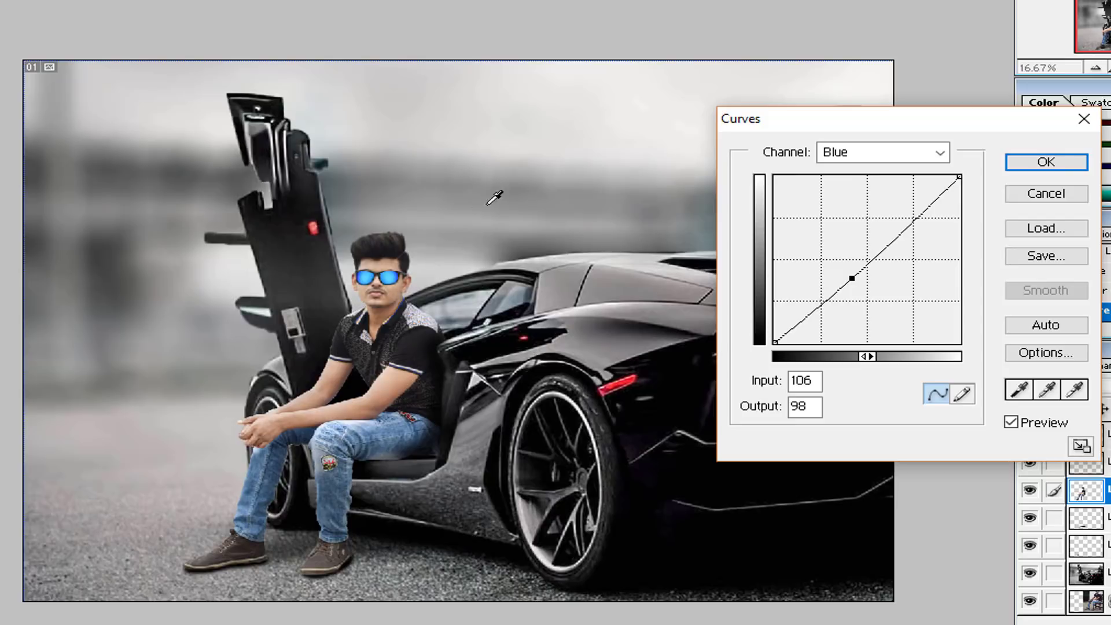
Step: Raise the Red channel curve with a point at input 68, output 74
{"action": "left_click", "coordinate": [870, 149]}
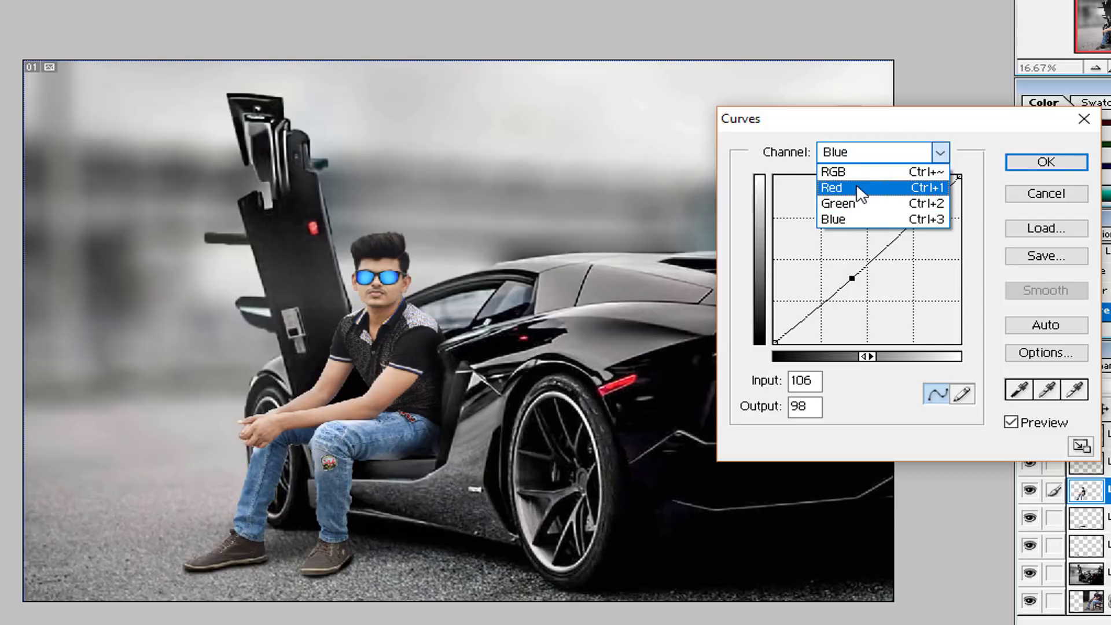
{"action": "left_click", "coordinate": [857, 187]}
{"action": "left_click_drag", "start_coordinate": [826, 294], "coordinate": [824, 294]}
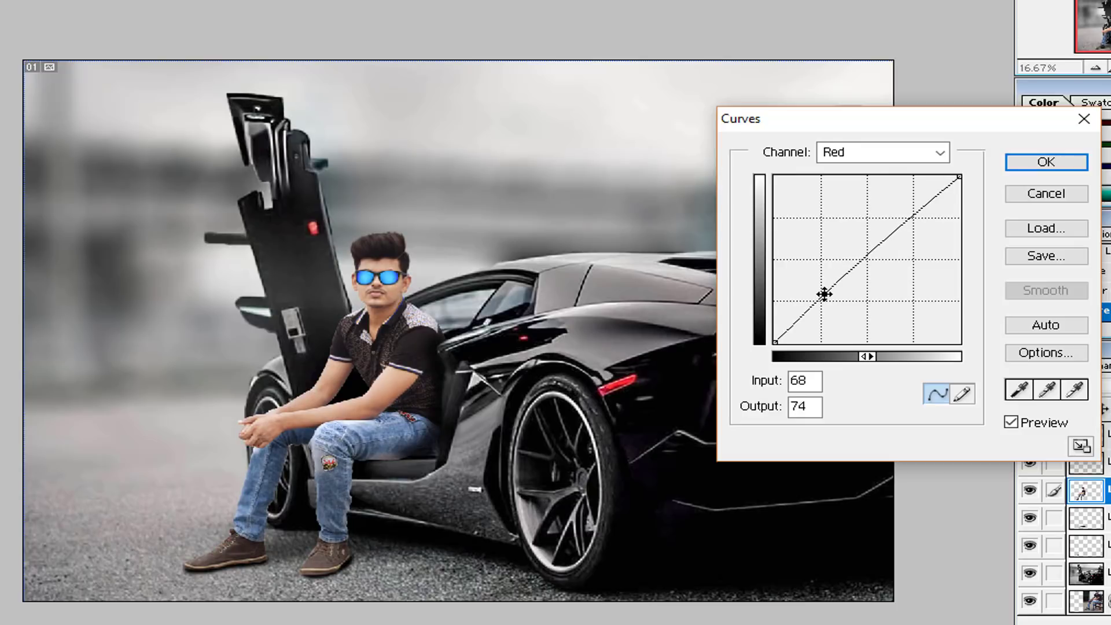
Step: Raise the Green channel curve with a point at input 76, output 81, and apply the Curves adjustment
{"action": "left_click", "coordinate": [880, 156]}
{"action": "left_click", "coordinate": [854, 206]}
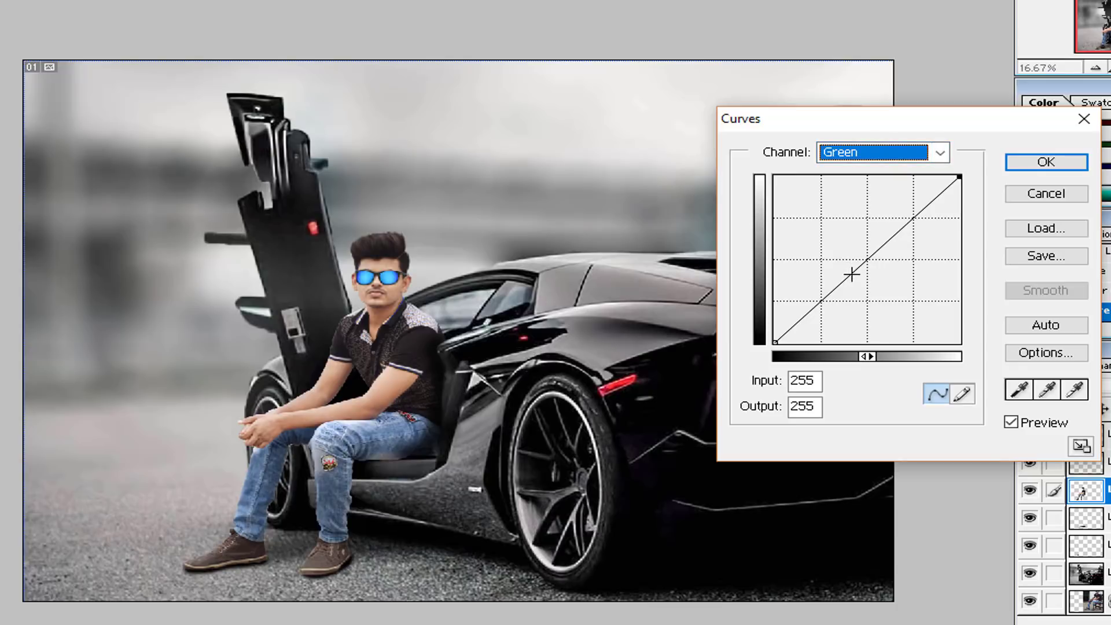
{"action": "left_click_drag", "start_coordinate": [852, 274], "coordinate": [851, 274]}
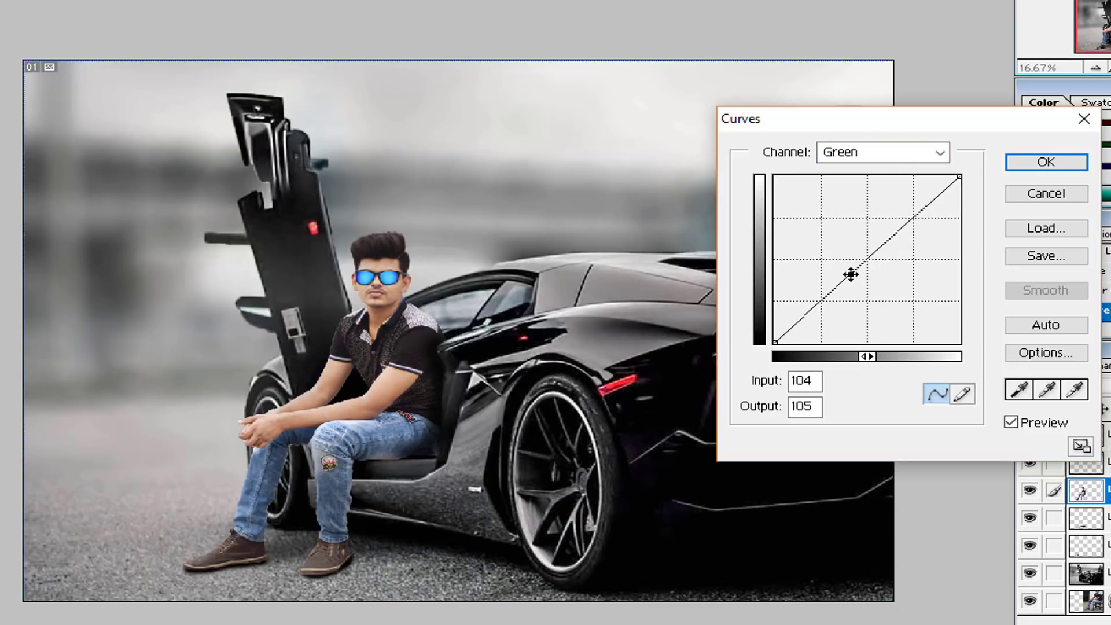
{"action": "mouse_move", "coordinate": [850, 274]}
{"action": "left_mouse_down"}
{"action": "mouse_move", "coordinate": [850, 251]}
{"action": "mouse_move", "coordinate": [864, 271]}
{"action": "mouse_move", "coordinate": [854, 269]}
{"action": "left_mouse_up"}
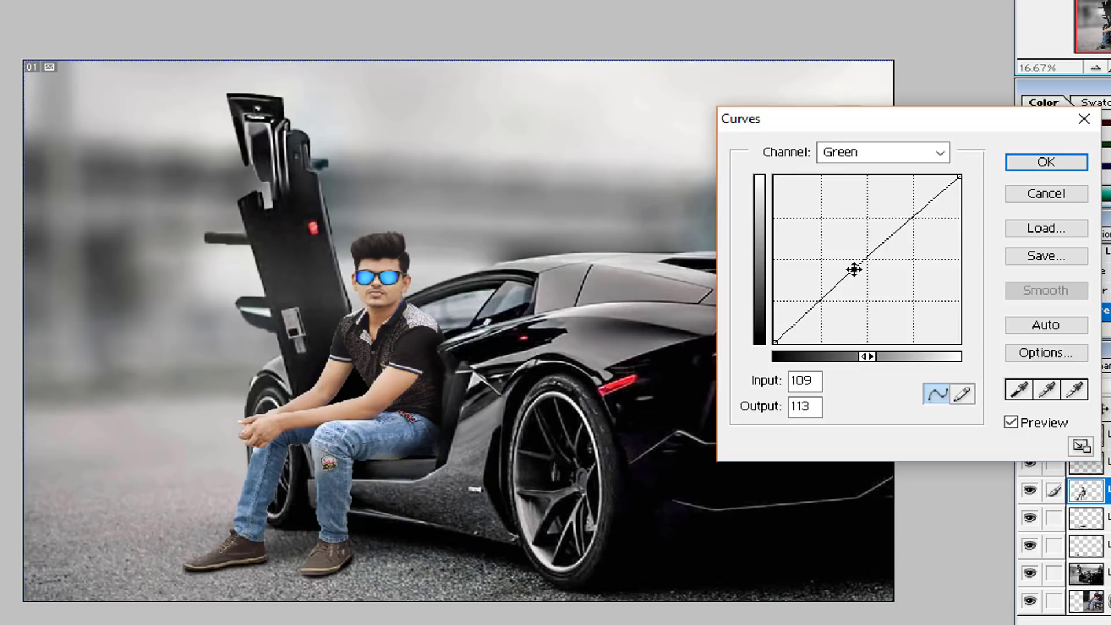
{"action": "left_click_drag", "start_coordinate": [854, 270], "coordinate": [851, 269]}
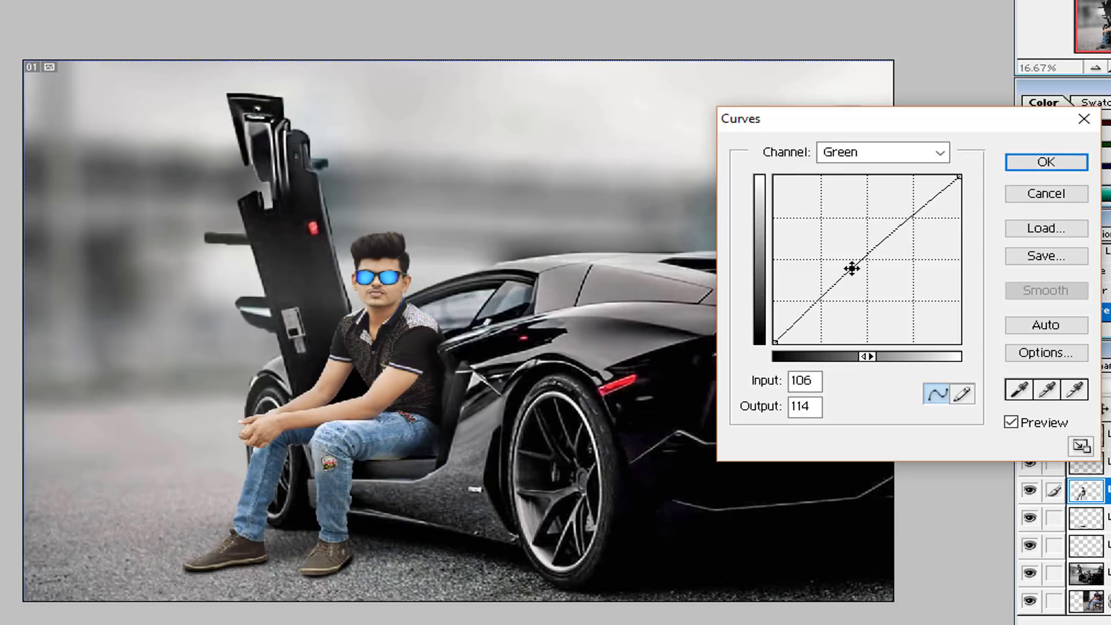
{"action": "left_click_drag", "start_coordinate": [851, 269], "coordinate": [829, 290]}
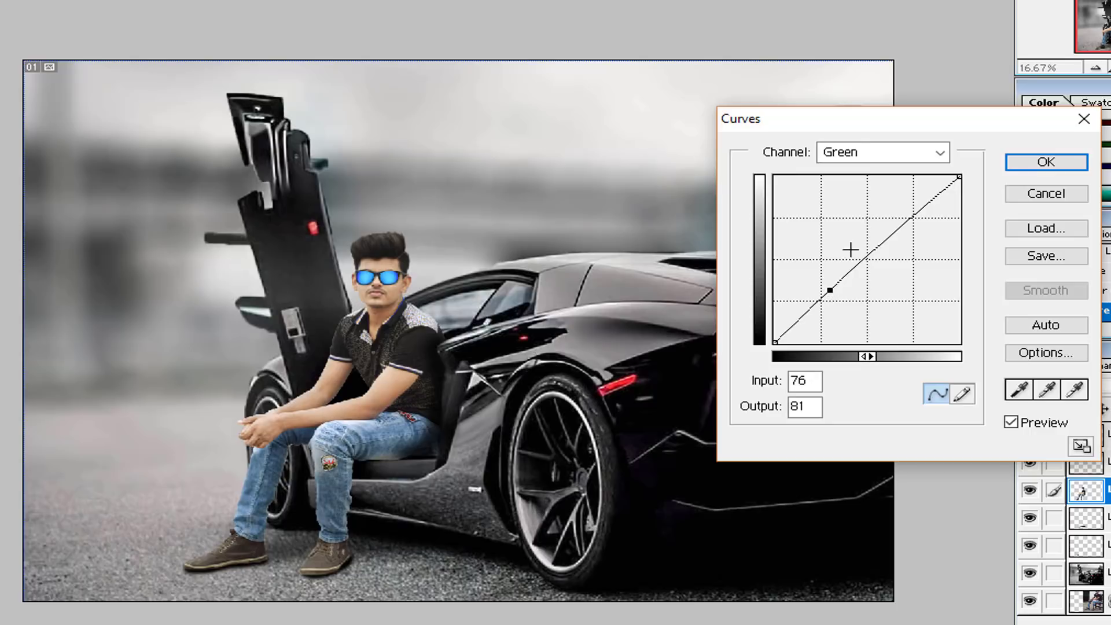
{"action": "left_click", "coordinate": [1028, 164]}
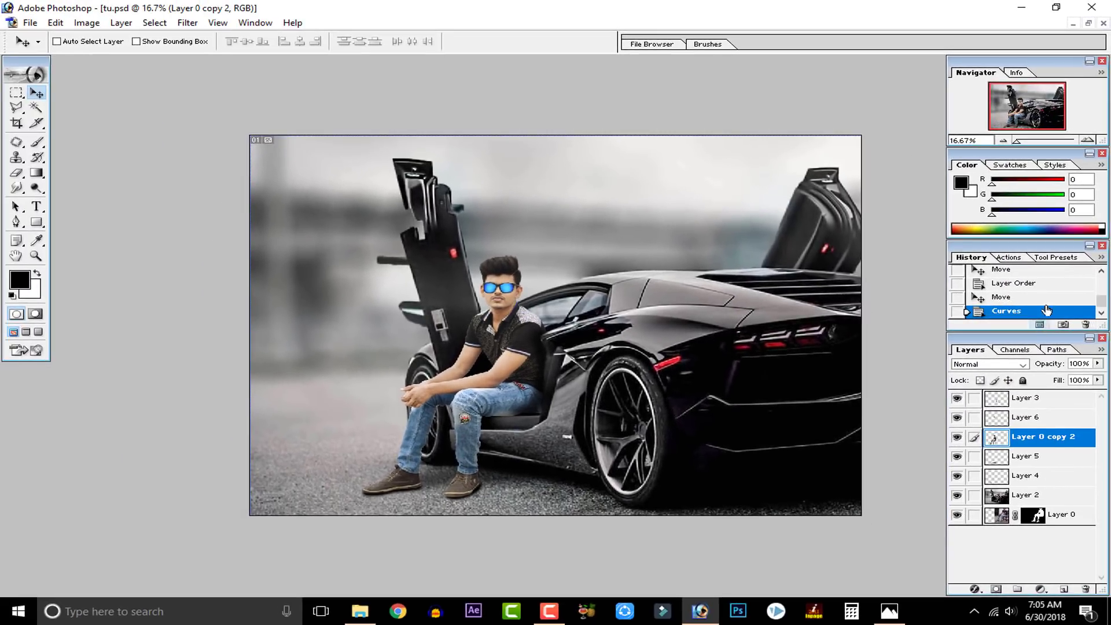
Step: Compare the man's colours before and after the Curves adjustment by switching between the last two history states
{"action": "left_click", "coordinate": [1041, 297]}
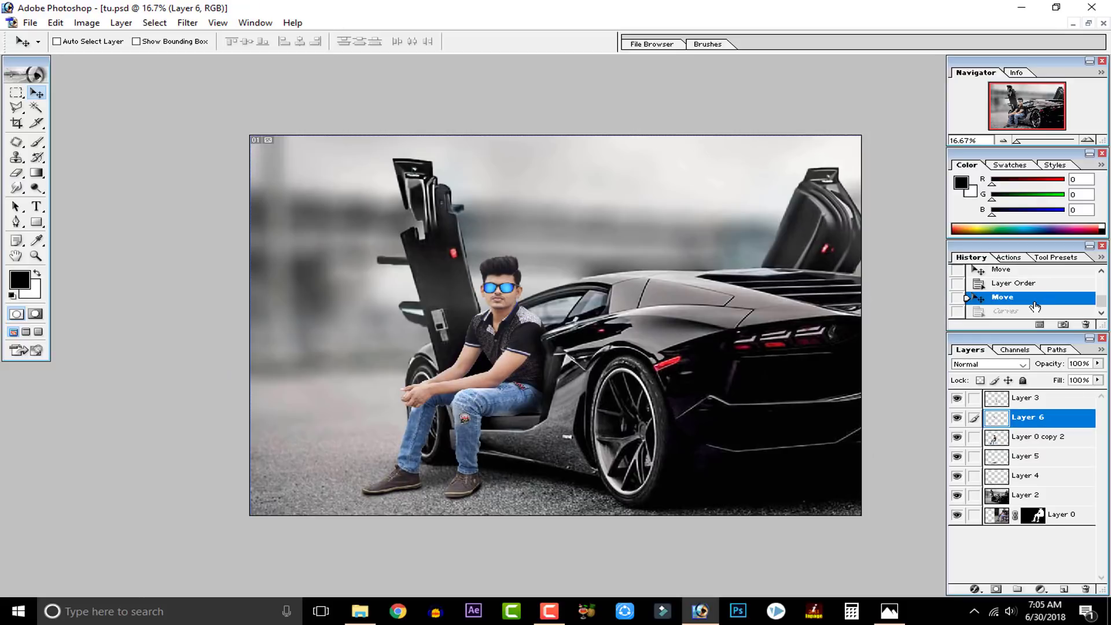
{"action": "left_click", "coordinate": [1031, 311]}
{"action": "left_click", "coordinate": [1034, 299]}
{"action": "left_click", "coordinate": [1025, 312]}
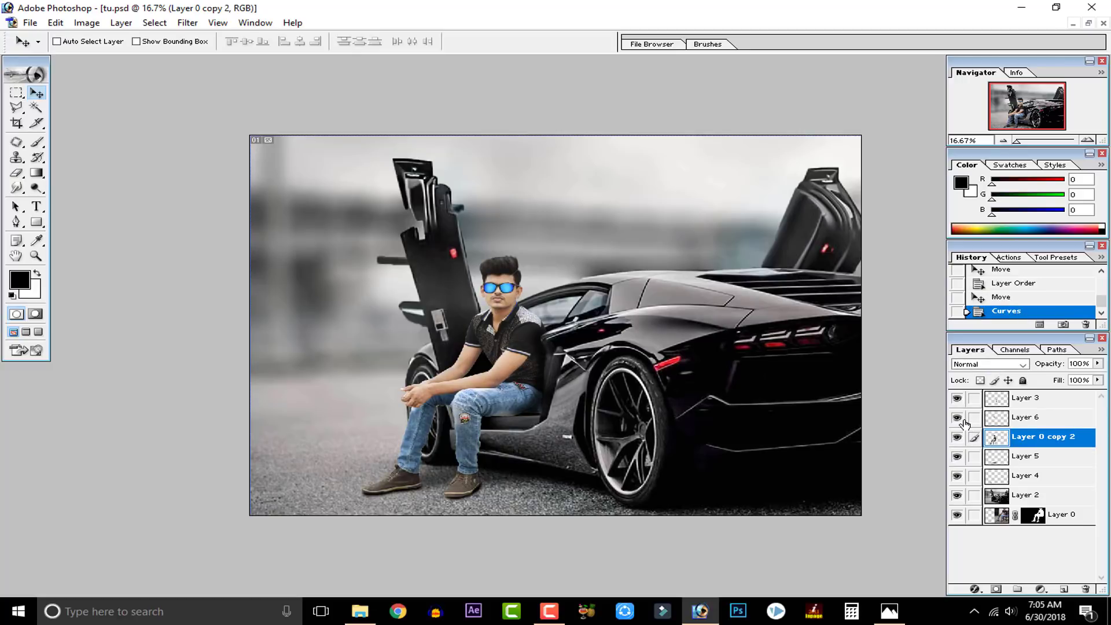
{"action": "right_click", "coordinate": [1002, 439]}
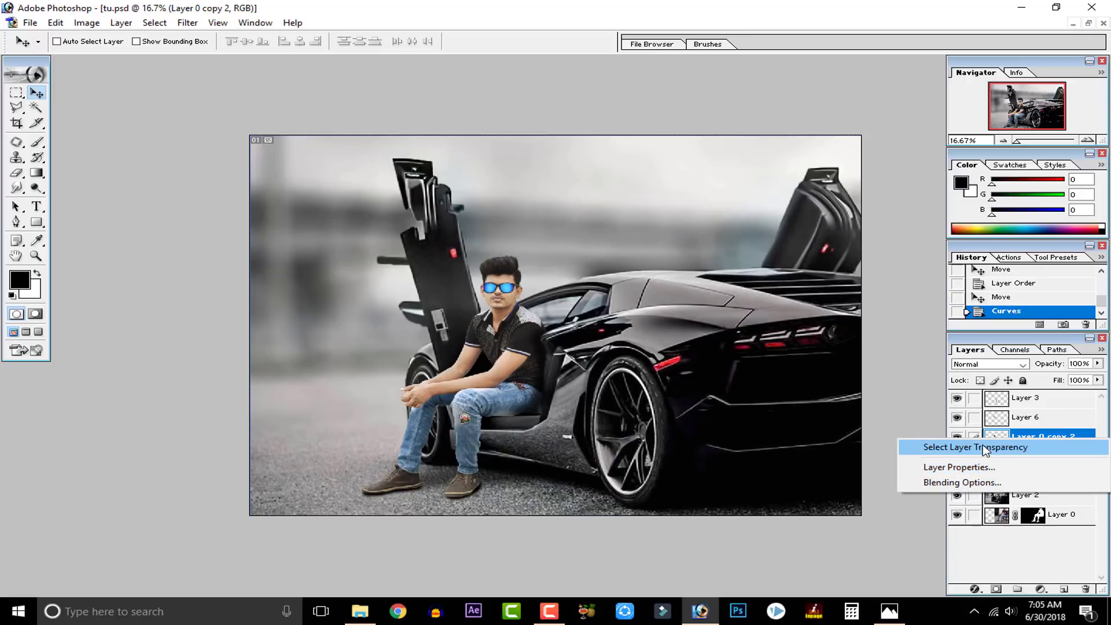
{"action": "left_click", "coordinate": [1008, 435]}
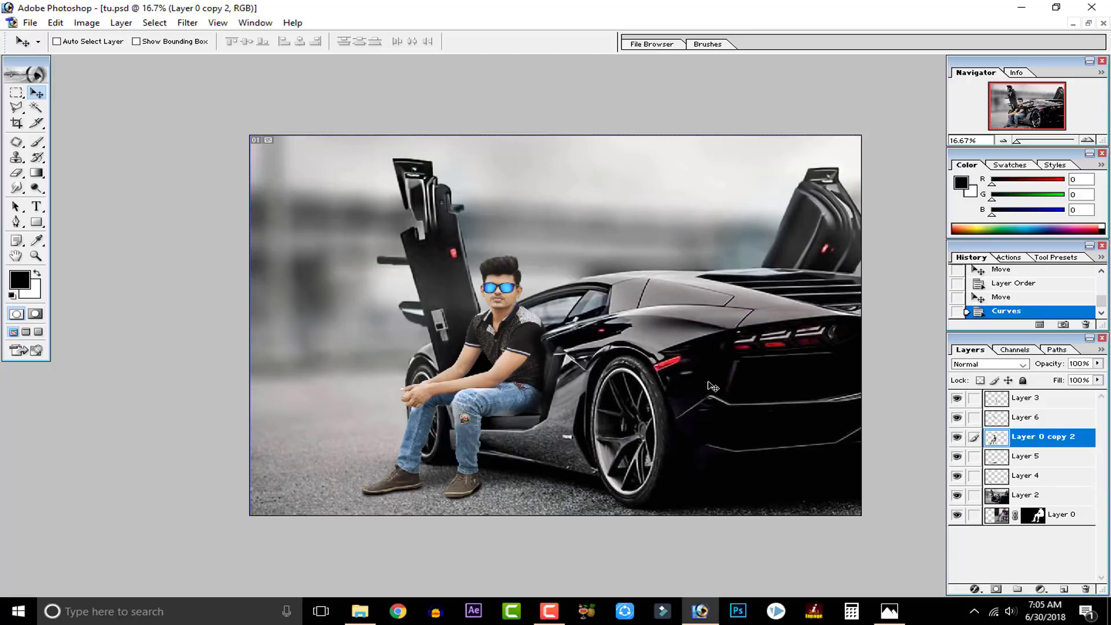
Step: Try Auto Color on the man's layer, compare it with the previous state, and undo it
{"action": "left_click", "coordinate": [87, 23]}
{"action": "mouse_move", "coordinate": [145, 58]}
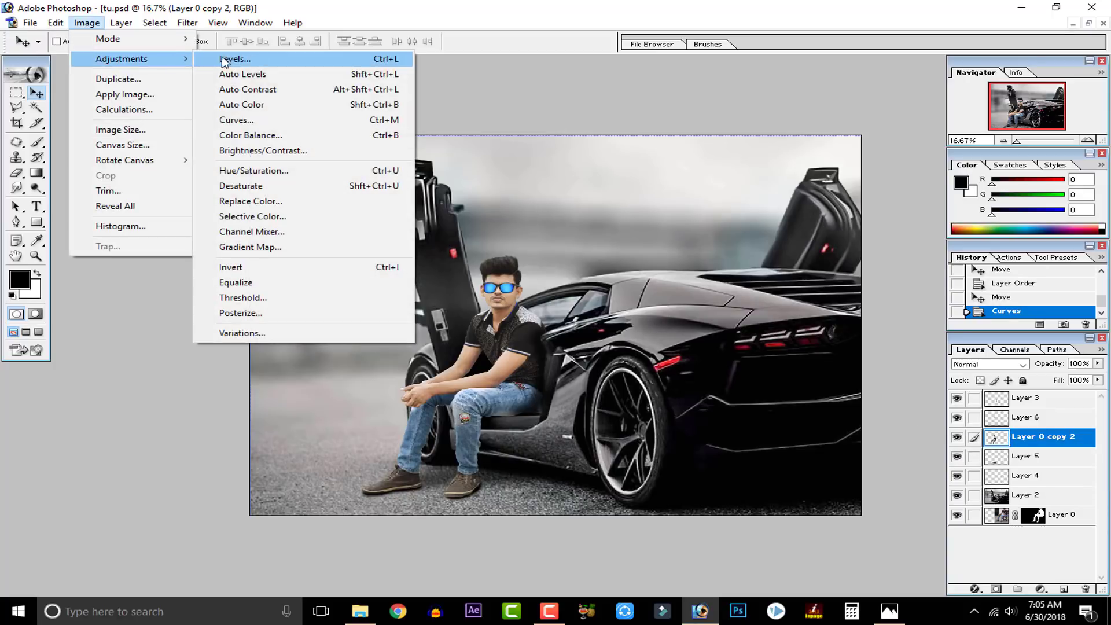
{"action": "left_click", "coordinate": [272, 103]}
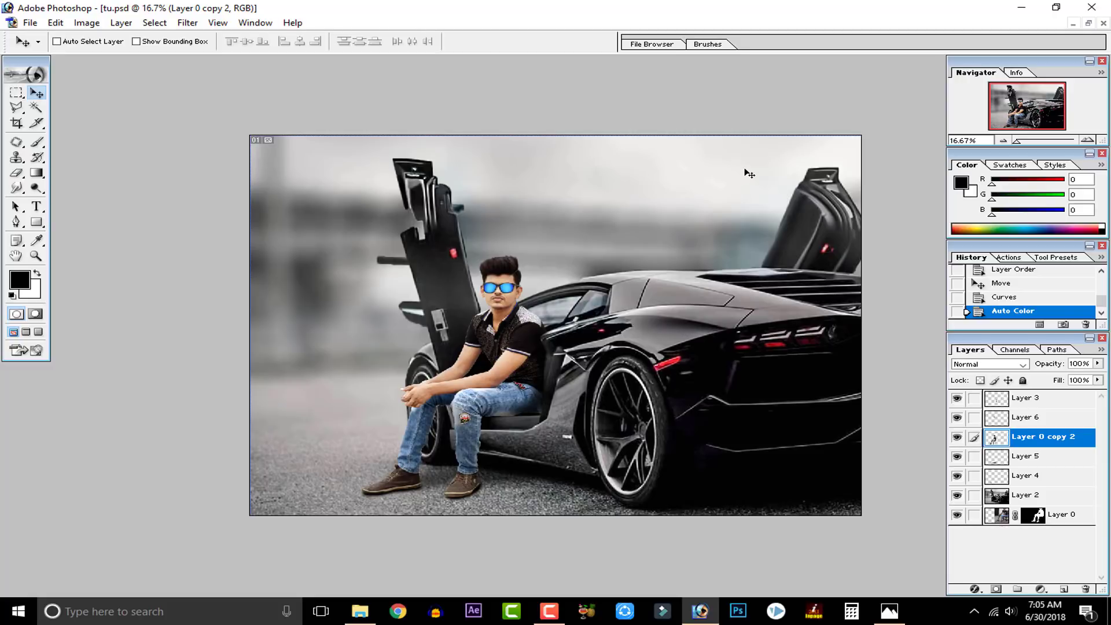
{"action": "key", "text": "ctrl+z"}
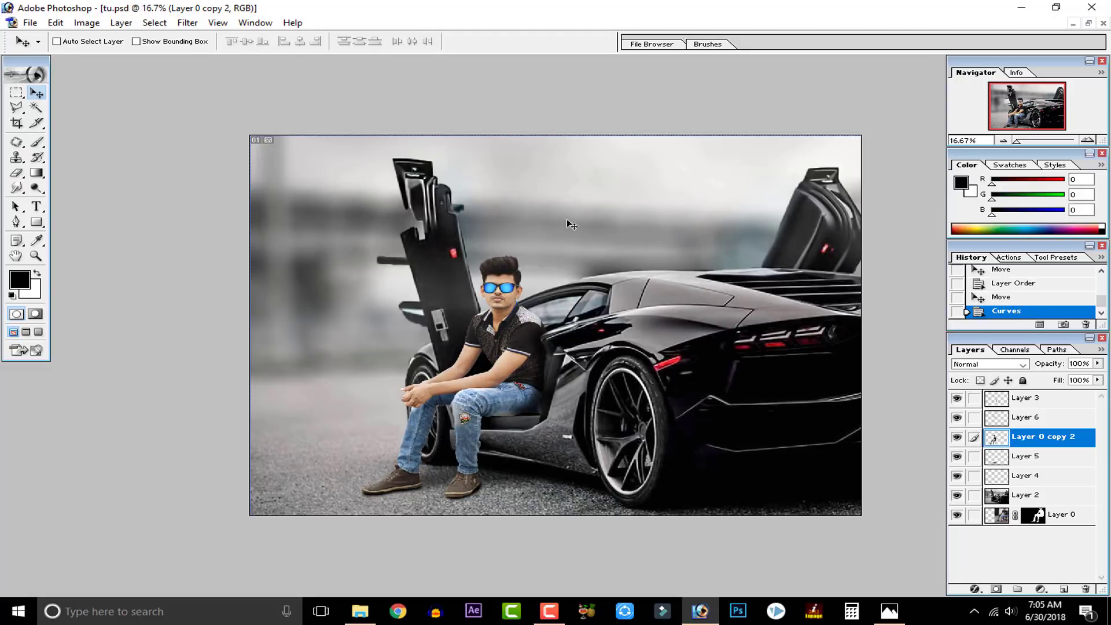
{"action": "key", "text": "ctrl+z"}
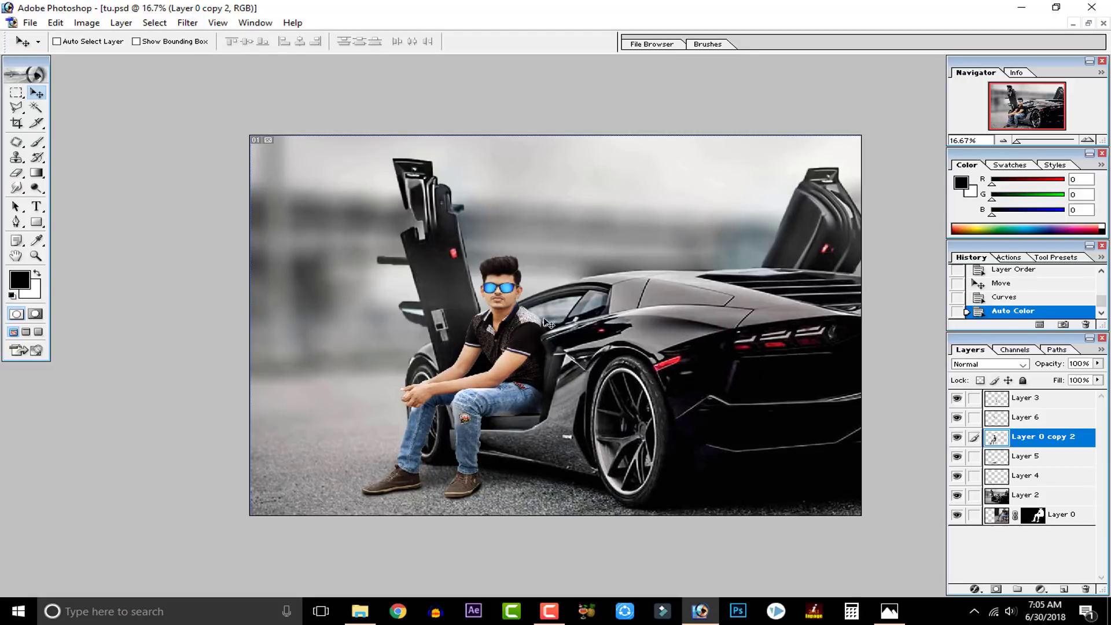
{"action": "key", "text": "ctrl+z"}
{"action": "key", "text": "ctrl+z"}
{"action": "key", "text": "ctrl+z"}
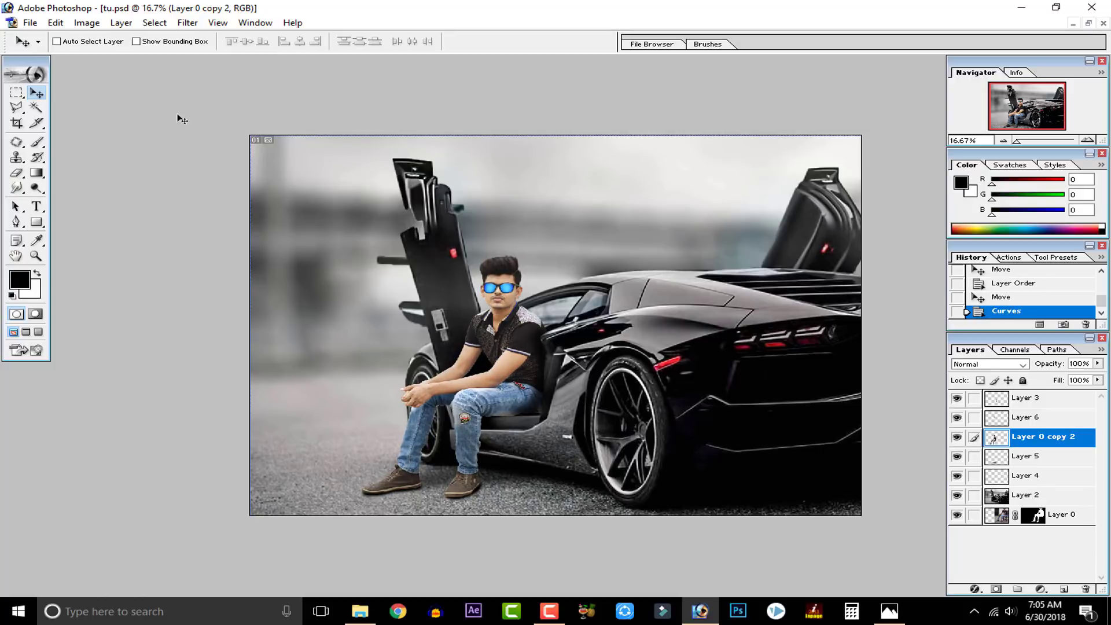
Step: Apply a second Curves adjustment to the man's layer with RGB points at input 57, output 57 and input 130, output 152
{"action": "left_click", "coordinate": [86, 23]}
{"action": "mouse_move", "coordinate": [122, 58]}
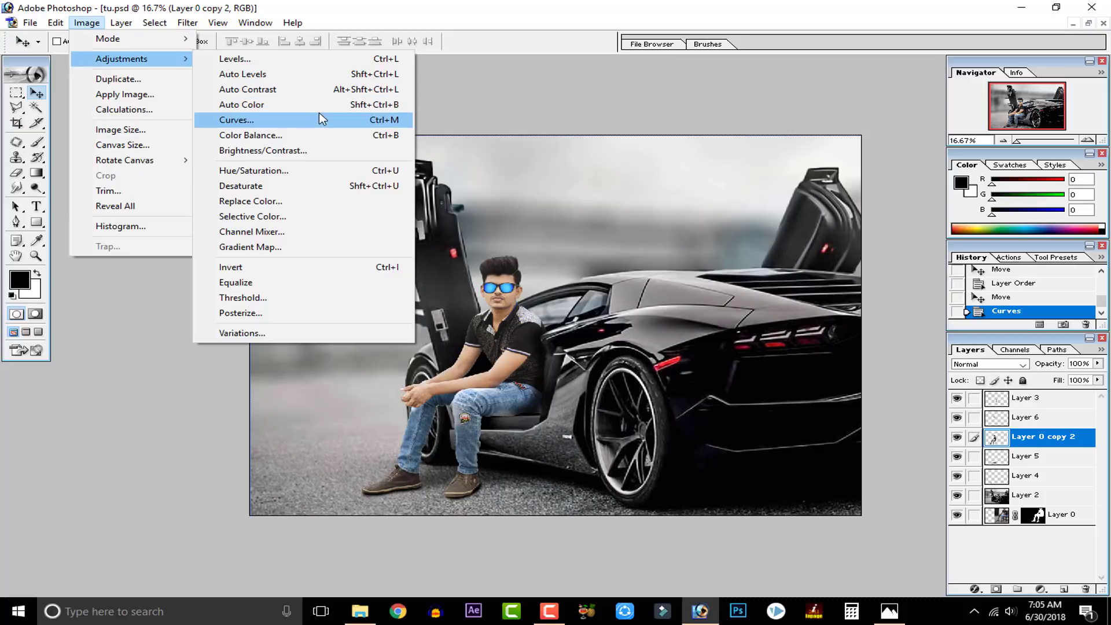
{"action": "left_click", "coordinate": [319, 119]}
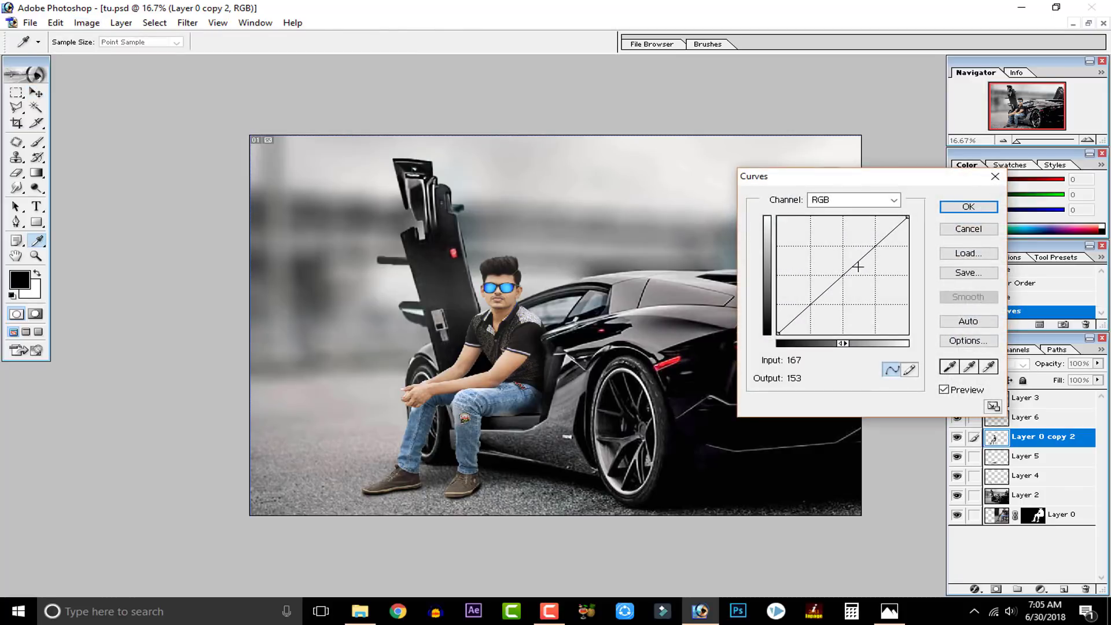
{"action": "left_click_drag", "start_coordinate": [847, 264], "coordinate": [846, 263]}
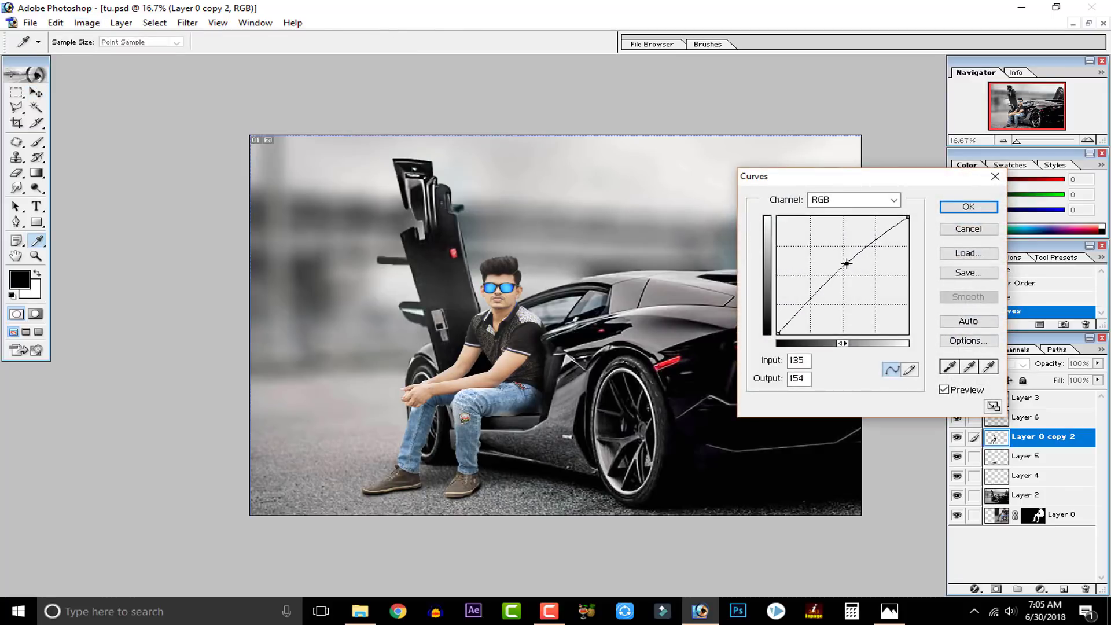
{"action": "mouse_move", "coordinate": [807, 299]}
{"action": "left_mouse_down"}
{"action": "mouse_move", "coordinate": [805, 312]}
{"action": "mouse_move", "coordinate": [809, 304]}
{"action": "left_mouse_up"}
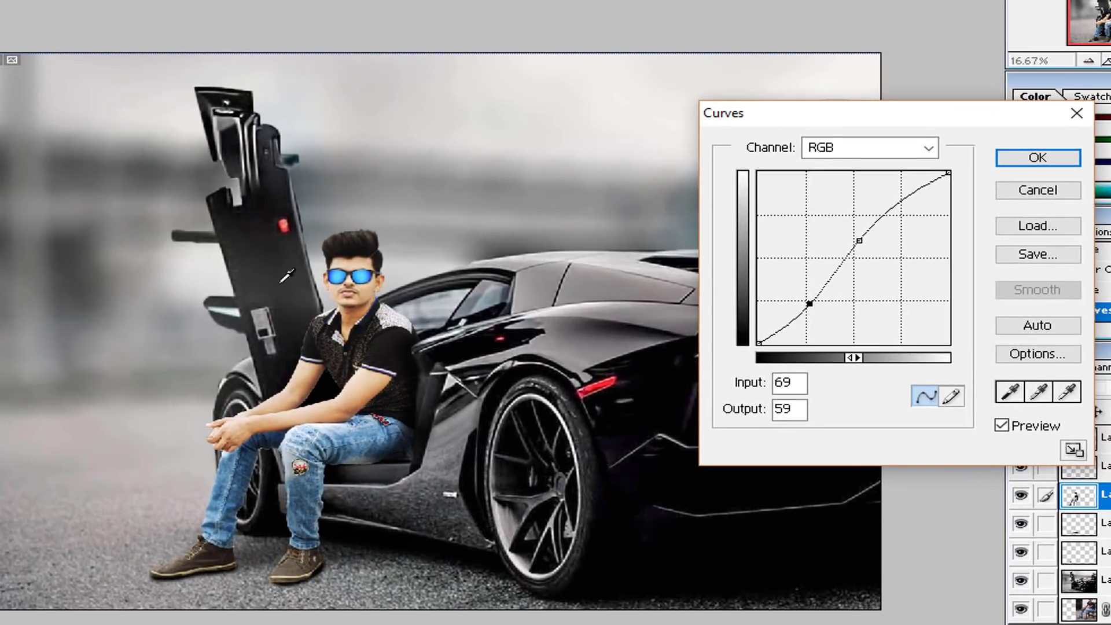
{"action": "left_click_drag", "start_coordinate": [808, 305], "coordinate": [802, 304]}
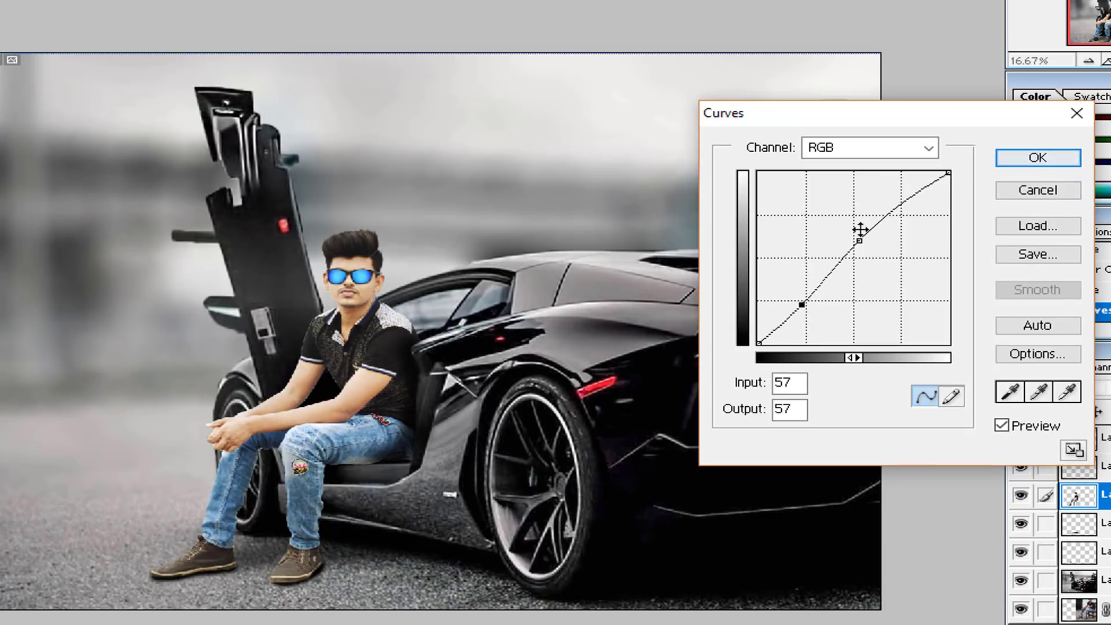
{"action": "left_click_drag", "start_coordinate": [857, 238], "coordinate": [855, 242]}
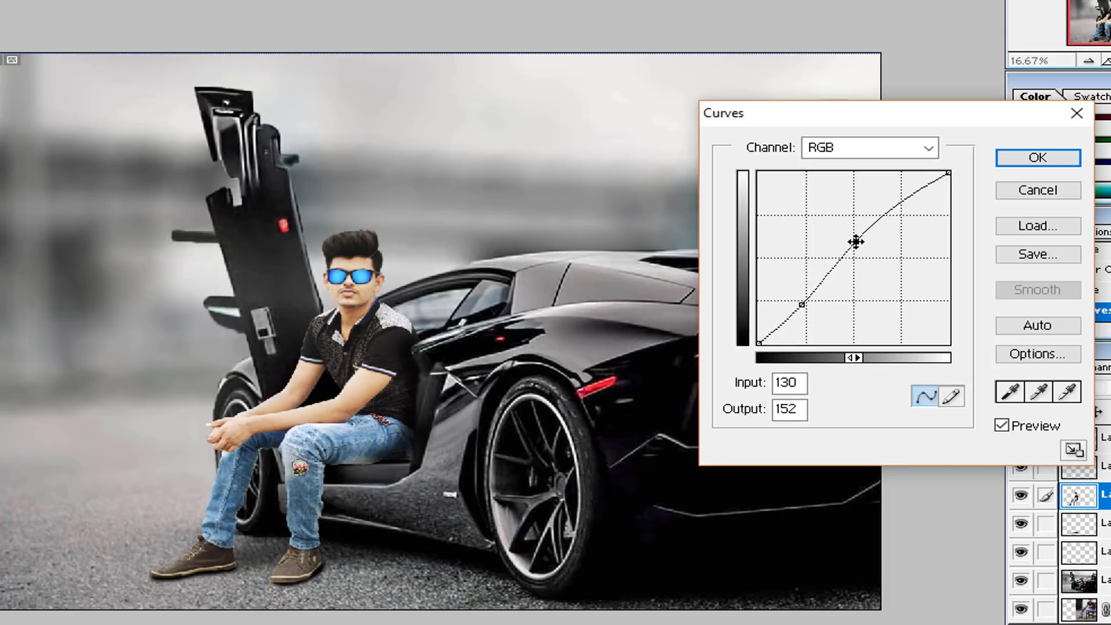
{"action": "left_click", "coordinate": [1065, 161]}
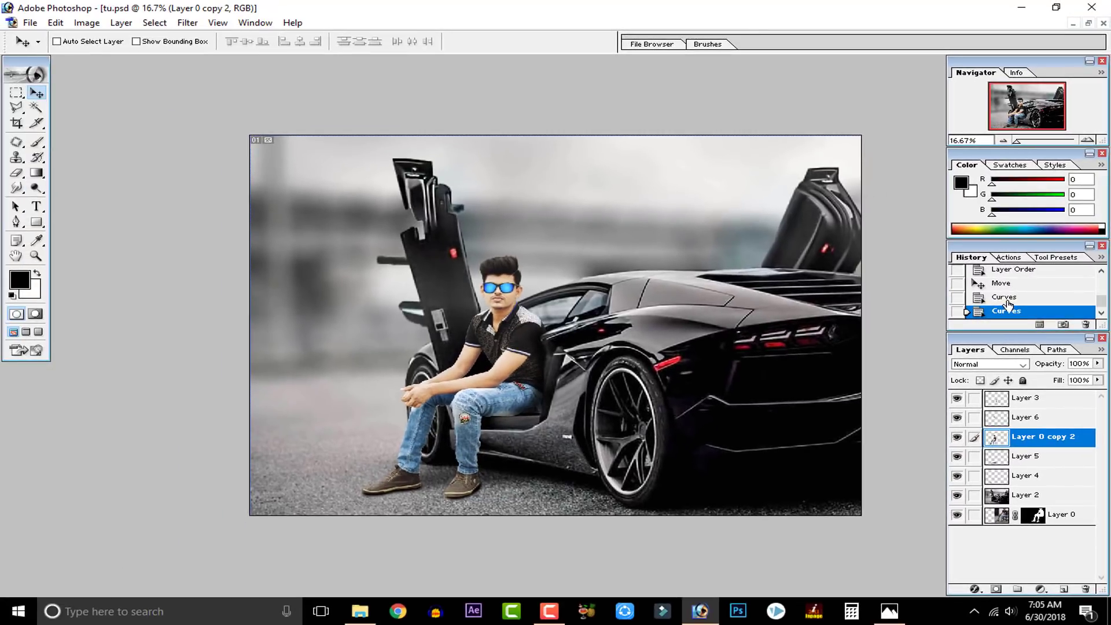
Step: Compare the image before and after the second Curves adjustment, and examine the man up close
{"action": "left_click", "coordinate": [1070, 296]}
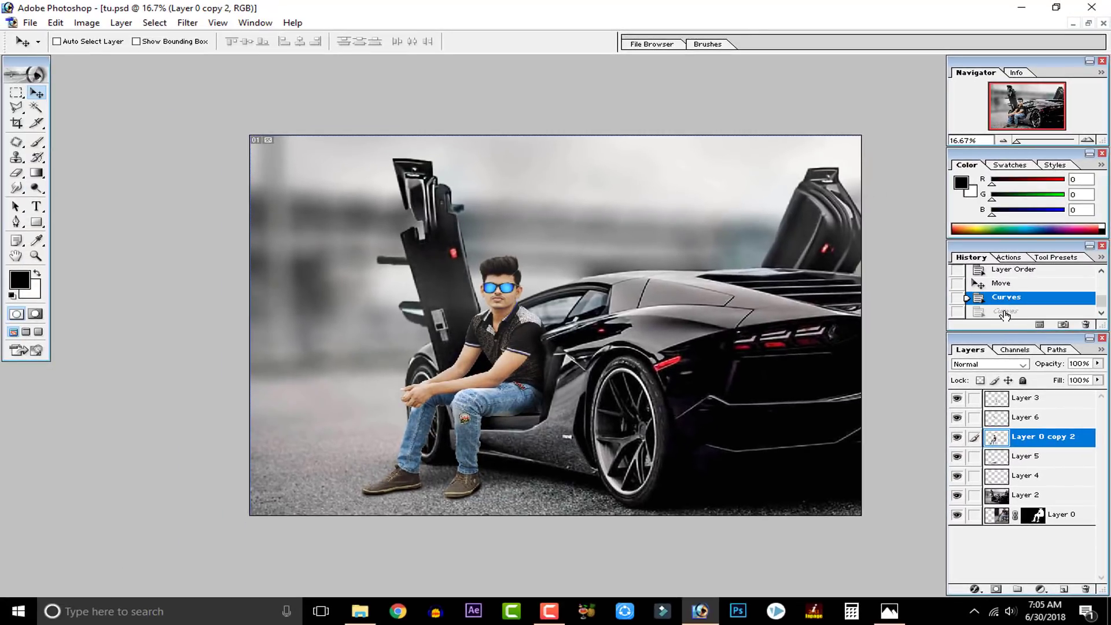
{"action": "left_click", "coordinate": [1005, 312]}
{"action": "left_click", "coordinate": [1005, 297]}
{"action": "left_click", "coordinate": [1006, 311]}
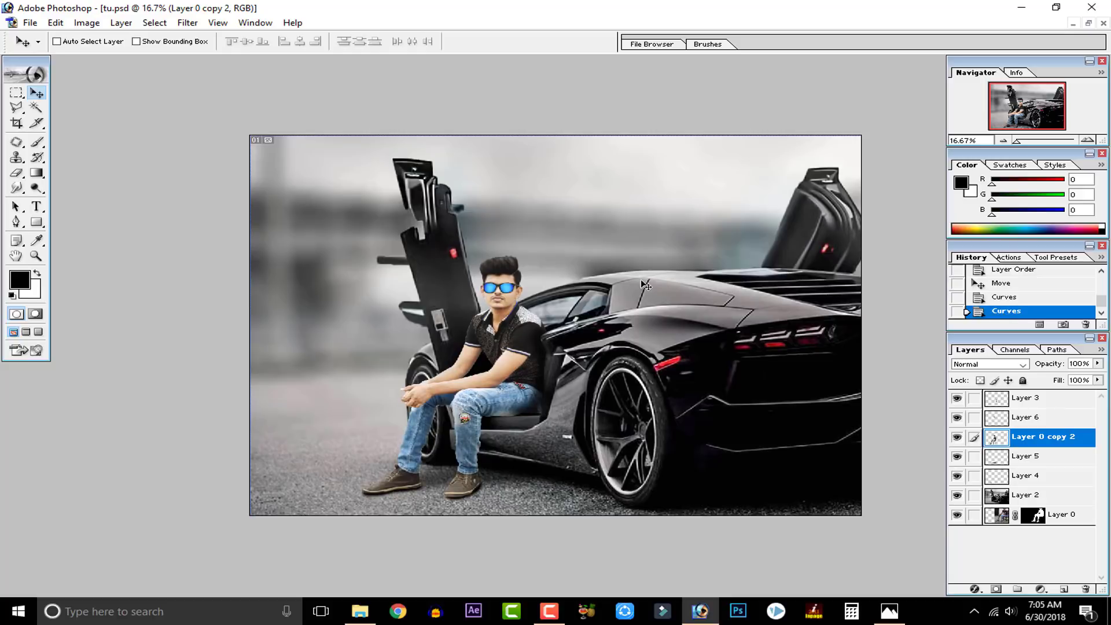
{"action": "key", "text": "ctrl+plus"}
{"action": "key", "text": "ctrl+plus"}
{"action": "key", "text": "ctrl+plus"}
{"action": "key", "text": "ctrl+minus"}
{"action": "key", "text": "ctrl+minus"}
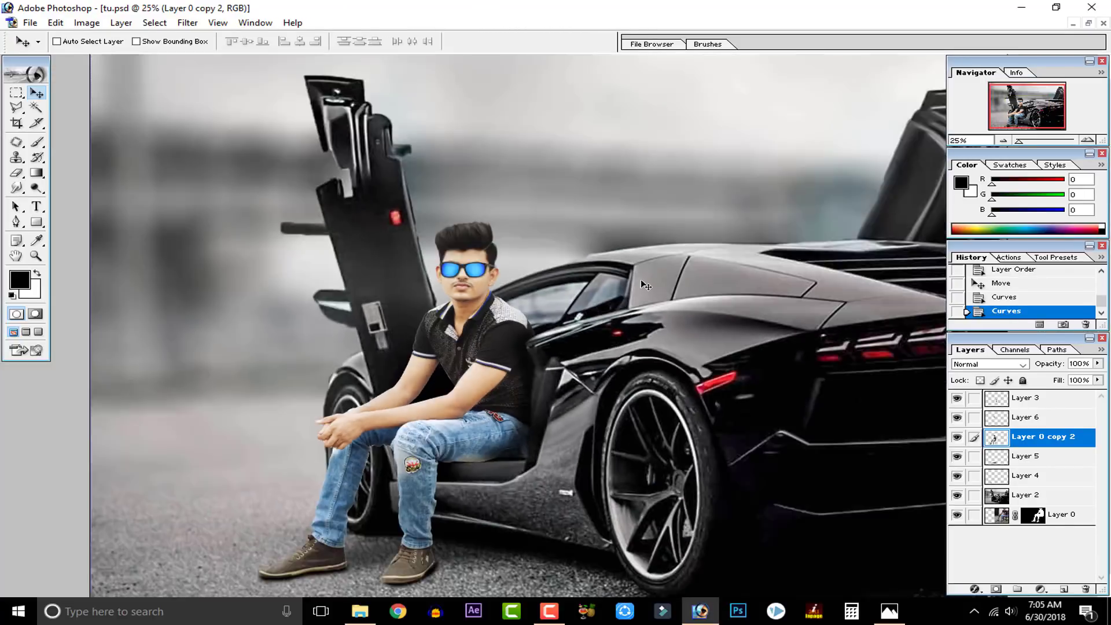
{"action": "key", "text": "ctrl+minus"}
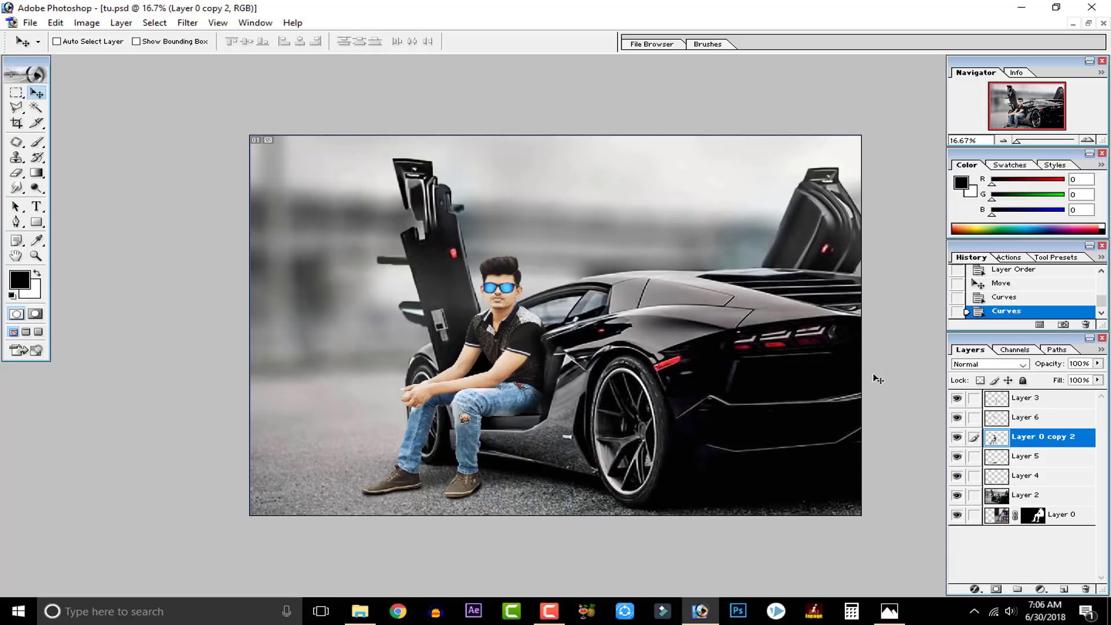
Step: Open light by best4you.jpg, copy its glow image into tu.psd above Layer 3, and close the light file
{"action": "left_click", "coordinate": [998, 402]}
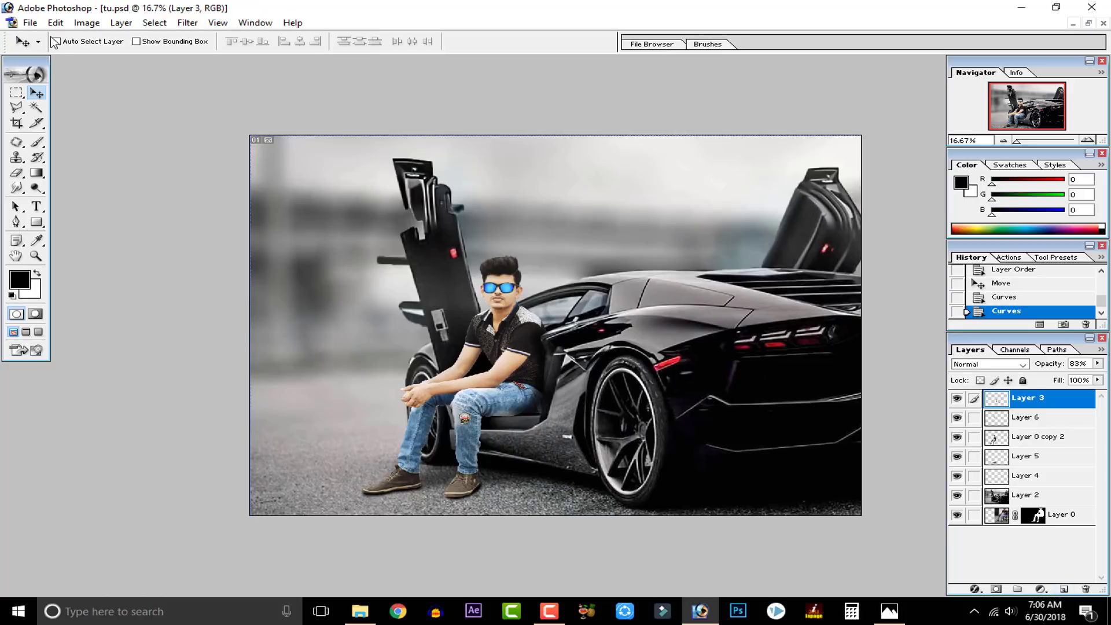
{"action": "left_click", "coordinate": [1088, 23]}
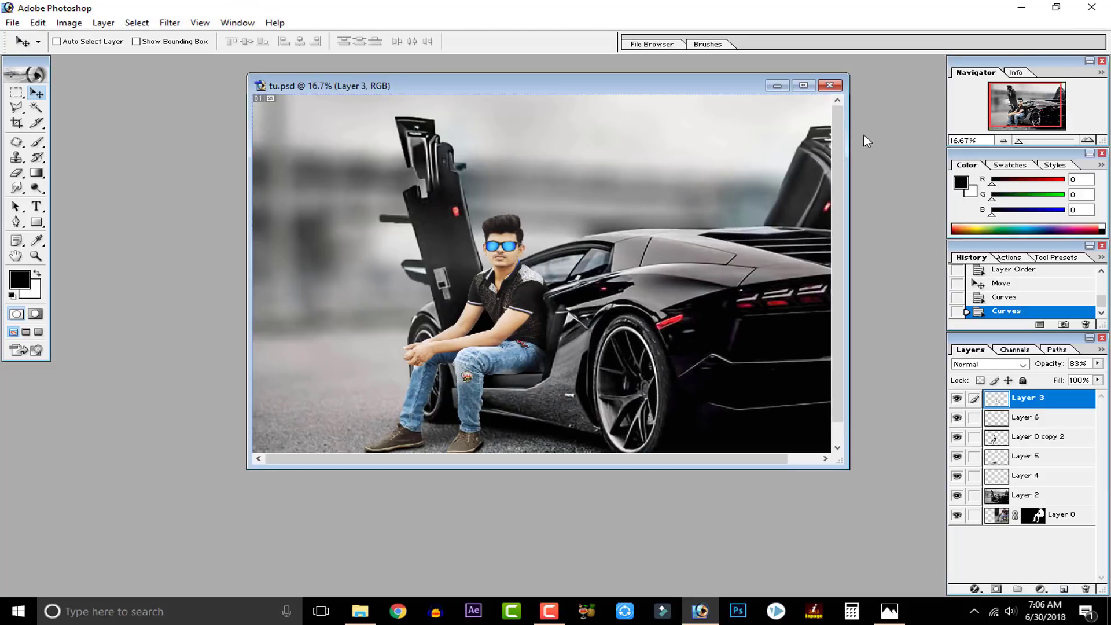
{"action": "double_click", "coordinate": [879, 133]}
{"action": "double_click", "coordinate": [474, 120]}
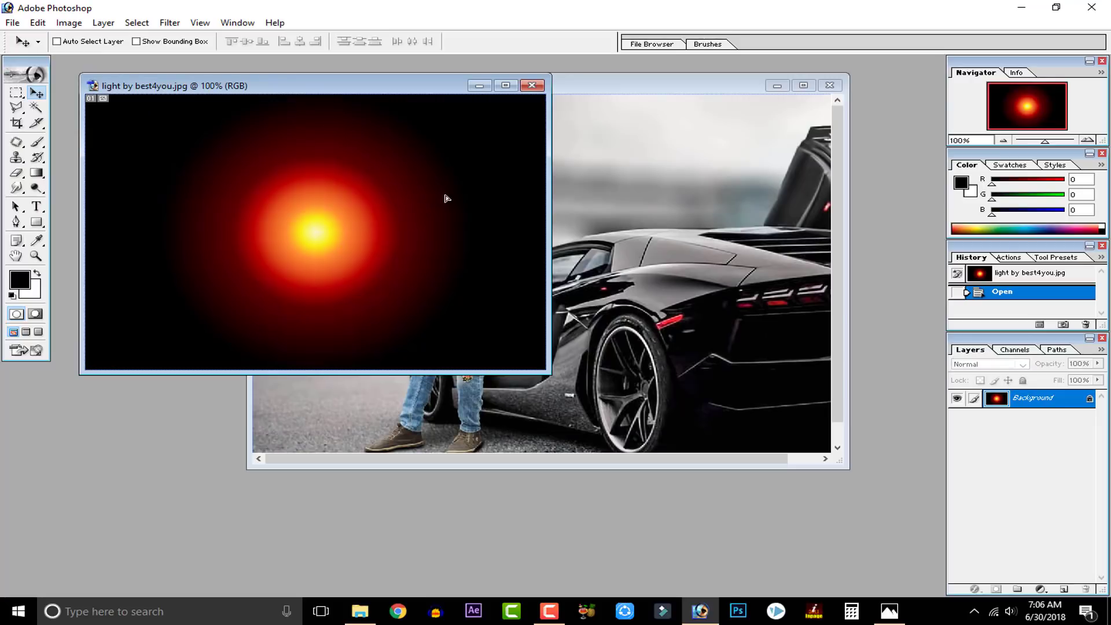
{"action": "left_click_drag", "start_coordinate": [446, 193], "coordinate": [636, 229]}
{"action": "left_click", "coordinate": [220, 130]}
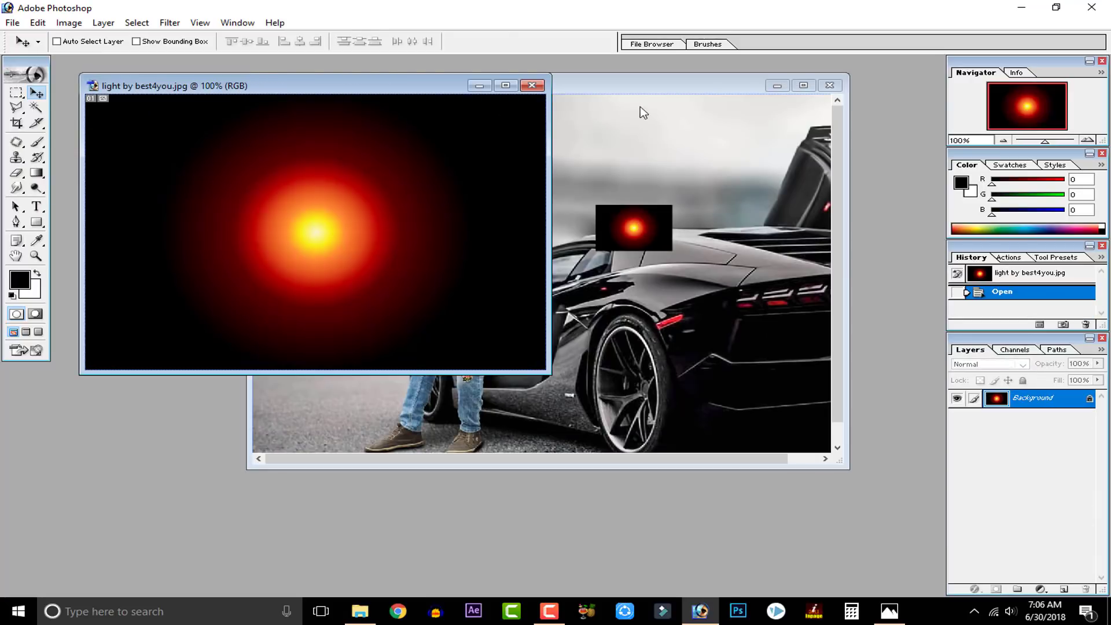
{"action": "left_click", "coordinate": [537, 86]}
{"action": "left_click", "coordinate": [803, 85]}
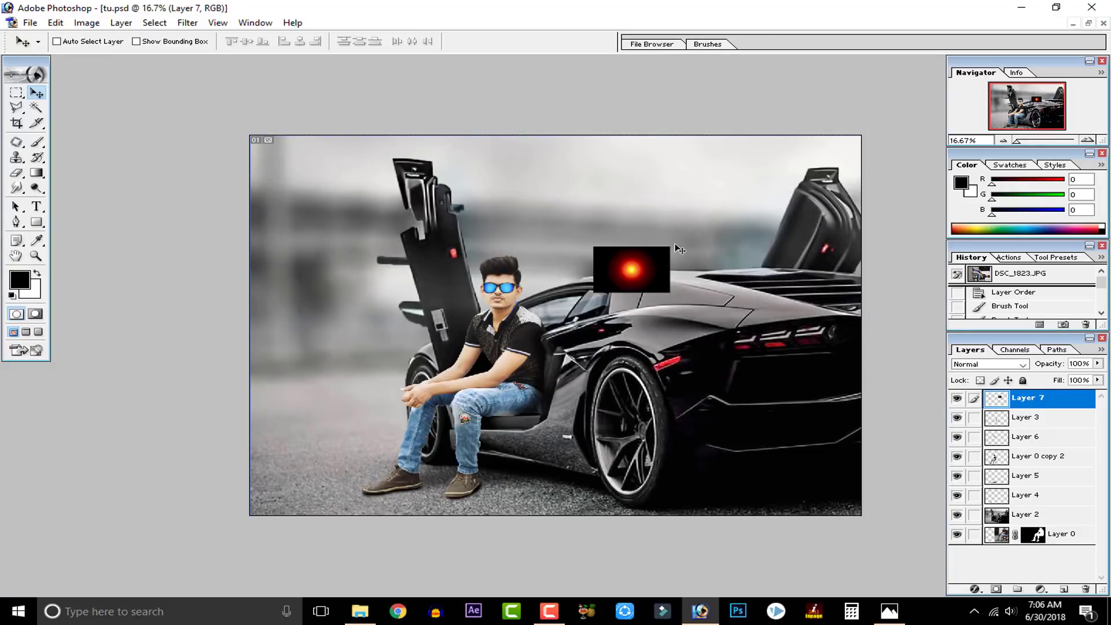
Step: Move the glow image beside the raised car door behind the man and scale it to about 693%
{"action": "left_click_drag", "start_coordinate": [633, 270], "coordinate": [361, 281]}
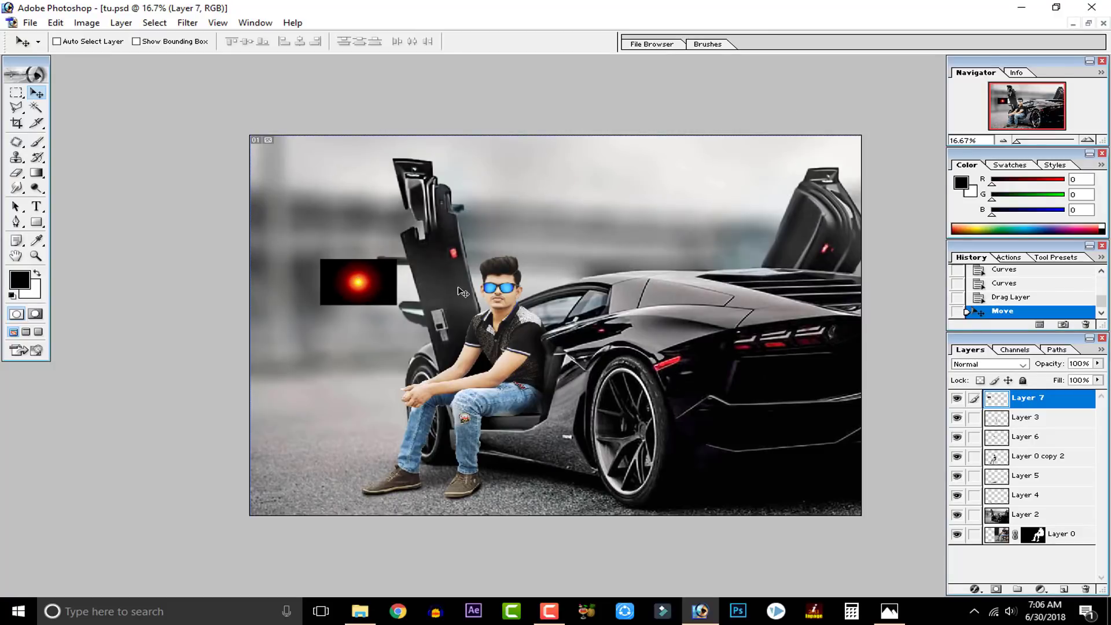
{"action": "key", "text": "ctrl+t"}
{"action": "left_click_drag", "start_coordinate": [396, 305], "coordinate": [625, 443]}
{"action": "left_click_drag", "start_coordinate": [339, 305], "coordinate": [340, 332]}
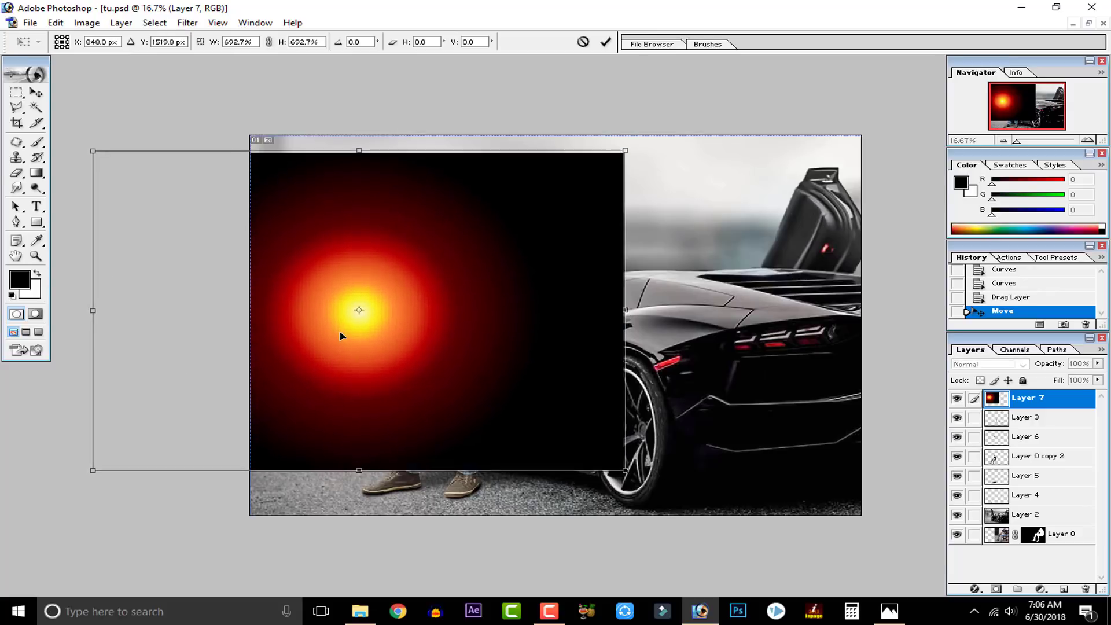
{"action": "left_click", "coordinate": [605, 39]}
Step: Set the glow layer's blend mode to Screen and shift the light slightly in the blurred background beside the raised door
{"action": "left_click", "coordinate": [989, 364]}
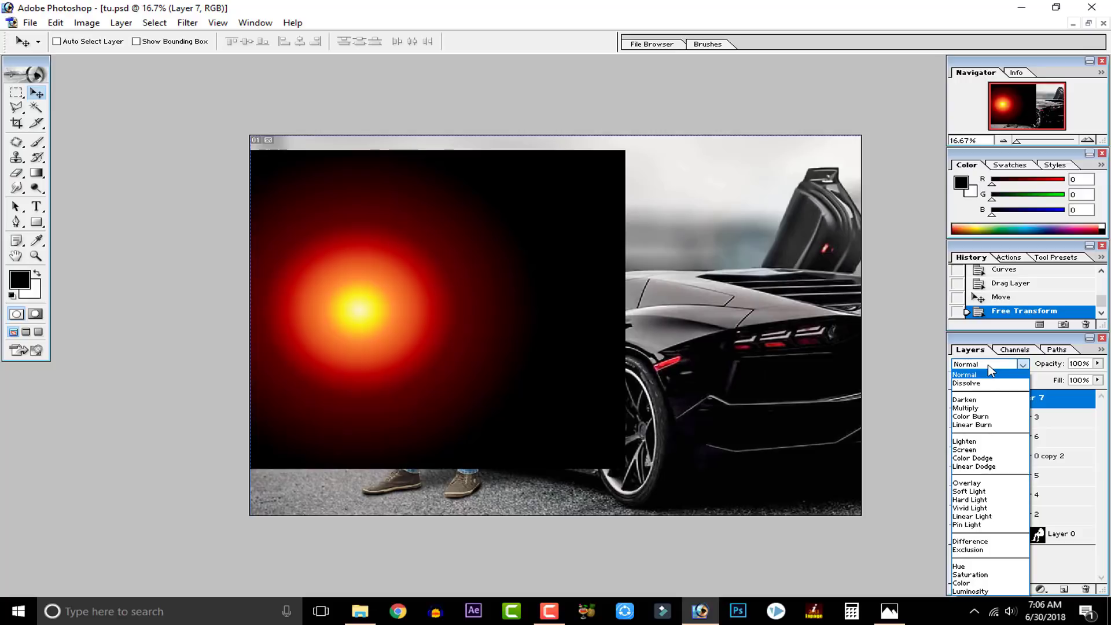
{"action": "left_click", "coordinate": [978, 450]}
{"action": "left_click_drag", "start_coordinate": [410, 328], "coordinate": [433, 310]}
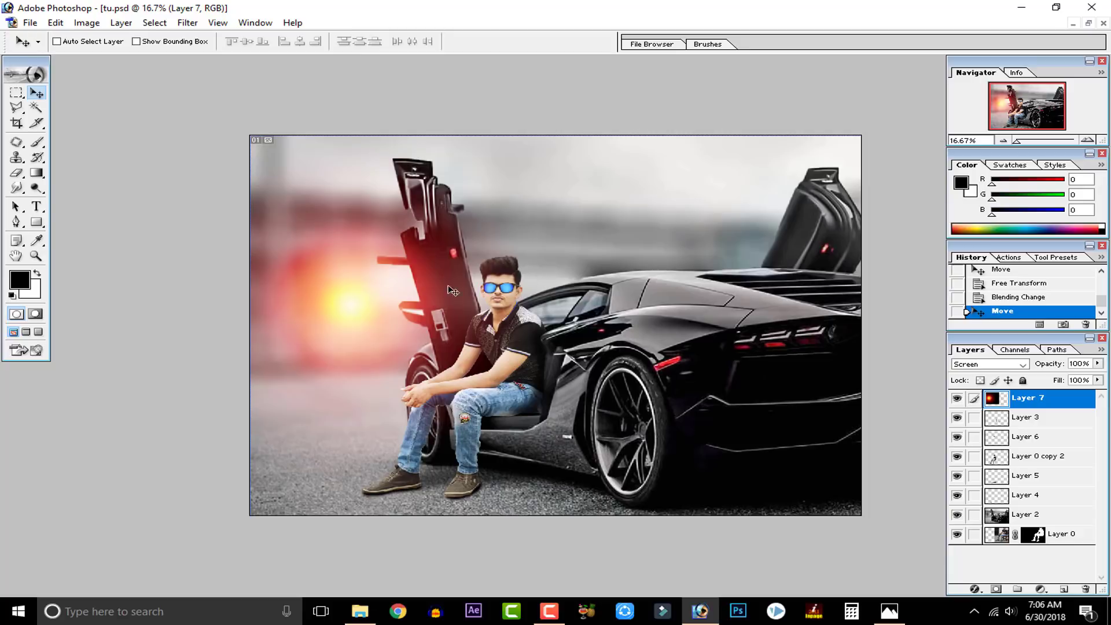
Step: Apply a Gaussian Blur to the glow on Layer 7 to soften the light beside the raised door
{"action": "left_click", "coordinate": [187, 23]}
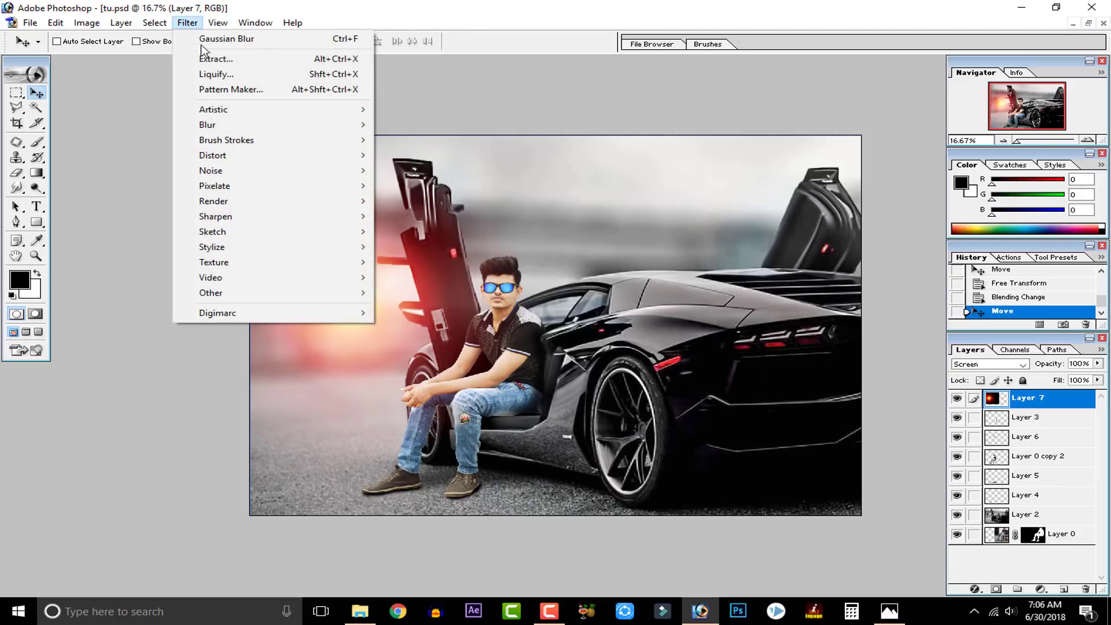
{"action": "mouse_move", "coordinate": [301, 125]}
{"action": "left_click", "coordinate": [426, 157]}
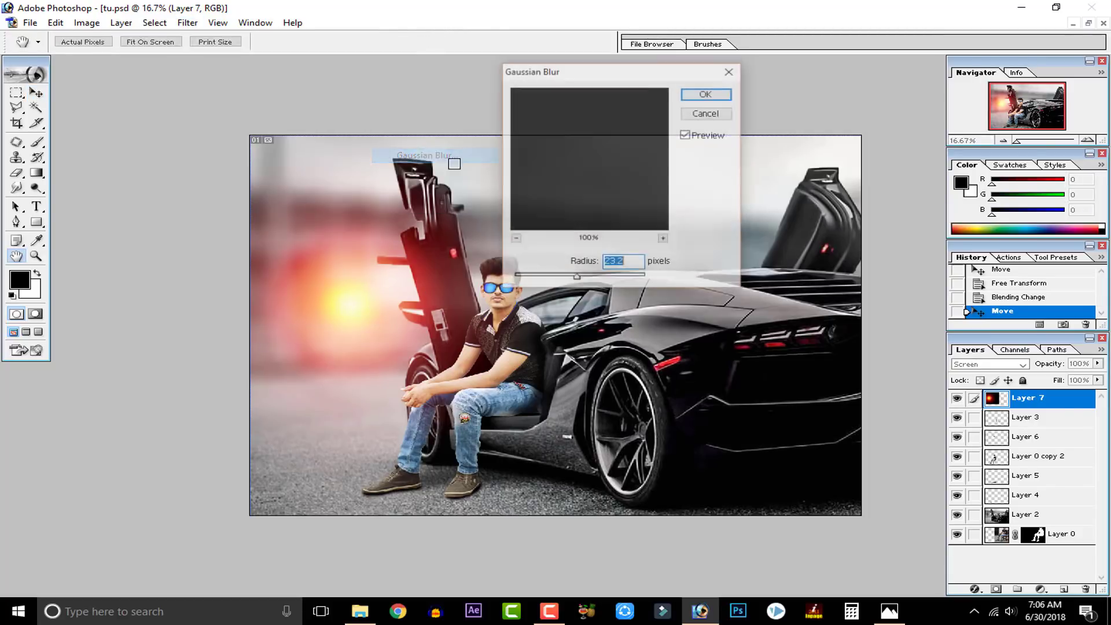
{"action": "left_click", "coordinate": [554, 278]}
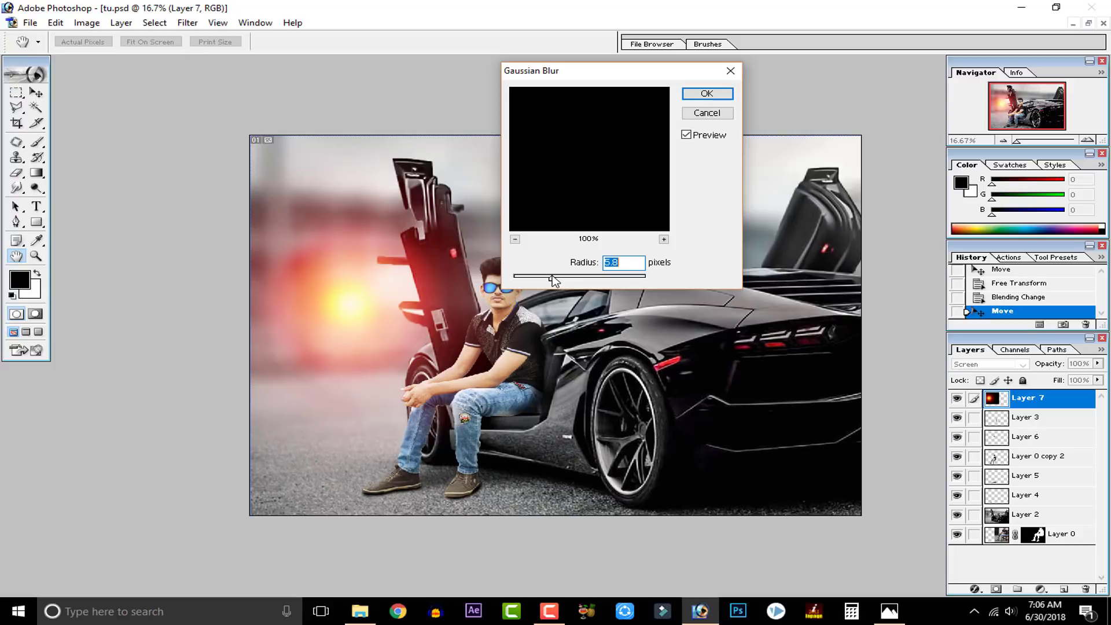
{"action": "left_click", "coordinate": [587, 278]}
{"action": "left_click", "coordinate": [708, 97]}
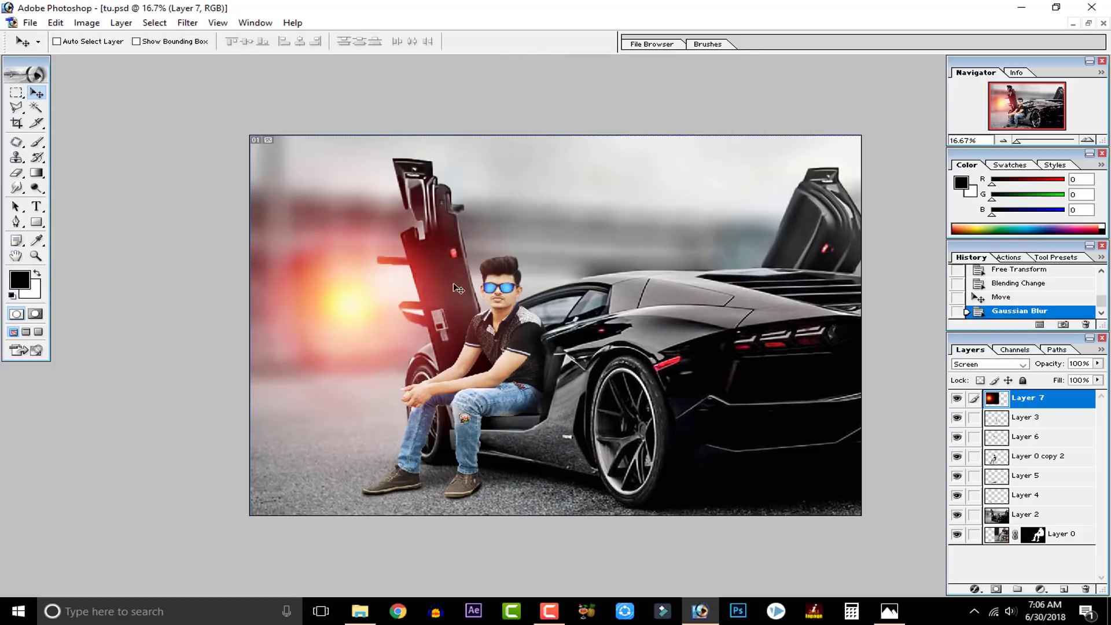
Step: Move the glow closer to the raised car door so the light partly overlaps the door's edge
{"action": "key", "text": "ctrl+plus"}
{"action": "key", "text": "ctrl+plus"}
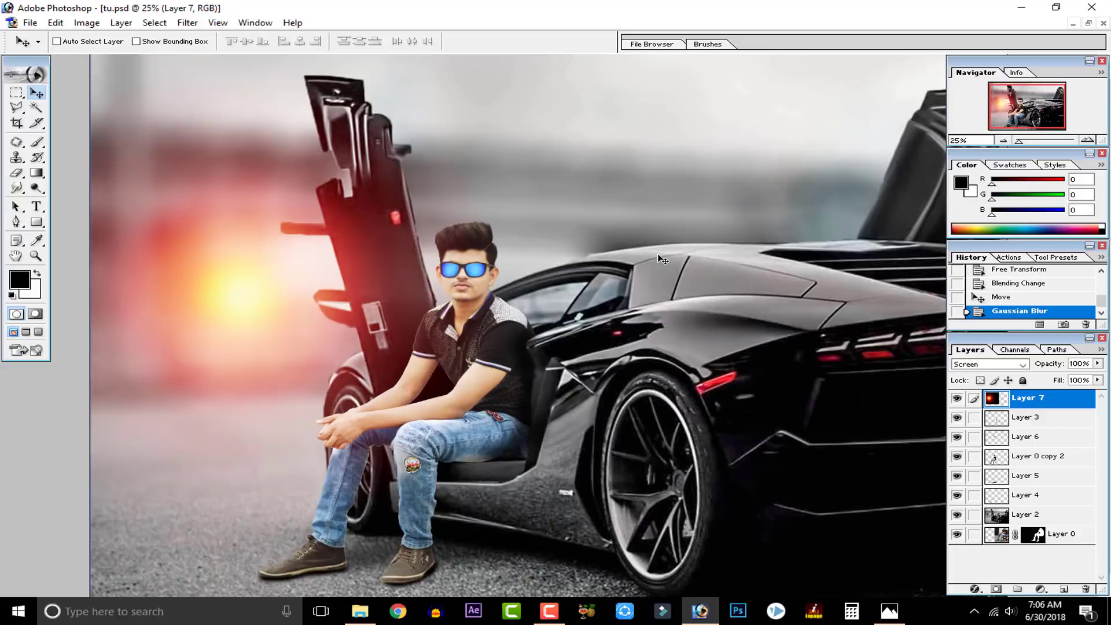
{"action": "key", "text": "ctrl+plus"}
{"action": "key", "text": "ctrl+minus"}
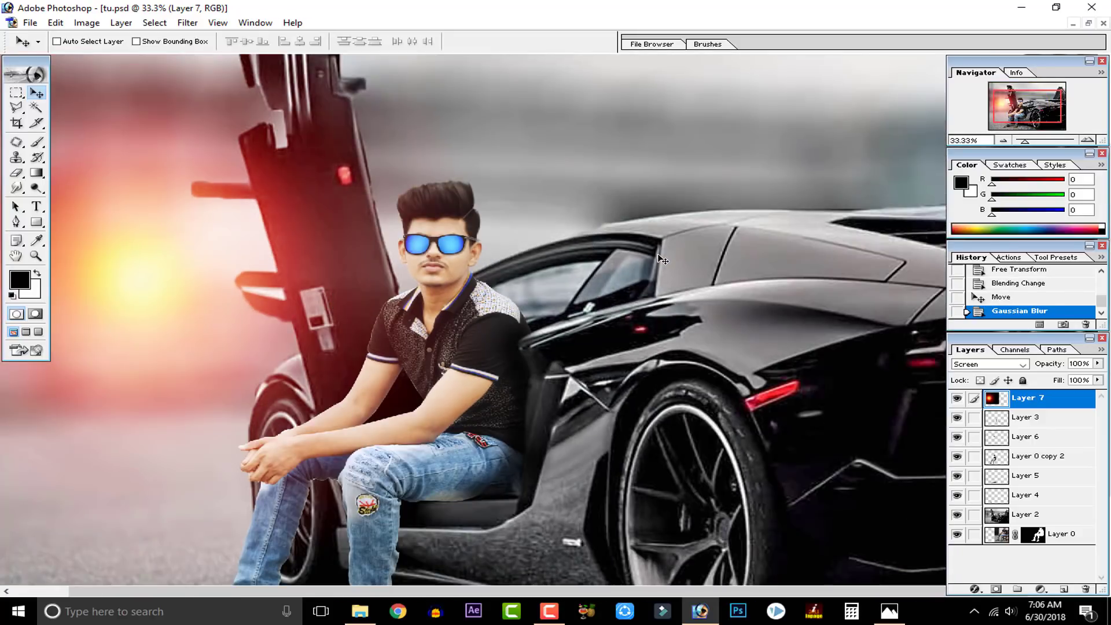
{"action": "left_click_drag", "start_coordinate": [591, 298], "coordinate": [654, 265]}
{"action": "left_click_drag", "start_coordinate": [262, 231], "coordinate": [301, 228]}
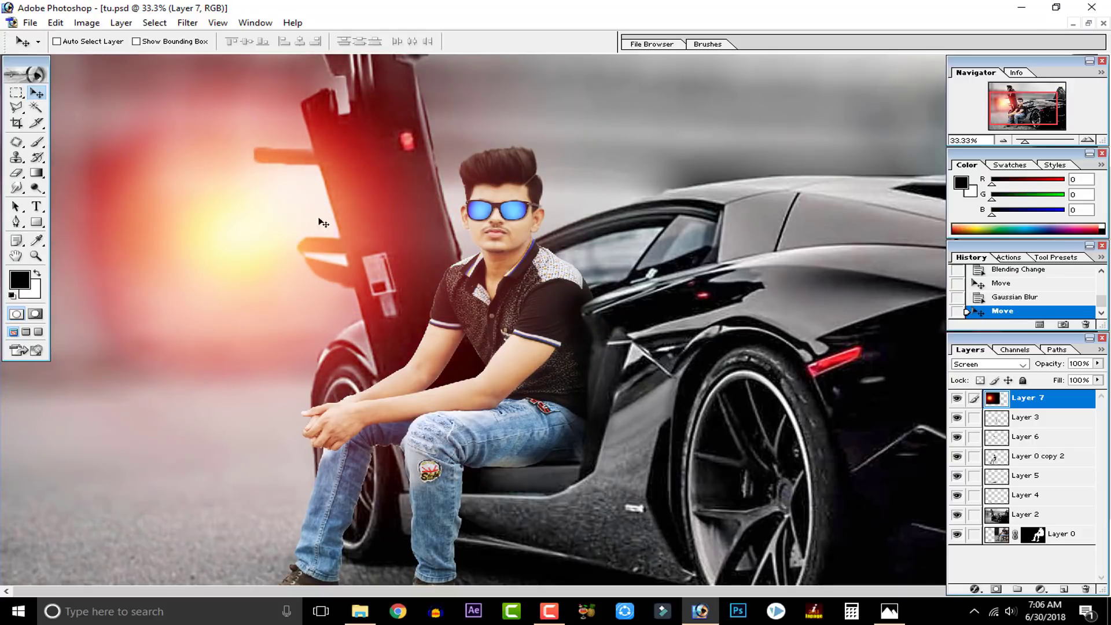
{"action": "key", "text": "ctrl+minus"}
{"action": "key", "text": "ctrl+minus"}
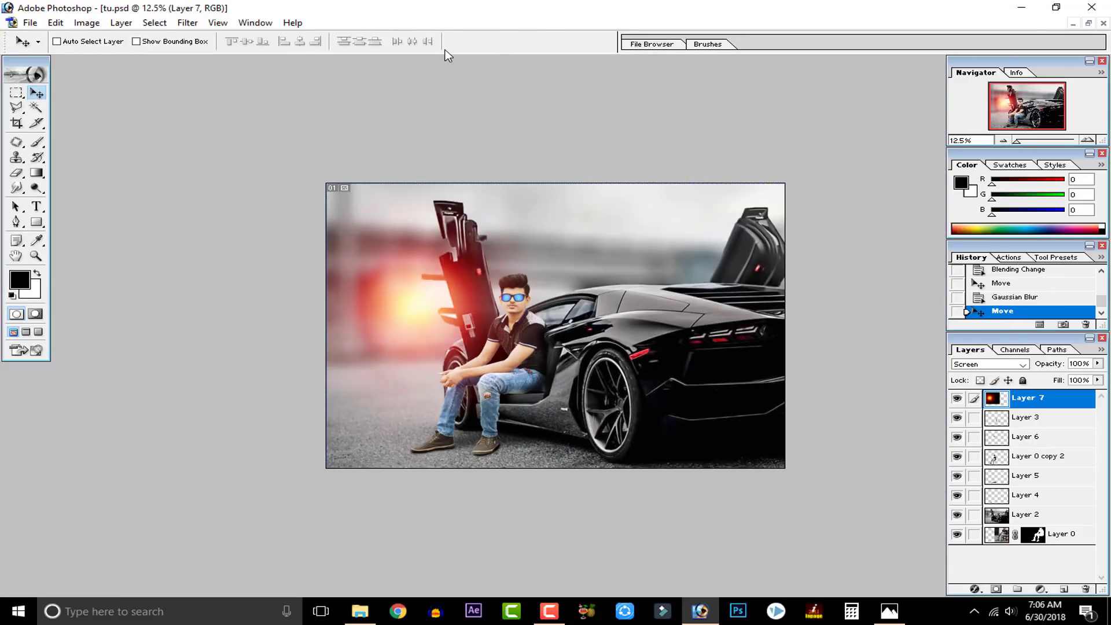
{"action": "key", "text": "ctrl+plus"}
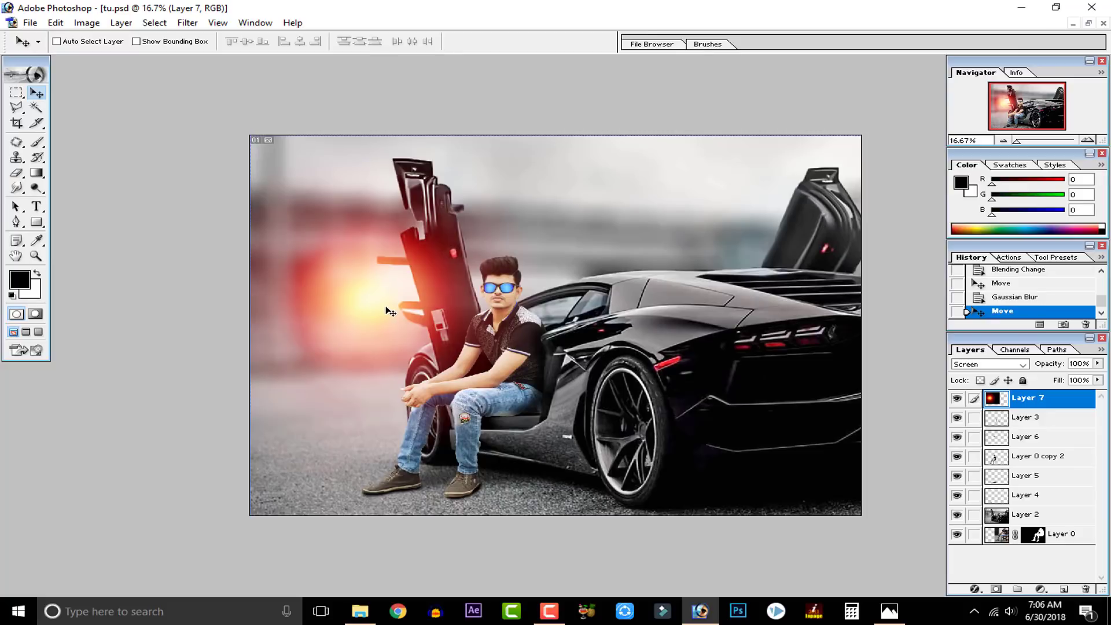
{"action": "left_click_drag", "start_coordinate": [386, 312], "coordinate": [396, 310]}
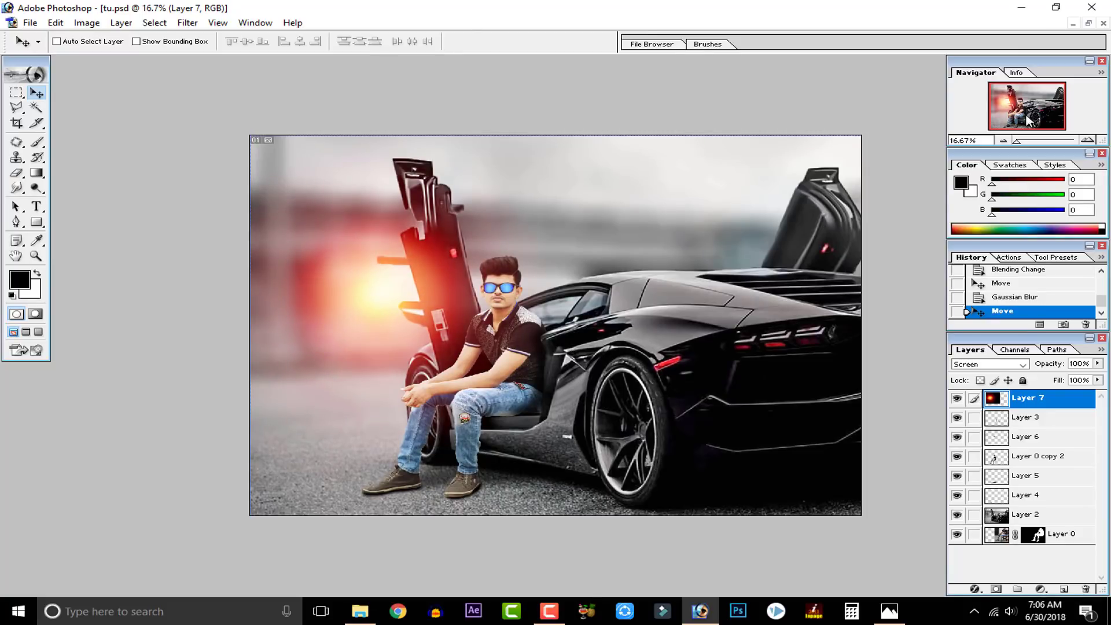
Step: Open the LAMBO SWAG text image and copy its text into tu.psd as a new layer above the glow layer
{"action": "left_click", "coordinate": [1089, 23]}
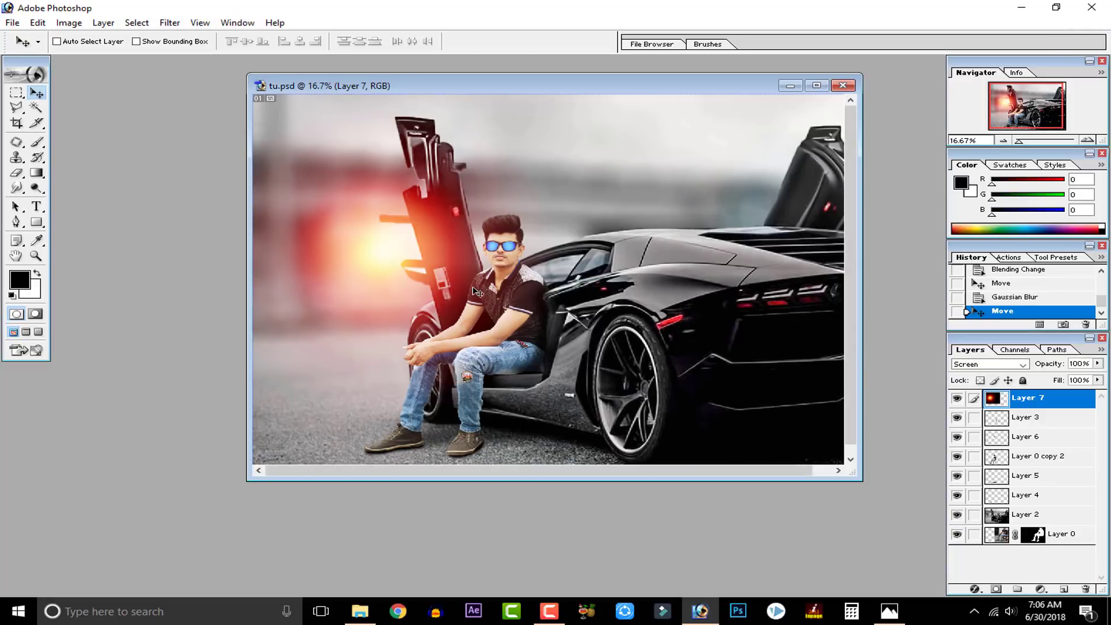
{"action": "key", "text": "ctrl+o"}
{"action": "left_click", "coordinate": [330, 122]}
{"action": "double_click", "coordinate": [330, 121]}
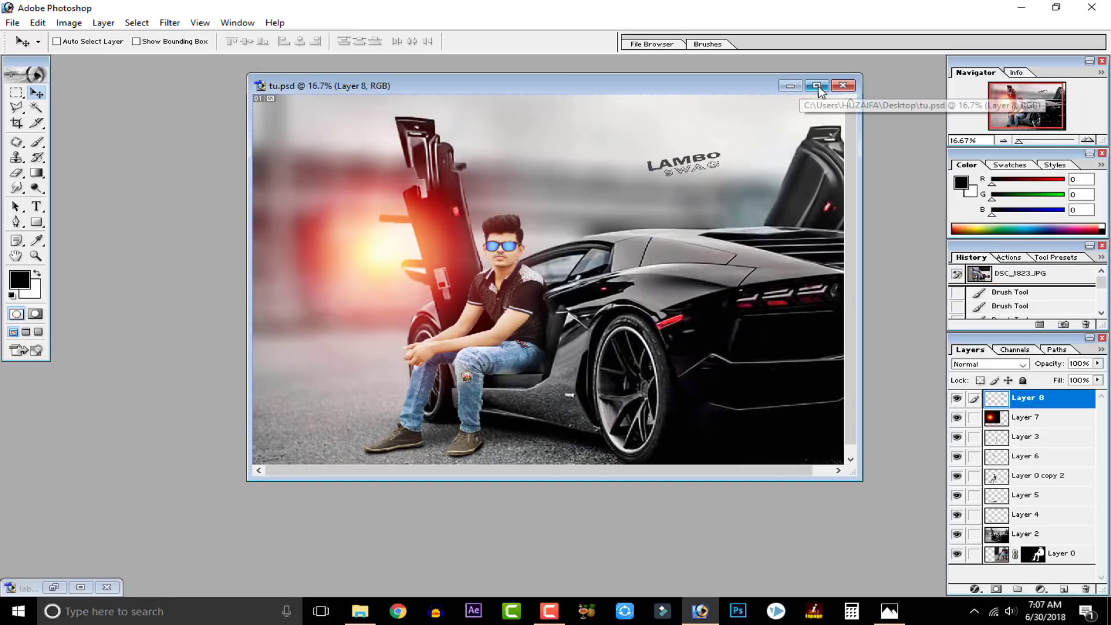
{"action": "left_click", "coordinate": [816, 85]}
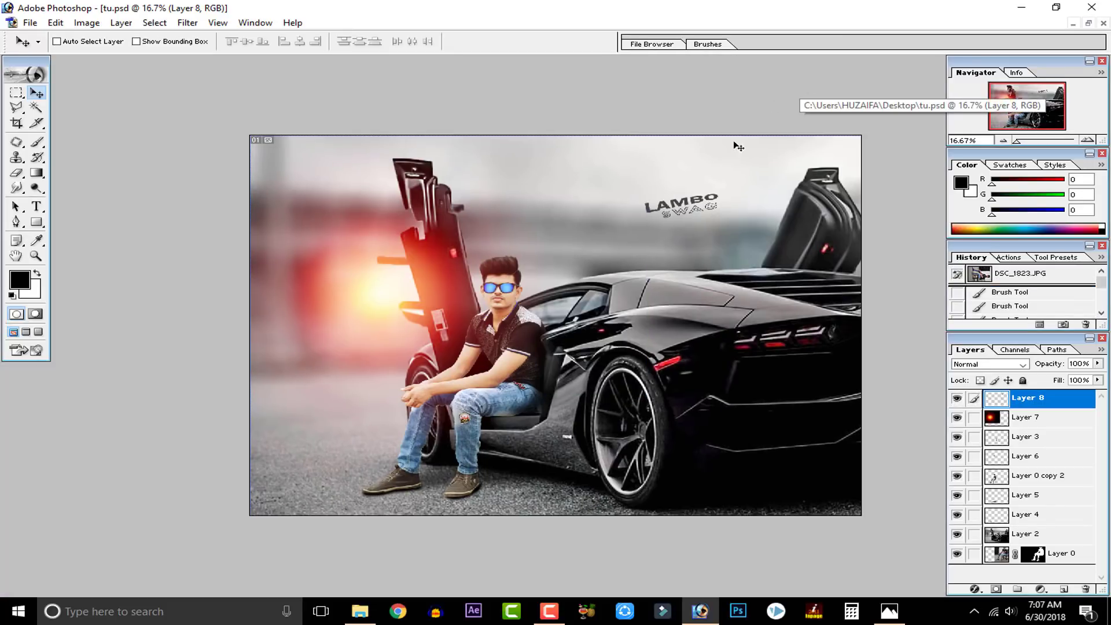
Step: Enlarge the LAMBO SWAG text and place it above the car between the two raised doors
{"action": "key", "text": "ctrl+t"}
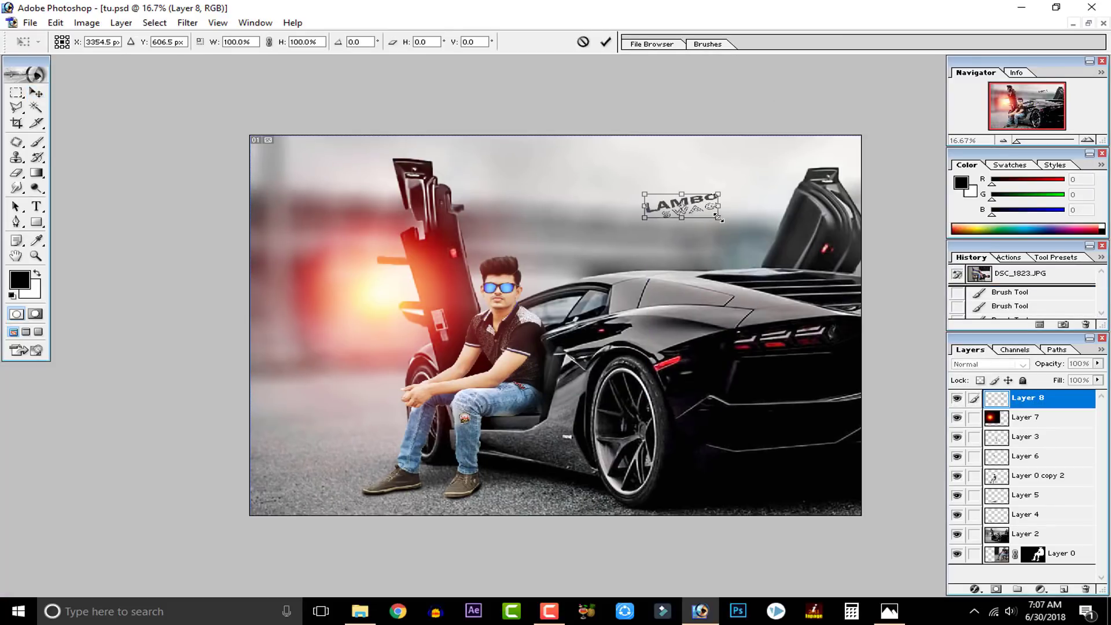
{"action": "left_click_drag", "start_coordinate": [717, 218], "coordinate": [804, 295]}
{"action": "left_click_drag", "start_coordinate": [800, 235], "coordinate": [746, 232]}
{"action": "left_click", "coordinate": [605, 42]}
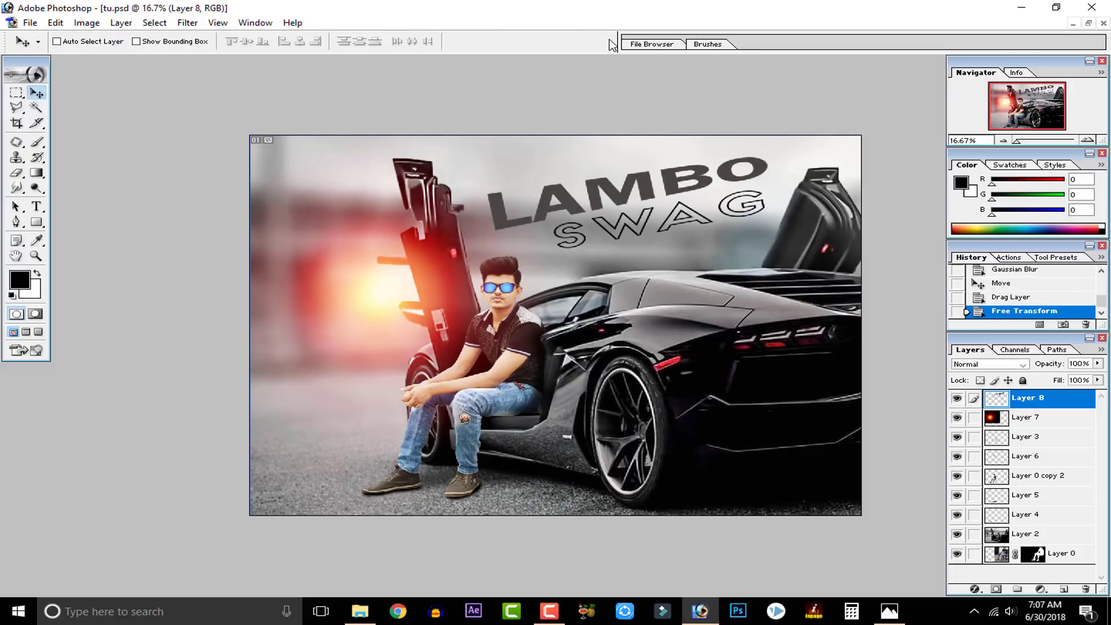
{"action": "key", "text": "ctrl+plus"}
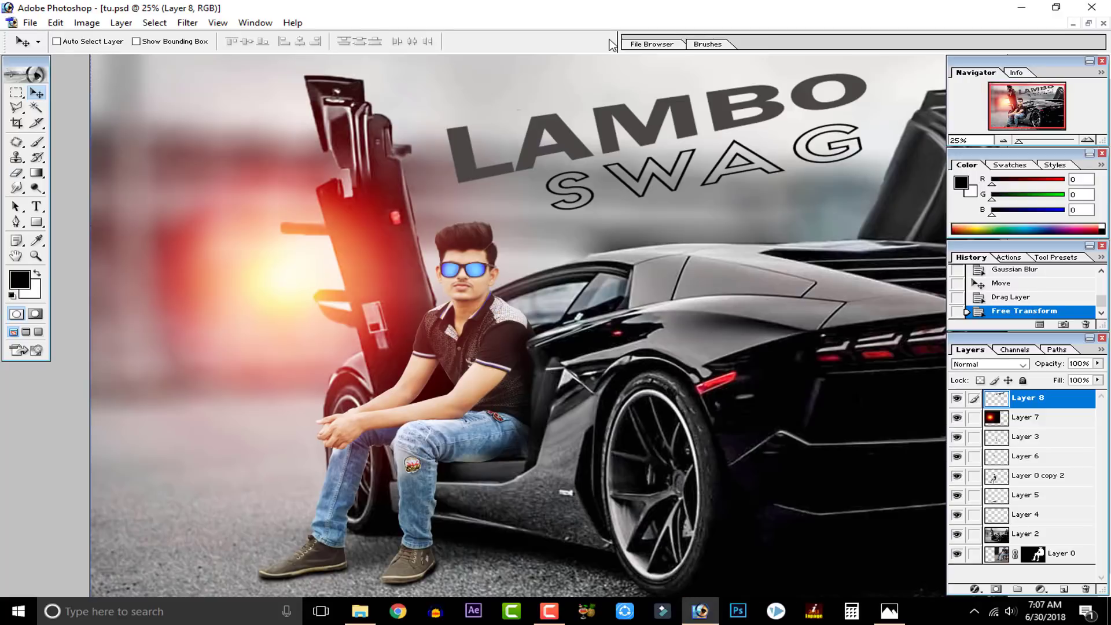
{"action": "key", "text": "ctrl+minus"}
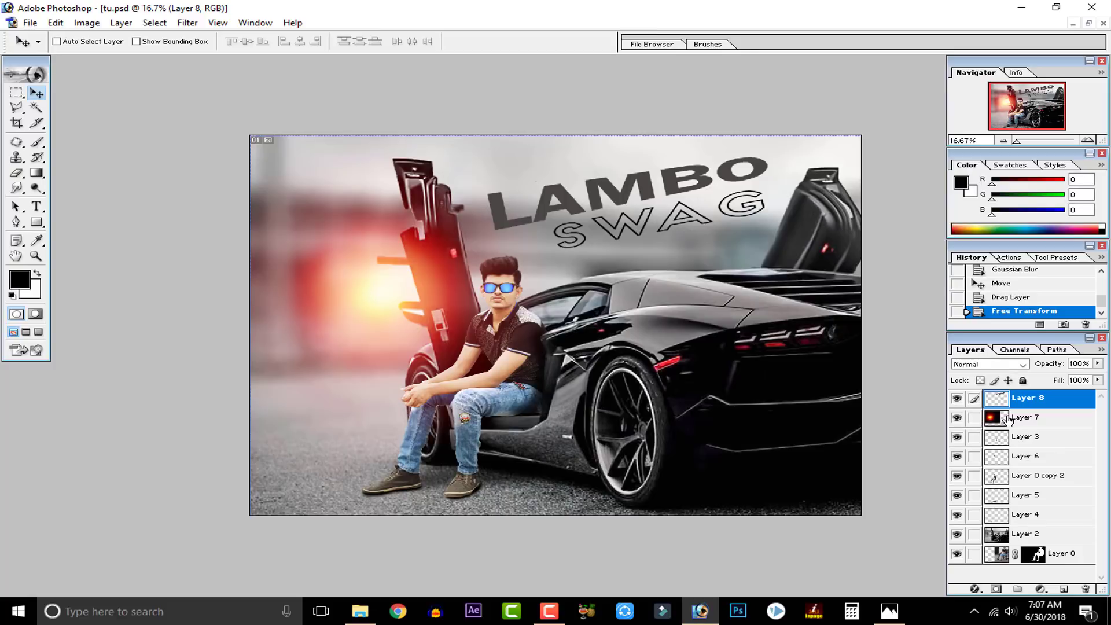
Step: Add a new layer above Layer 7 and fill it using Apply Image with the merged RGB of tu.psd, Multiply blending and 100% opacity
{"action": "left_click", "coordinate": [1004, 419]}
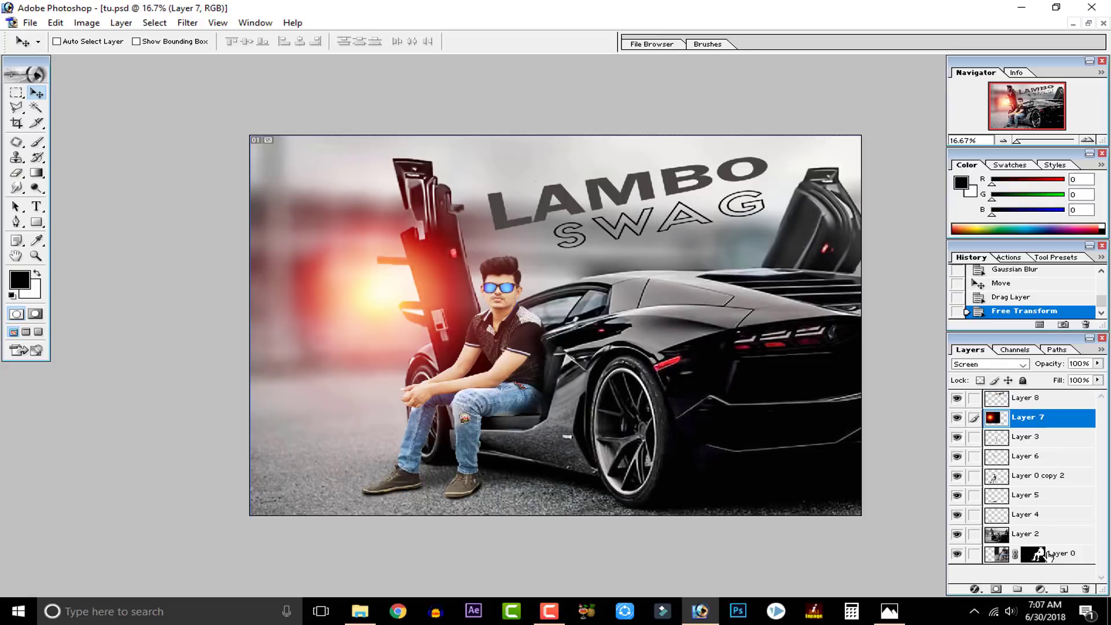
{"action": "left_click", "coordinate": [1063, 589]}
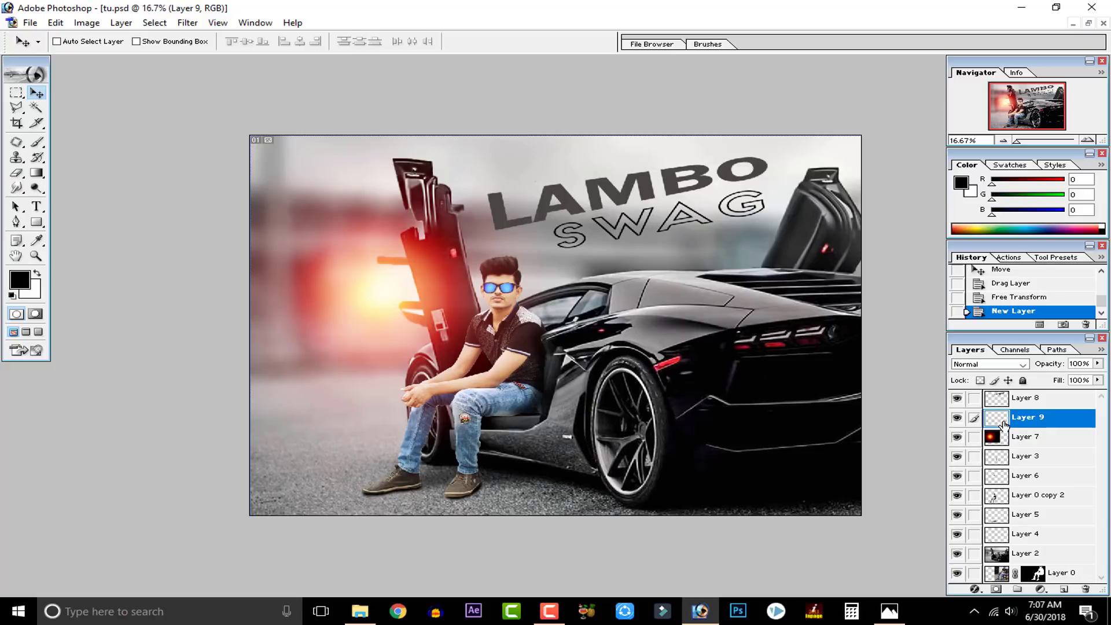
{"action": "left_click", "coordinate": [95, 25]}
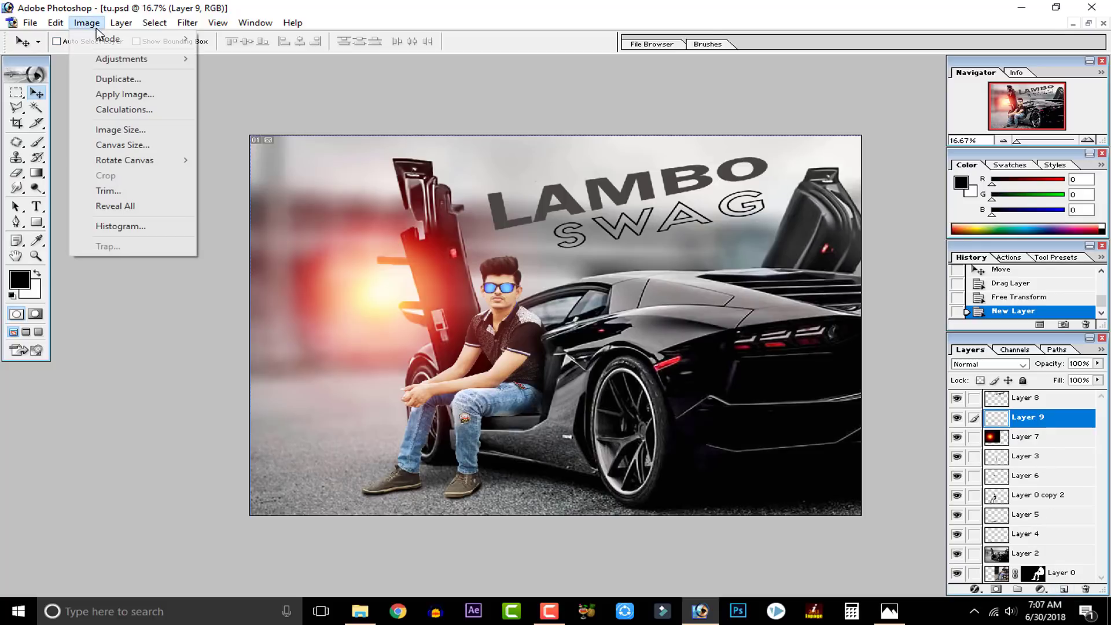
{"action": "left_click", "coordinate": [133, 99]}
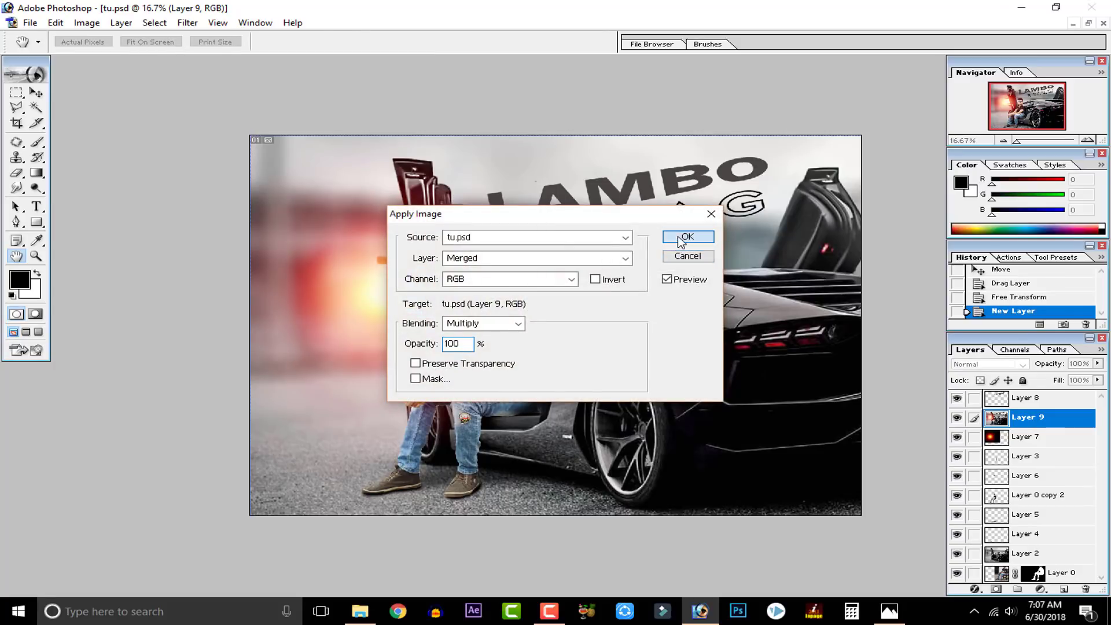
{"action": "left_click", "coordinate": [695, 232]}
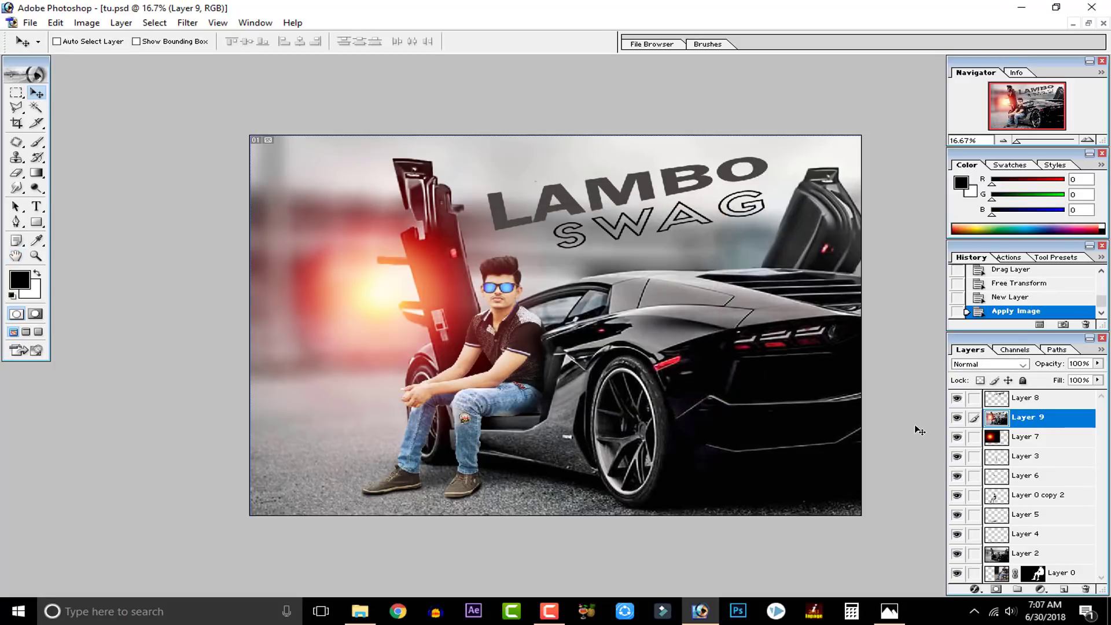
{"action": "left_click", "coordinate": [952, 421]}
{"action": "left_click", "coordinate": [955, 420]}
Step: Shape an RGB Curves adjustment on Layer 9 with points at input 146, output 156 and input 59, output 55
{"action": "left_click", "coordinate": [87, 23]}
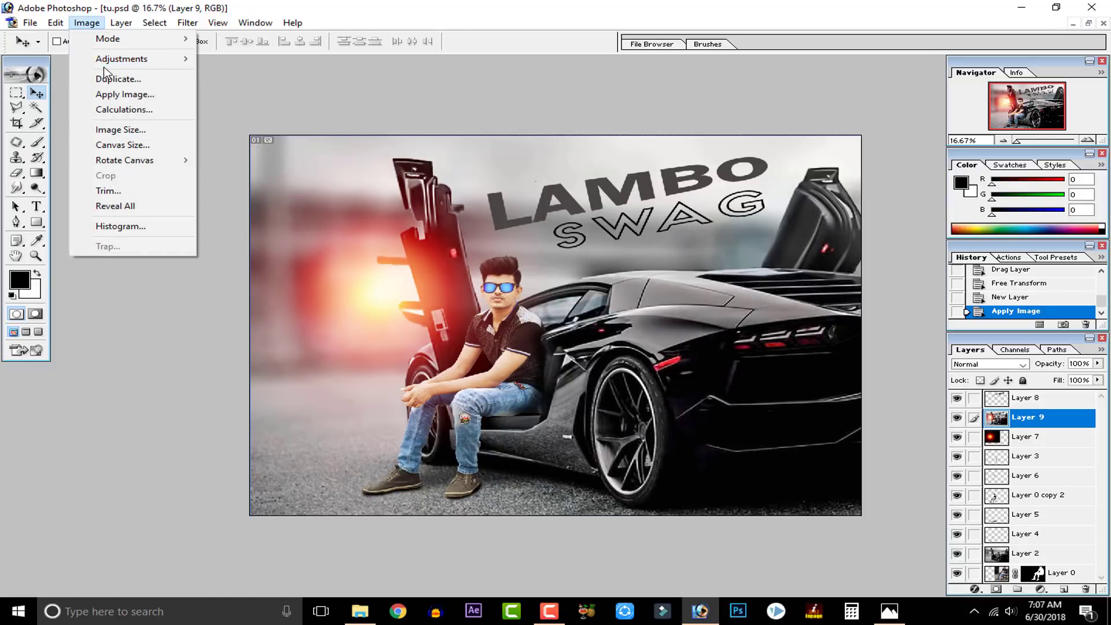
{"action": "mouse_move", "coordinate": [104, 64]}
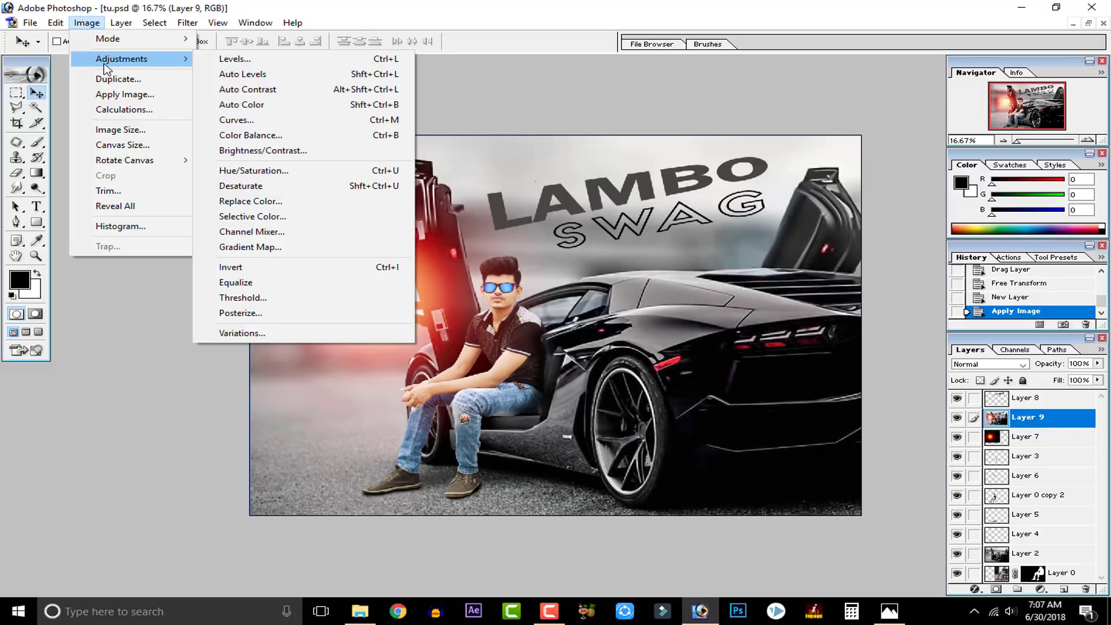
{"action": "left_click", "coordinate": [284, 120]}
{"action": "left_click", "coordinate": [849, 262]}
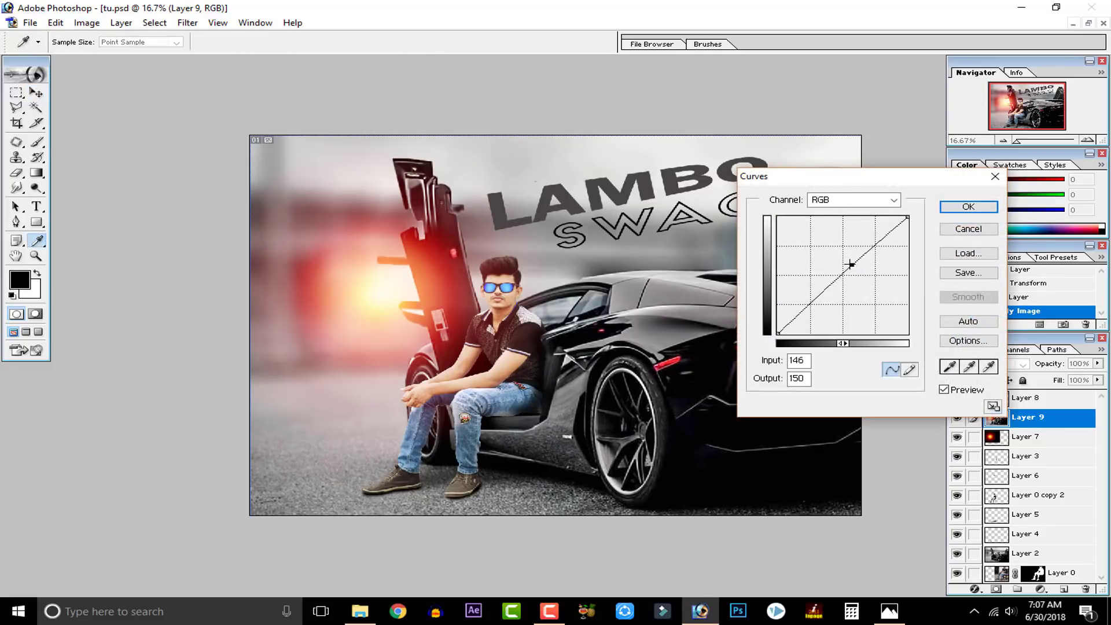
{"action": "left_click_drag", "start_coordinate": [802, 302], "coordinate": [809, 311]}
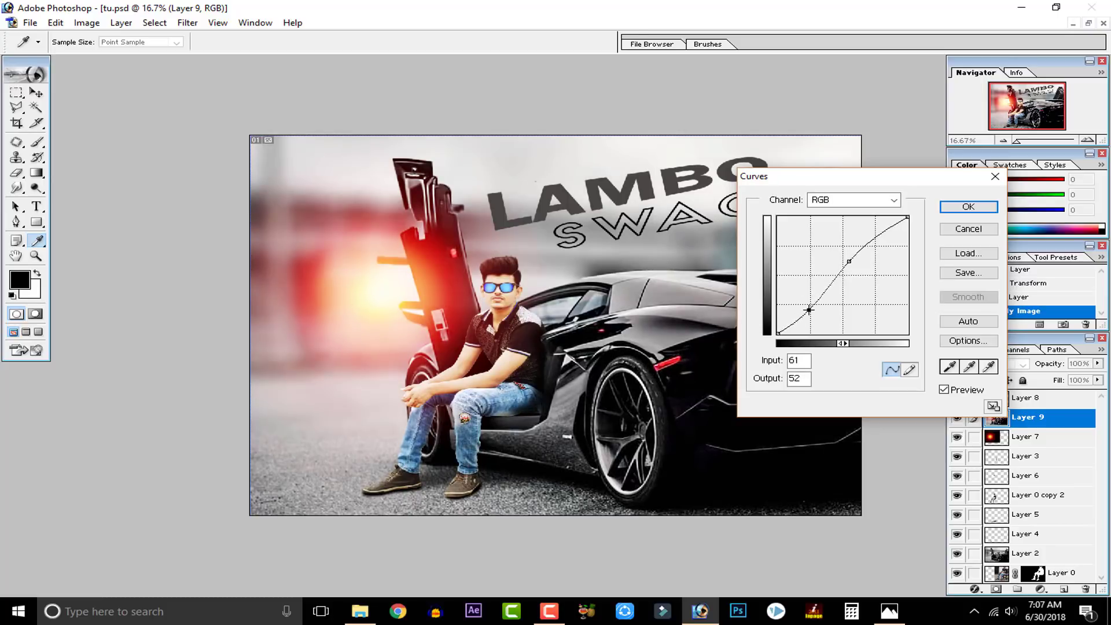
{"action": "left_click_drag", "start_coordinate": [846, 264], "coordinate": [852, 261]}
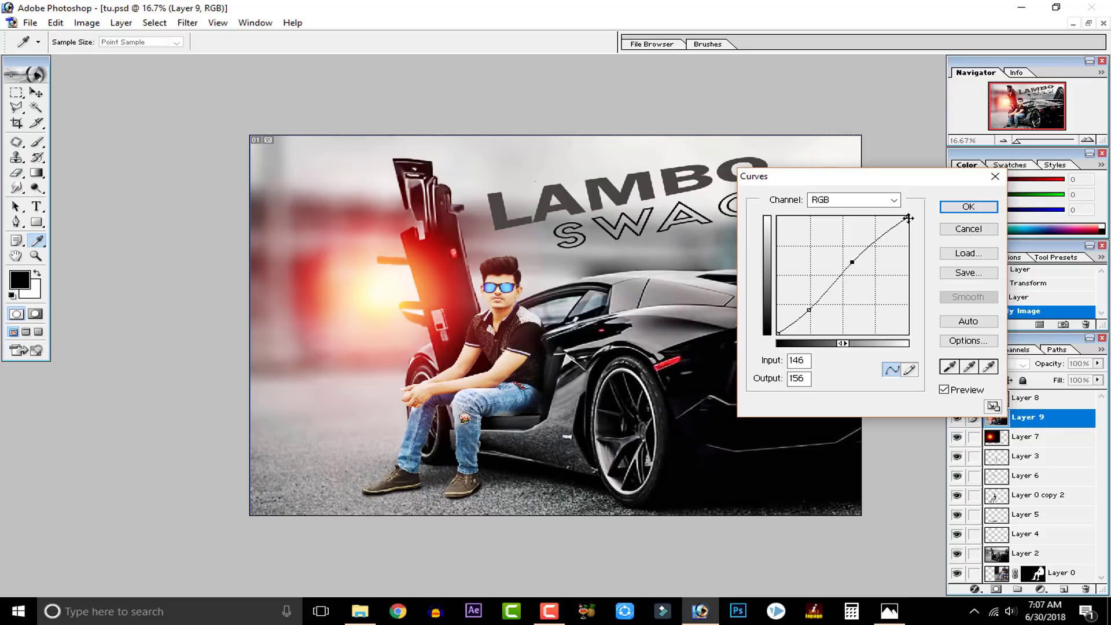
{"action": "left_click_drag", "start_coordinate": [908, 218], "coordinate": [908, 217]}
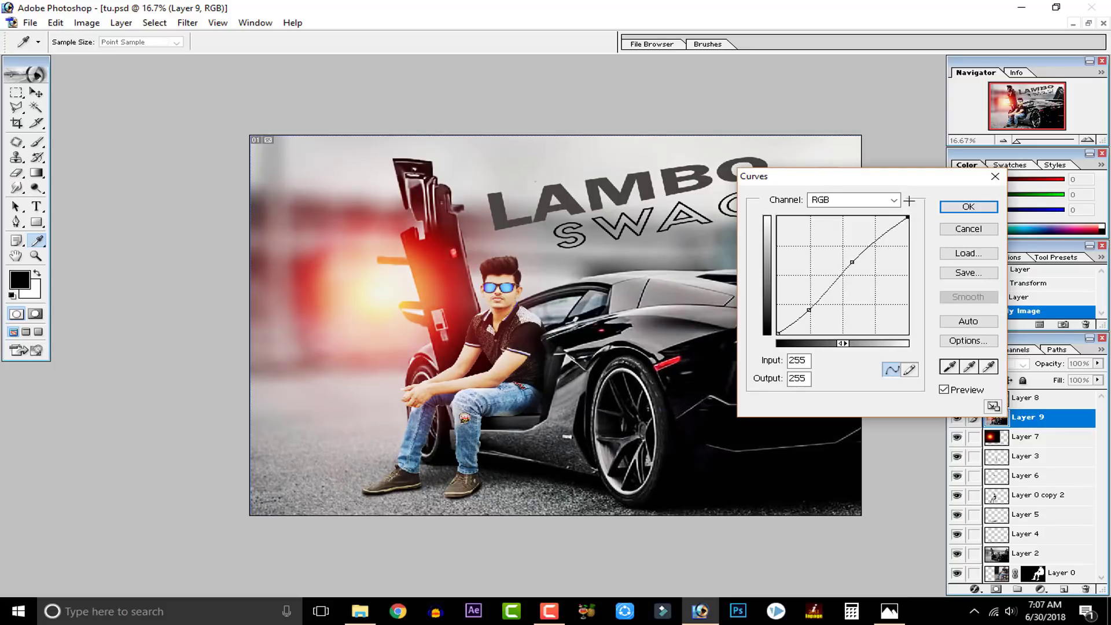
{"action": "left_click", "coordinate": [810, 309]}
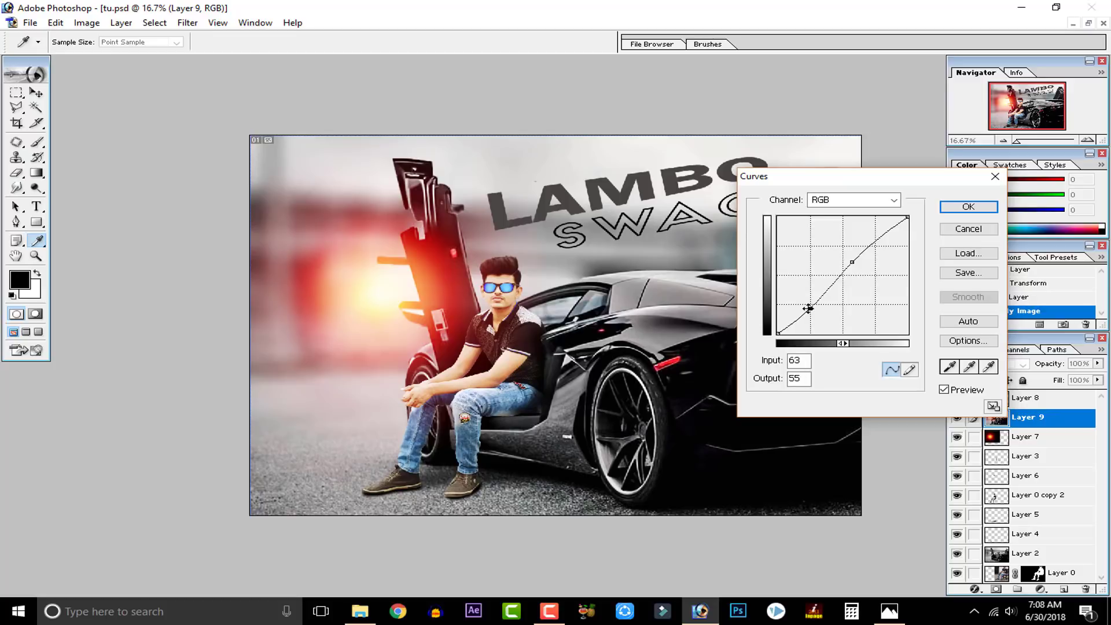
{"action": "left_click_drag", "start_coordinate": [808, 308], "coordinate": [807, 309]}
Step: Compare the image with and without the Curves preview and apply the adjustment to Layer 9
{"action": "left_click", "coordinate": [945, 390]}
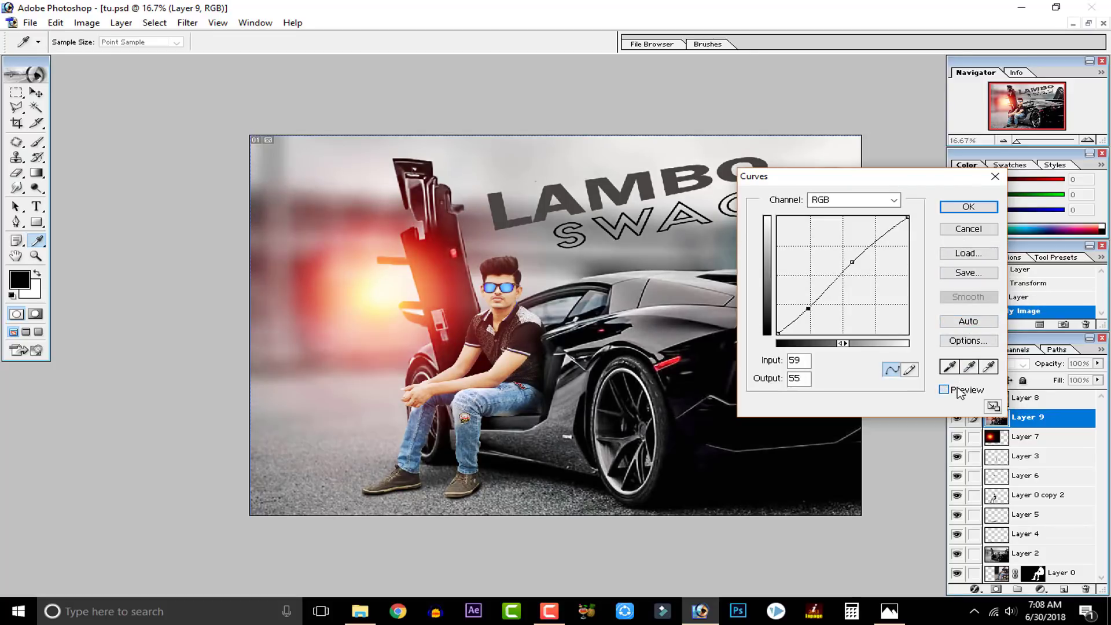
{"action": "left_click", "coordinate": [958, 392]}
{"action": "left_click", "coordinate": [958, 391]}
{"action": "left_click", "coordinate": [958, 392]}
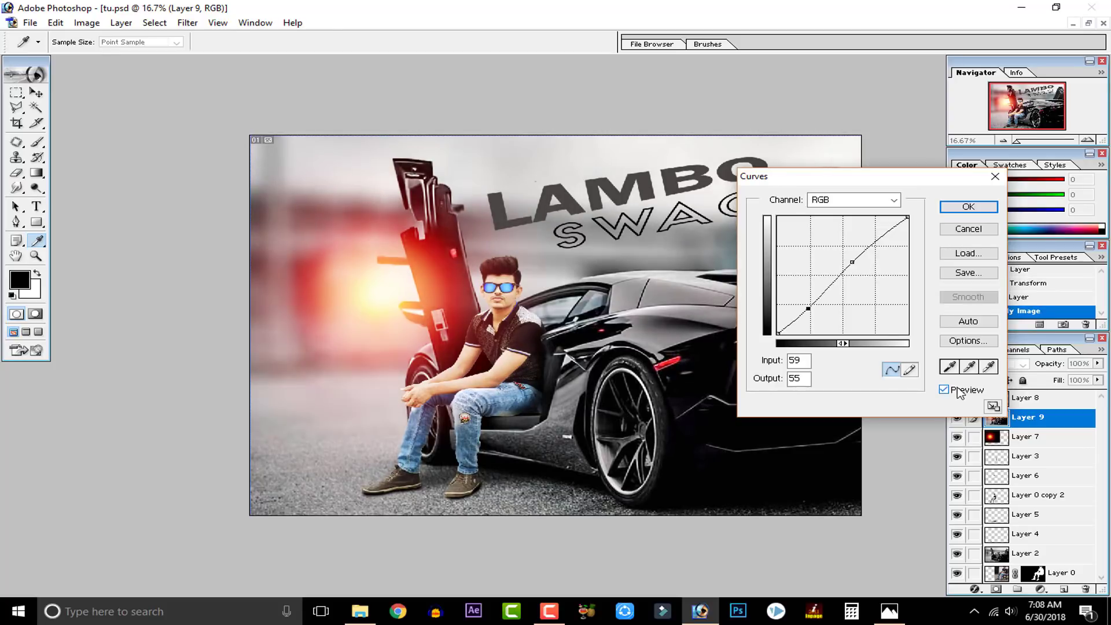
{"action": "left_click", "coordinate": [958, 391]}
{"action": "left_click", "coordinate": [958, 391]}
{"action": "left_click", "coordinate": [865, 200]}
{"action": "left_click", "coordinate": [963, 212]}
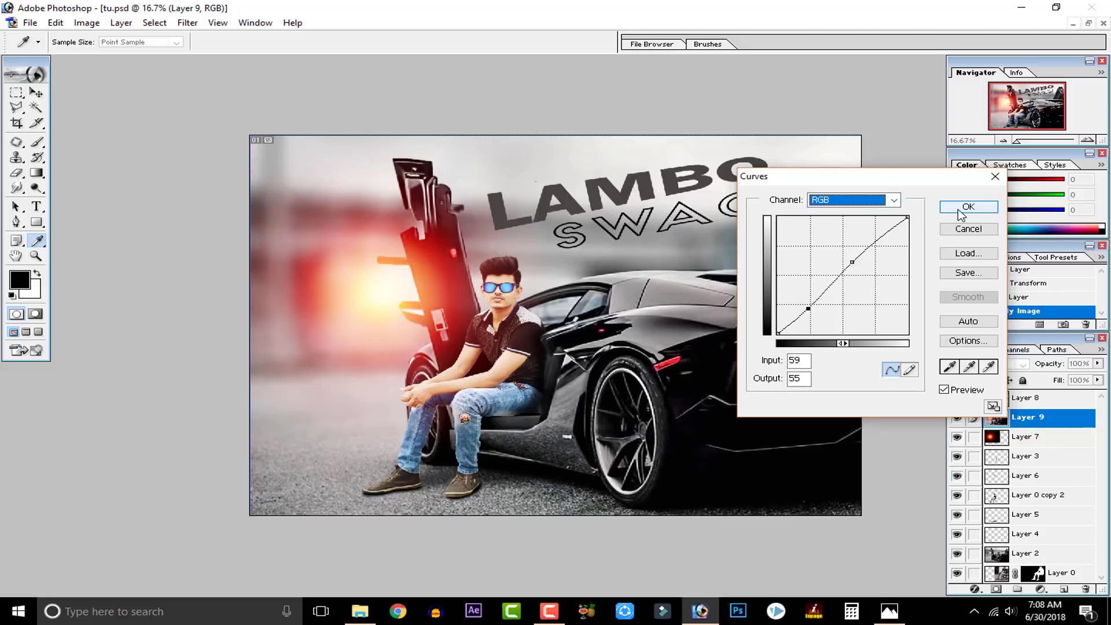
{"action": "left_click", "coordinate": [966, 207]}
Step: Compare the image with Layer 9 hidden and shown
{"action": "left_click", "coordinate": [956, 418]}
{"action": "left_click", "coordinate": [957, 418]}
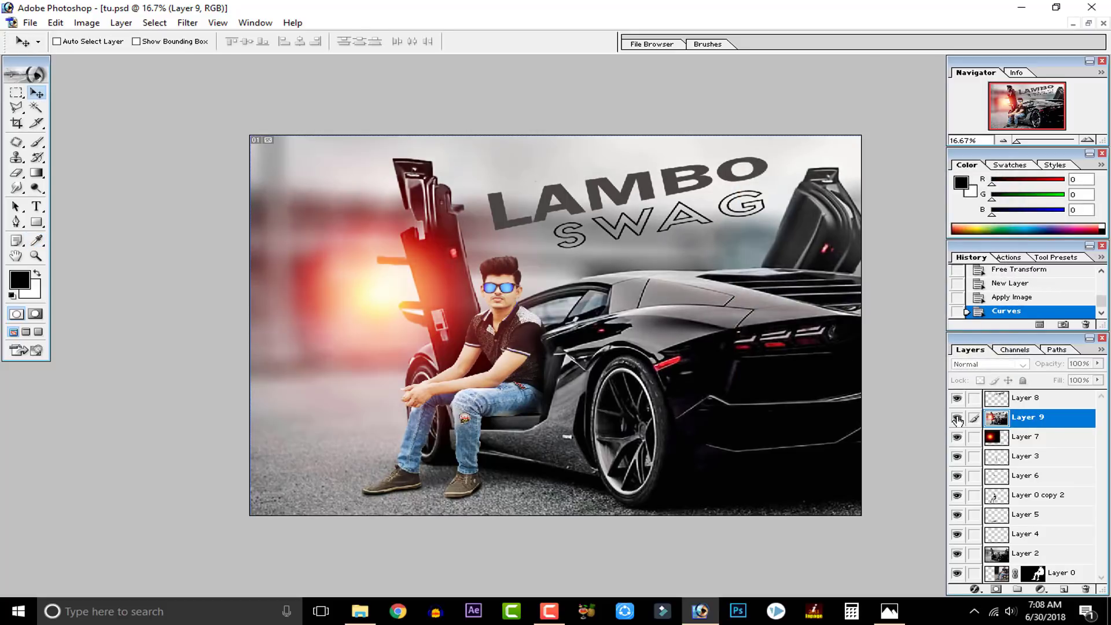
{"action": "left_click", "coordinate": [957, 418]}
{"action": "left_click", "coordinate": [957, 418]}
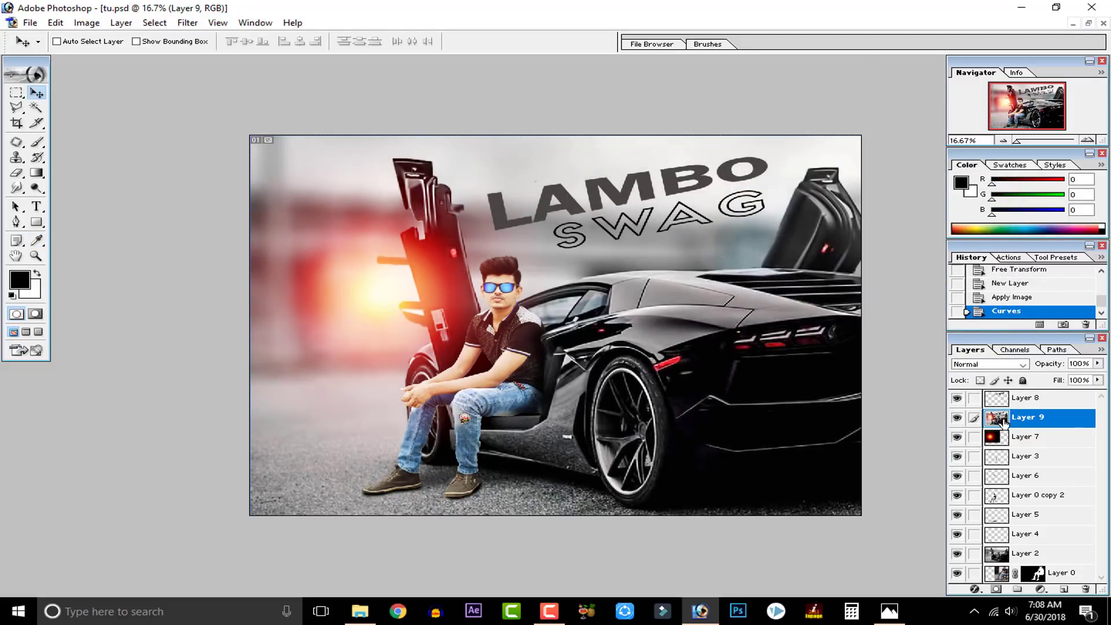
Step: Add a Gradient Overlay effect to Layer 9 using the black-to-transparent gradient preset
{"action": "right_click", "coordinate": [1038, 414]}
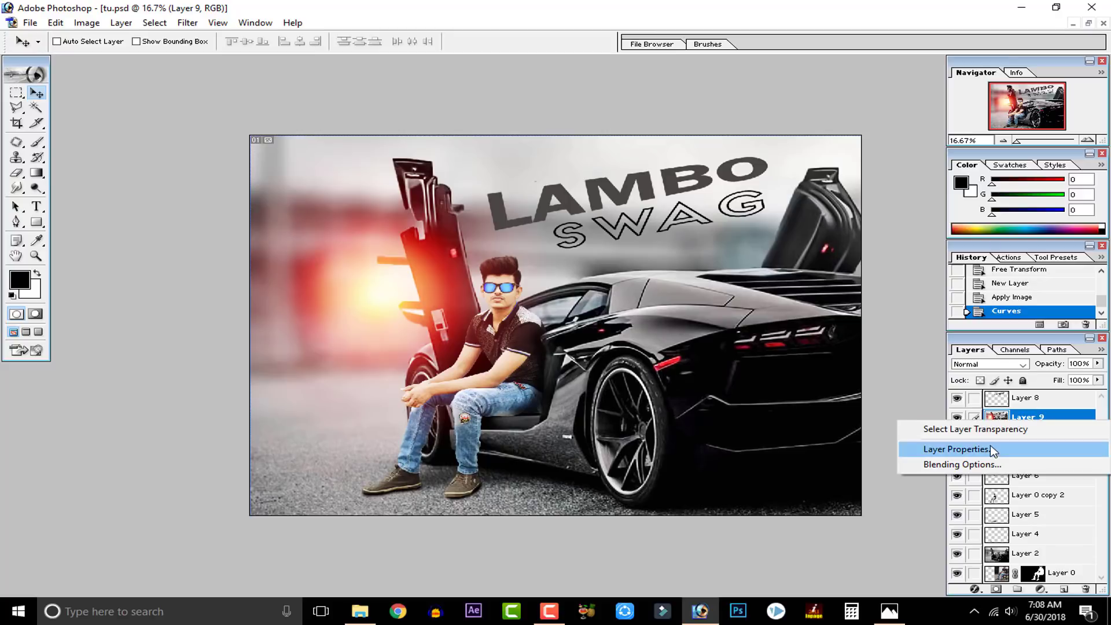
{"action": "right_click", "coordinate": [994, 410]}
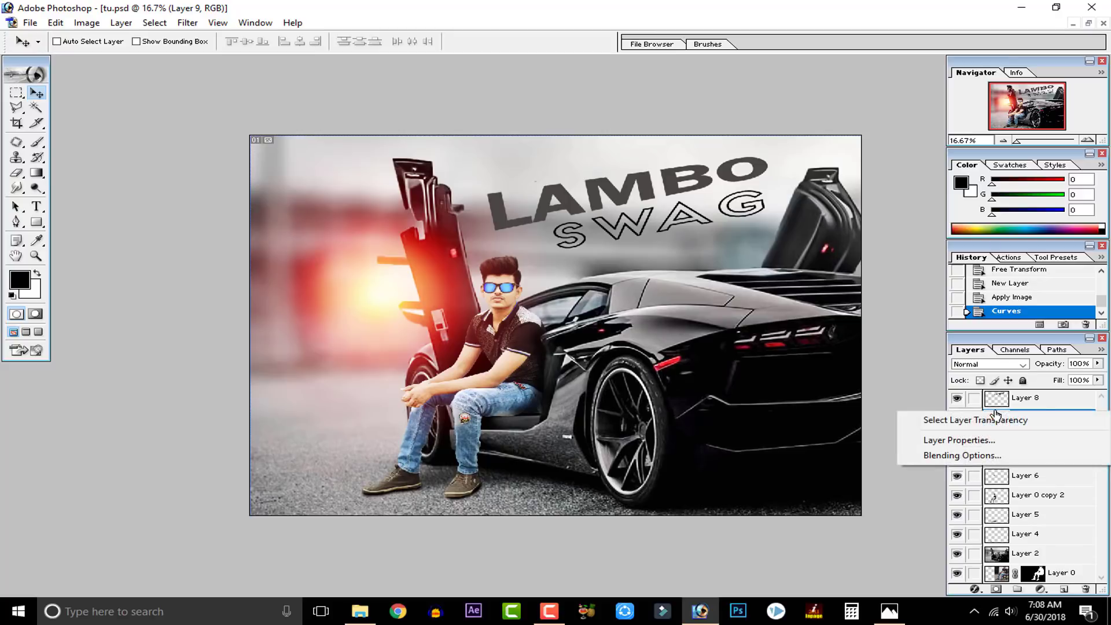
{"action": "left_click", "coordinate": [957, 455]}
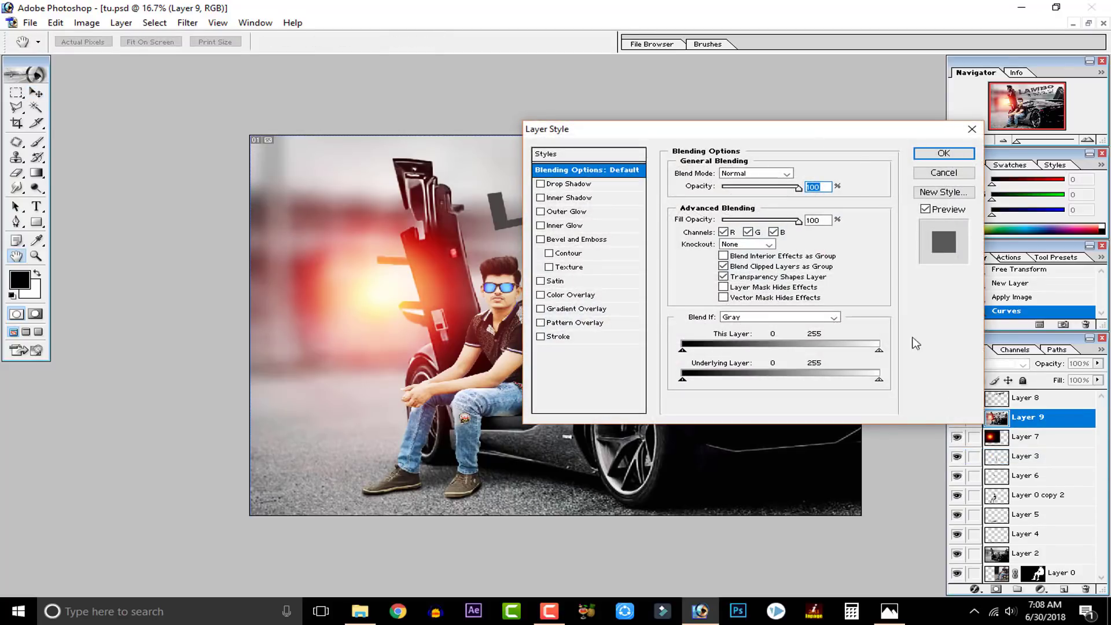
{"action": "left_click", "coordinate": [578, 309]}
{"action": "left_click", "coordinate": [807, 202]}
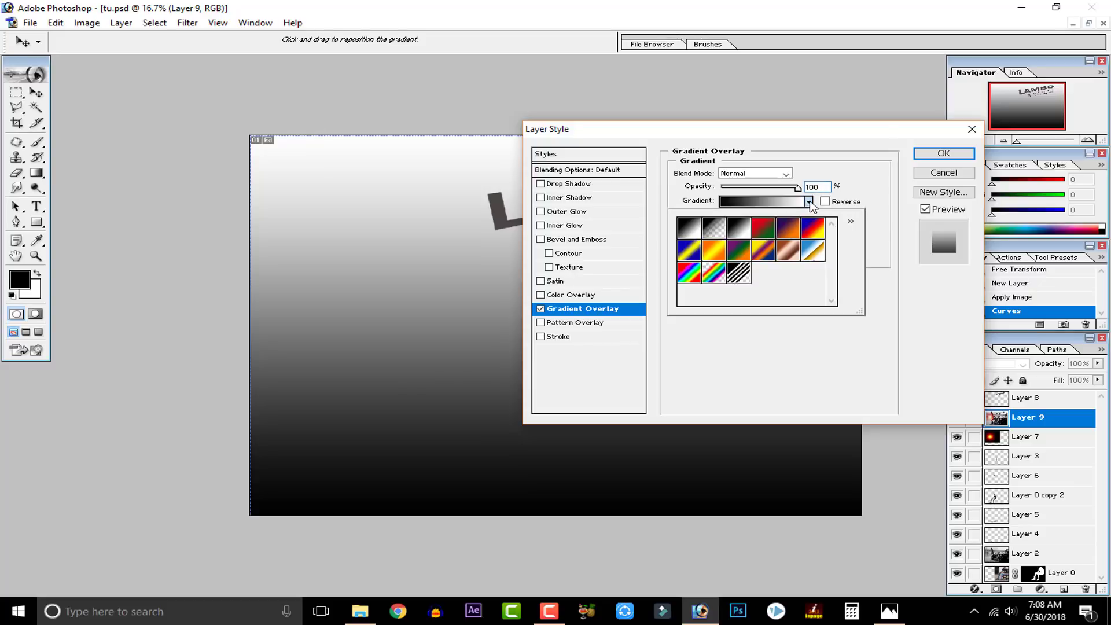
{"action": "left_click", "coordinate": [722, 229]}
{"action": "left_click", "coordinate": [774, 361]}
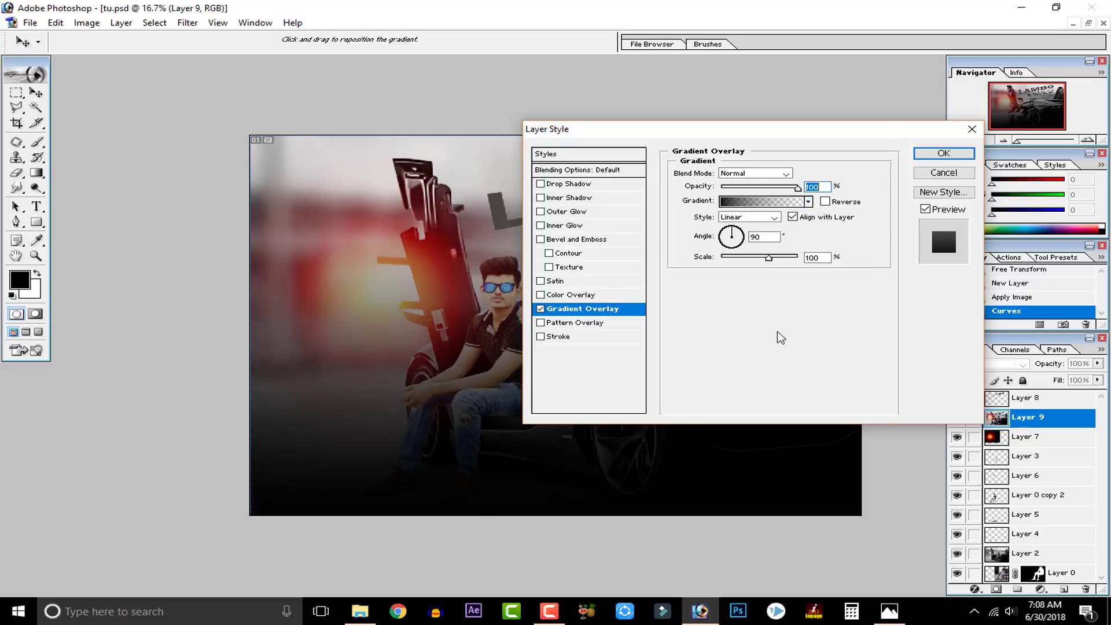
Step: Reverse the overlay gradient, set its style to Radial and its scale to 150%
{"action": "left_click", "coordinate": [845, 202]}
{"action": "left_click", "coordinate": [773, 218]}
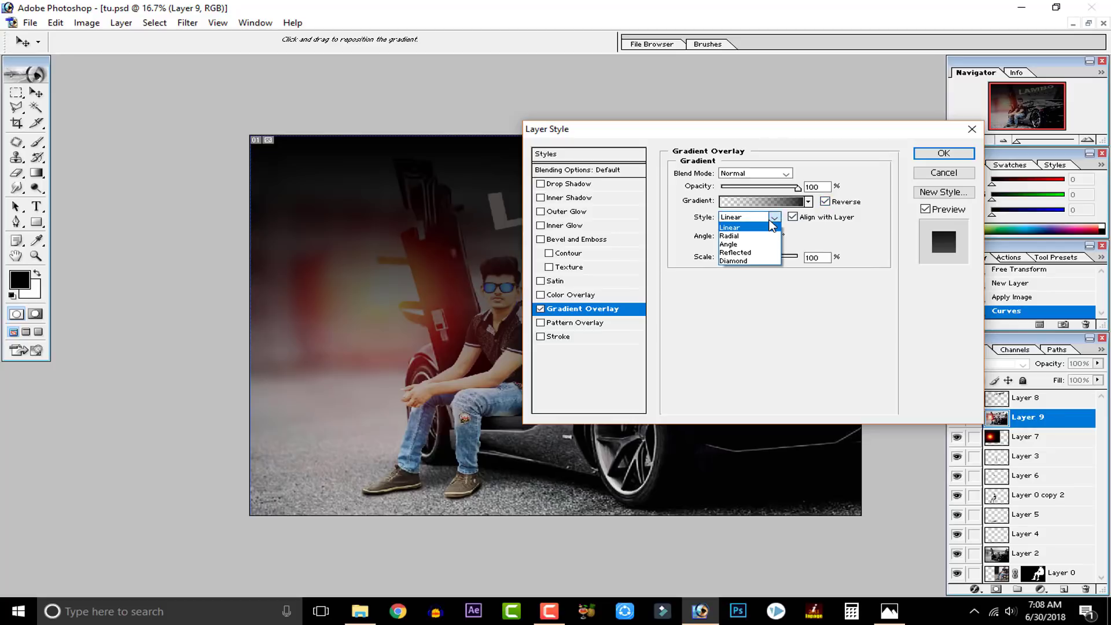
{"action": "left_click", "coordinate": [729, 236]}
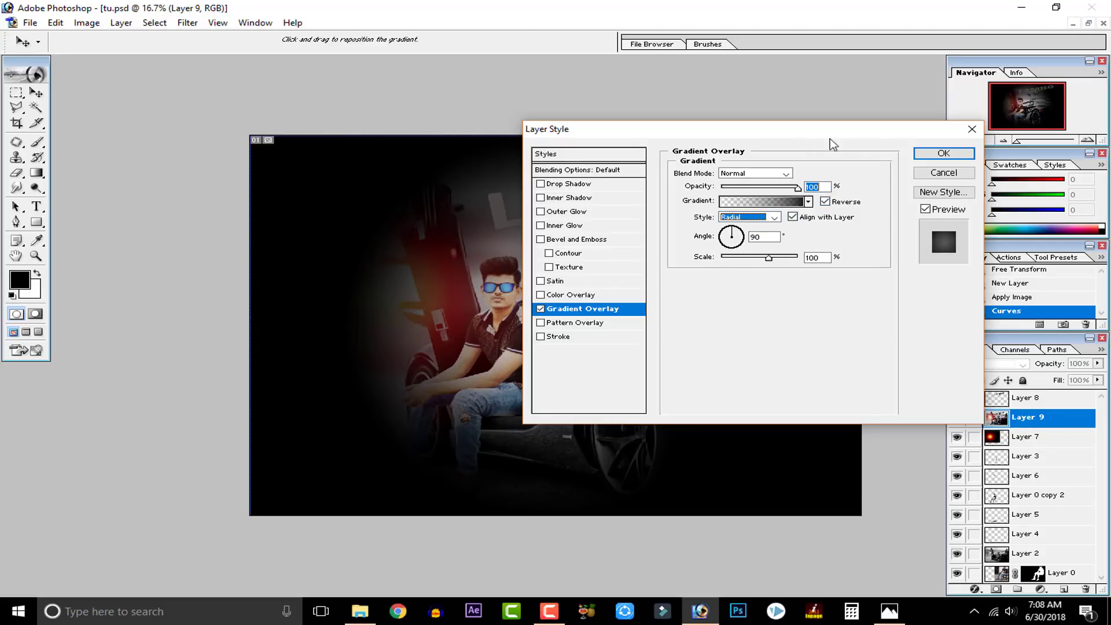
{"action": "left_click_drag", "start_coordinate": [769, 257], "coordinate": [914, 260]}
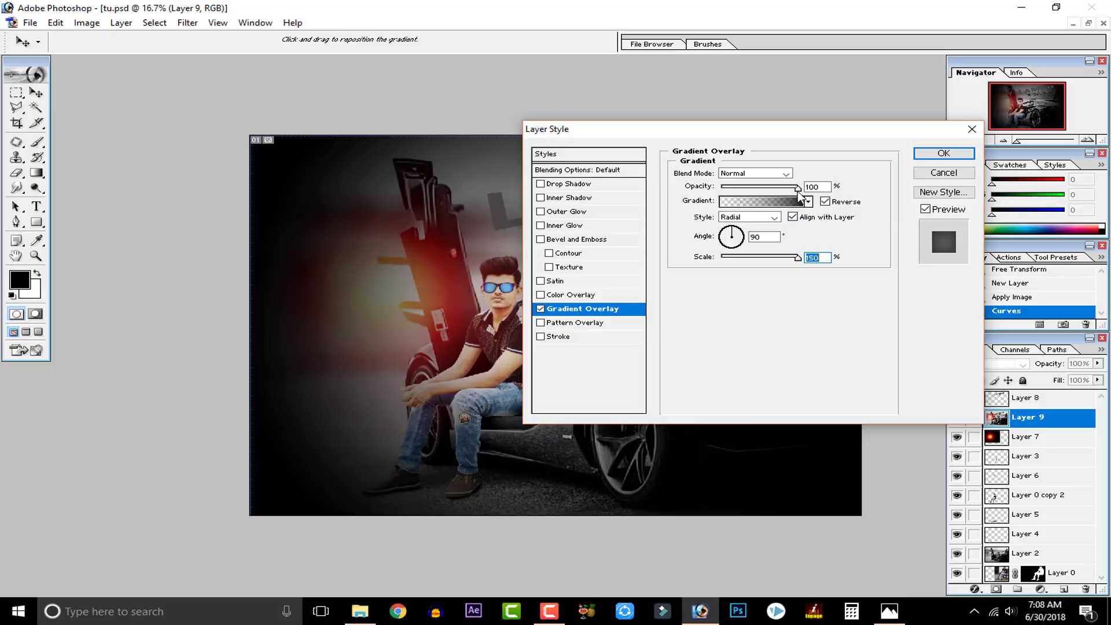
Step: Lower the Gradient Overlay opacity to 5%
{"action": "left_click_drag", "start_coordinate": [796, 192], "coordinate": [729, 197]}
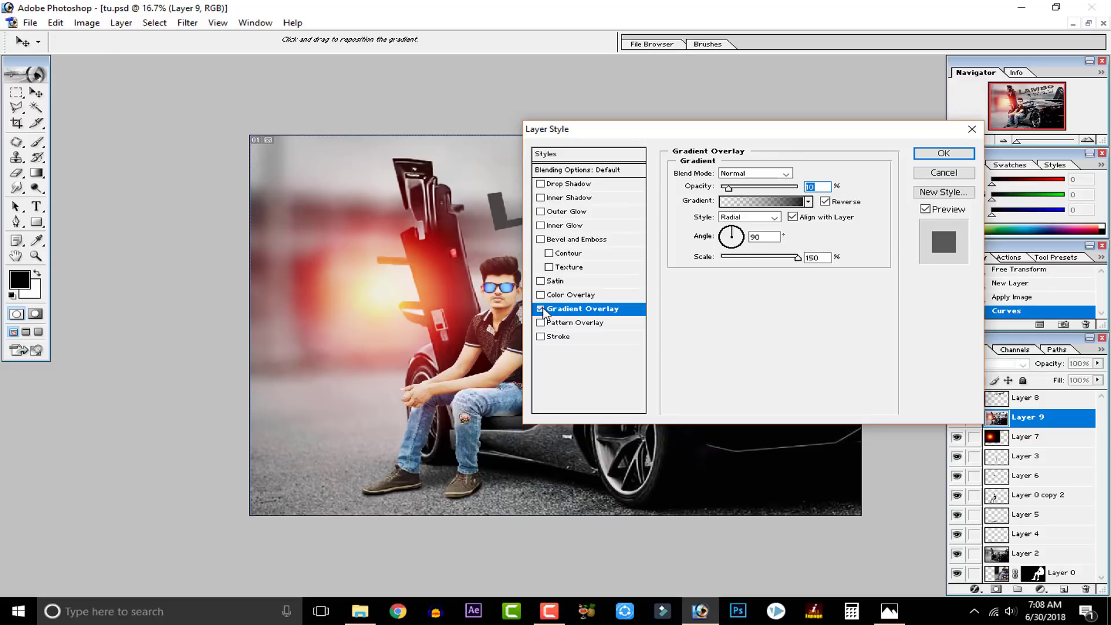
{"action": "key", "text": "space"}
{"action": "key", "text": "space"}
{"action": "key", "text": "space"}
{"action": "key", "text": "space"}
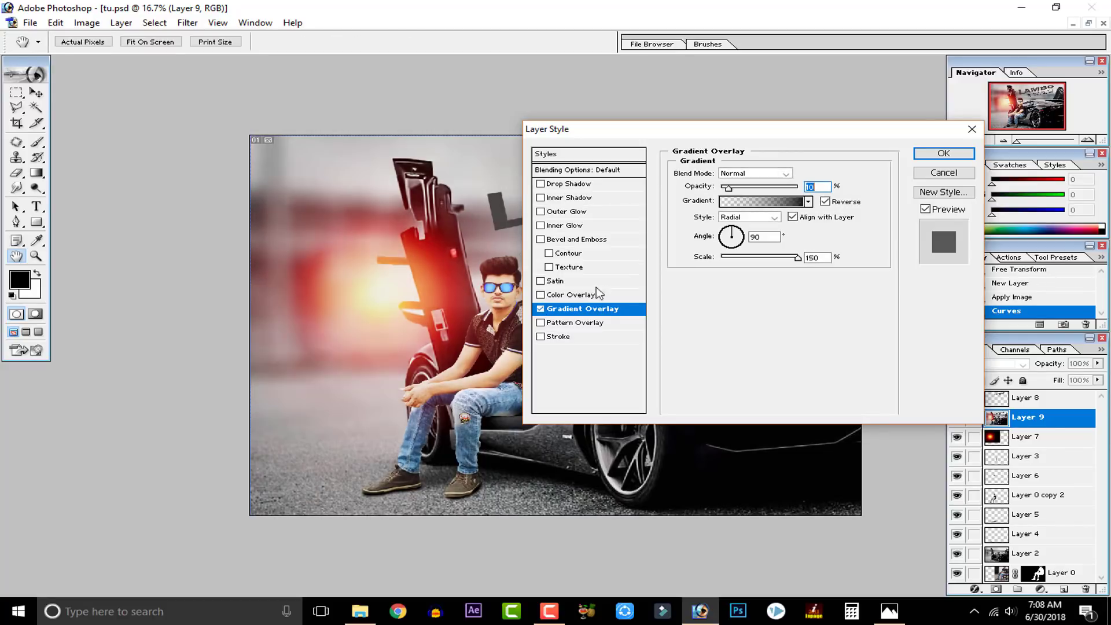
{"action": "left_click_drag", "start_coordinate": [728, 191], "coordinate": [725, 190]}
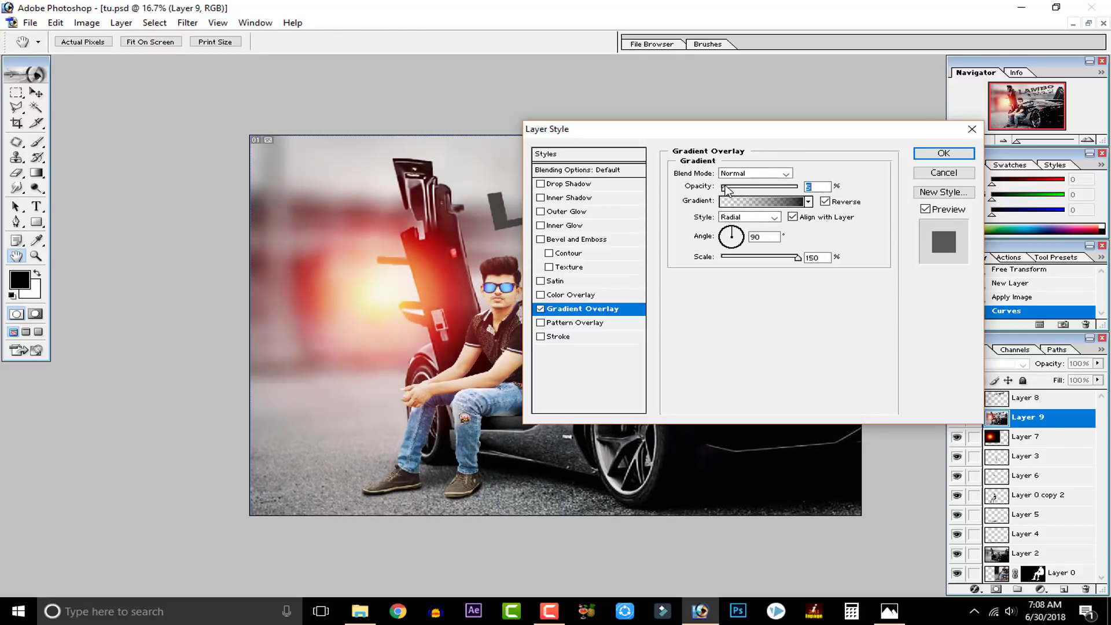
{"action": "type", "text": "5"}
Step: Compare the image with and without the layer style preview and apply the Gradient Overlay to Layer 9
{"action": "left_click", "coordinate": [925, 209]}
{"action": "left_click", "coordinate": [925, 210]}
{"action": "left_click", "coordinate": [926, 210]}
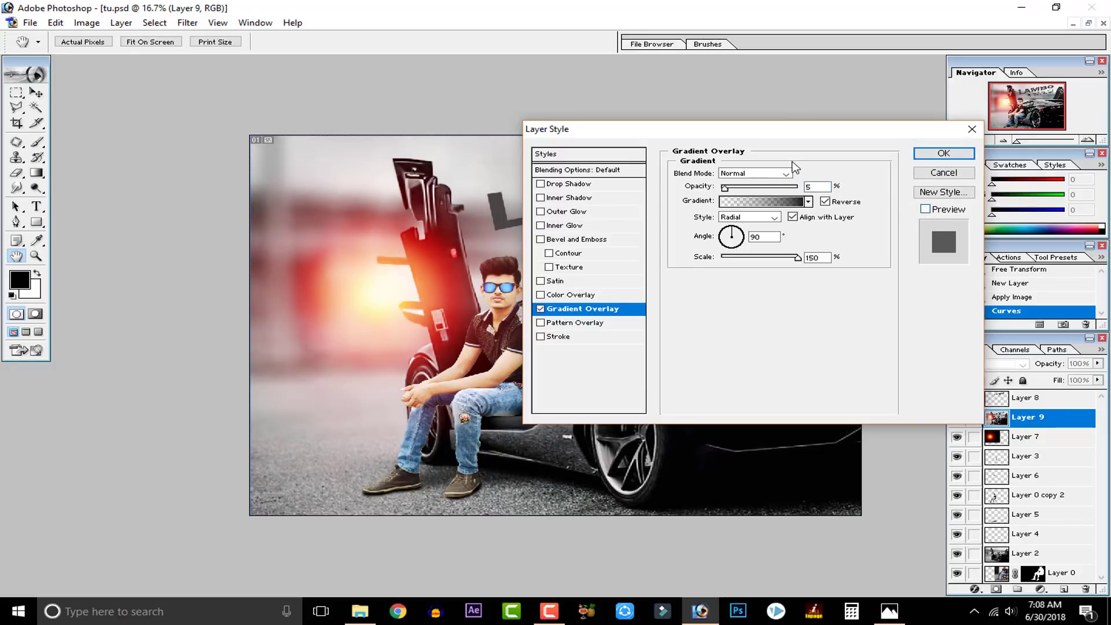
{"action": "left_click", "coordinate": [925, 210]}
{"action": "left_click", "coordinate": [952, 156]}
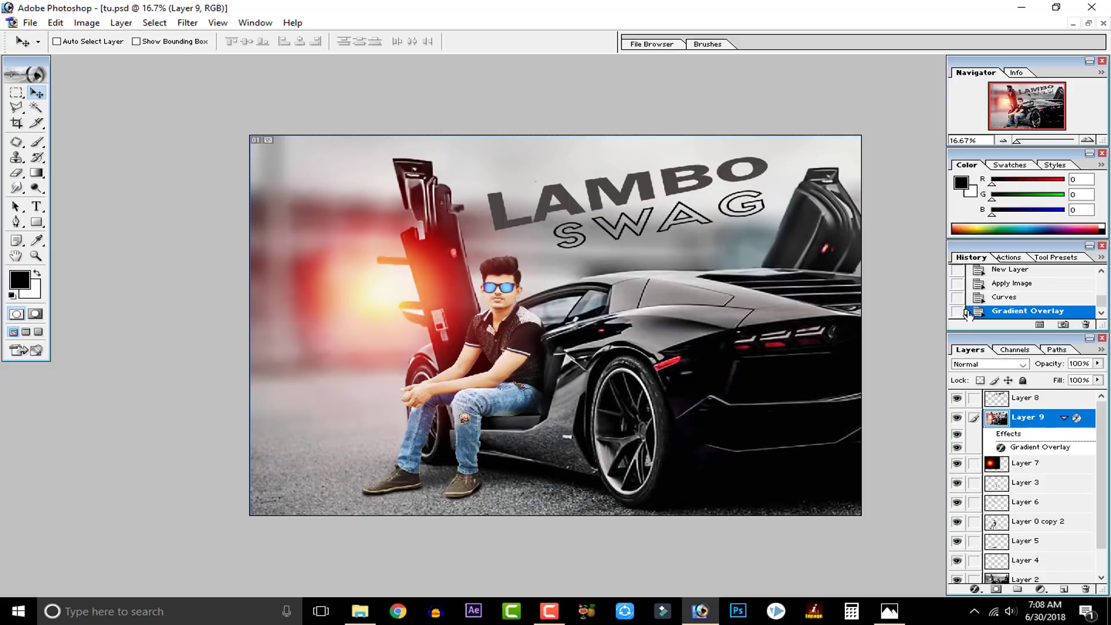
Step: Check the Gradient Overlay result by hiding and showing Layer 9 and inspecting the composite up close
{"action": "left_click", "coordinate": [956, 420]}
{"action": "left_click", "coordinate": [957, 419]}
{"action": "key", "text": "ctrl+plus"}
{"action": "key", "text": "ctrl+plus"}
{"action": "key", "text": "ctrl+plus"}
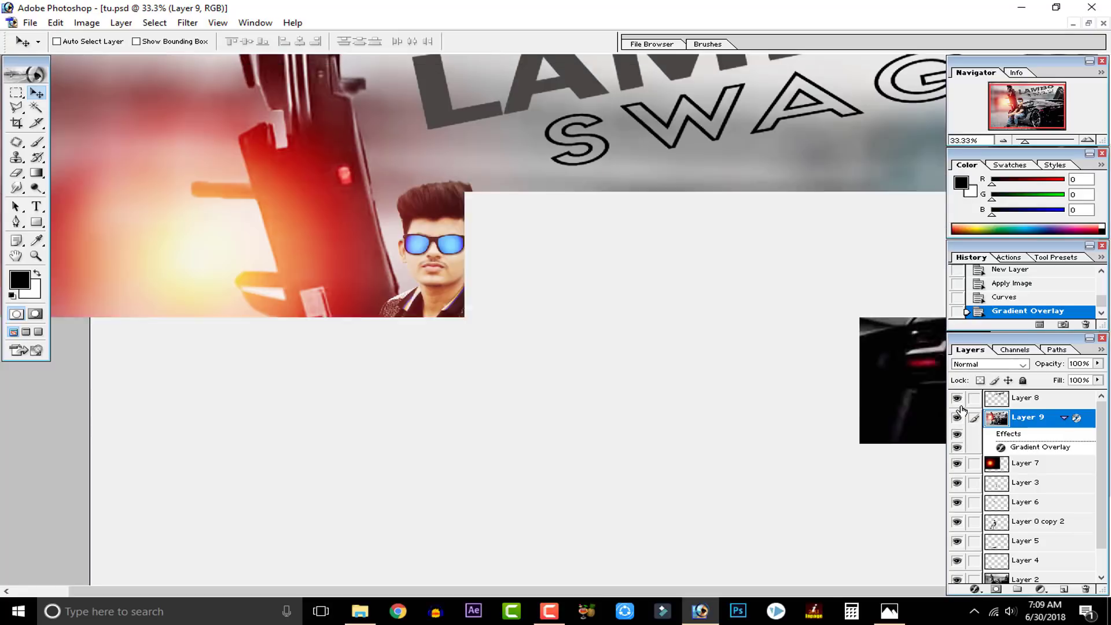
{"action": "key", "text": "ctrl+minus"}
{"action": "key", "text": "ctrl+minus"}
{"action": "key", "text": "ctrl+minus"}
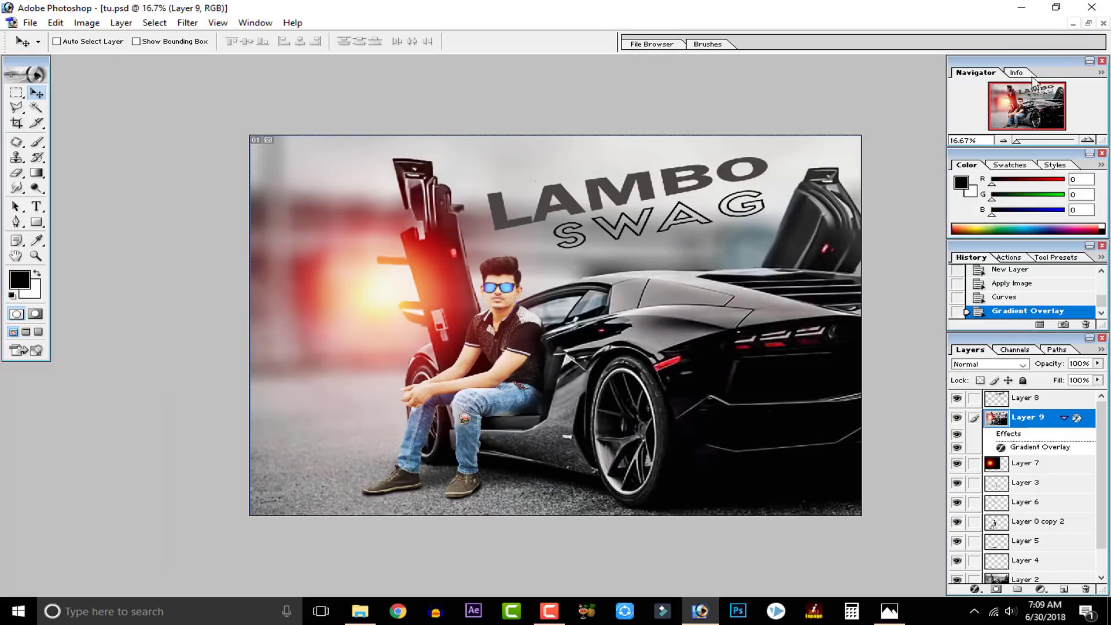
Step: Open the transparent photography logo image and copy it into the upper-left corner of the picture in tu.psd
{"action": "left_click", "coordinate": [1090, 22]}
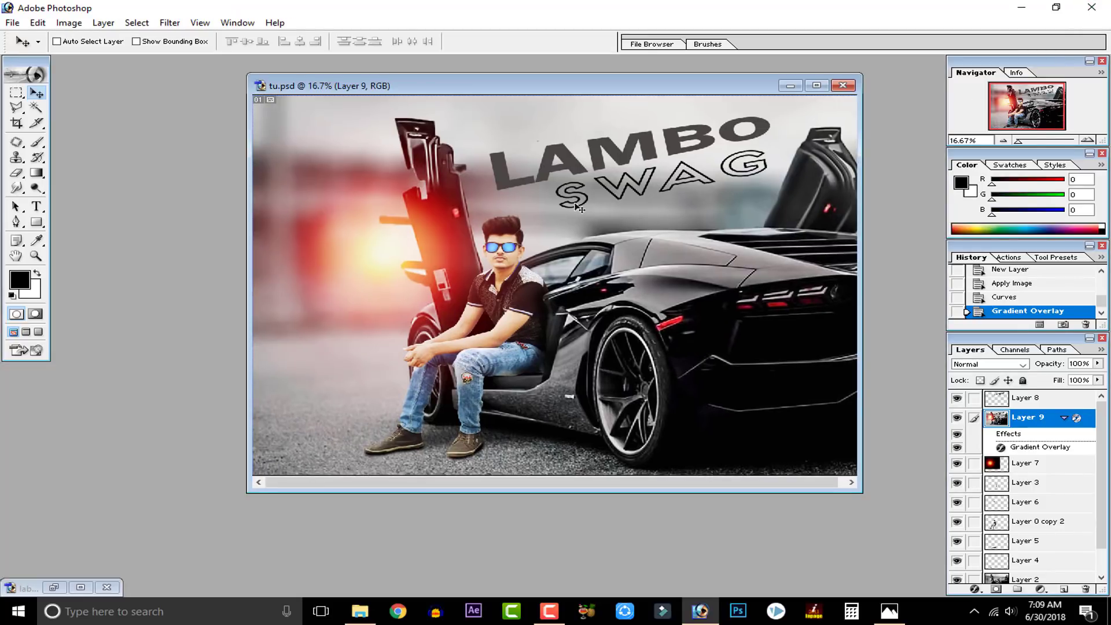
{"action": "double_click", "coordinate": [96, 237]}
{"action": "left_click", "coordinate": [64, 122]}
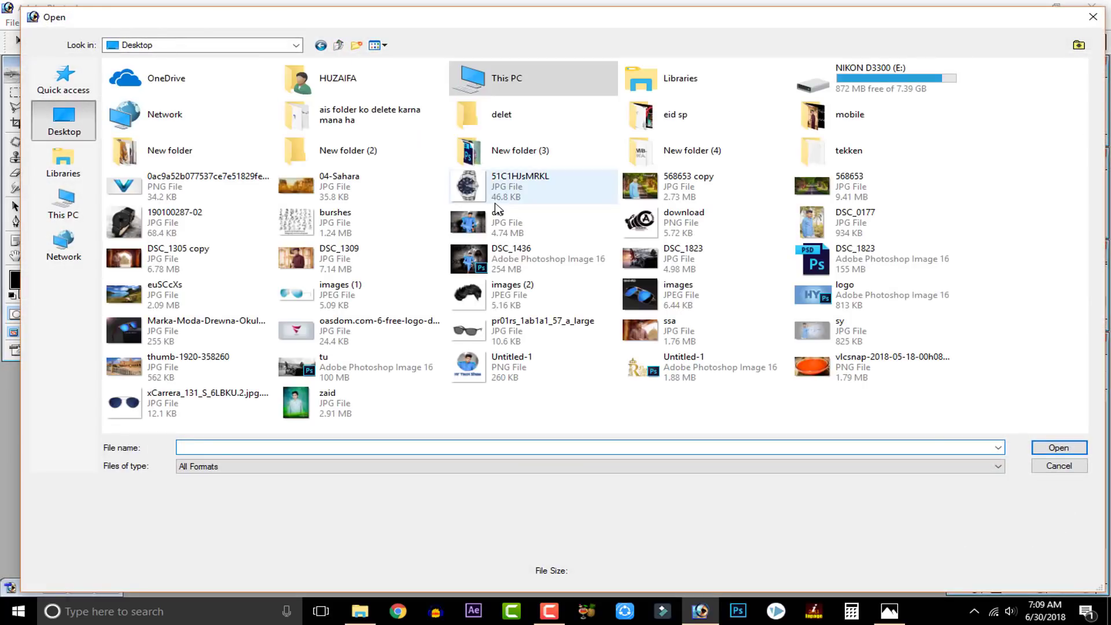
{"action": "double_click", "coordinate": [546, 82]}
{"action": "key", "text": "Escape"}
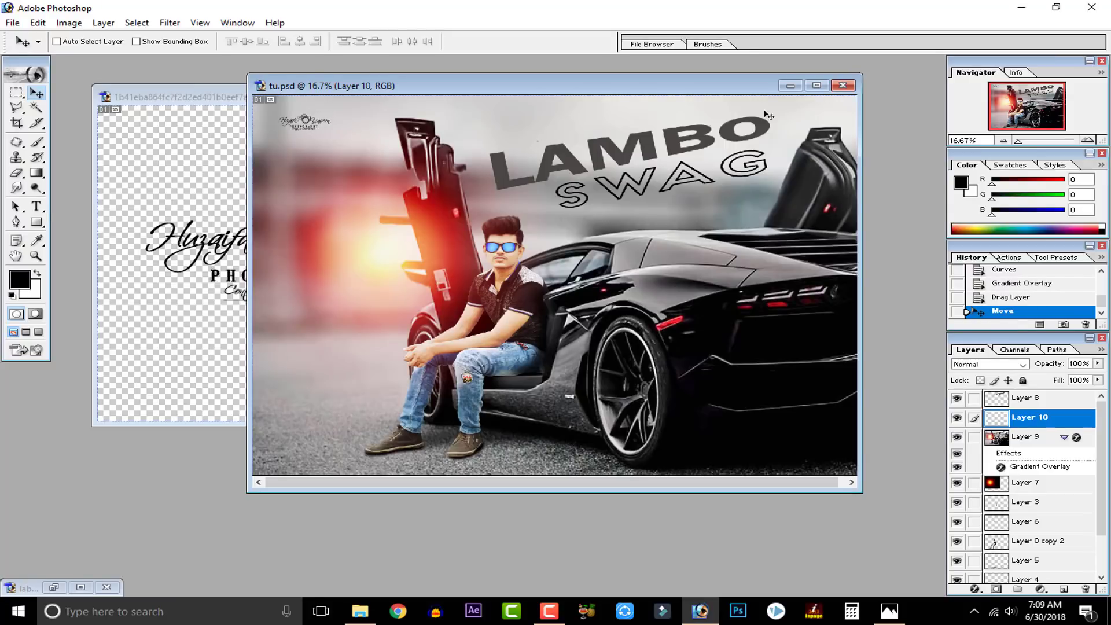
Step: Enlarge the photography logo proportionally to 203% in the picture's upper-left corner
{"action": "left_click", "coordinate": [816, 85]}
{"action": "key", "text": "ctrl+t"}
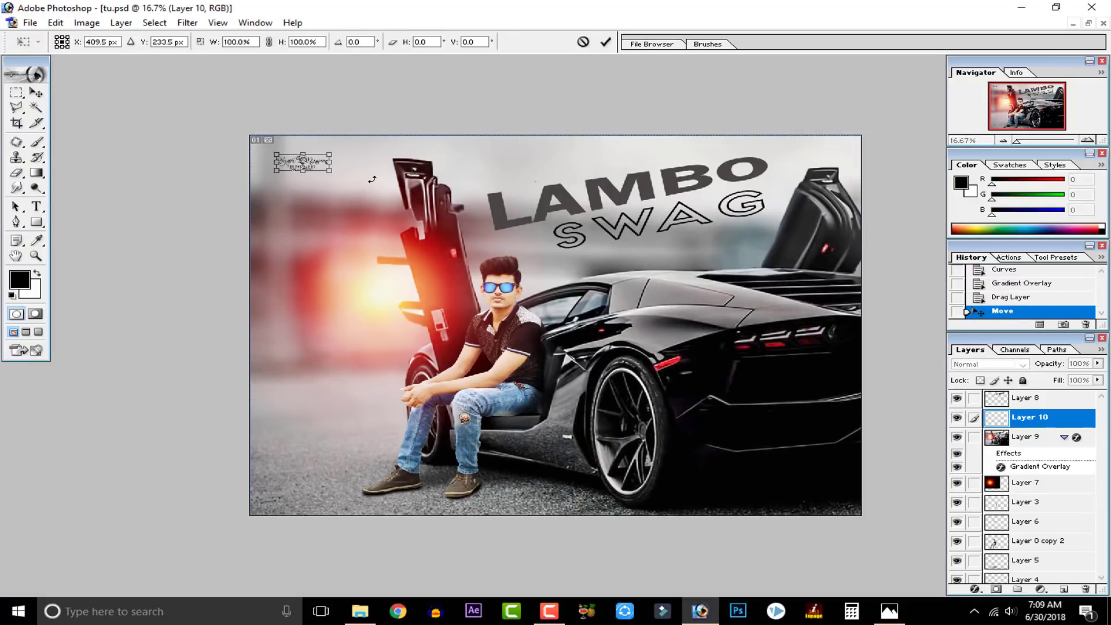
{"action": "left_click_drag", "start_coordinate": [332, 168], "coordinate": [376, 182]}
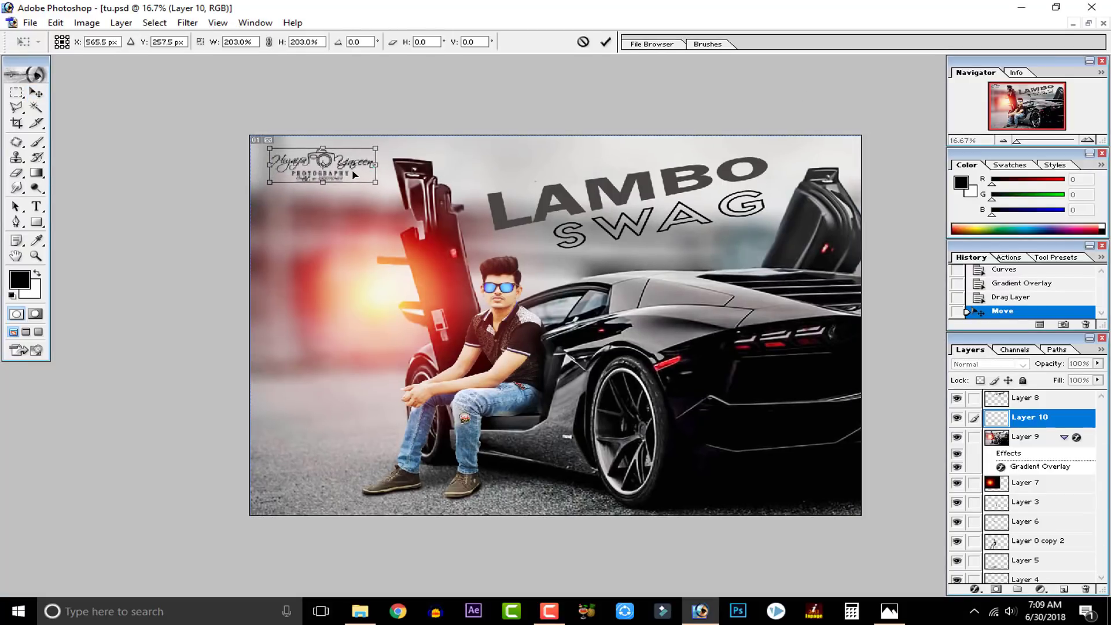
{"action": "left_click", "coordinate": [605, 42]}
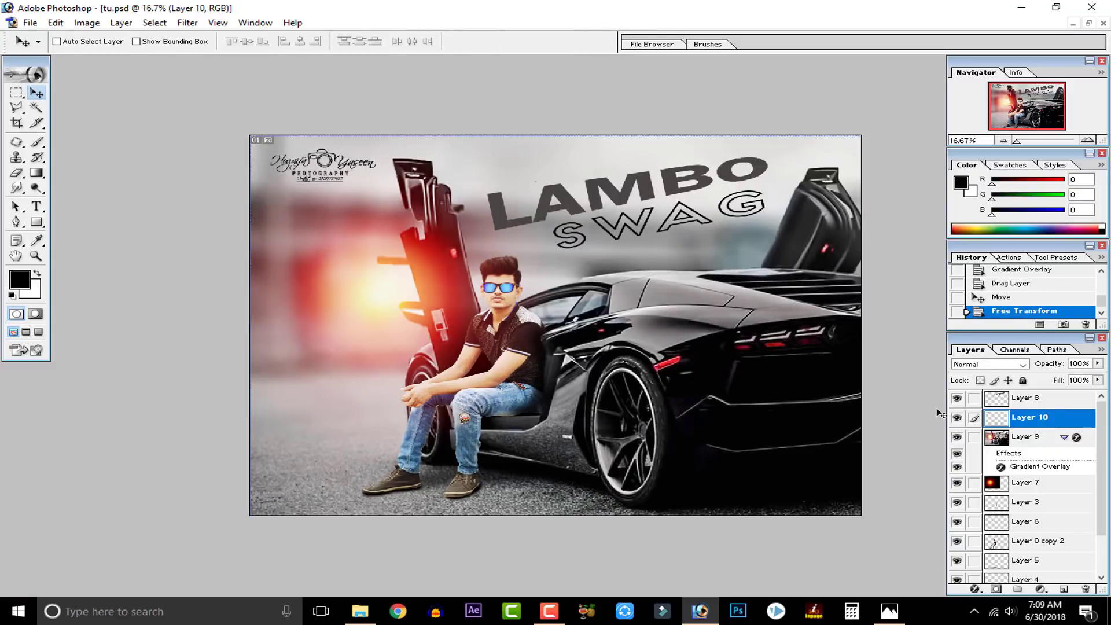
Step: Add a black text line below SWAG reading "Editing by" followed by the editor's full name, in 72.99 pt Dosis SemiBold
{"action": "left_click", "coordinate": [1012, 402]}
{"action": "left_click", "coordinate": [1011, 416]}
{"action": "left_click", "coordinate": [35, 207]}
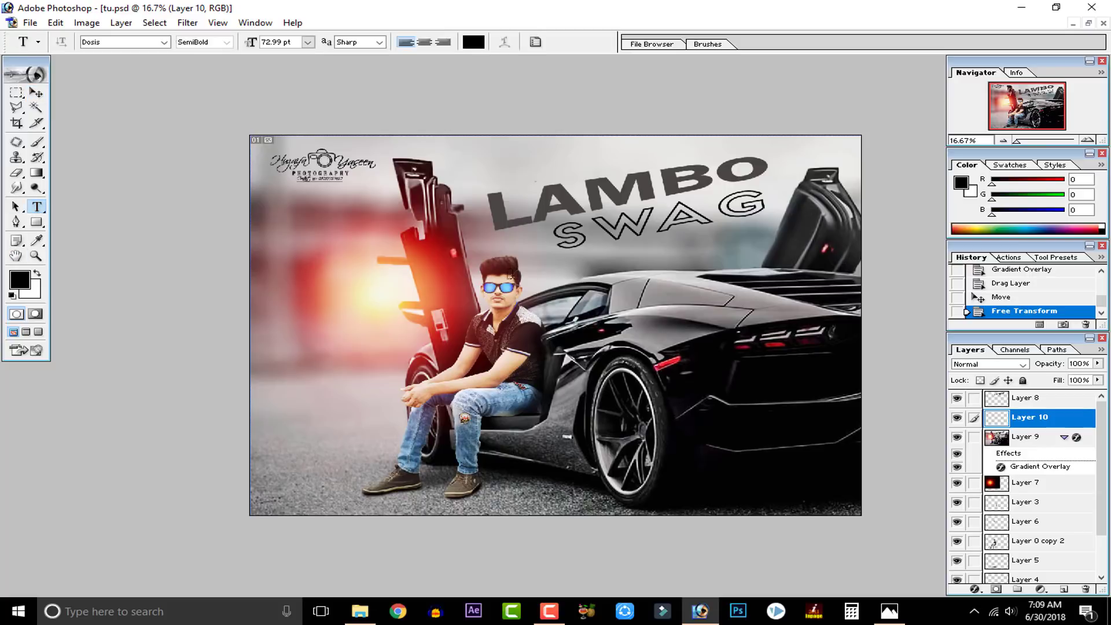
{"action": "left_click", "coordinate": [591, 263]}
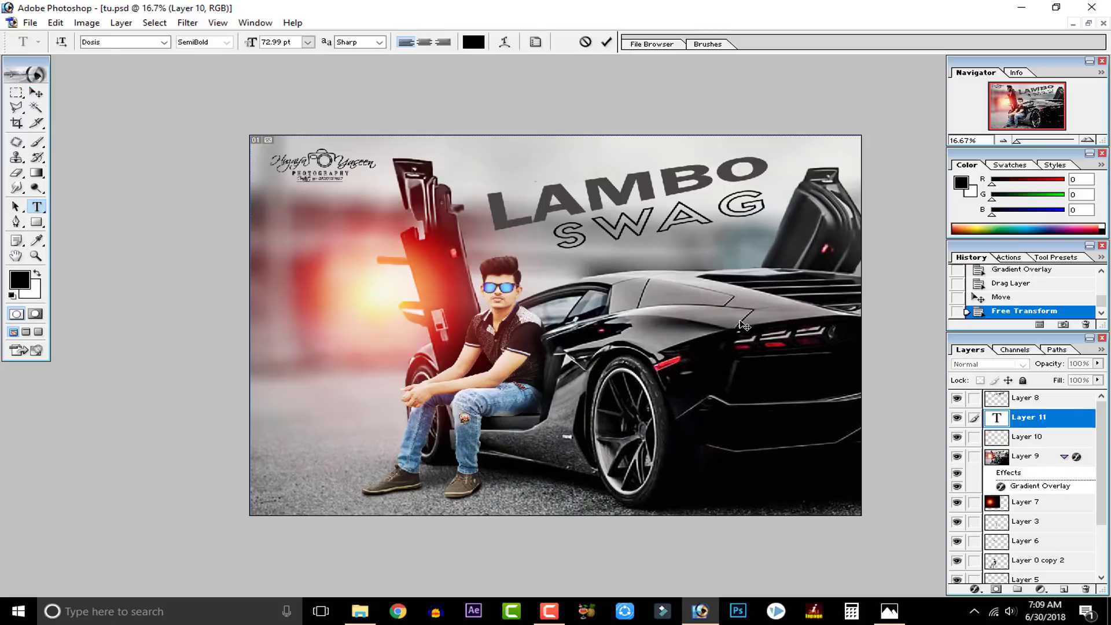
{"action": "type", "text": "Editing by Huzaifa"}
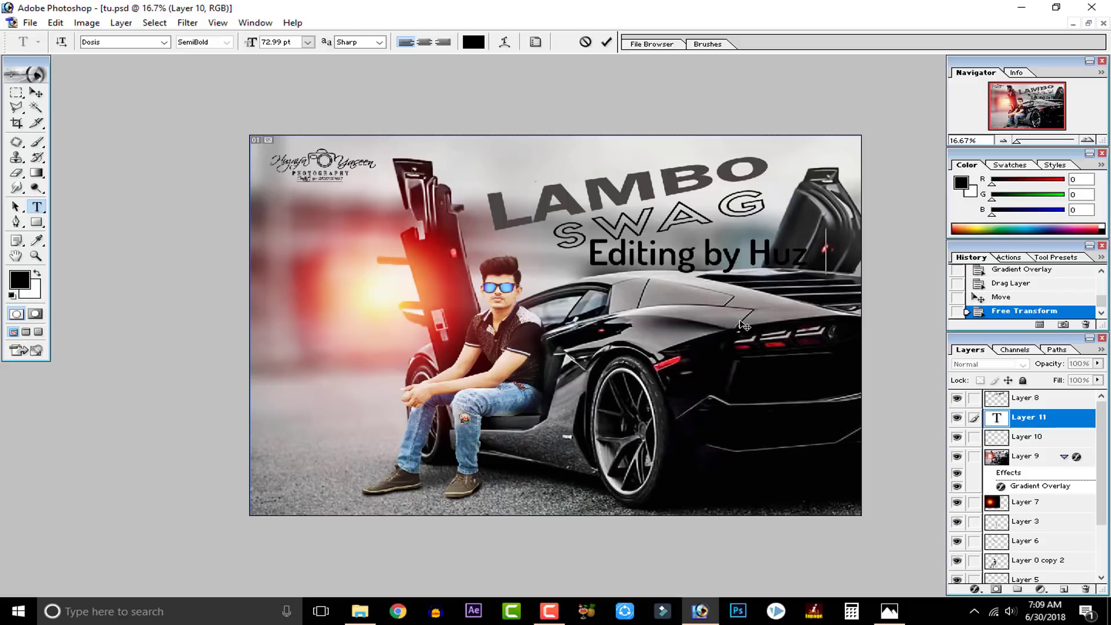
{"action": "left_click", "coordinate": [606, 42]}
Step: Shrink the editing credit text, tilt it to follow the slanted lettering and place it directly beneath SWAG
{"action": "key", "text": "ctrl+t"}
{"action": "left_click_drag", "start_coordinate": [579, 235], "coordinate": [579, 258]}
{"action": "left_click_drag", "start_coordinate": [587, 260], "coordinate": [669, 257]}
{"action": "key", "text": "Return"}
{"action": "key", "text": "v"}
{"action": "mouse_move", "coordinate": [754, 243]}
{"action": "left_mouse_down"}
{"action": "mouse_move", "coordinate": [624, 246]}
{"action": "mouse_move", "coordinate": [782, 228]}
{"action": "left_mouse_up"}
{"action": "key", "text": "ctrl+t"}
{"action": "left_click_drag", "start_coordinate": [772, 225], "coordinate": [758, 229]}
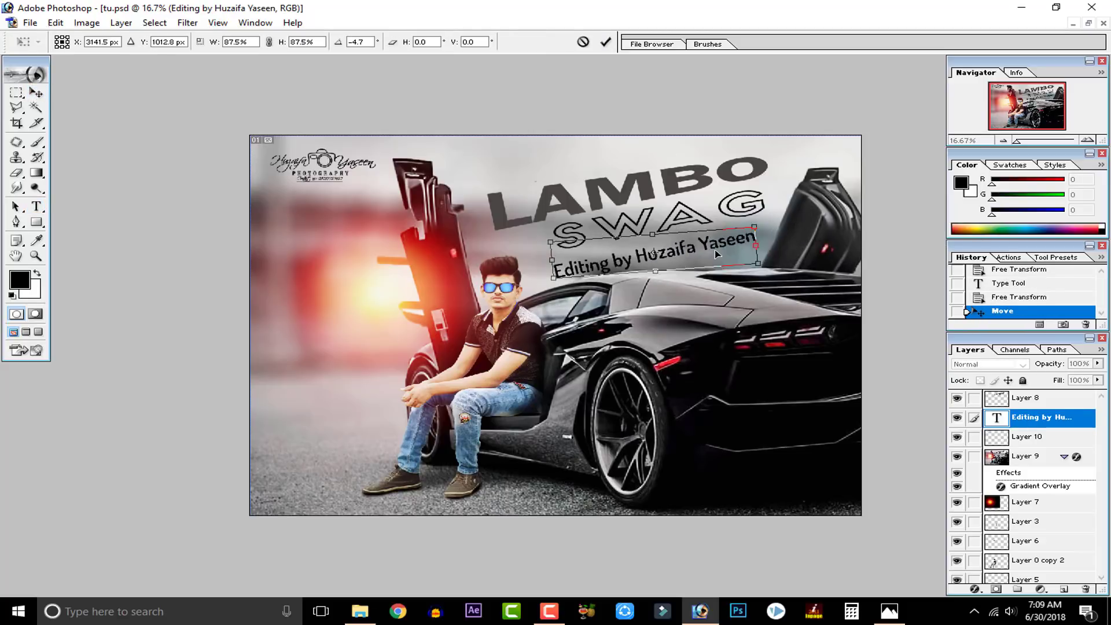
{"action": "left_click_drag", "start_coordinate": [656, 254], "coordinate": [664, 247]}
{"action": "key", "text": "Return"}
Step: Change the font of the whole editing credit text to BILLY ARGEL FONT
{"action": "key", "text": "ctrl+plus"}
{"action": "left_click", "coordinate": [36, 207]}
{"action": "left_click", "coordinate": [695, 201]}
{"action": "key", "text": "ctrl+a"}
{"action": "left_click", "coordinate": [139, 43]}
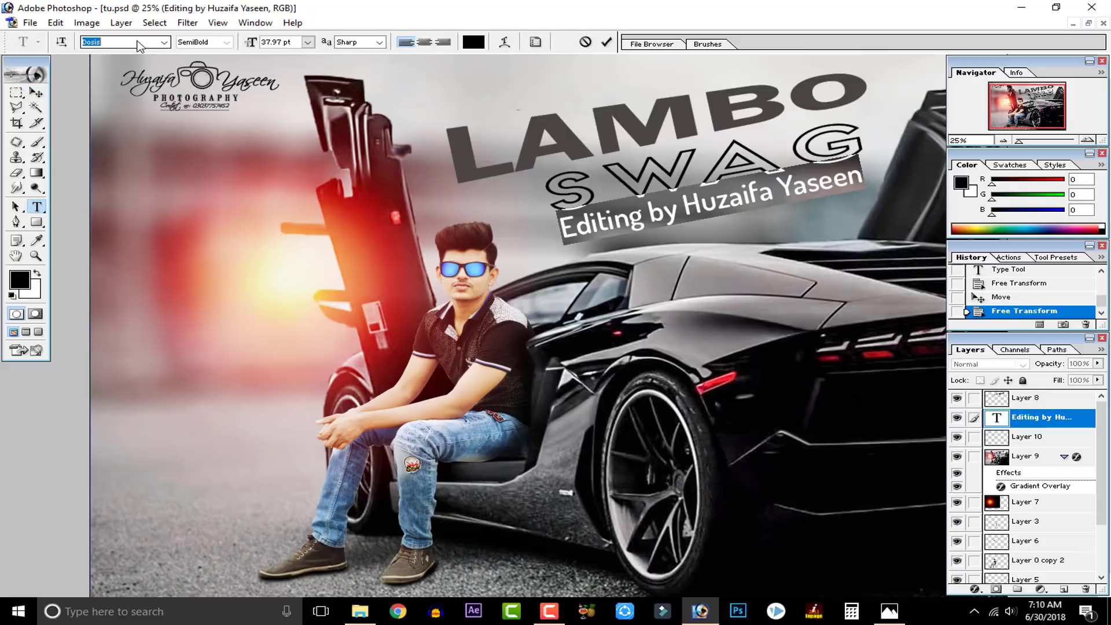
{"action": "type", "text": "BILLY ARGEL FONT"}
{"action": "key", "text": "Return"}
{"action": "left_click", "coordinate": [607, 42]}
Step: Enlarge the editing credit text to 157.9% and position it beneath SWAG
{"action": "key", "text": "ctrl+t"}
{"action": "left_click_drag", "start_coordinate": [733, 242], "coordinate": [789, 256]}
{"action": "left_click_drag", "start_coordinate": [736, 222], "coordinate": [784, 217]}
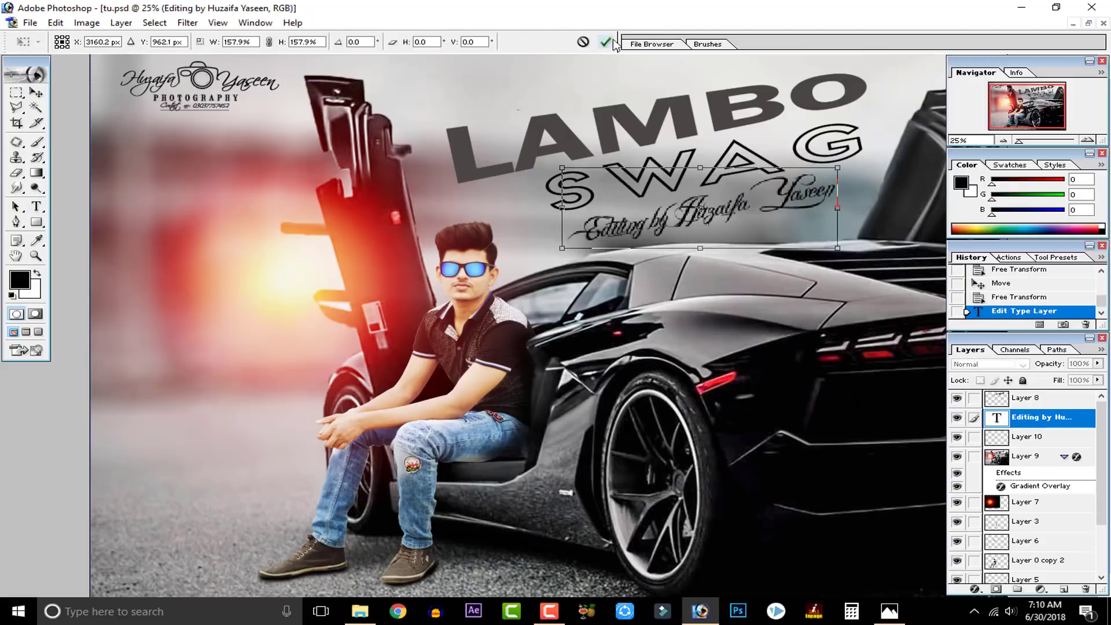
{"action": "left_click", "coordinate": [606, 43]}
{"action": "key", "text": "ctrl+minus"}
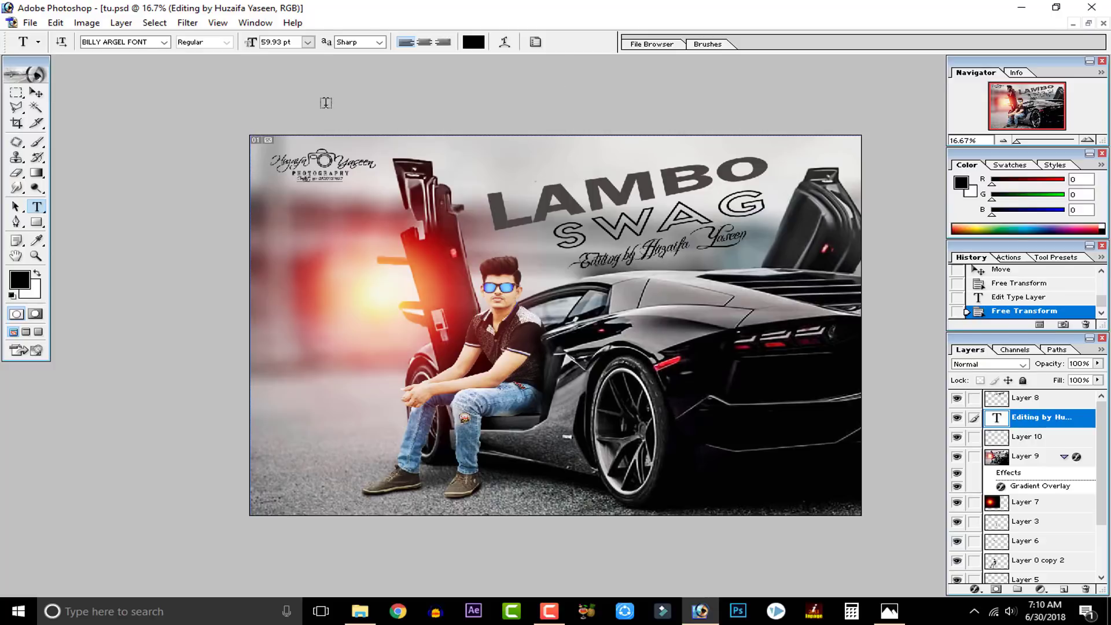
Step: Save a JPEG copy of the composite to the Desktop as tu copy.jpg
{"action": "left_click", "coordinate": [30, 23]}
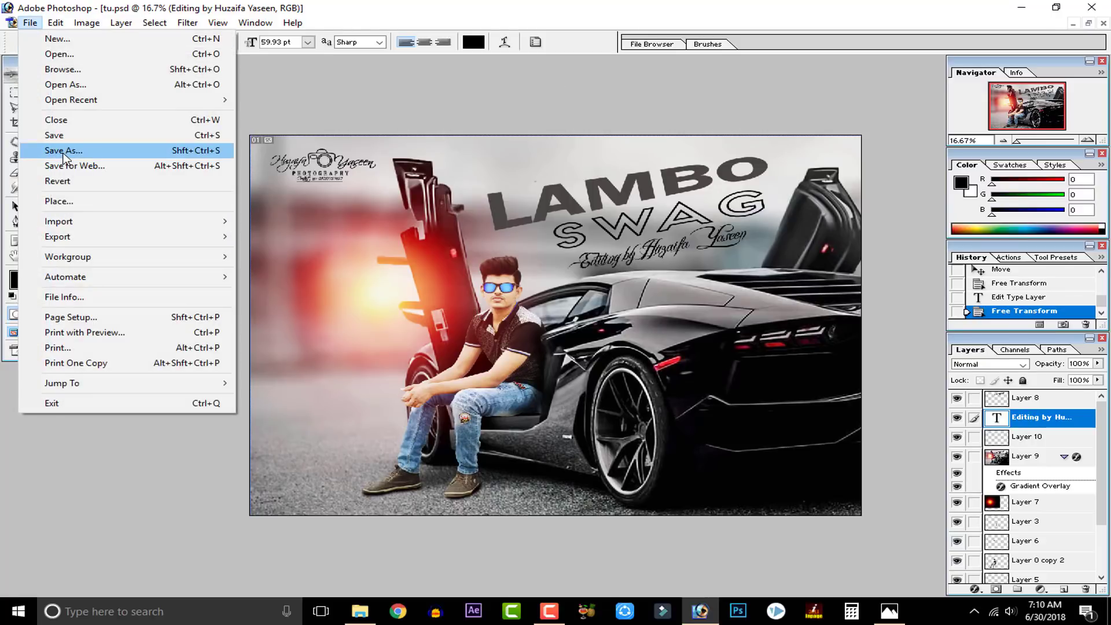
{"action": "left_click", "coordinate": [64, 152]}
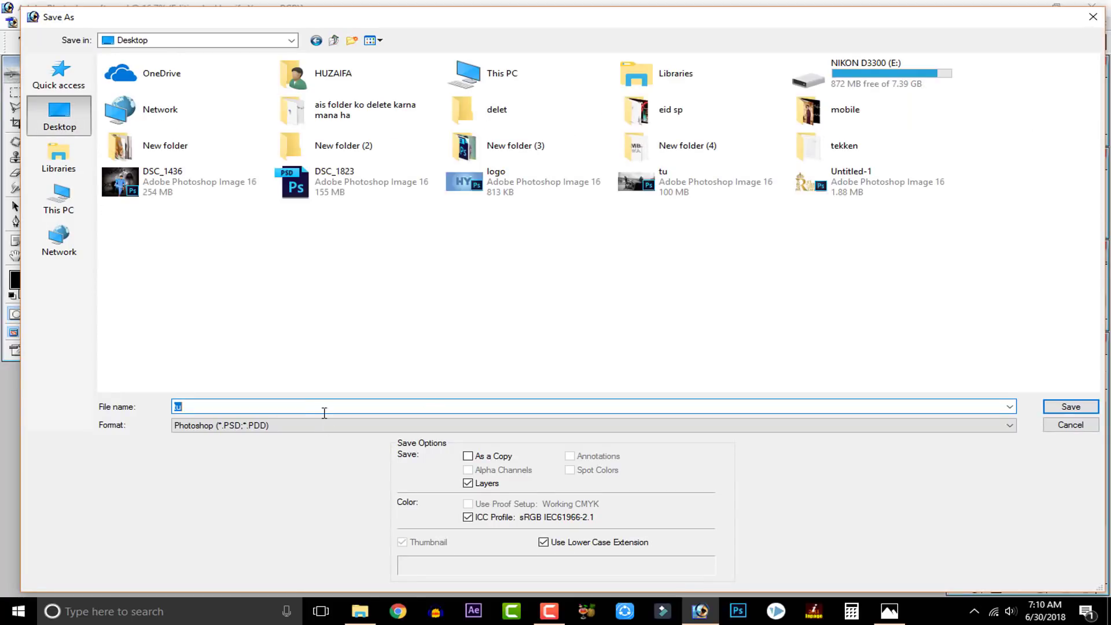
{"action": "left_click", "coordinate": [322, 426]}
{"action": "left_click", "coordinate": [293, 489]}
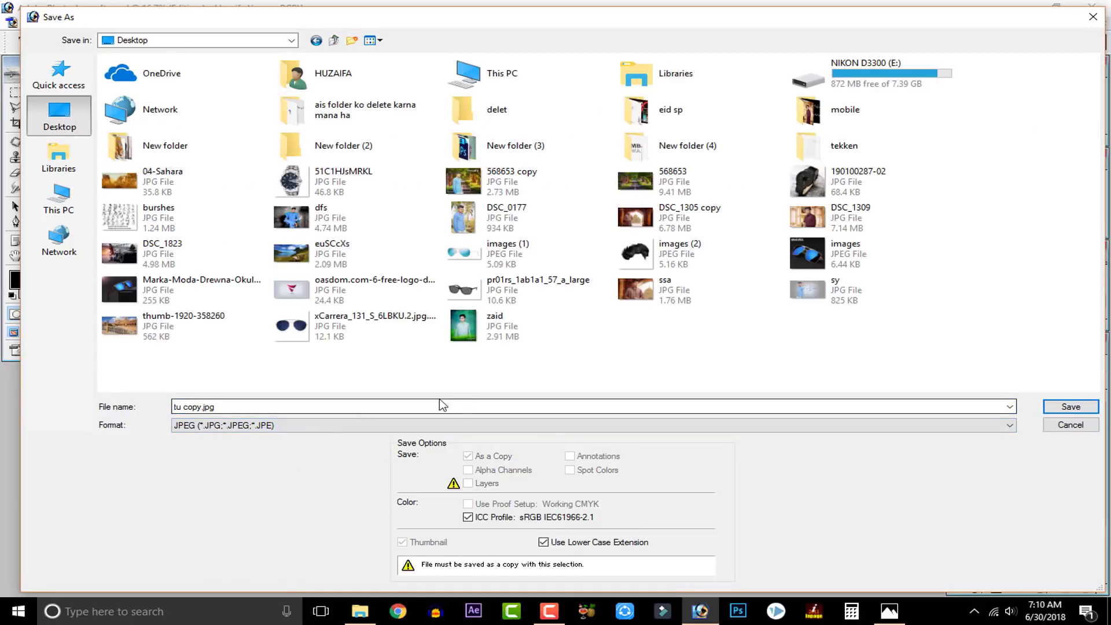
{"action": "left_click", "coordinate": [1070, 406]}
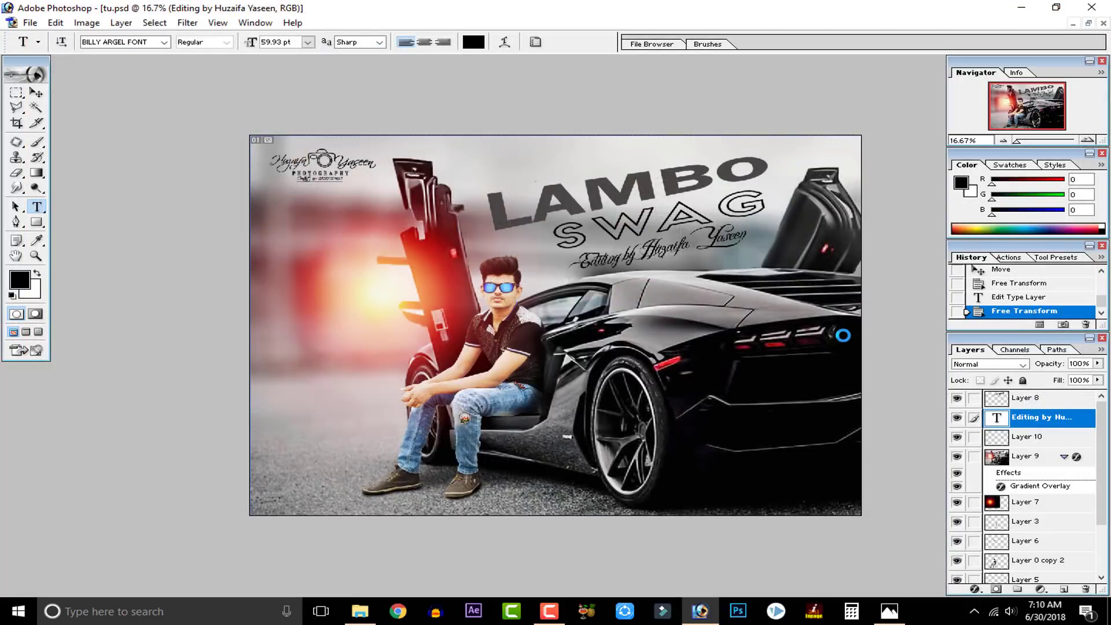